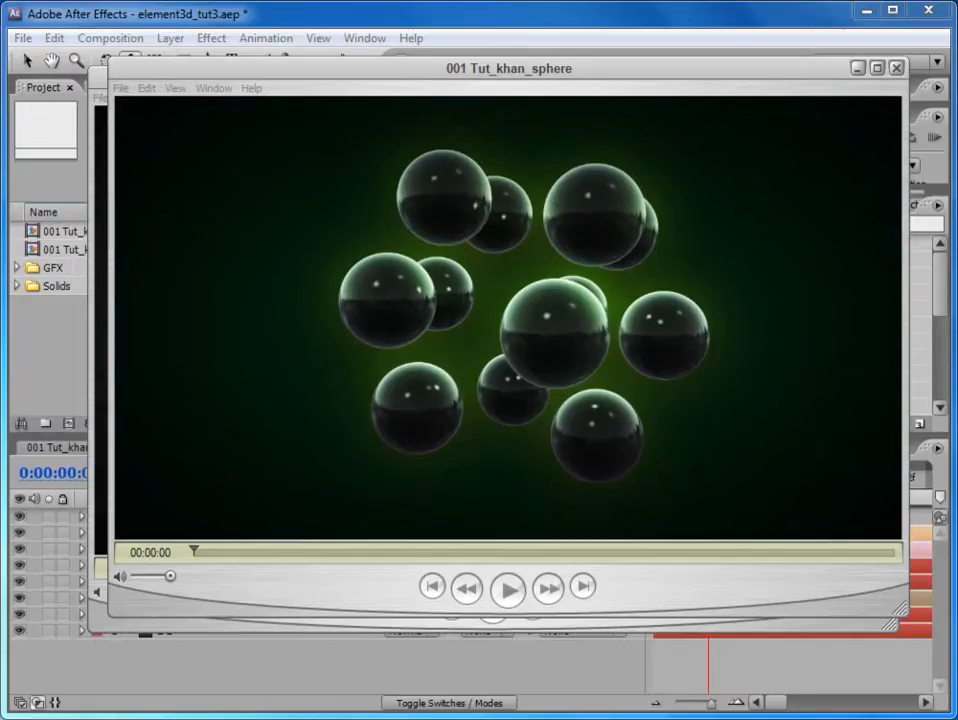
Play the finished 001 Tut_khan_sphere preview video and close its player.
click(597, 139)
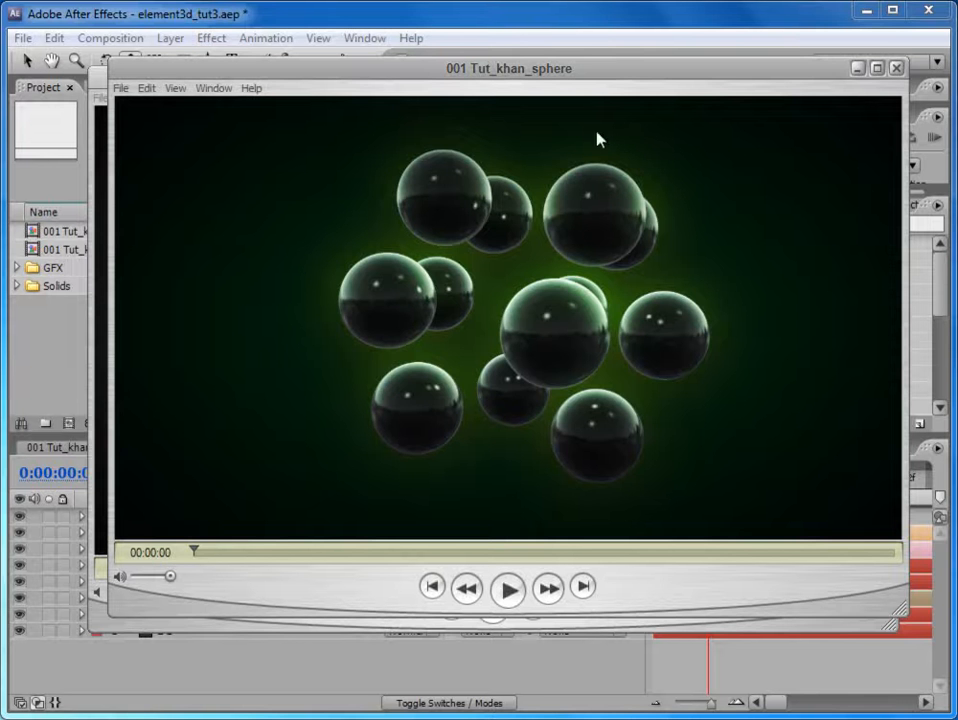
click(510, 592)
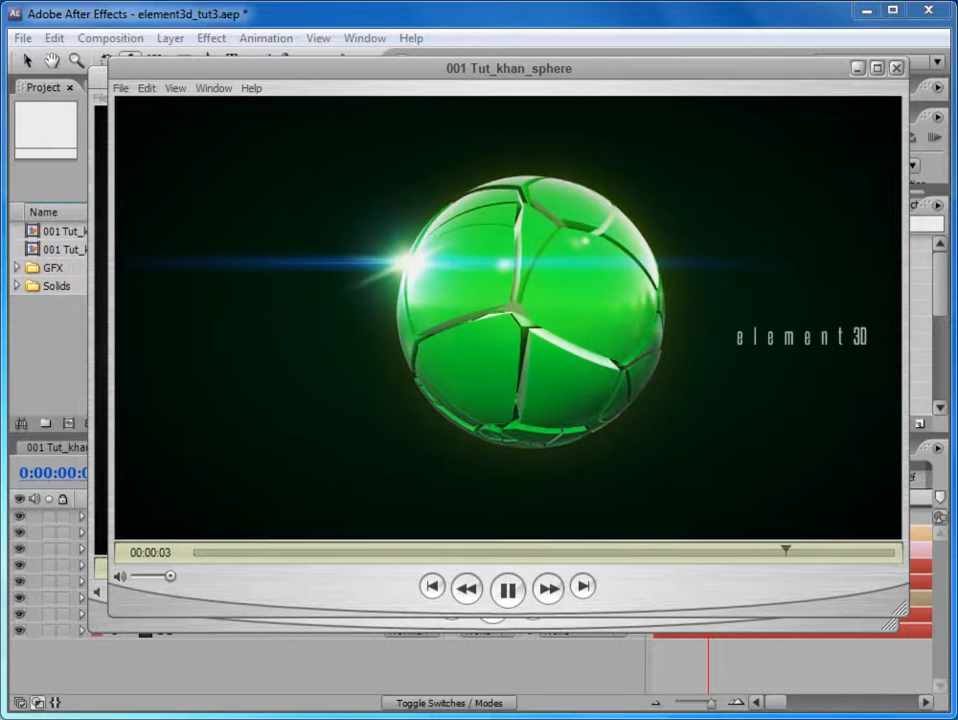
click(896, 68)
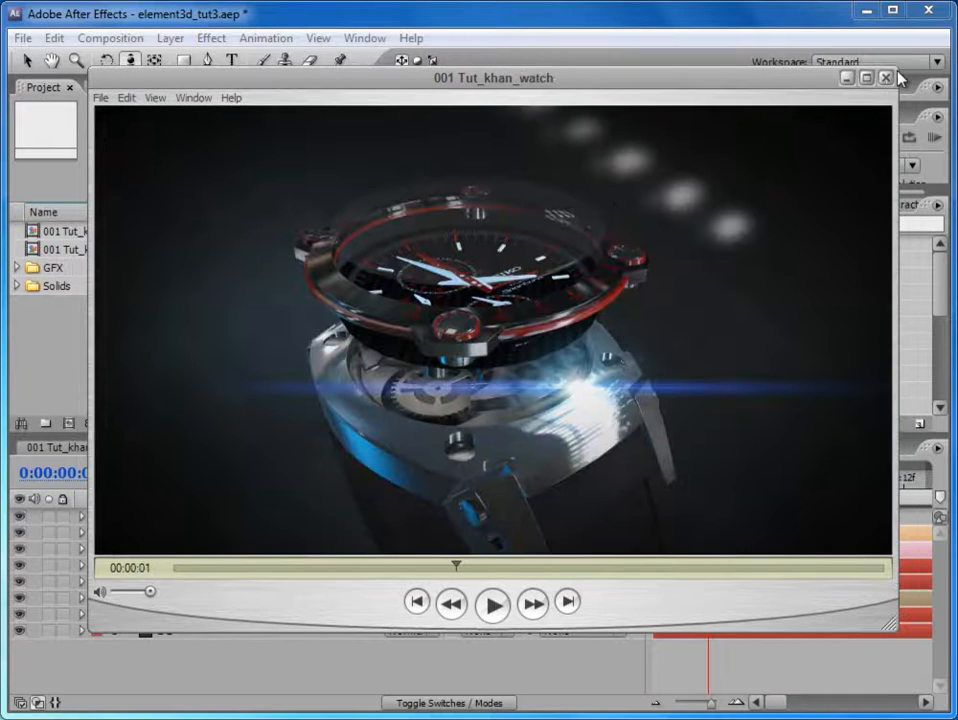
Play the 001 Tut_khan_watch preview video from its beginning, pause it and close its player.
click(181, 568)
click(505, 608)
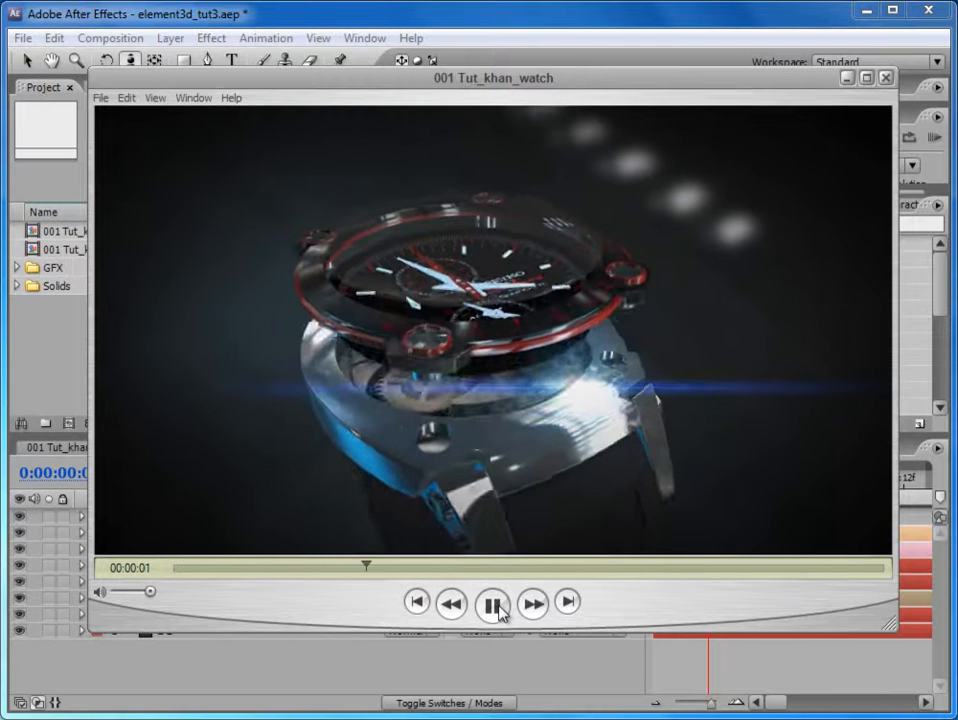
click(496, 606)
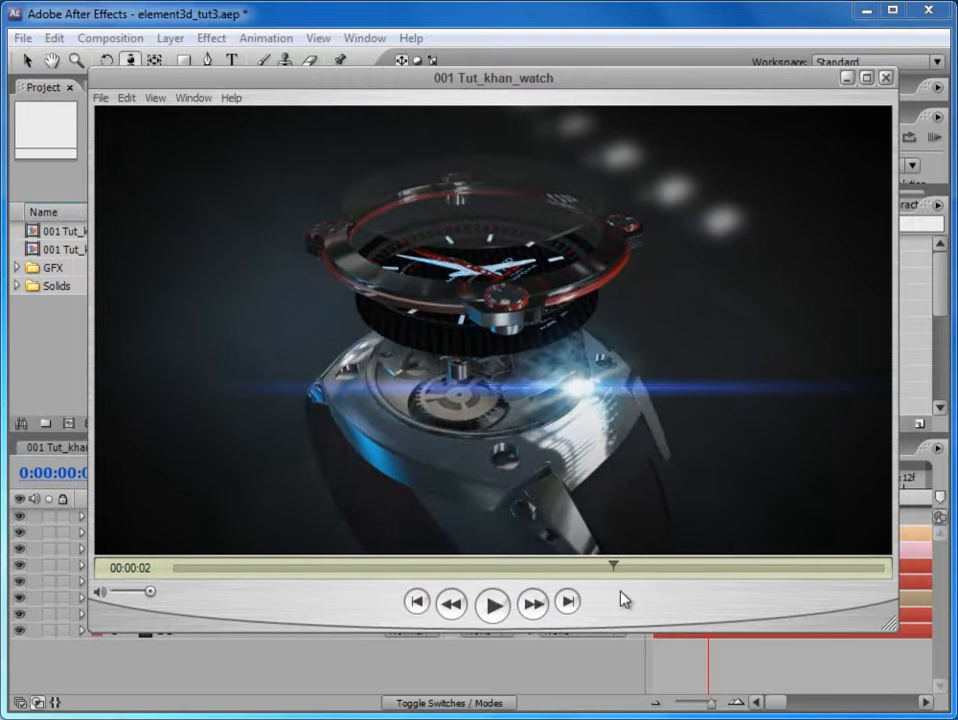
click(884, 78)
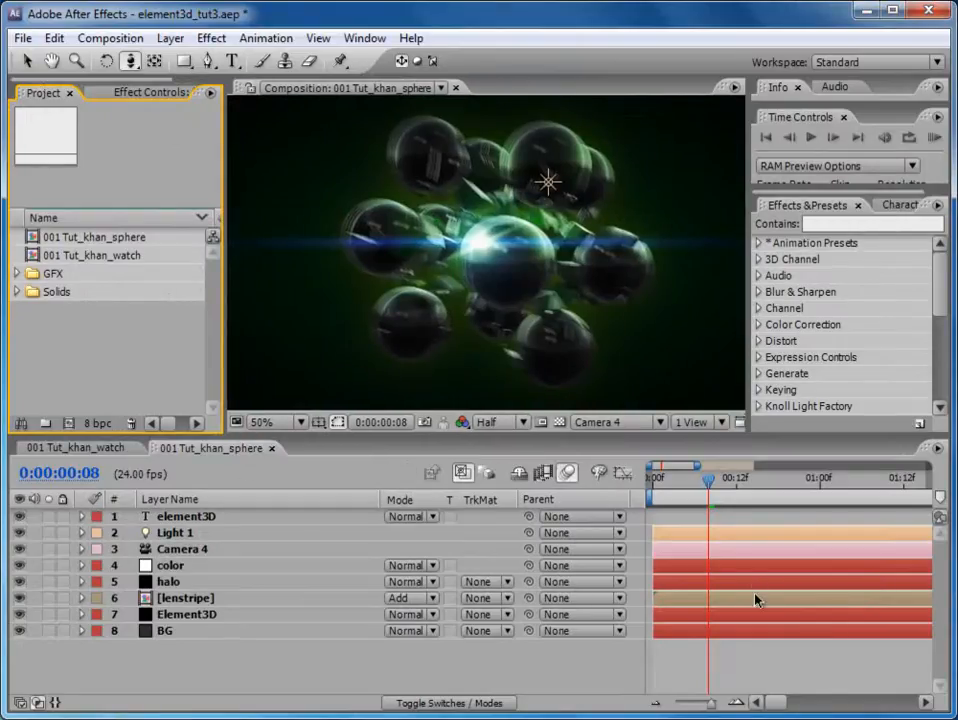
Create a new composition named 002_tuts at 1280 x 720 pixels with the aspect ratio locked to 16:9.
click(105, 38)
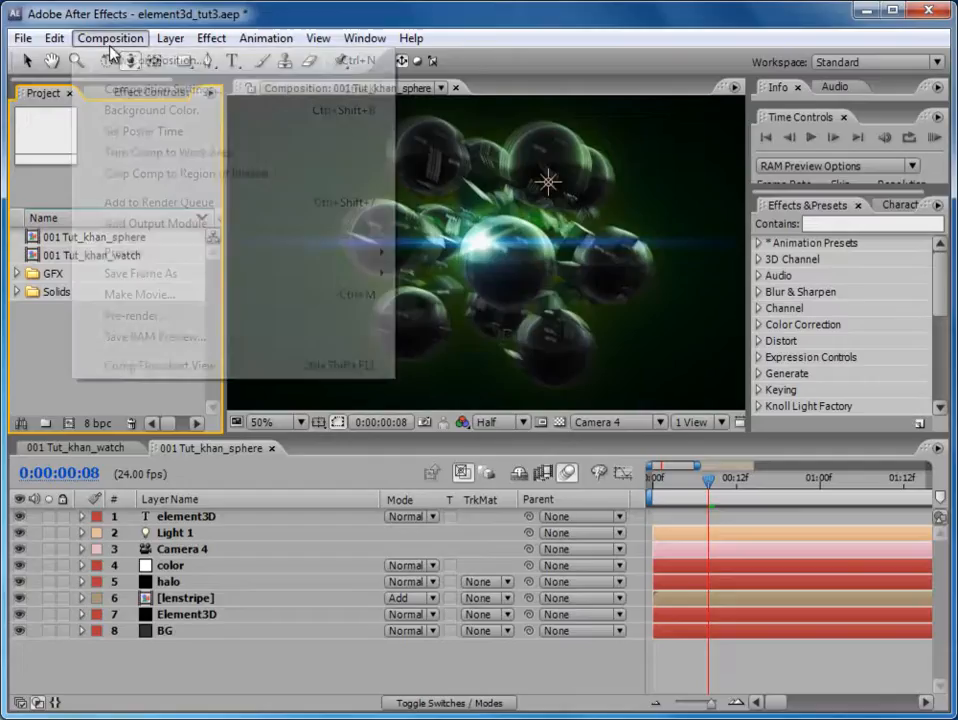
click(117, 64)
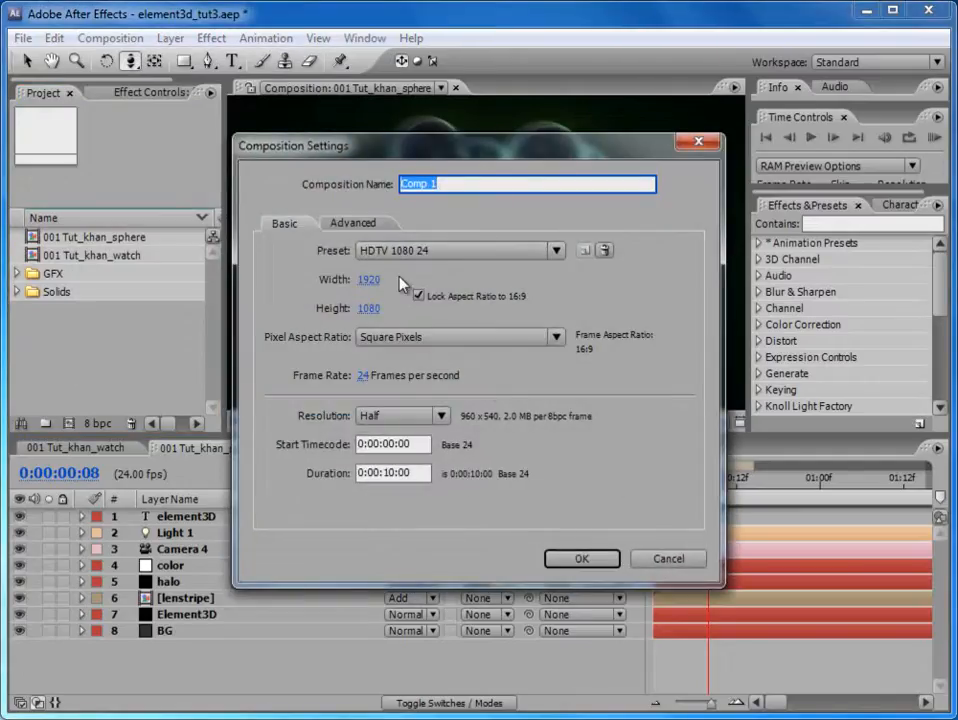
click(365, 280)
text(1280)
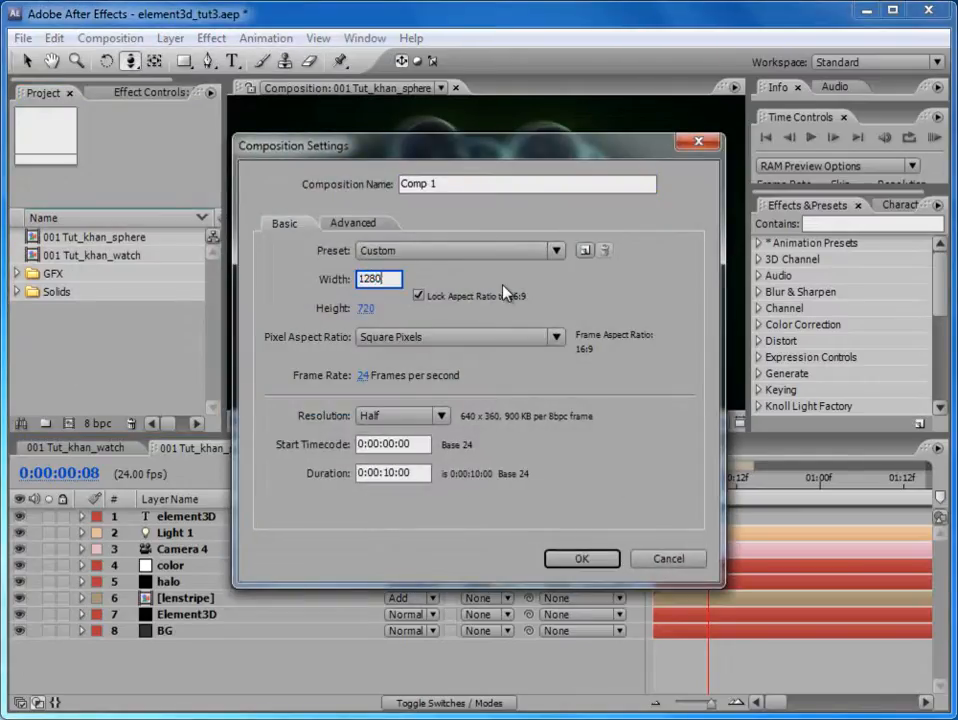
click(571, 296)
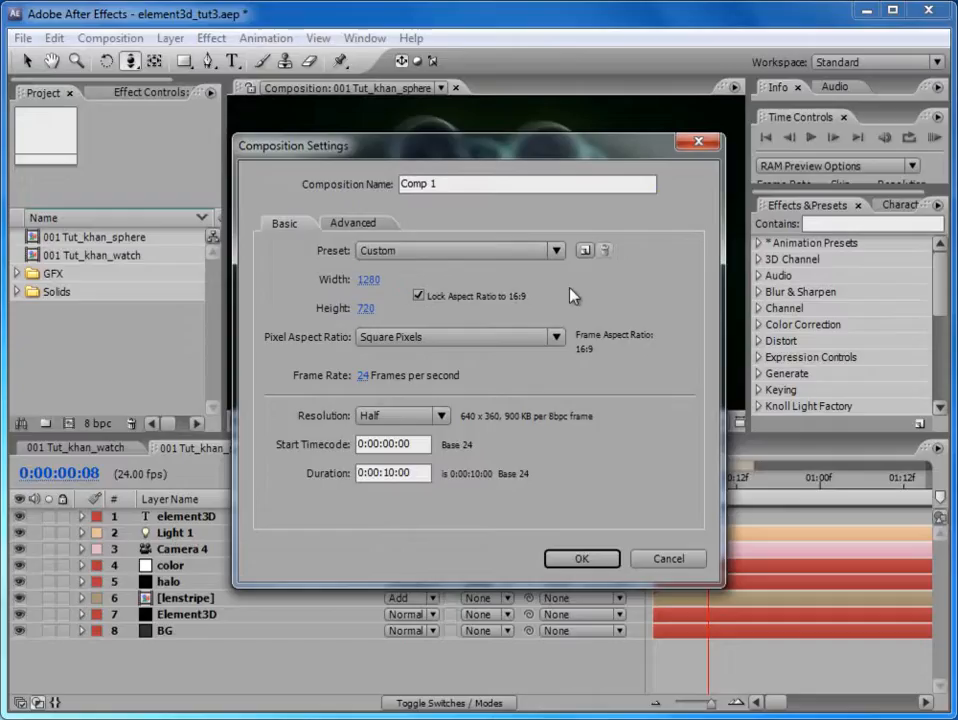
drag(474, 186, 363, 198)
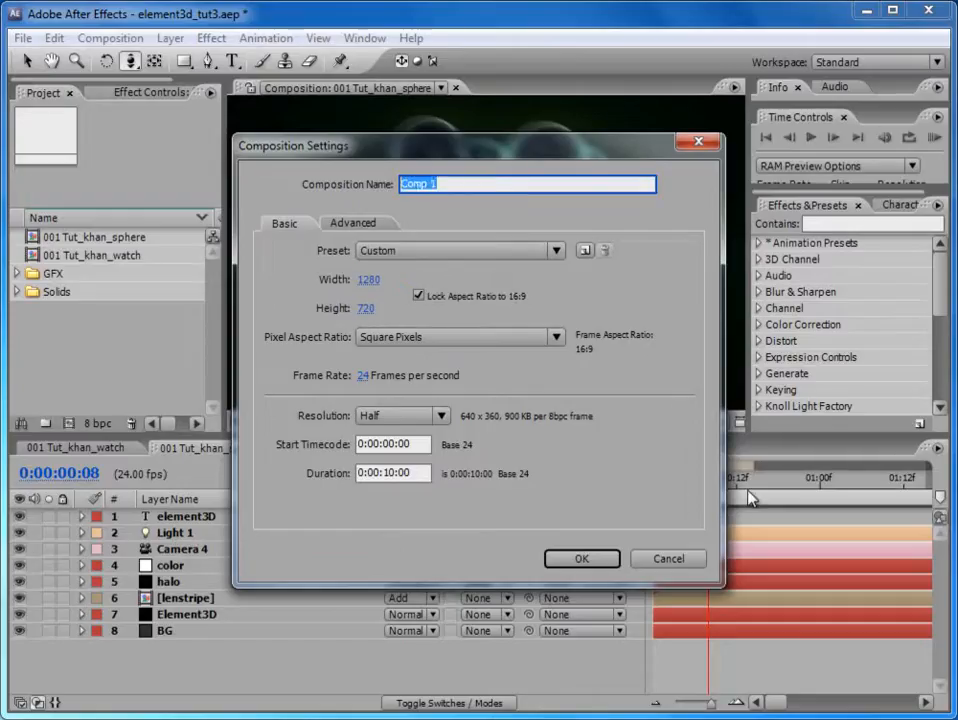
text(tuts)
click(404, 184)
text(002_)
click(580, 560)
Select the 002_tuts composition in the project and make the composition viewer slightly taller.
click(73, 238)
click(72, 274)
click(580, 503)
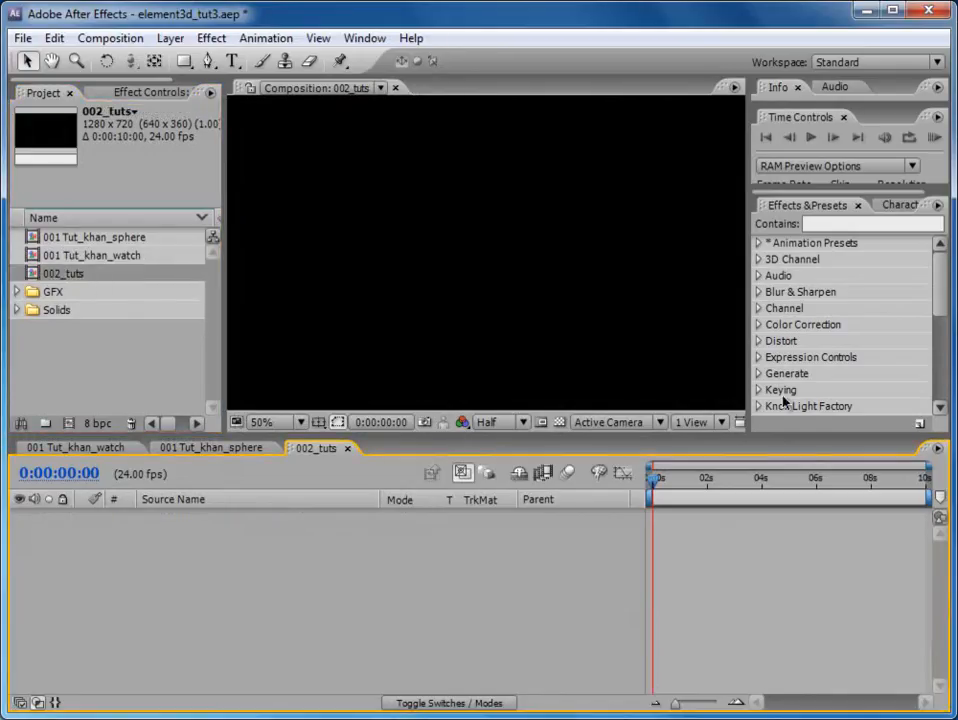
drag(789, 437, 789, 449)
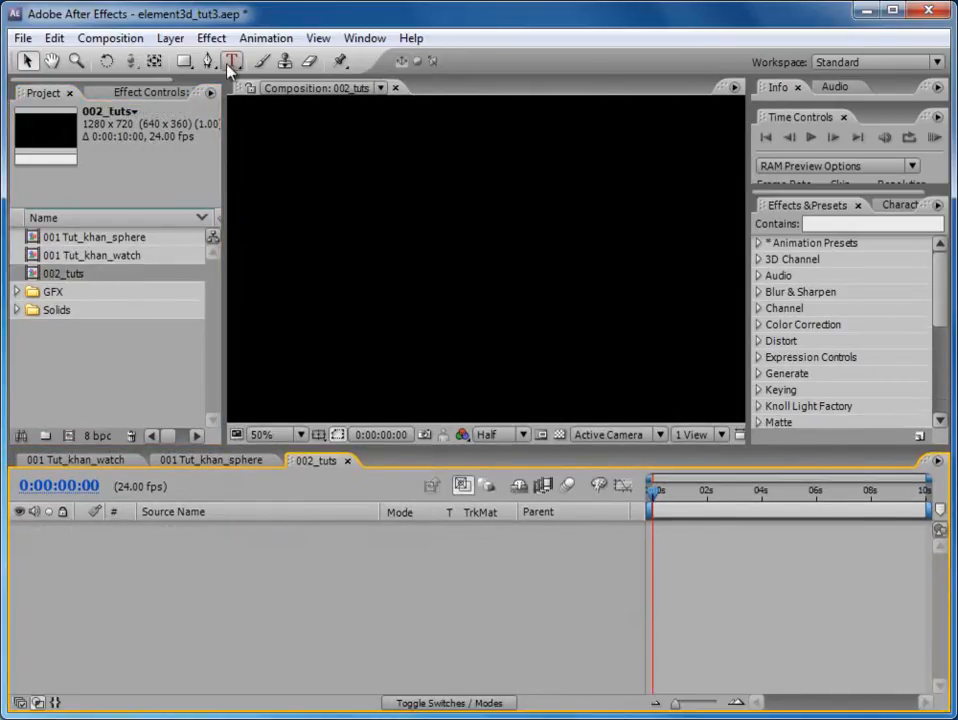
Add a black 1280 x 720 solid layer named Element3d to the 002_tuts composition.
click(172, 40)
mouse_move(190, 60)
click(494, 80)
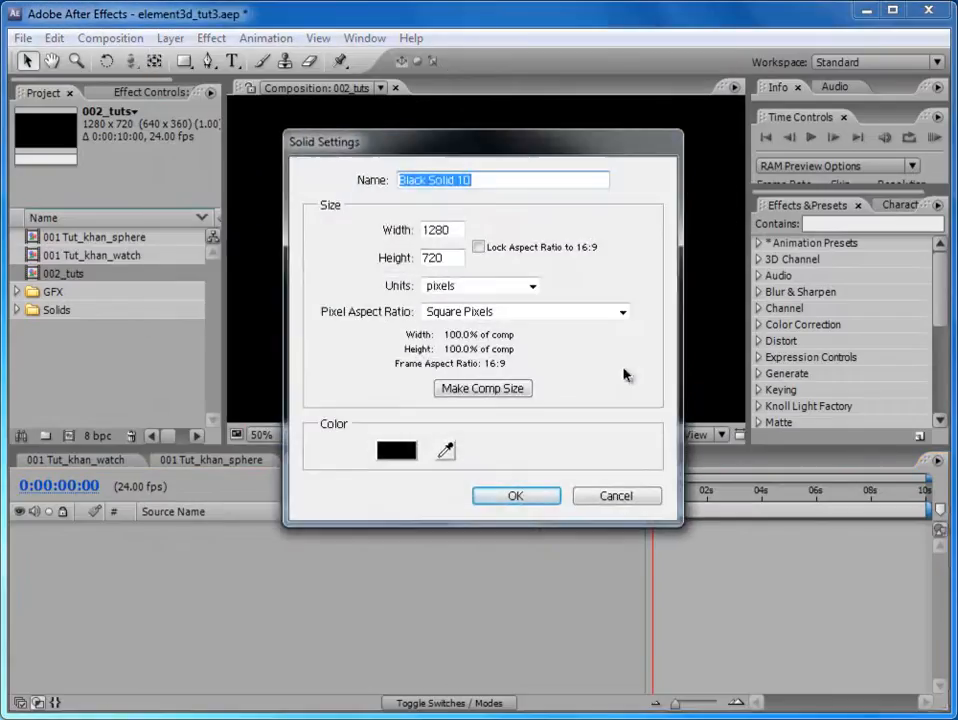
drag(485, 180, 279, 182)
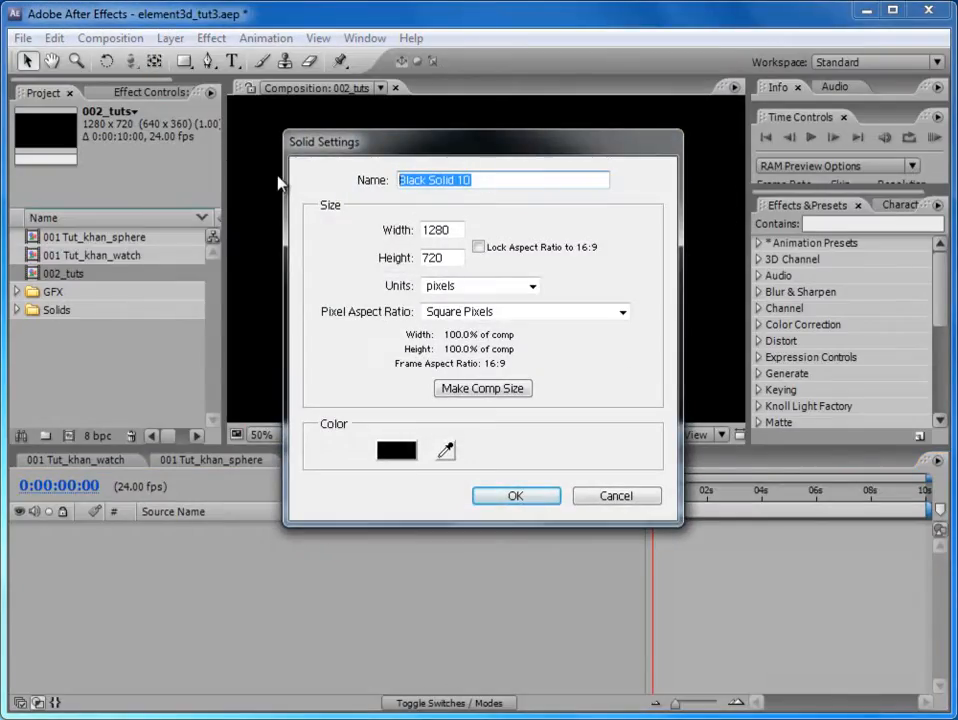
text(Element)
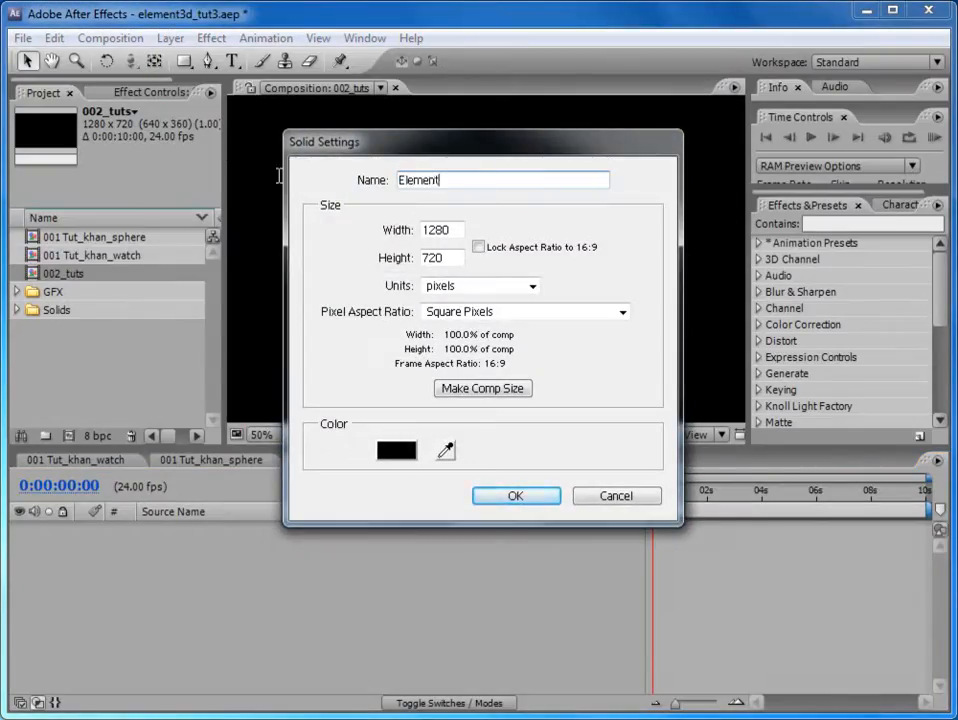
text(d)
key(BackSpace)
click(516, 496)
scroll(531, 339, down, 2)
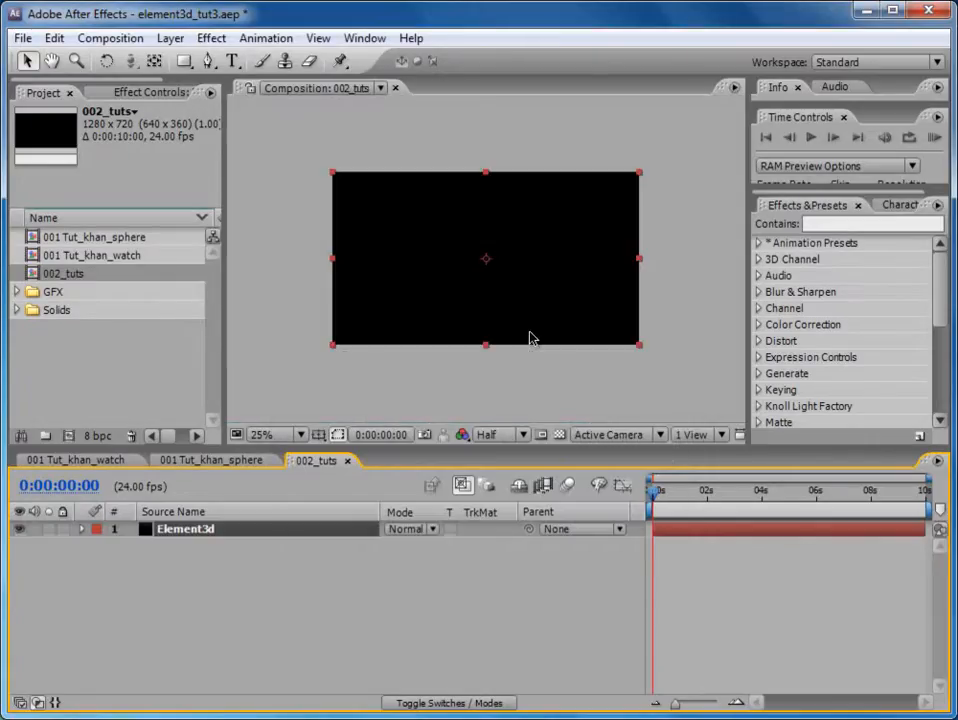
scroll(531, 339, up, 2)
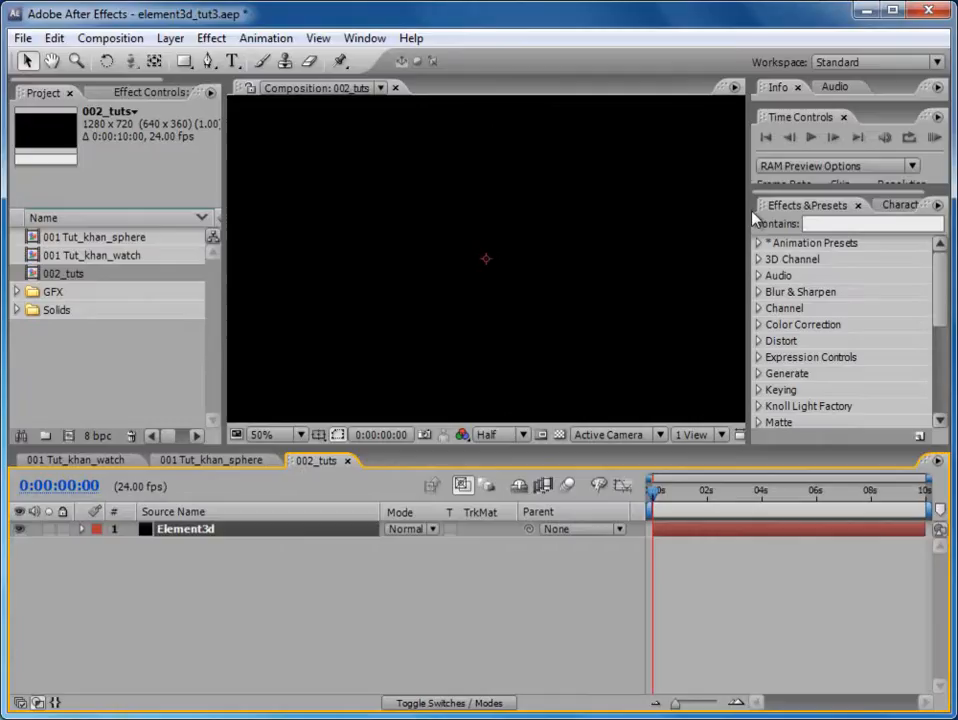
mouse_move(749, 210)
mouse_down()
mouse_move(812, 199)
mouse_move(749, 210)
mouse_up()
scroll(629, 244, down, 2)
scroll(599, 336, up, 2)
Apply the Video Copilot Element effect to the Element3d solid.
click(211, 39)
mouse_move(299, 624)
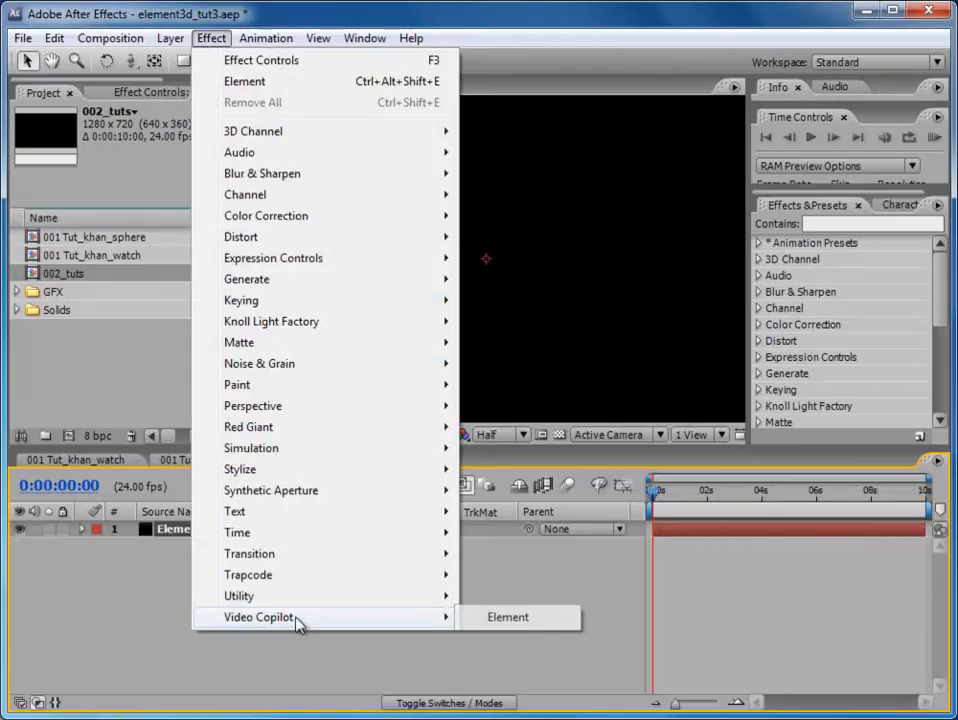
click(522, 626)
Move the current time to 0:00:02:19 and widen the areas for the composition viewer and the effect controls.
drag(780, 491, 731, 497)
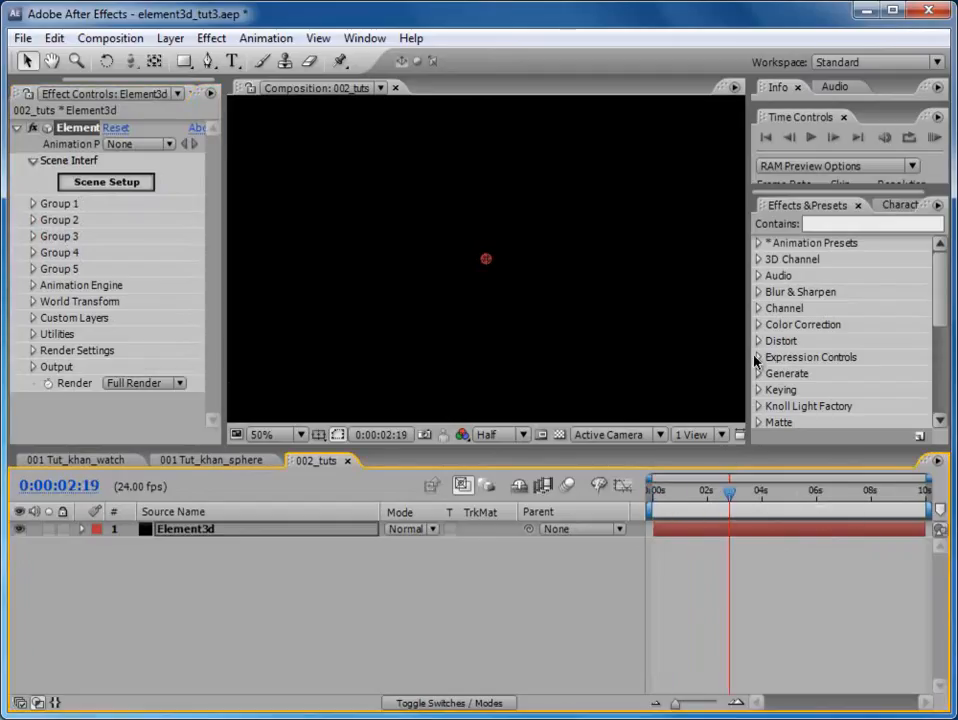
drag(752, 350, 773, 335)
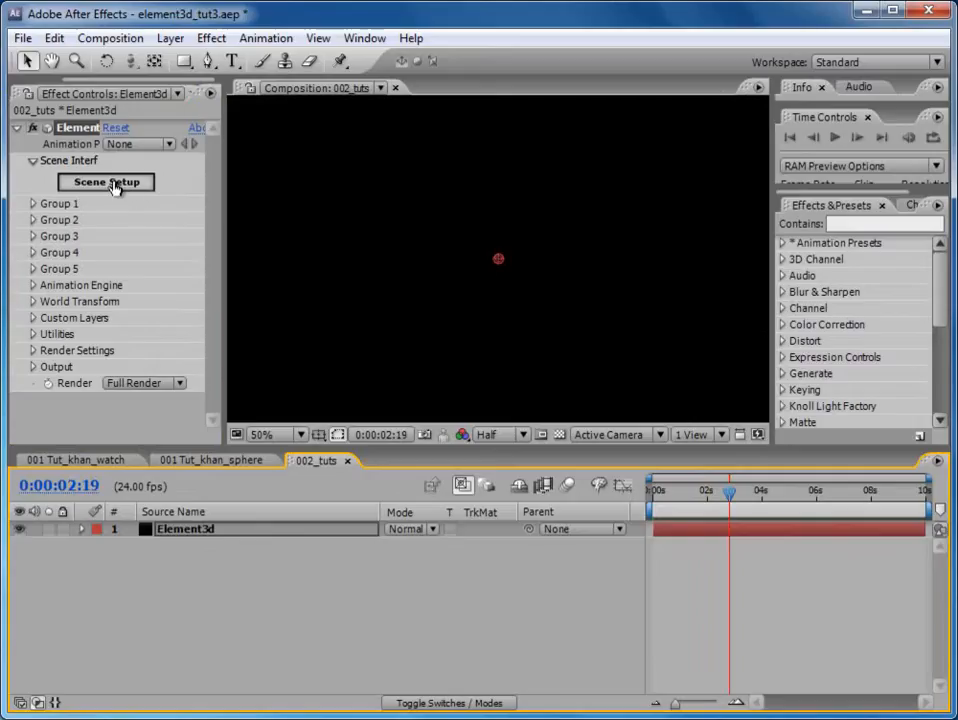
drag(225, 186, 253, 174)
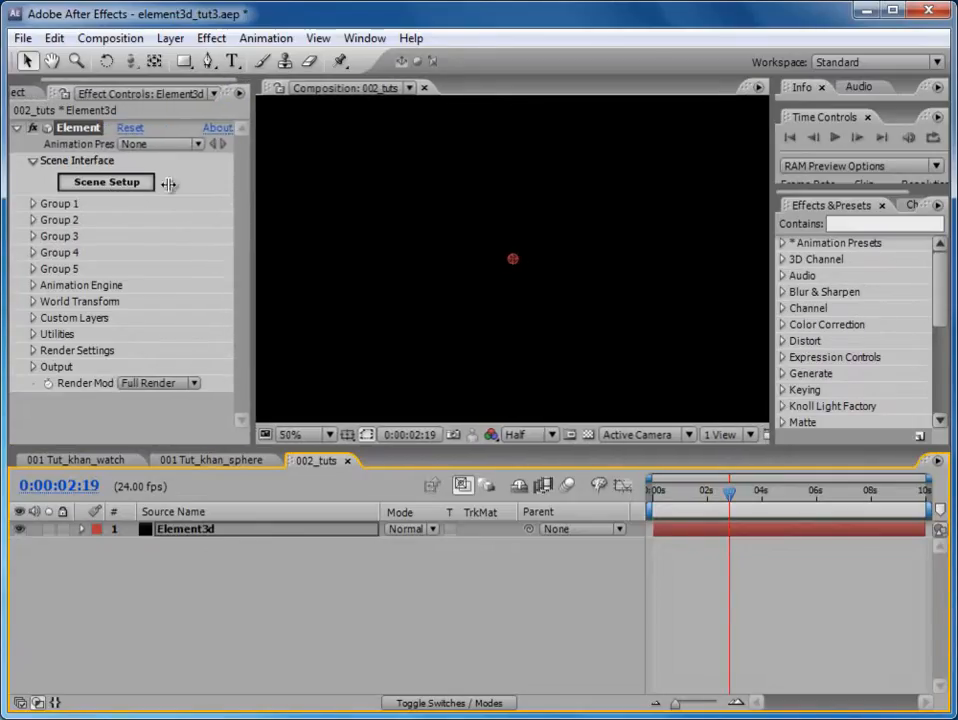
Open Element's Scene Setup and add the ball_fracture model from the Starter_Pack models to the scene.
click(112, 182)
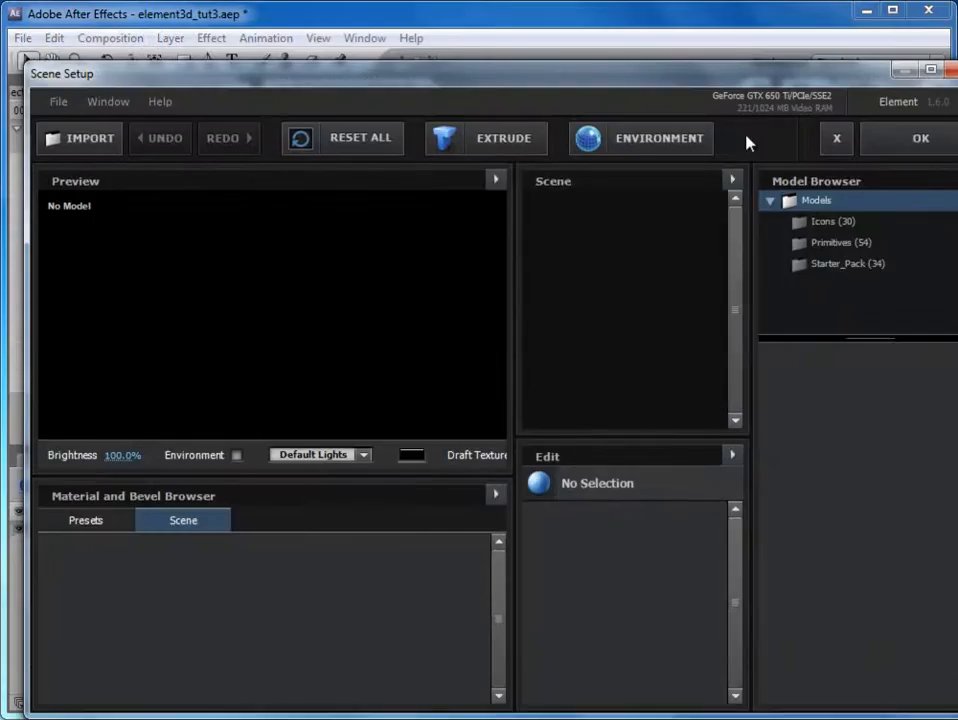
drag(682, 77, 663, 42)
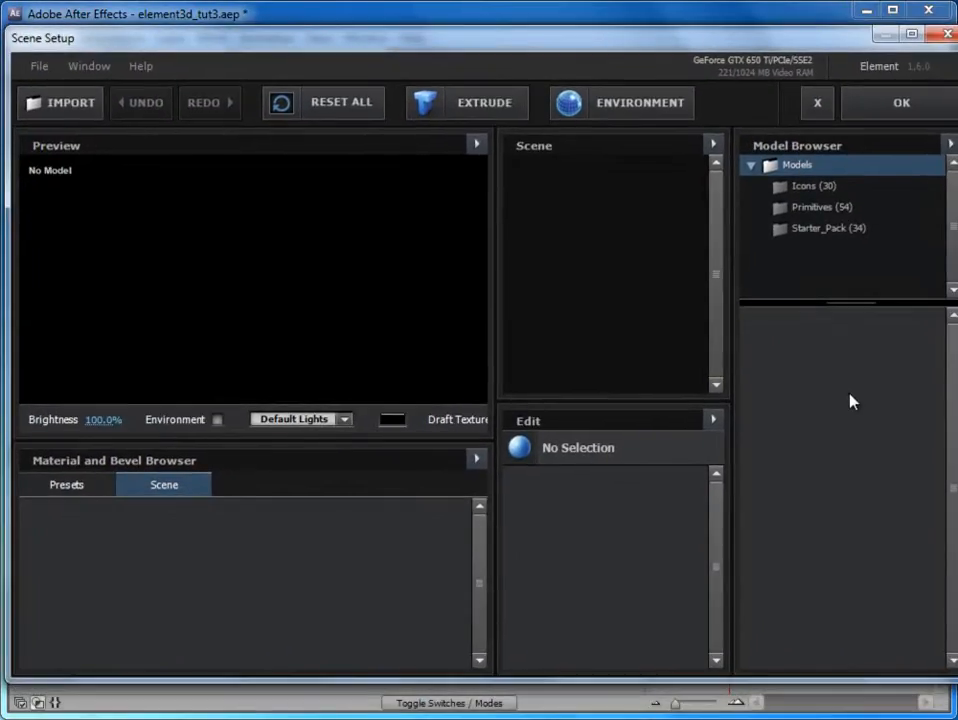
click(815, 232)
drag(953, 321, 952, 357)
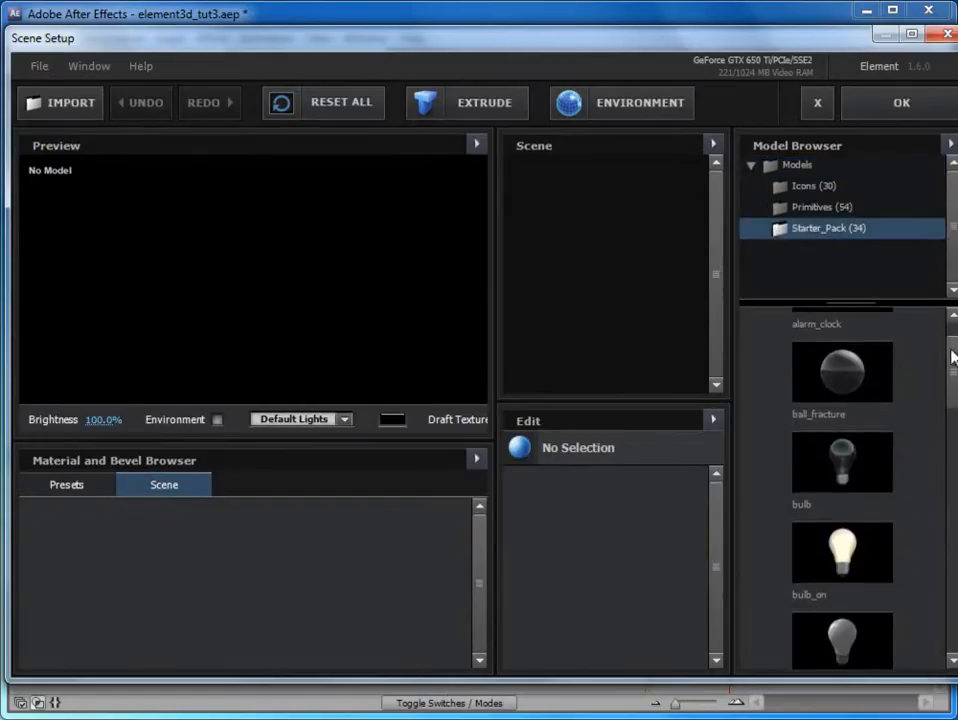
click(845, 380)
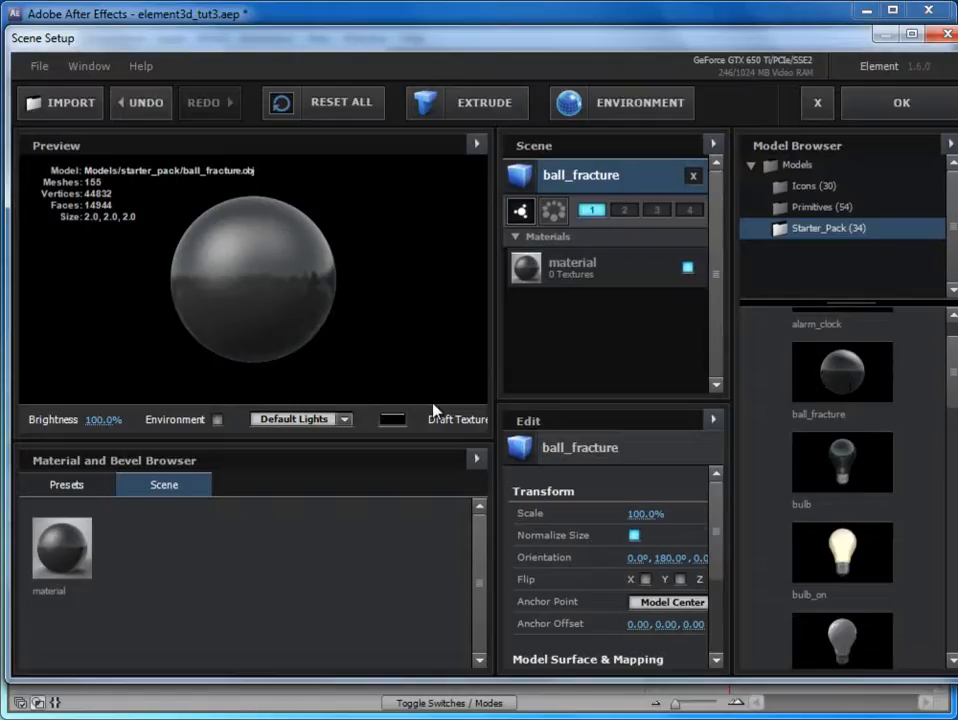
Widen the scene list and rename the ball_fracture model as ball_fracture1.
drag(731, 232, 765, 232)
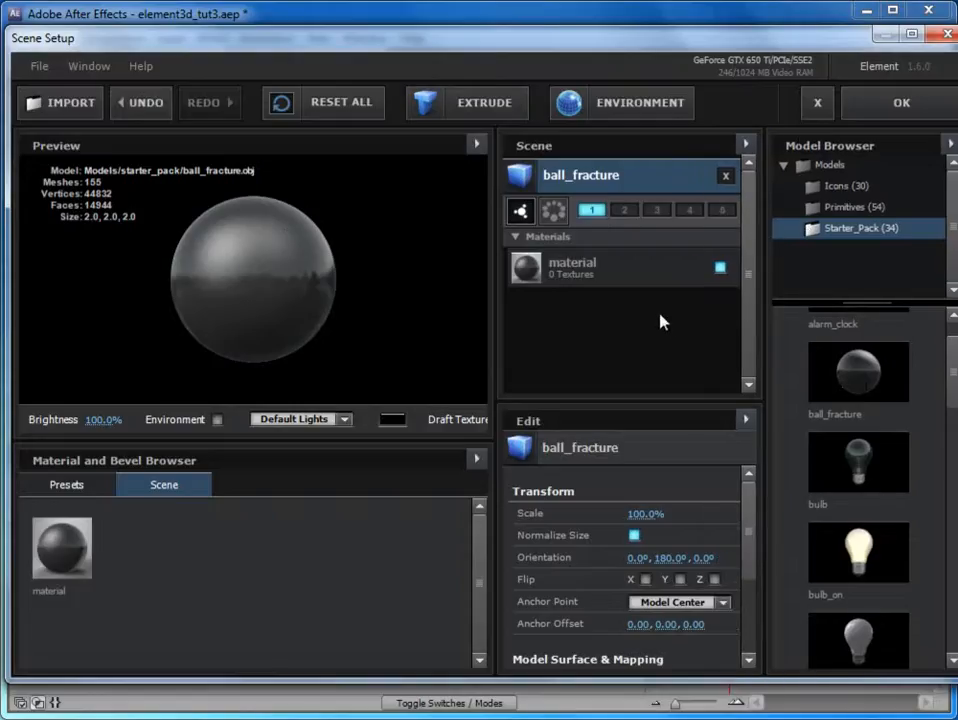
right_click(581, 176)
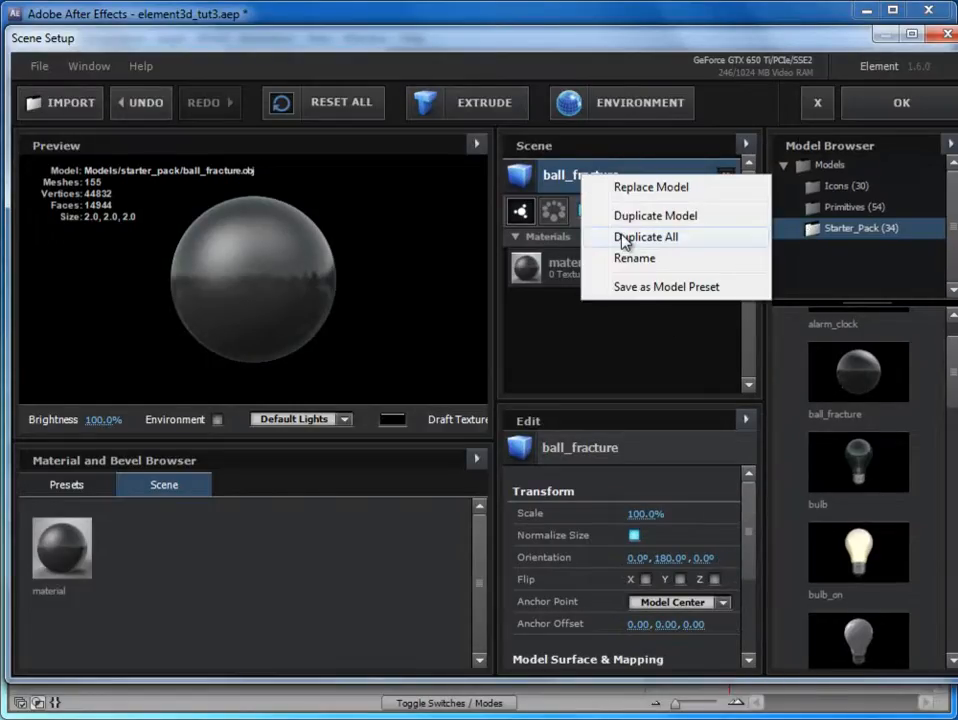
click(631, 262)
click(508, 360)
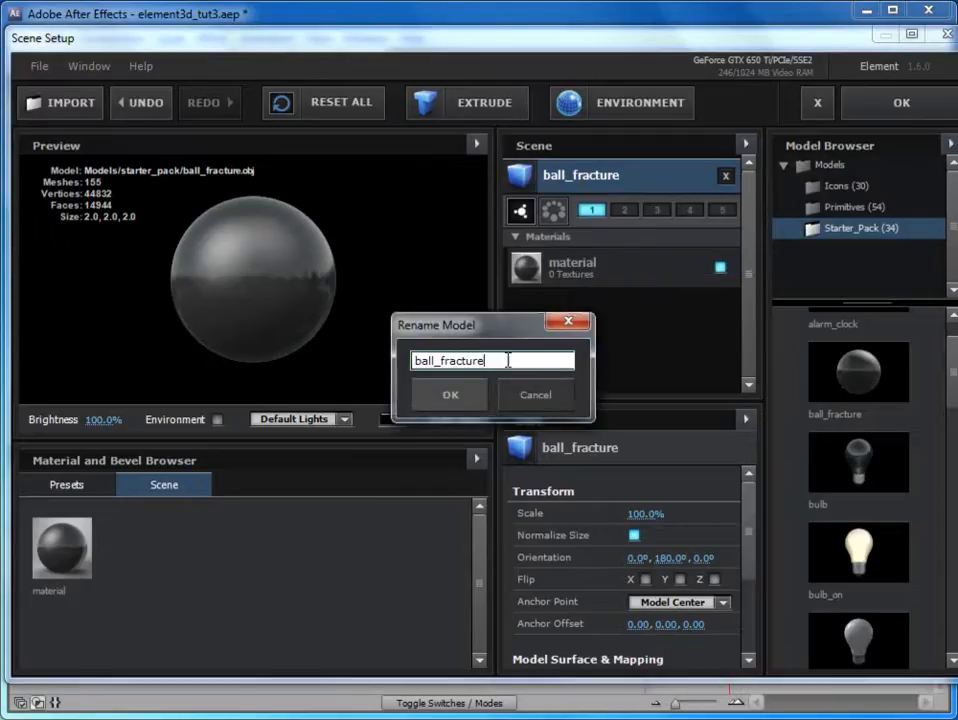
click(442, 397)
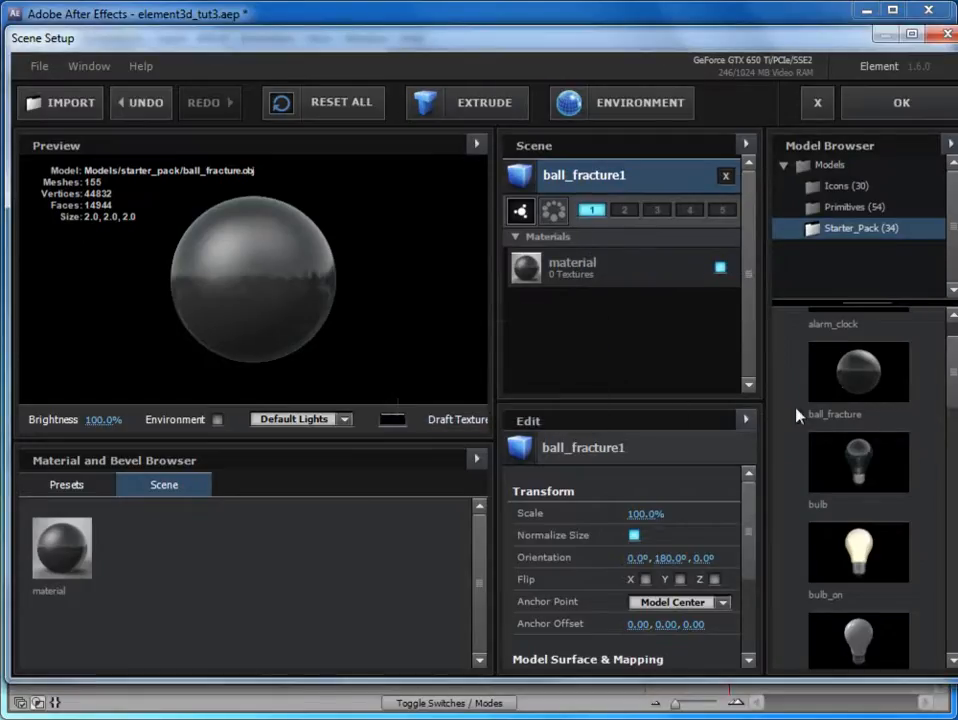
Add a second ball_fracture model to the scene and rename it as ball_fracture2.
click(835, 345)
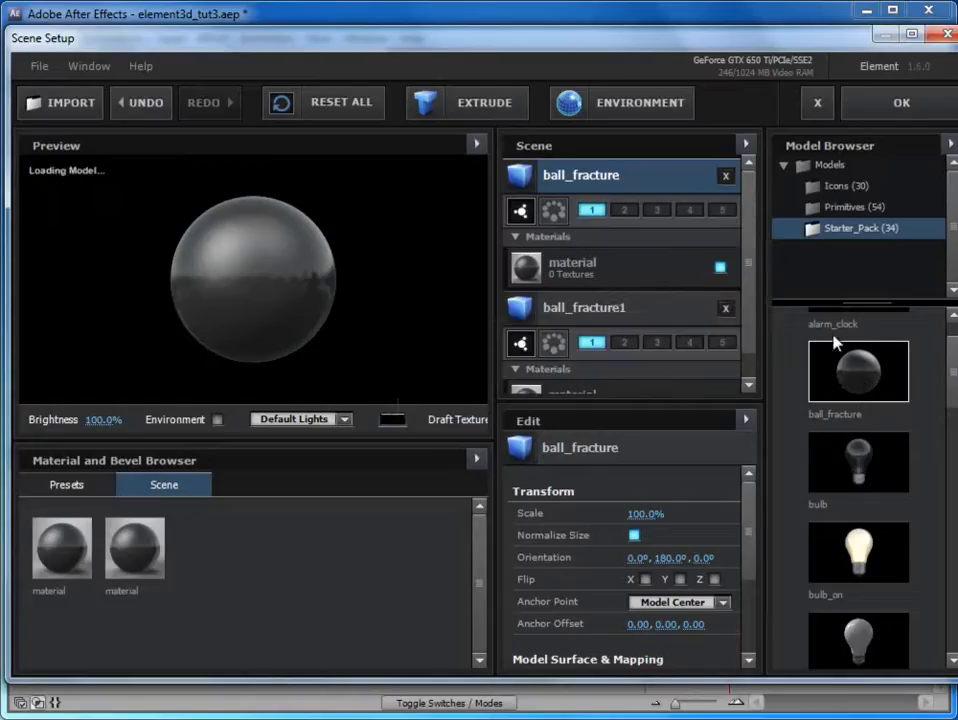
right_click(608, 177)
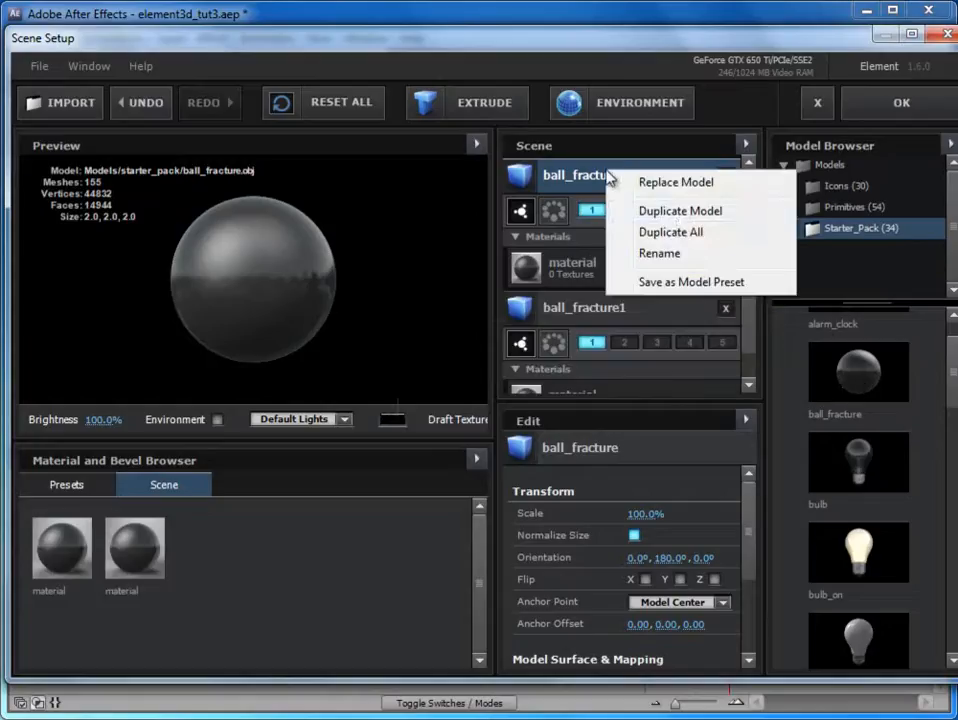
click(660, 254)
click(497, 362)
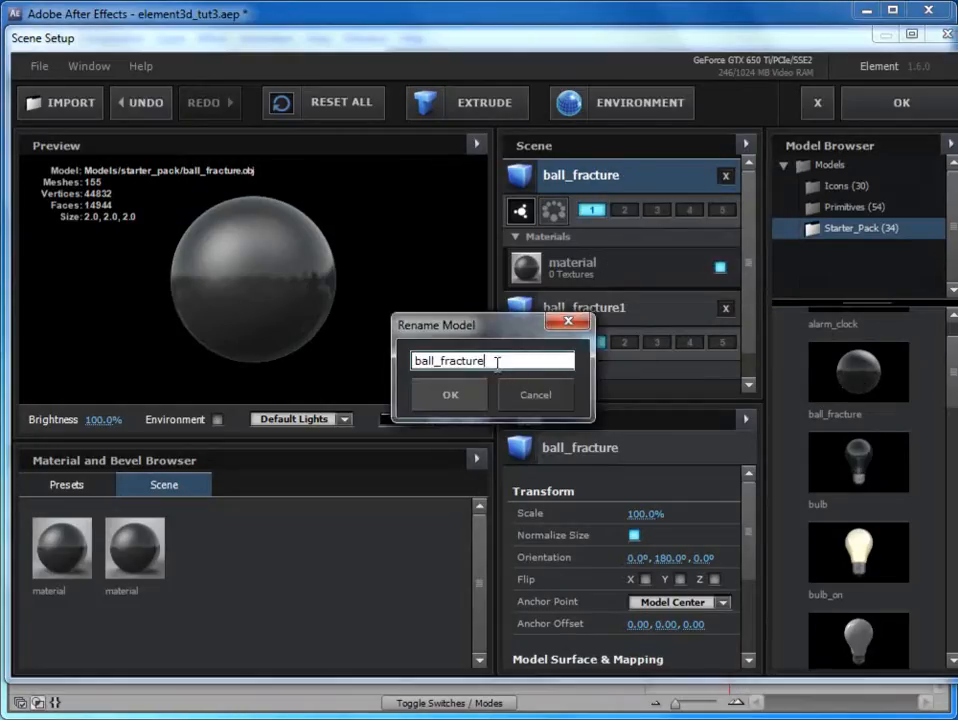
text(2)
click(466, 395)
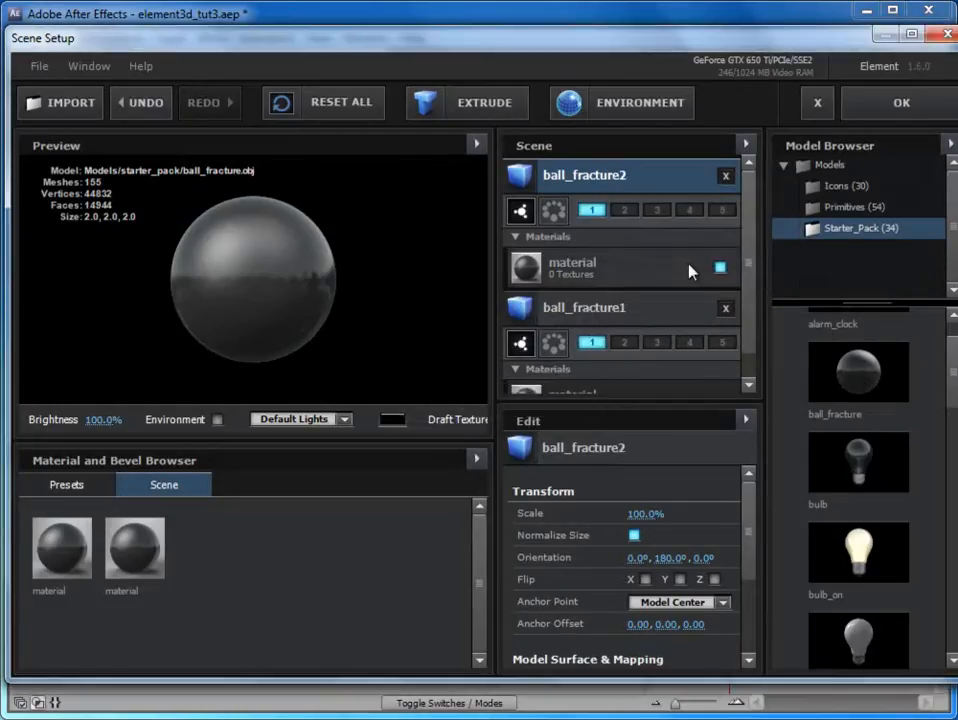
Apply the Shiny material preset to the ball_fracture1 model and check the materials used in the scene.
click(575, 307)
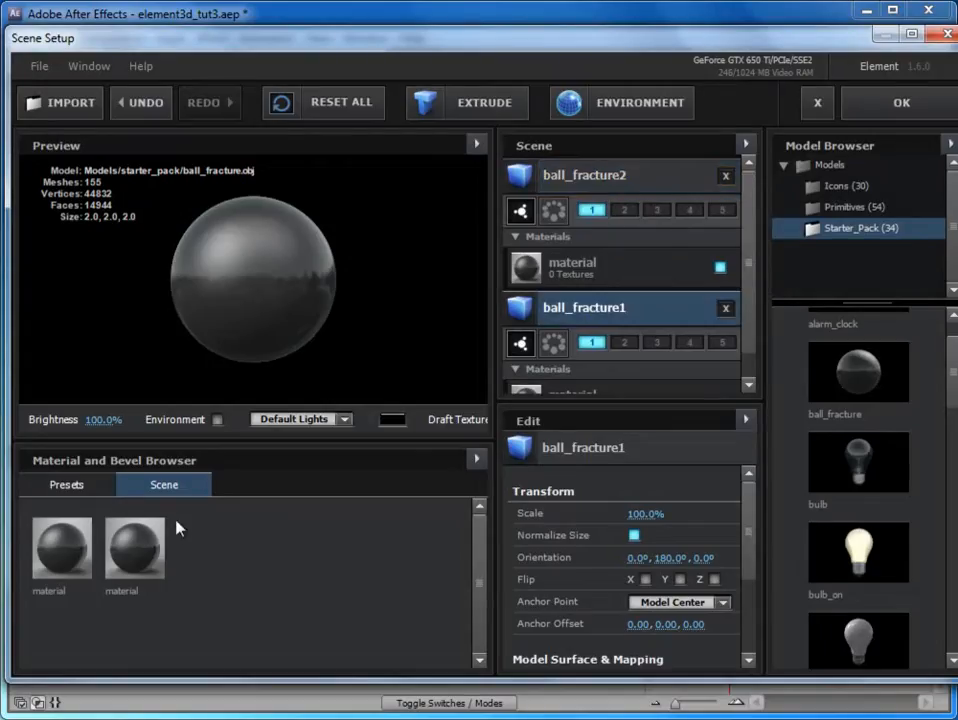
click(60, 489)
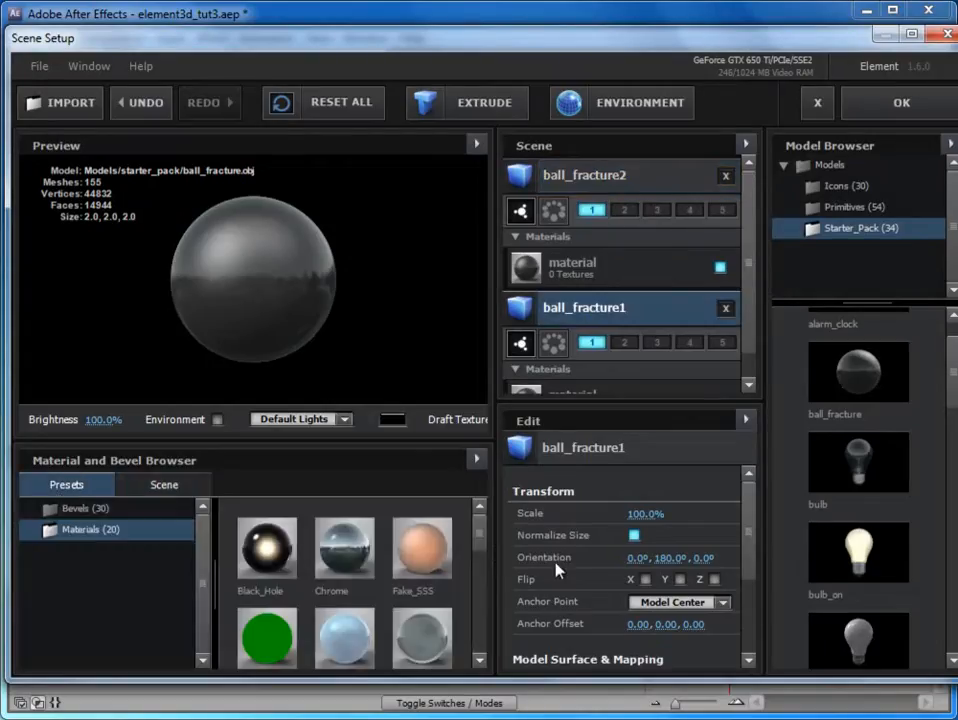
drag(473, 537, 483, 617)
drag(430, 560, 290, 320)
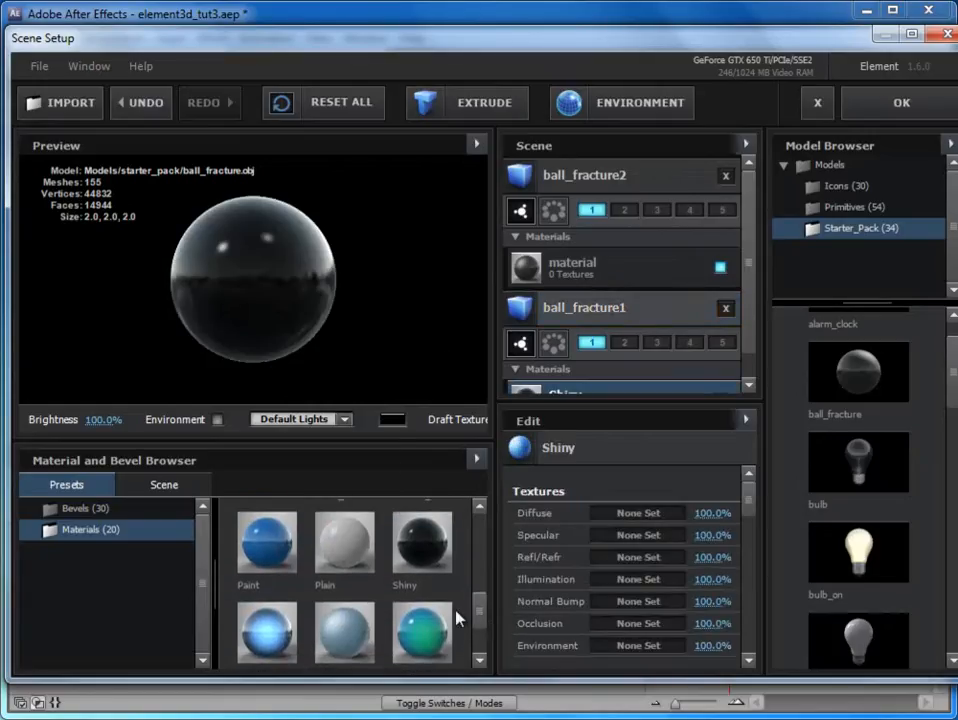
click(162, 486)
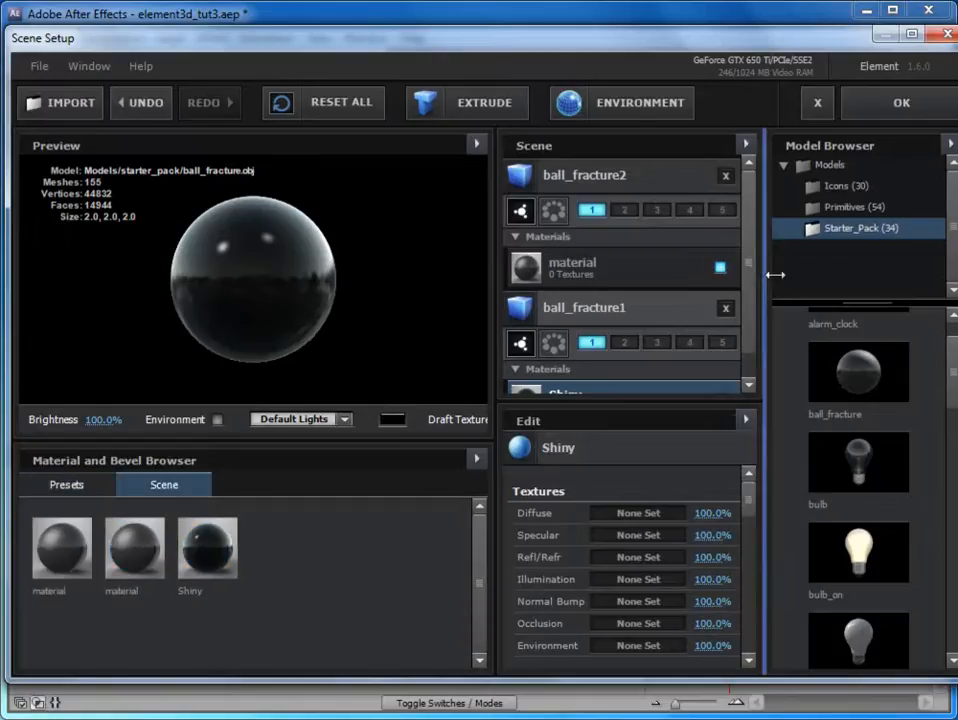
click(630, 312)
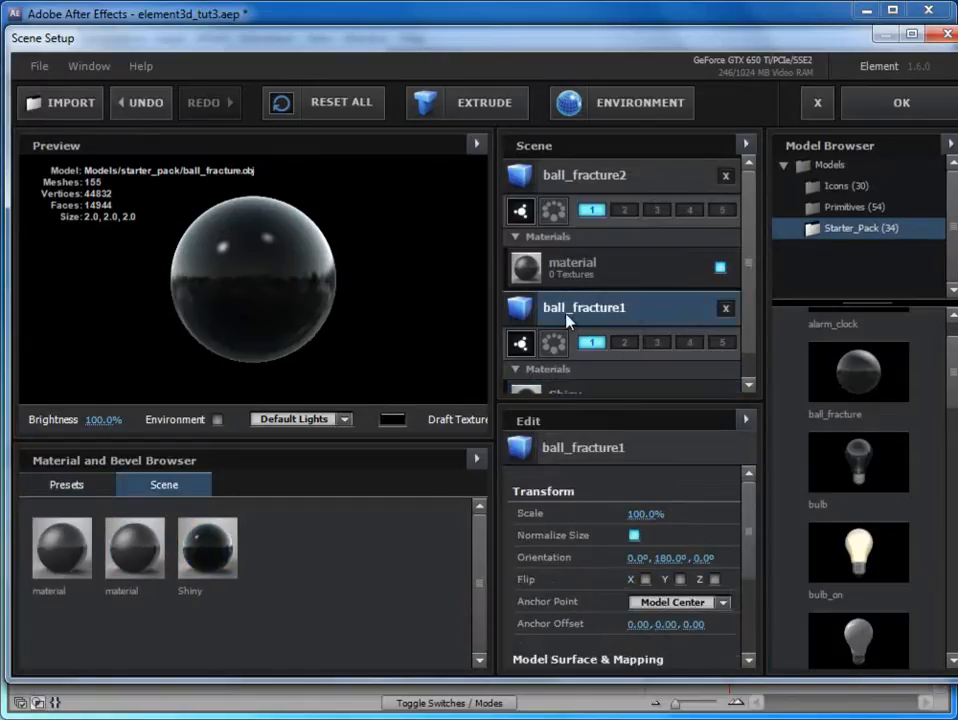
Apply the Plain material preset to the ball_fracture2 model.
click(610, 176)
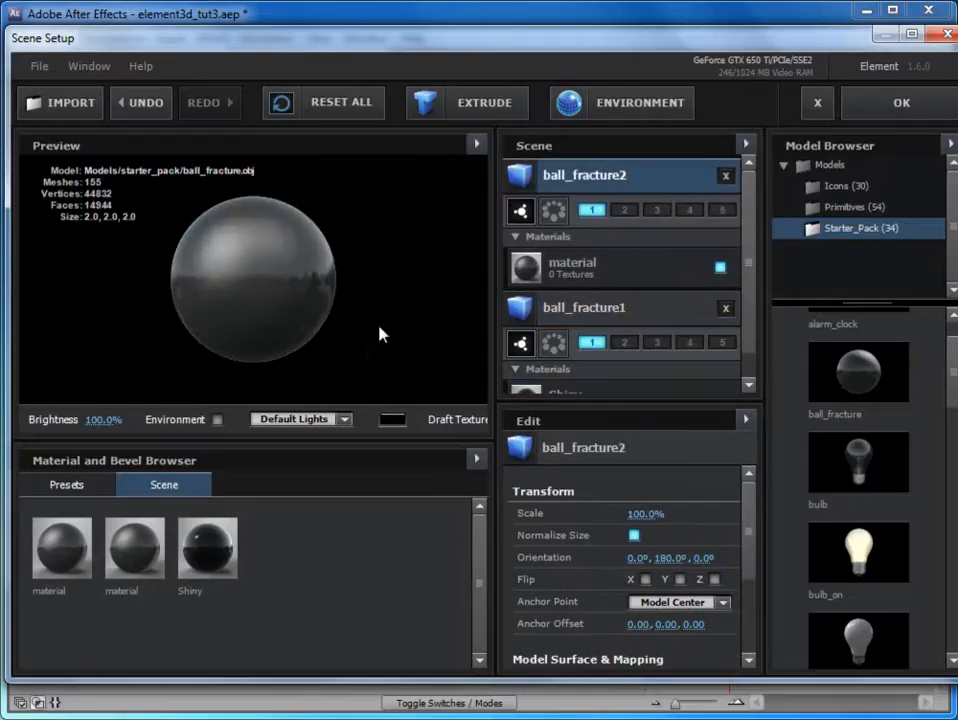
click(72, 487)
mouse_move(480, 609)
mouse_down()
mouse_move(480, 580)
mouse_move(486, 601)
mouse_up()
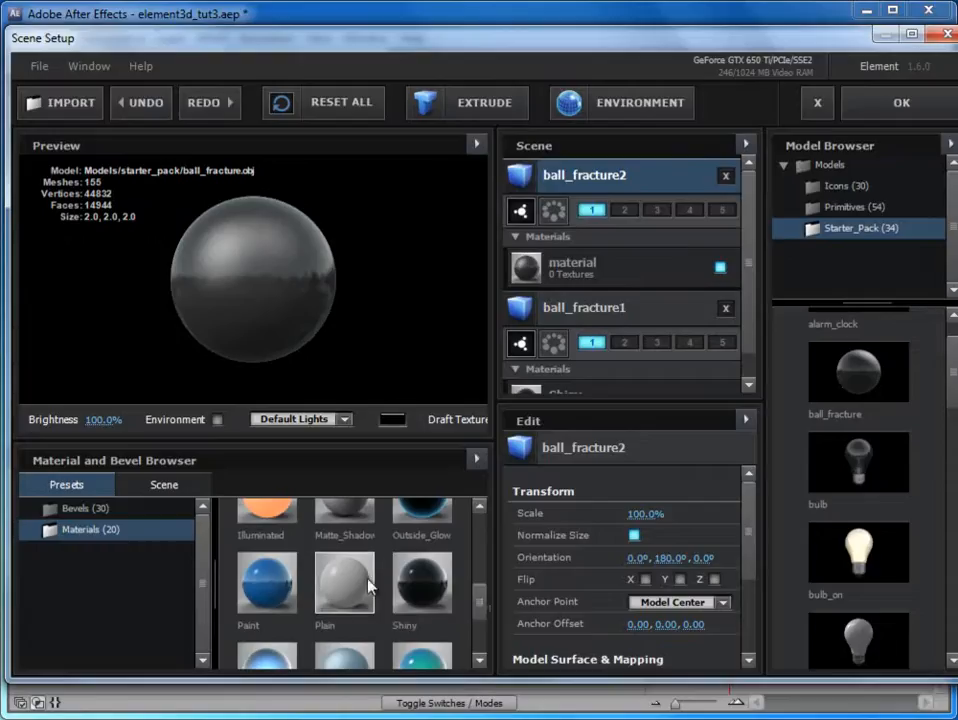
drag(340, 577, 257, 349)
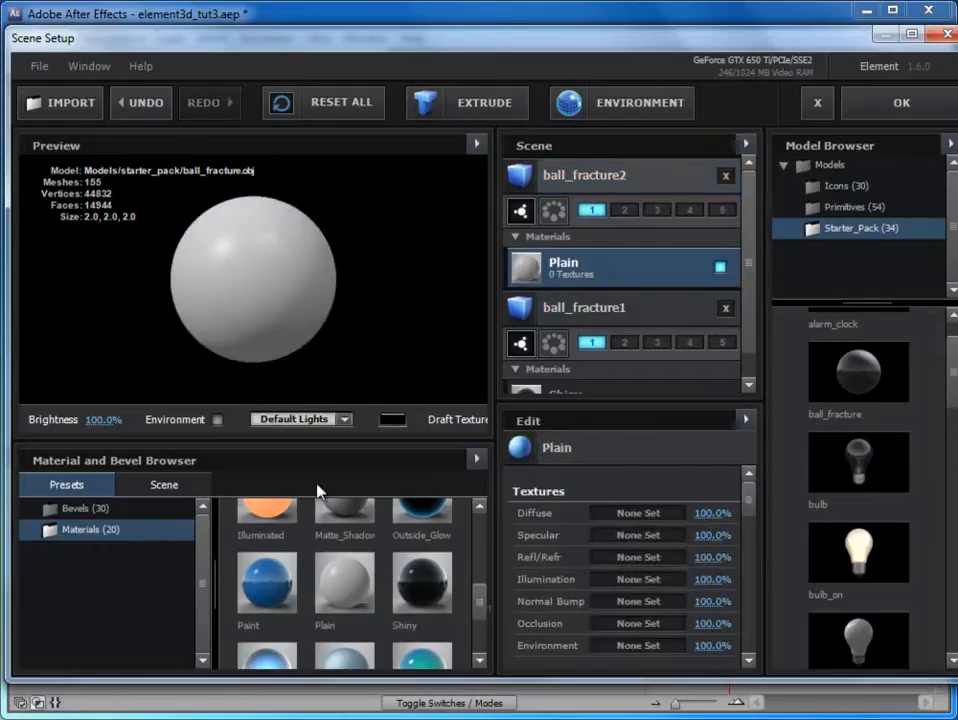
Change the diffuse color of ball_fracture2's Plain material to a medium-dark green.
drag(752, 511, 759, 541)
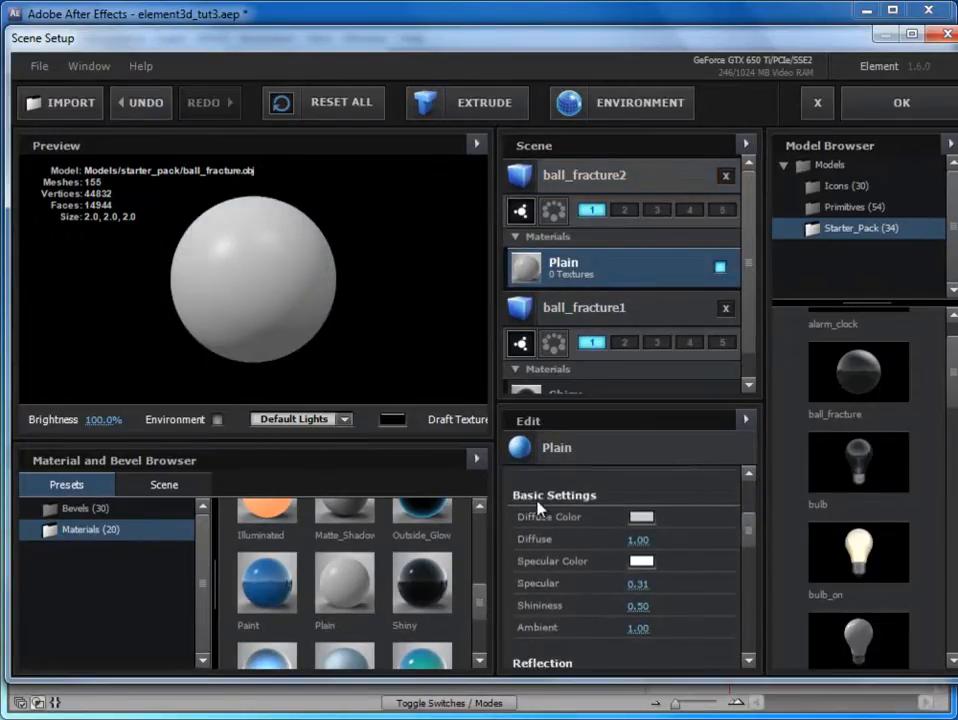
click(641, 518)
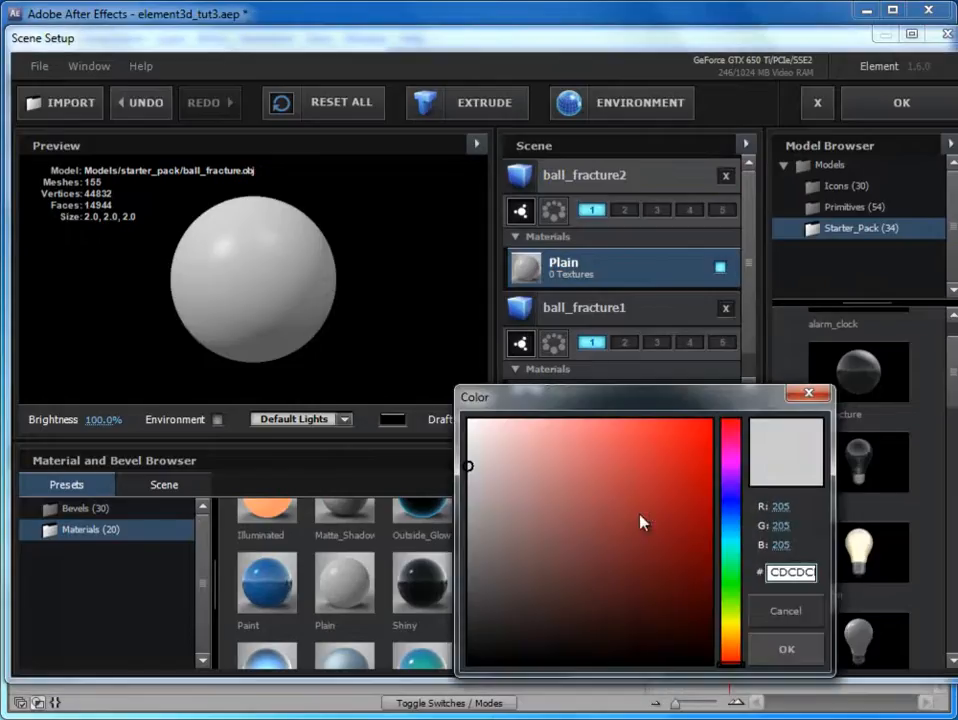
click(731, 590)
click(692, 566)
mouse_move(692, 566)
mouse_down()
mouse_move(712, 577)
mouse_move(716, 508)
mouse_up()
click(772, 651)
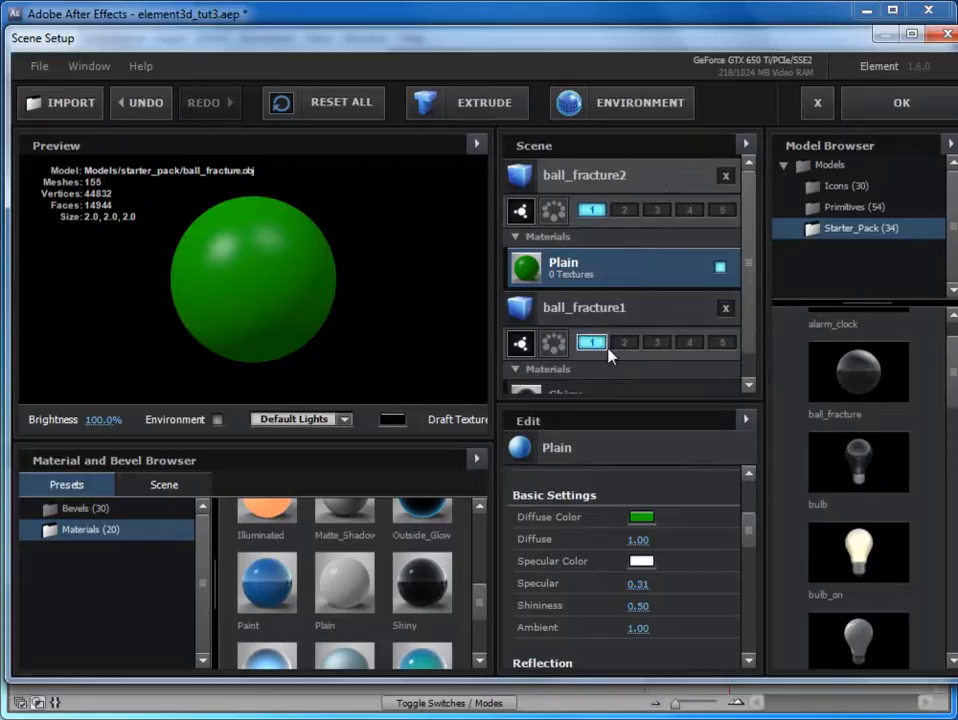
Assign the ball_fracture2 model to group 2 and remove it from group 1.
scroll(748, 350, down, 2)
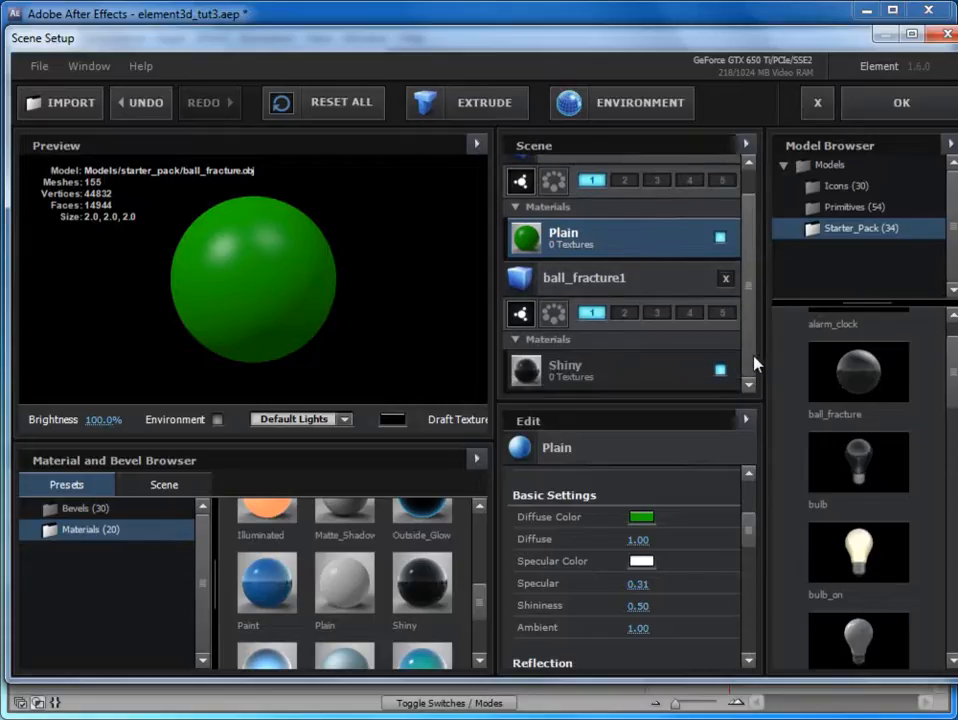
scroll(752, 362, up, 1)
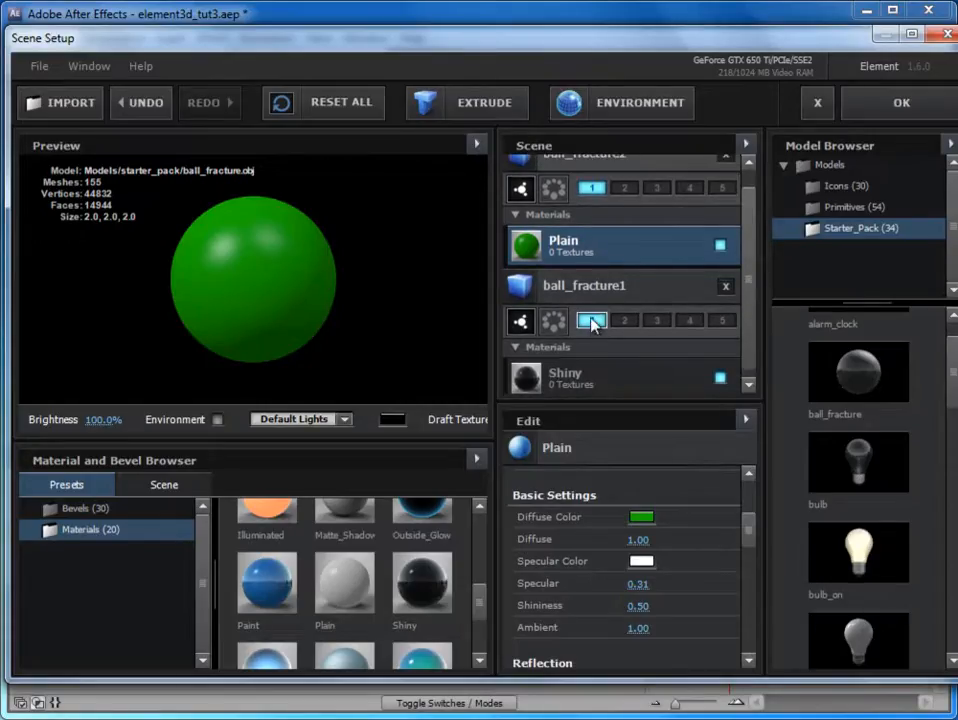
click(545, 288)
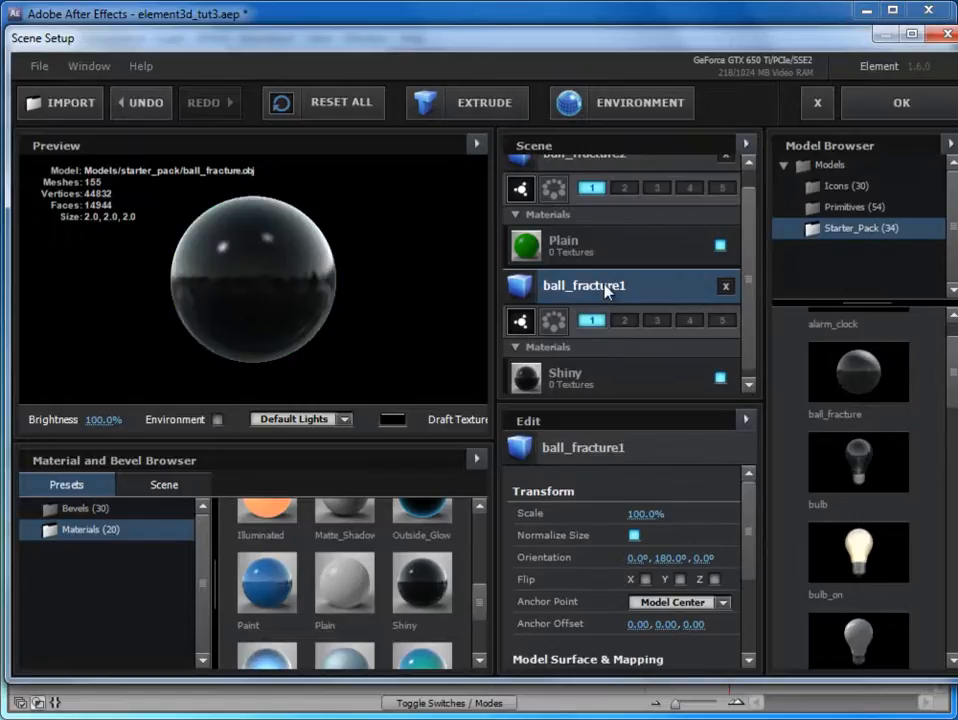
scroll(750, 314, up, 1)
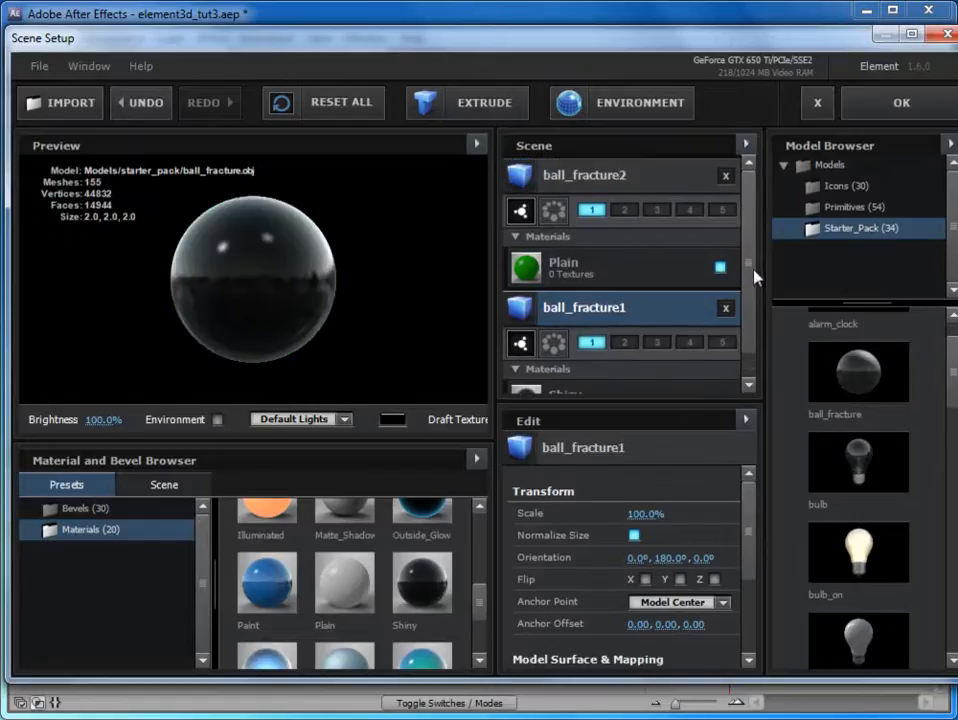
click(665, 186)
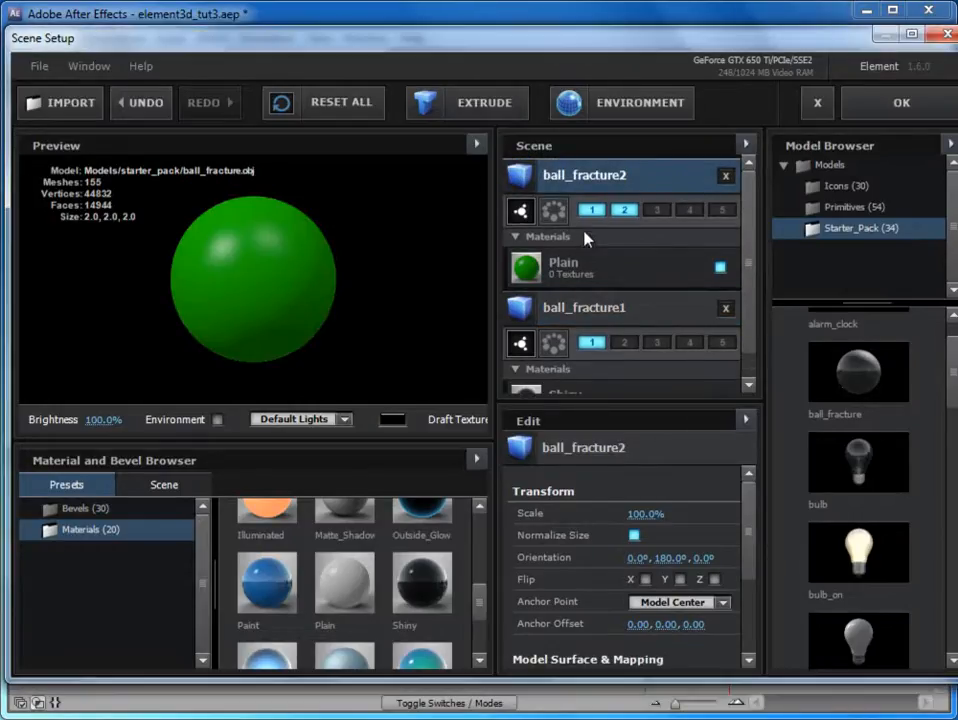
click(625, 210)
click(591, 210)
click(635, 314)
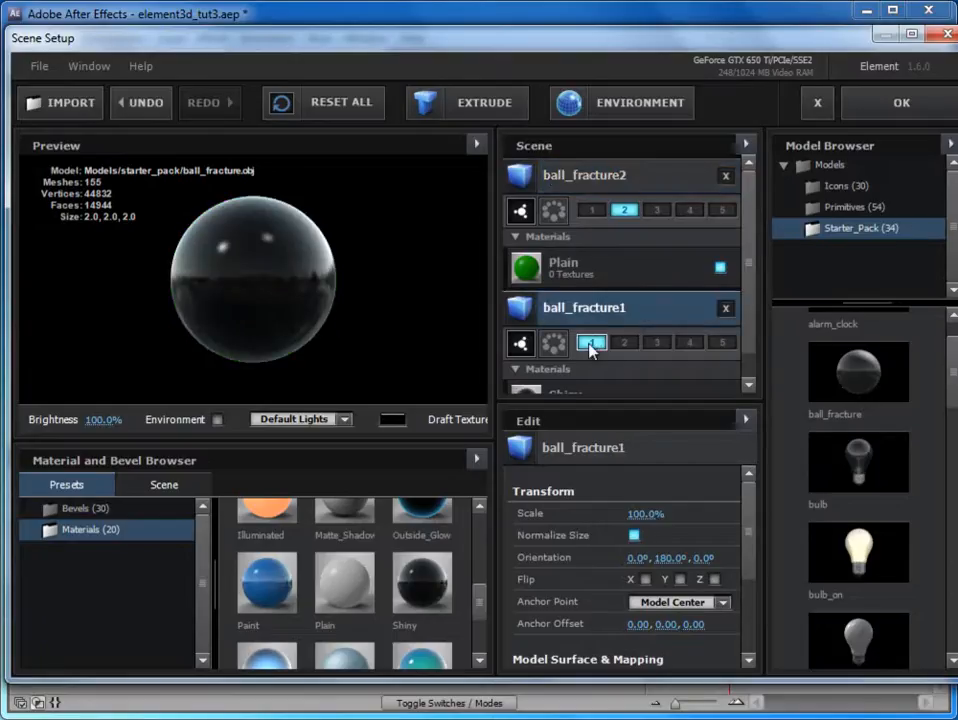
Make the scene preview area taller and accept the Scene Setup to return to the composition.
drag(746, 331, 749, 294)
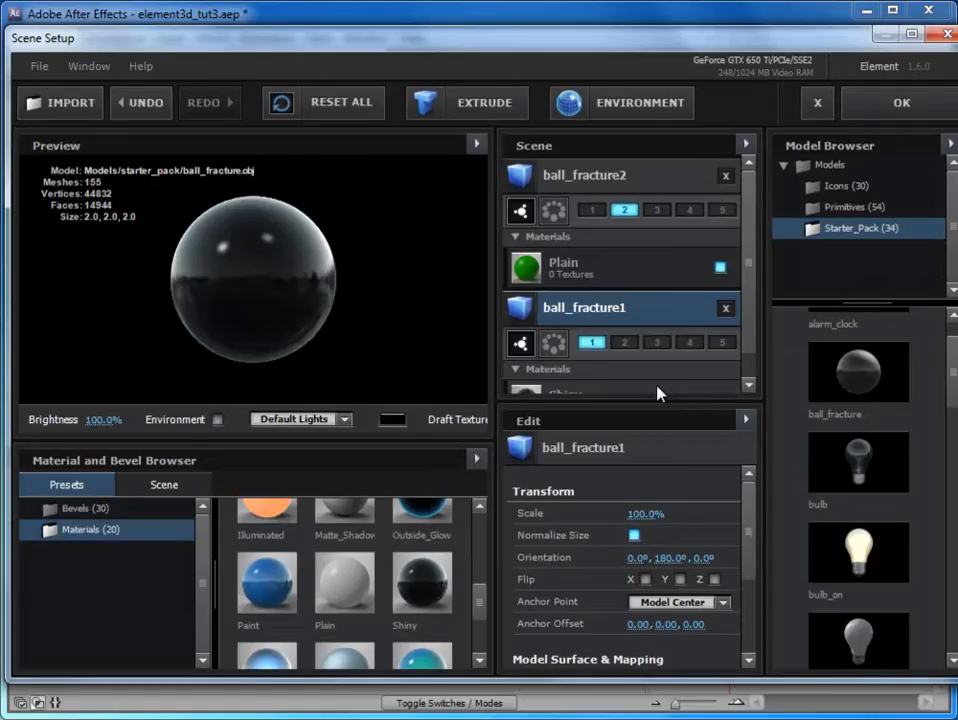
drag(383, 440, 381, 474)
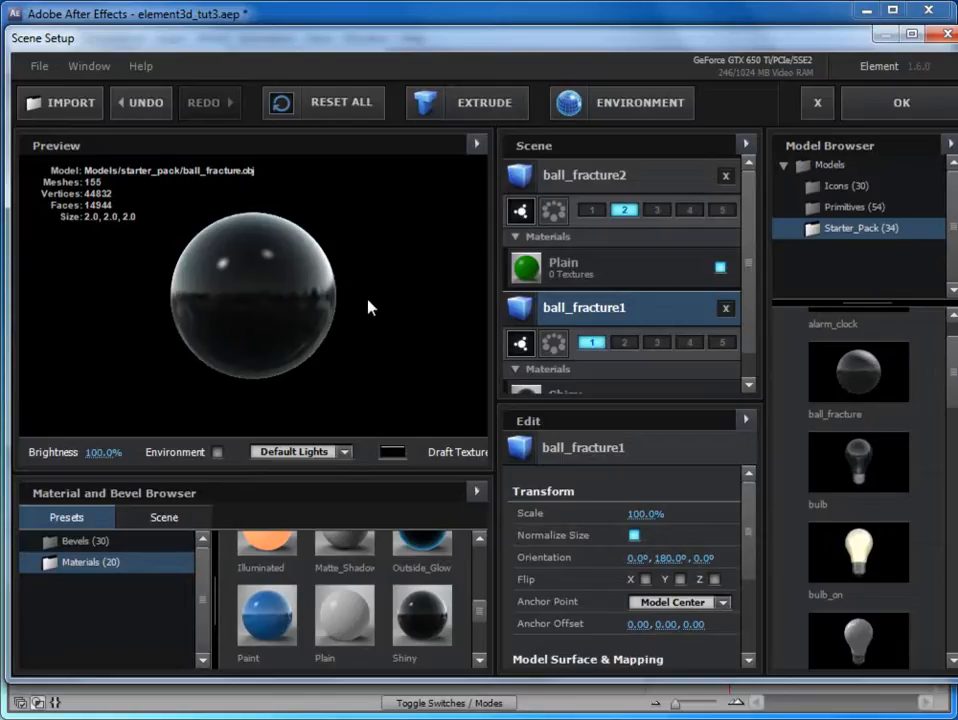
click(917, 106)
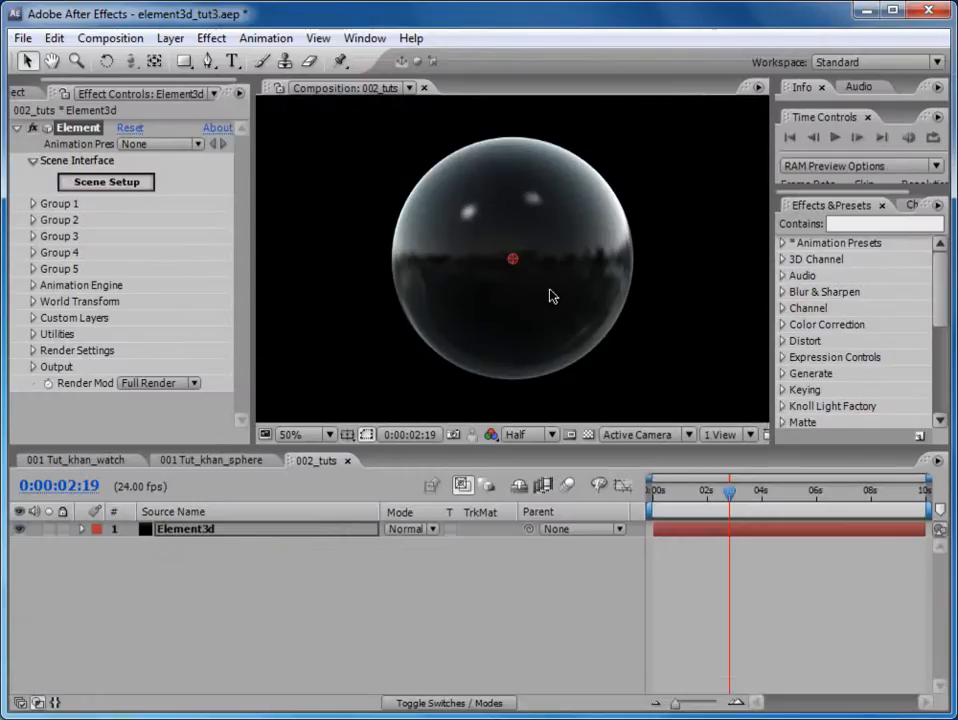
Widen the effect controls and set the particle count in Group 1's Particle Replicator to 12.
key(comma)
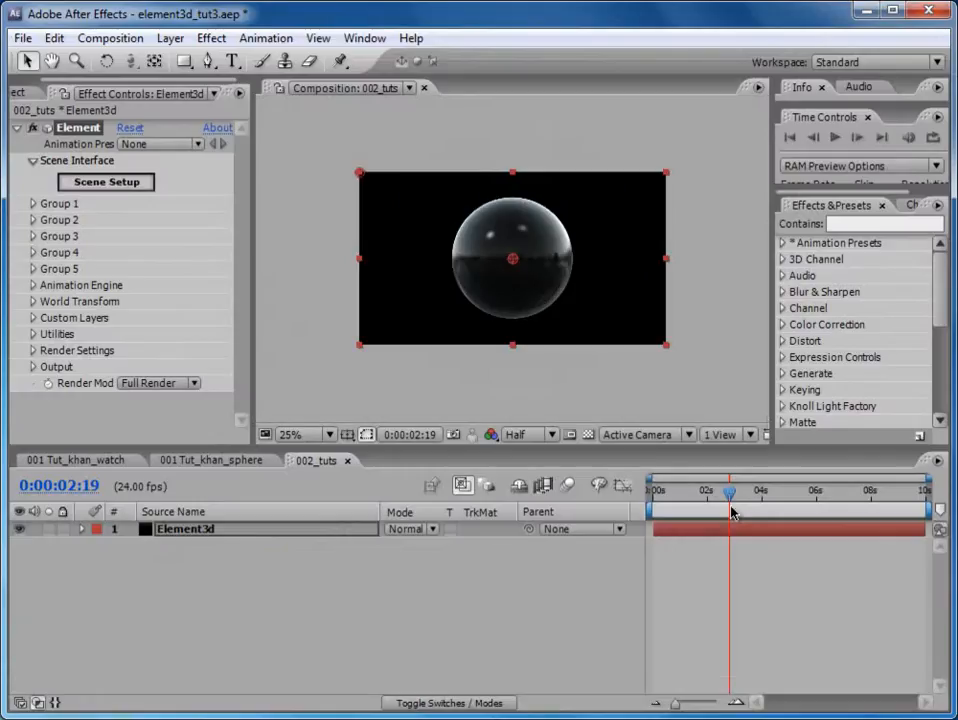
click(33, 204)
drag(239, 256, 242, 277)
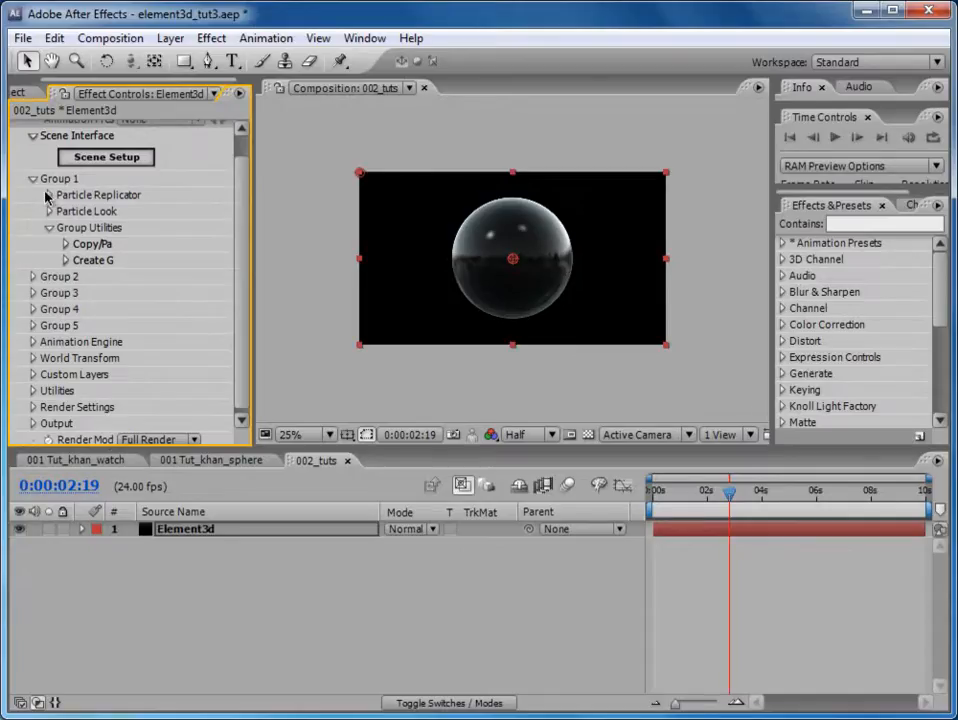
click(49, 196)
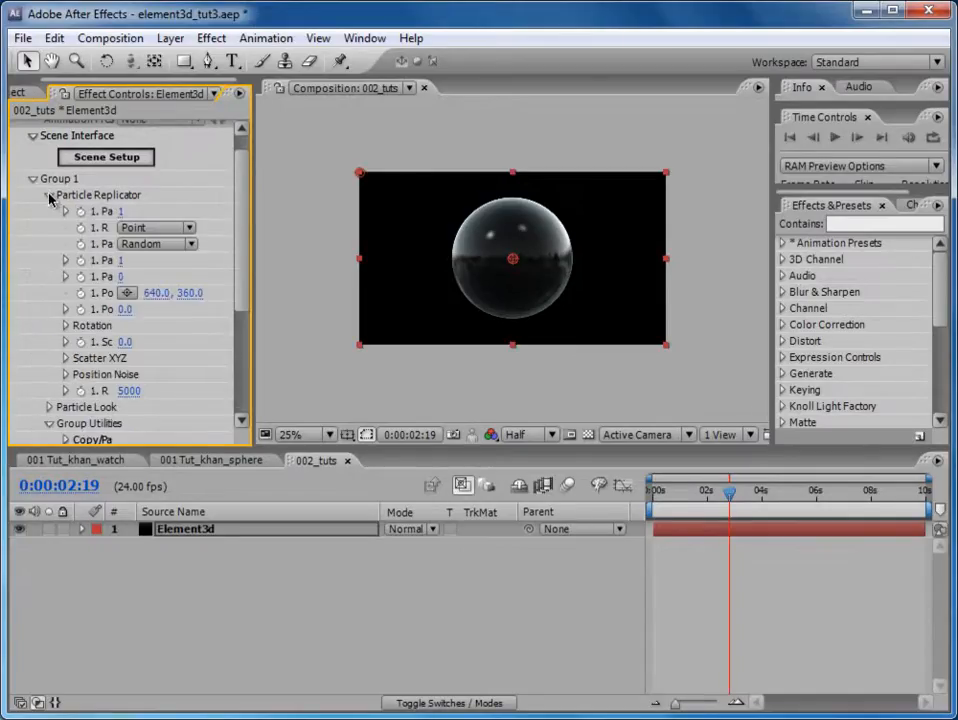
drag(254, 255, 321, 252)
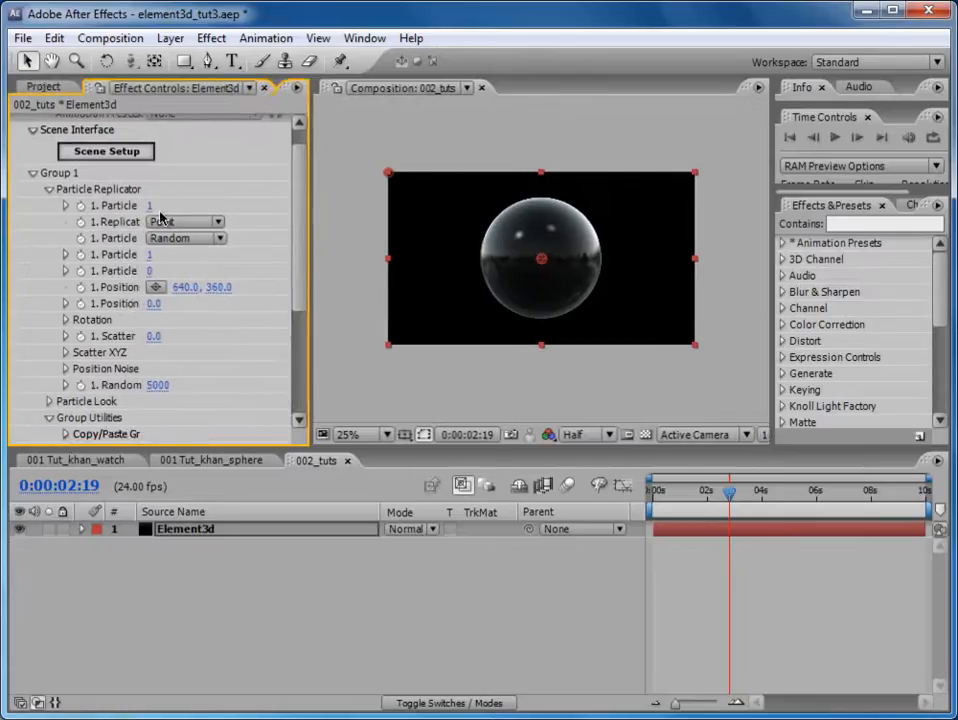
click(152, 206)
text(1)
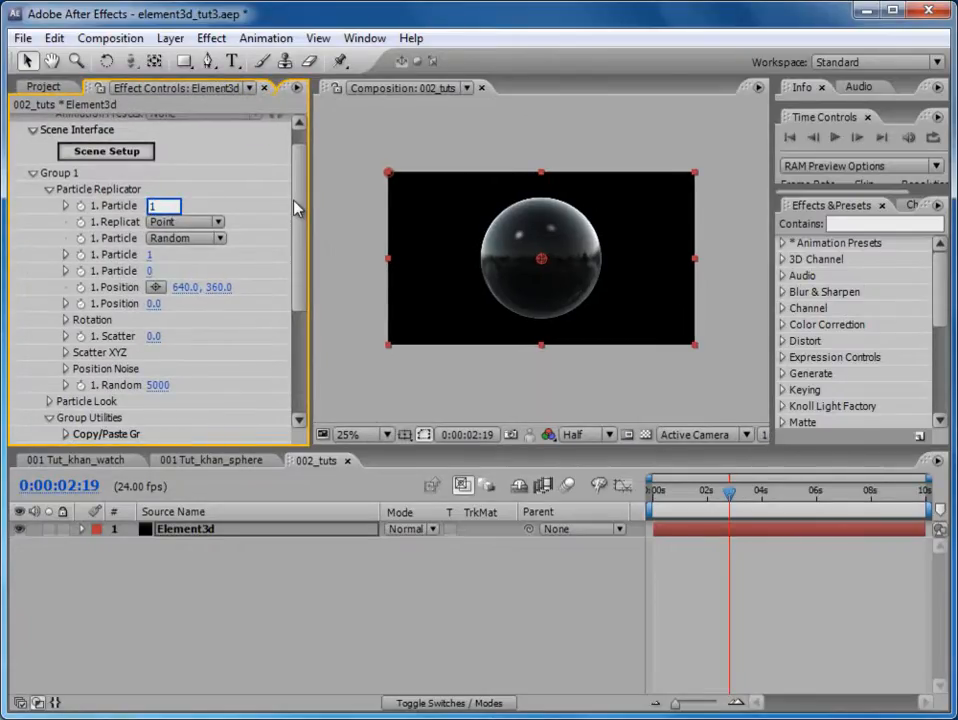
key(Return)
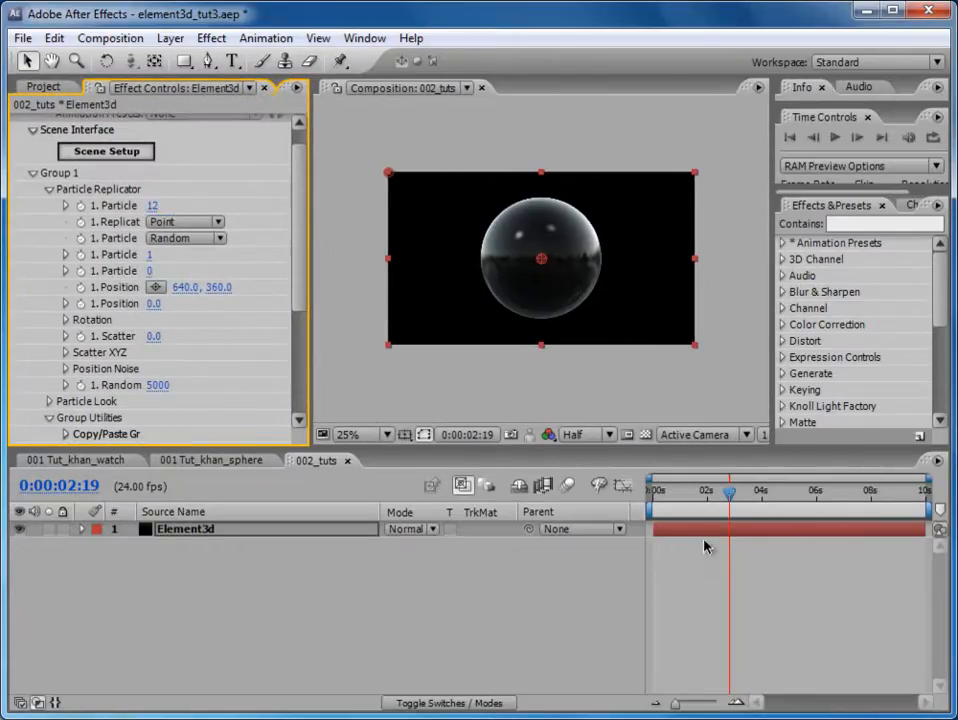
Set Group 1's replicator shape to Sphere and view the composition at 25%.
key(period)
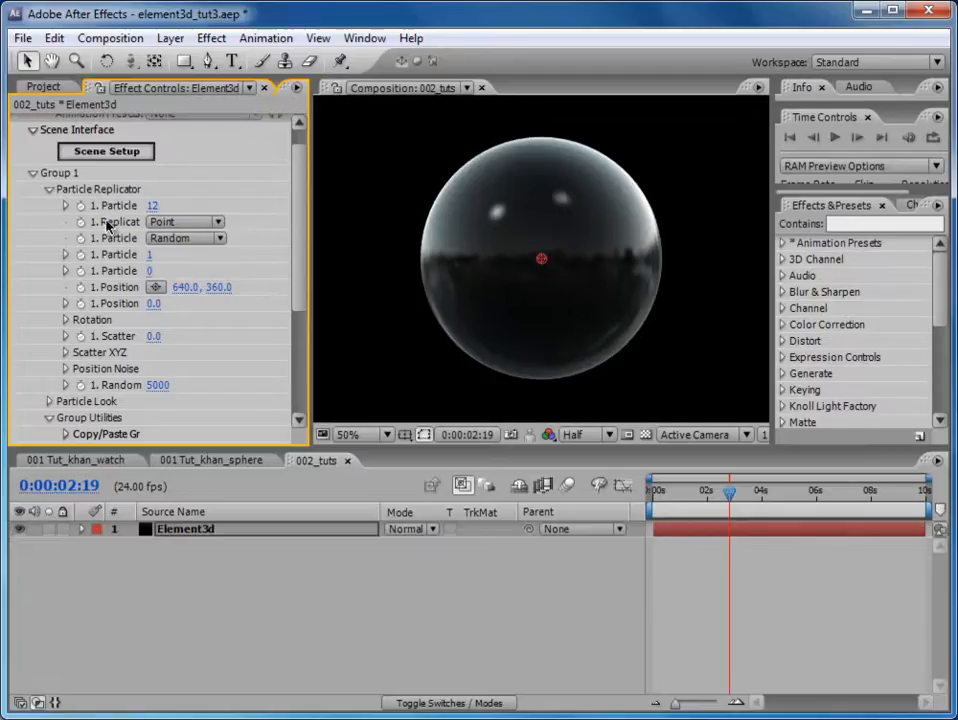
drag(310, 214, 325, 209)
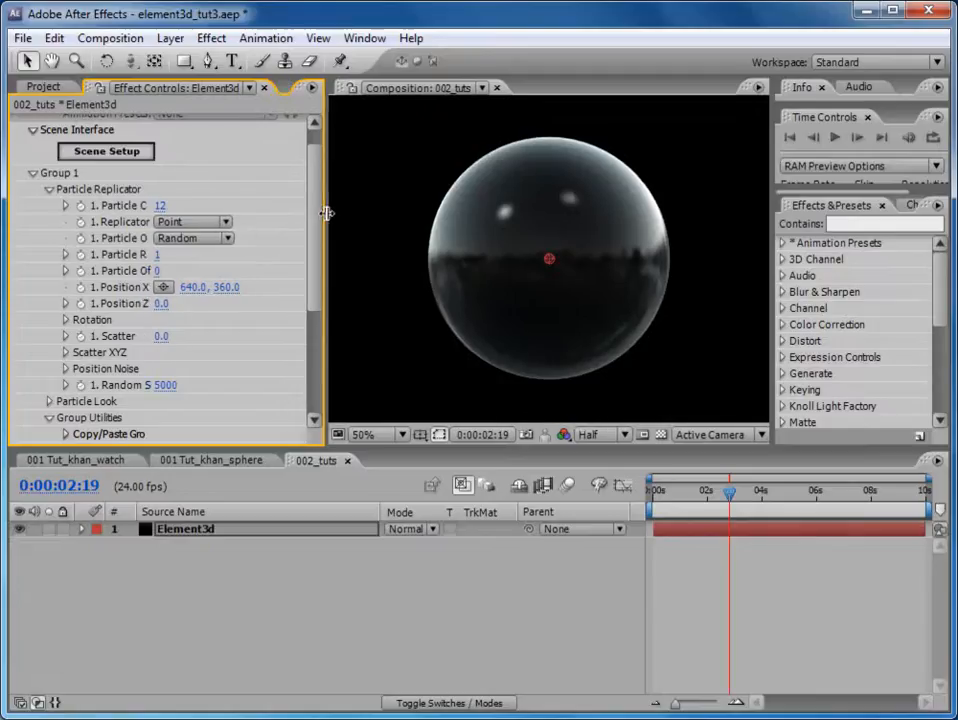
click(212, 223)
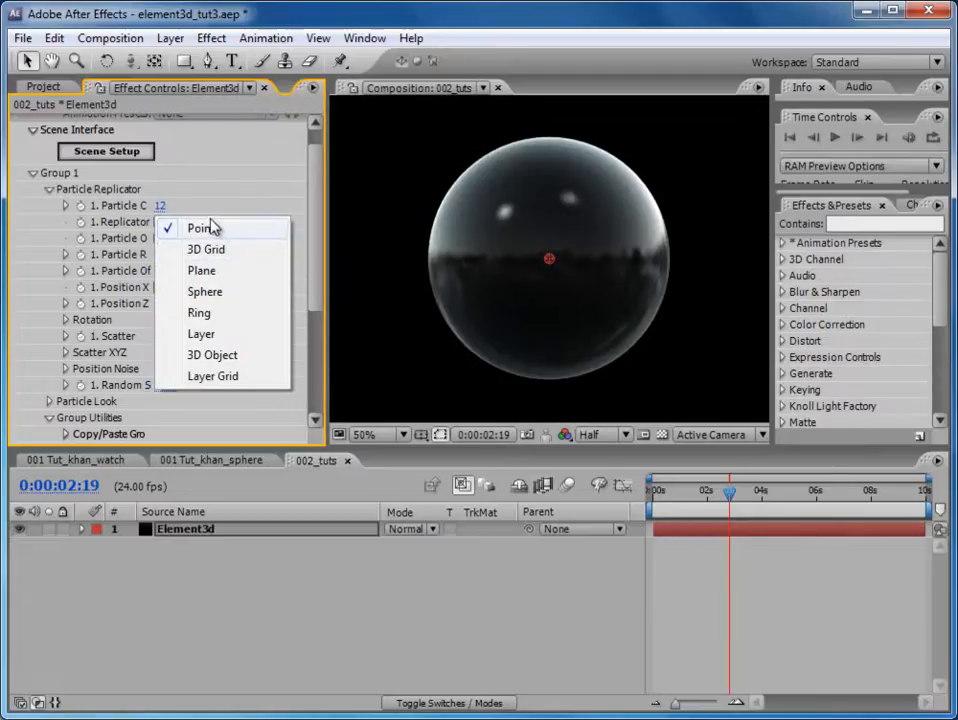
click(209, 293)
key(comma)
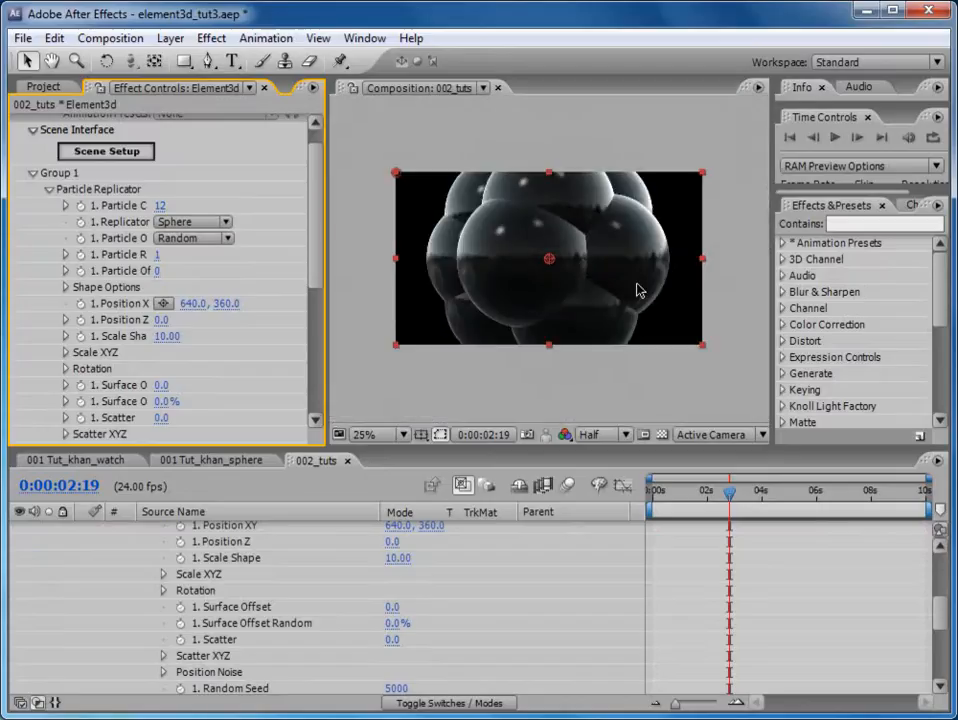
key(period)
key(comma)
Reduce the particle size in Group 1's Particle Look settings to 4.93.
scroll(310, 262, down, 5)
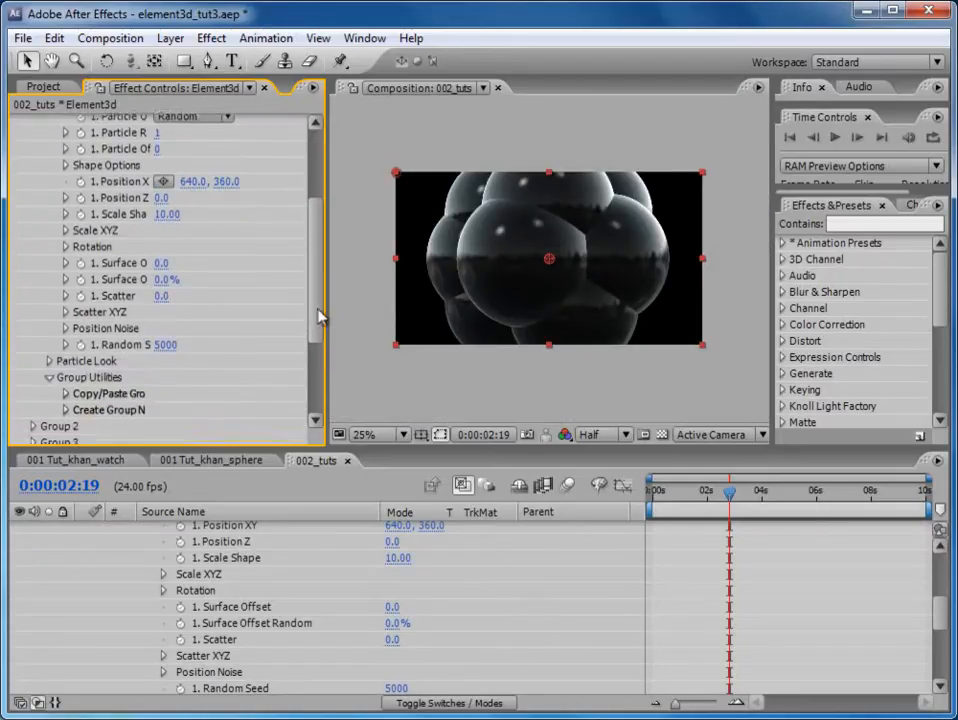
click(49, 350)
scroll(51, 360, down, 1)
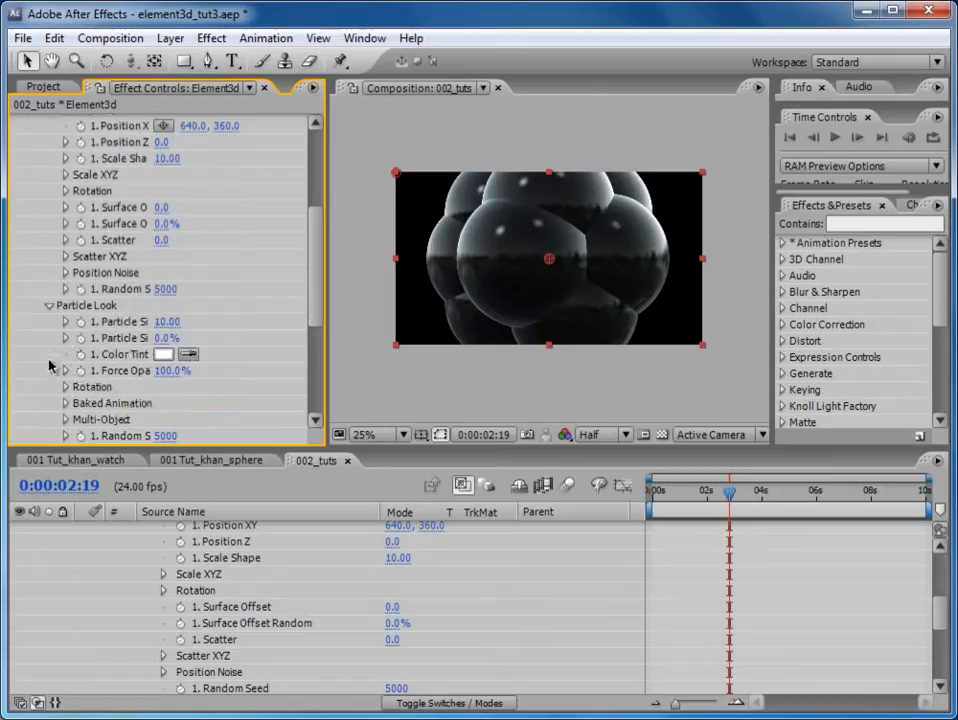
drag(167, 322, 68, 322)
Widen the effect controls further and increase Group 1's Scale Shape to 13.20.
scroll(319, 259, up, 3)
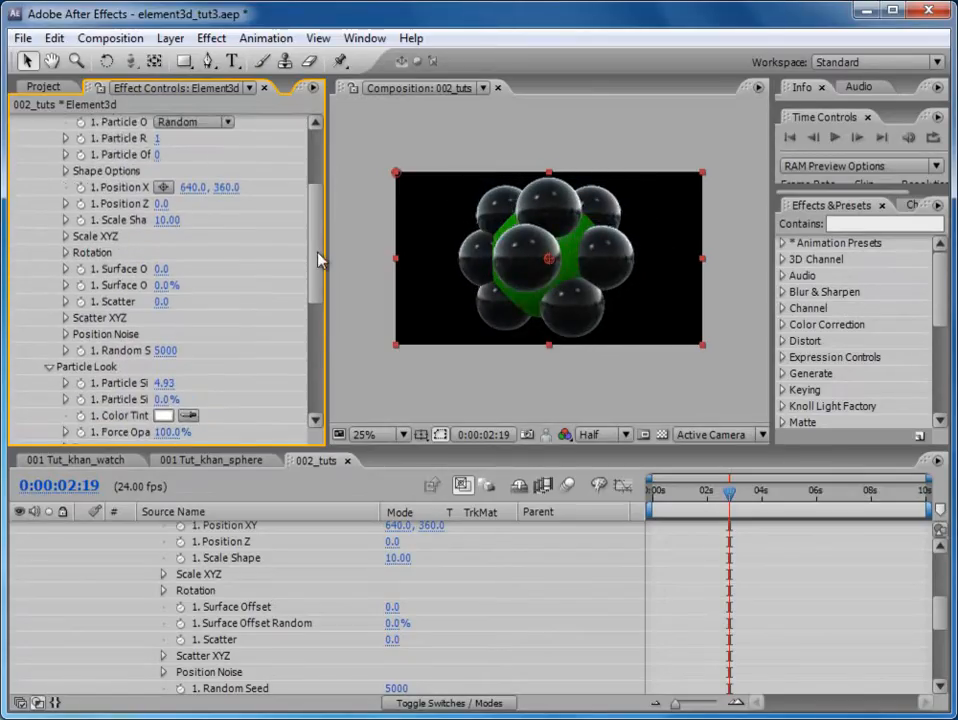
drag(320, 242, 325, 226)
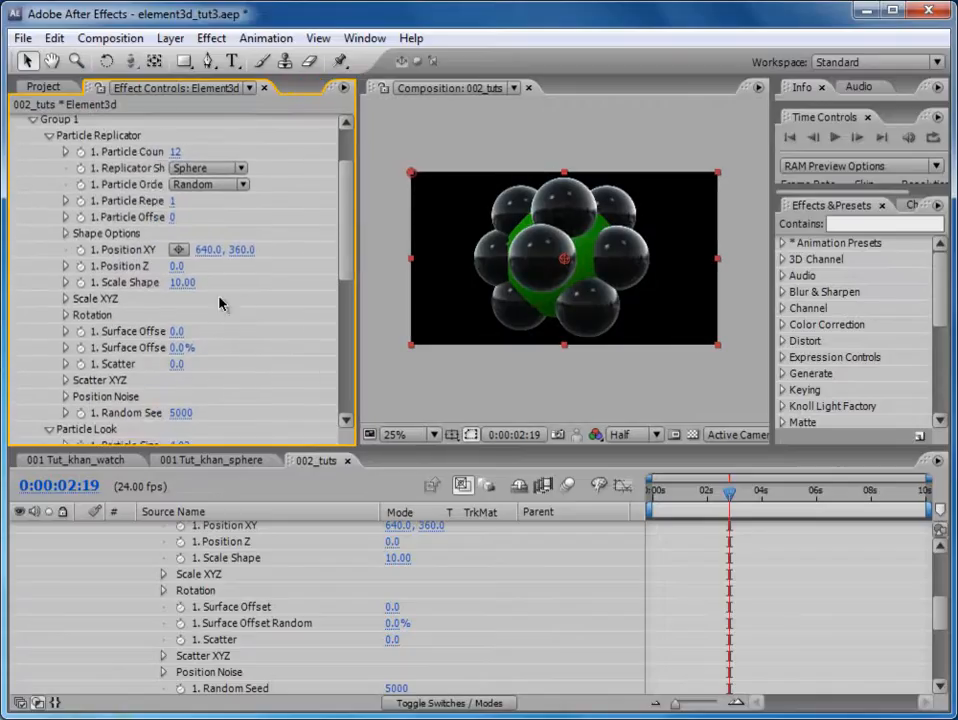
drag(182, 282, 207, 286)
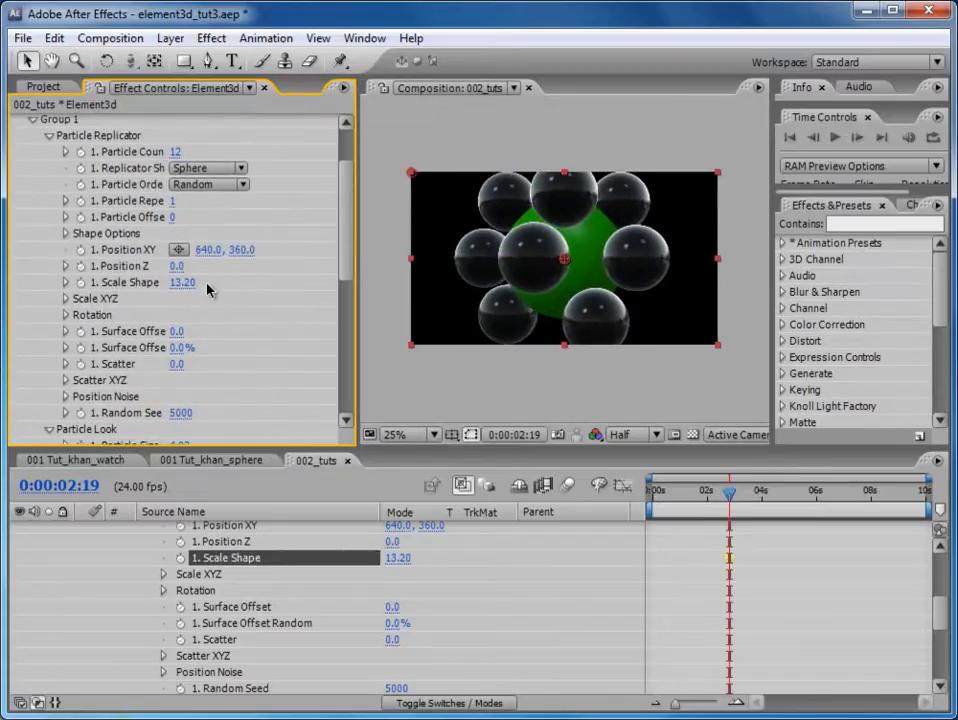
Reduce Group 1's Particle Size to 4.69 in Particle Look and view the composition at 50%.
scroll(352, 280, down, 4)
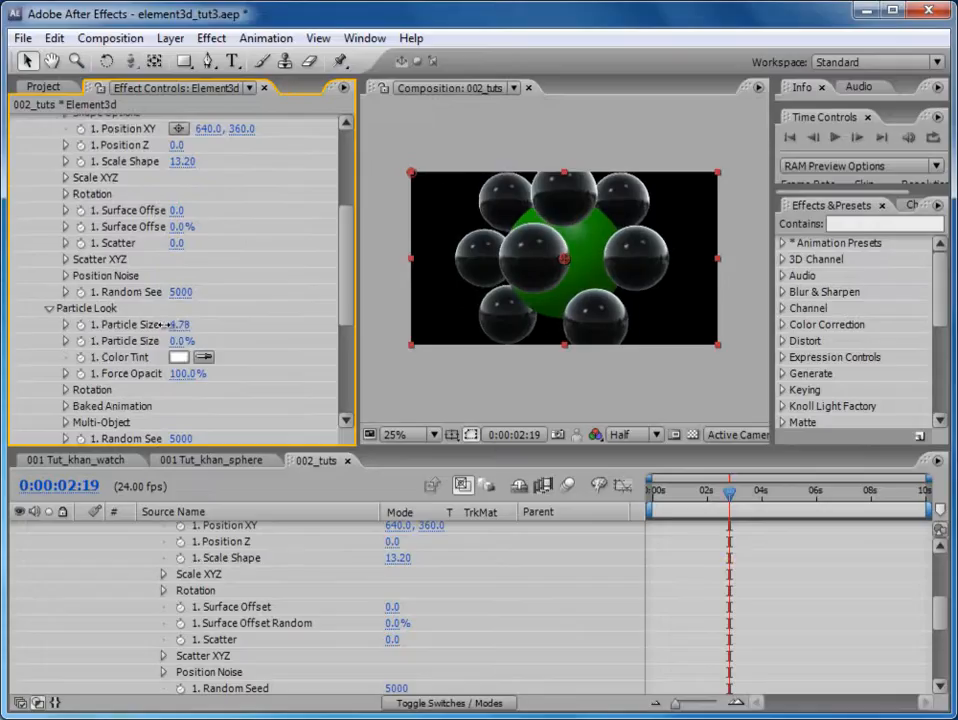
key(period)
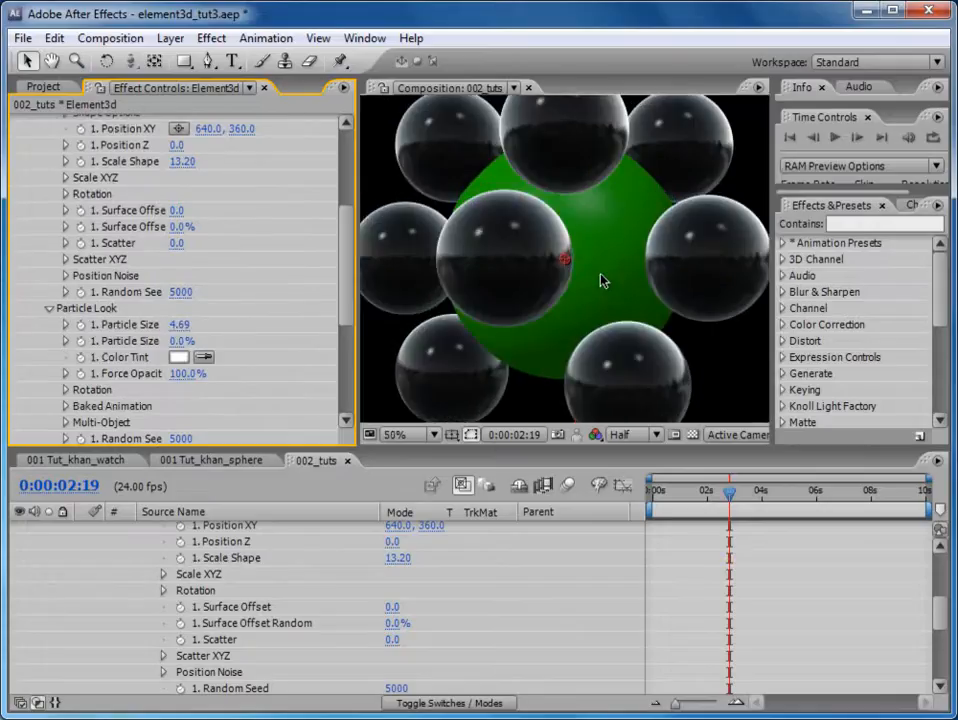
Return the playhead to the start of the composition and enable the Animation Engine from Group 1 to Group 2.
drag(654, 494, 602, 504)
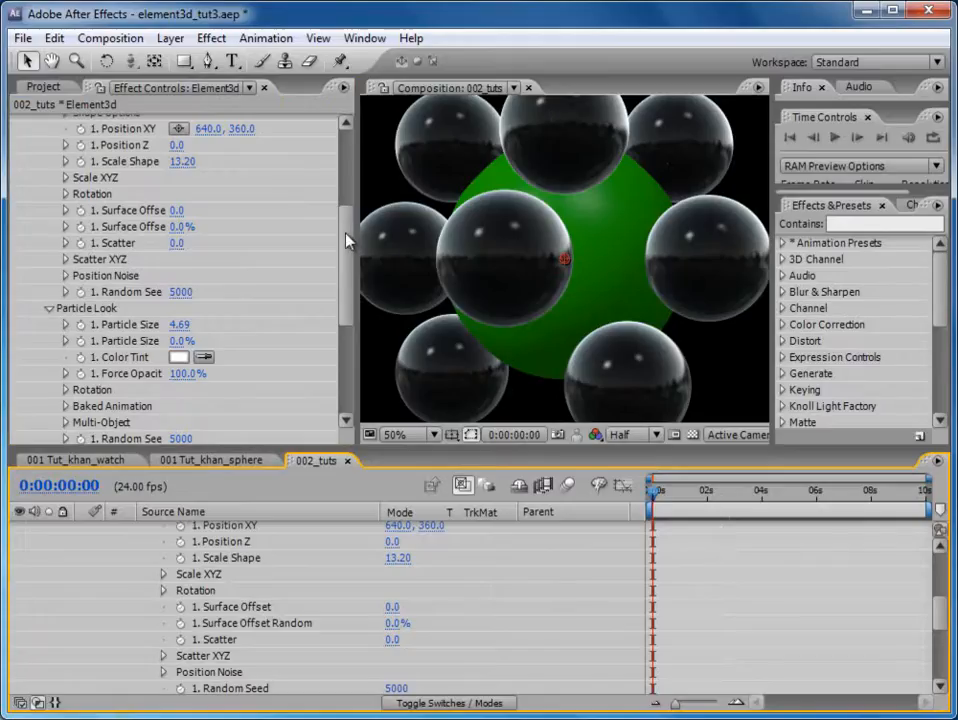
drag(347, 240, 359, 370)
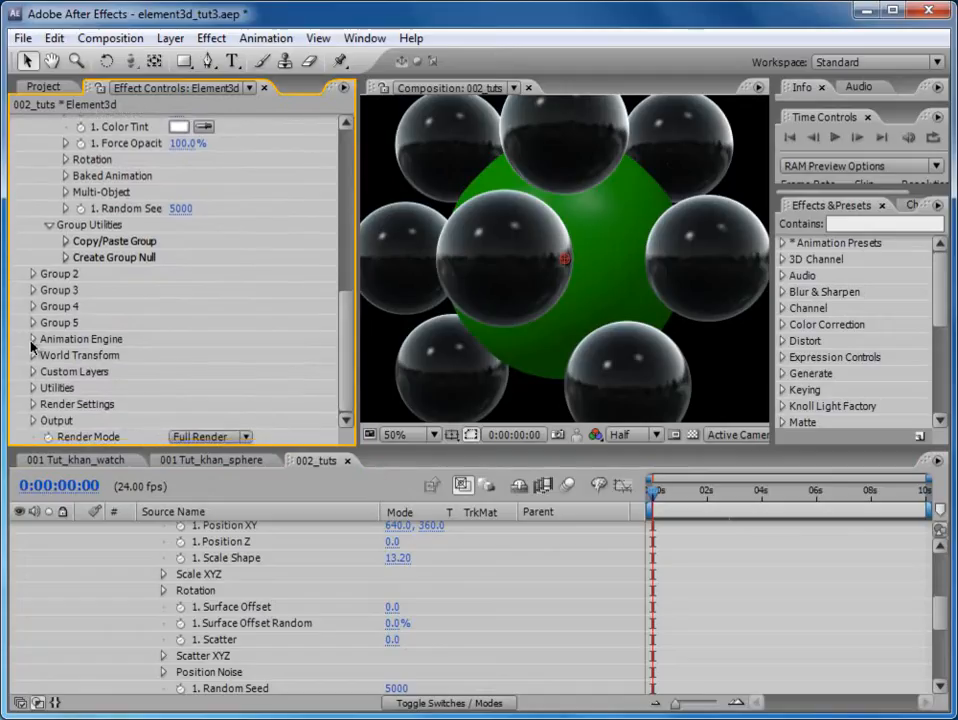
click(33, 342)
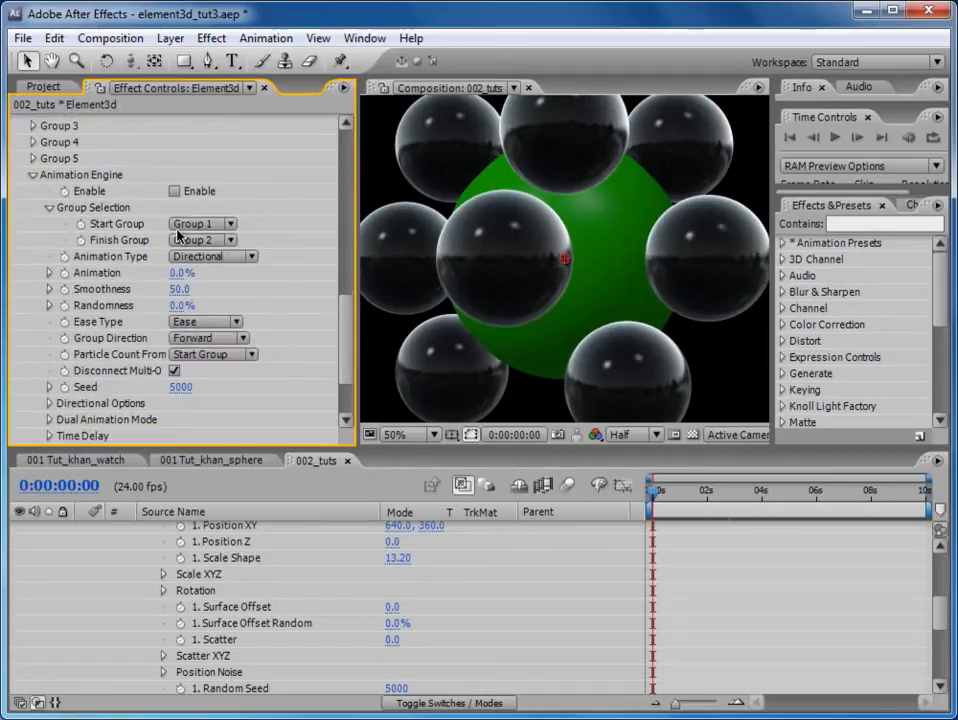
click(175, 191)
Hide the Parent column in the timeline, keeping the playhead at 0:00:00:00.
click(657, 494)
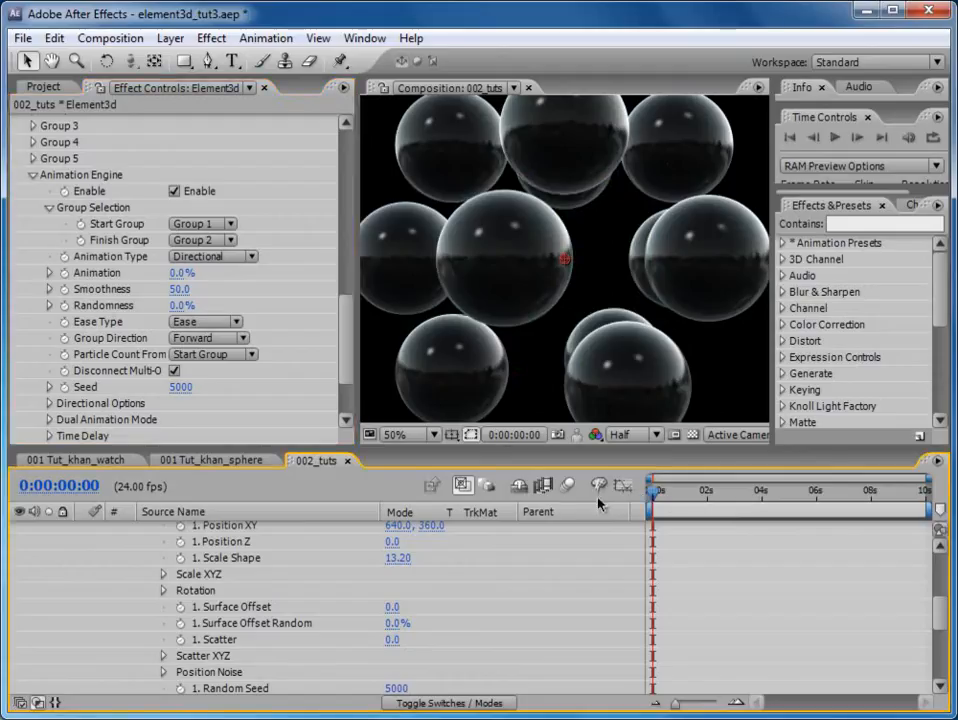
right_click(549, 518)
click(568, 527)
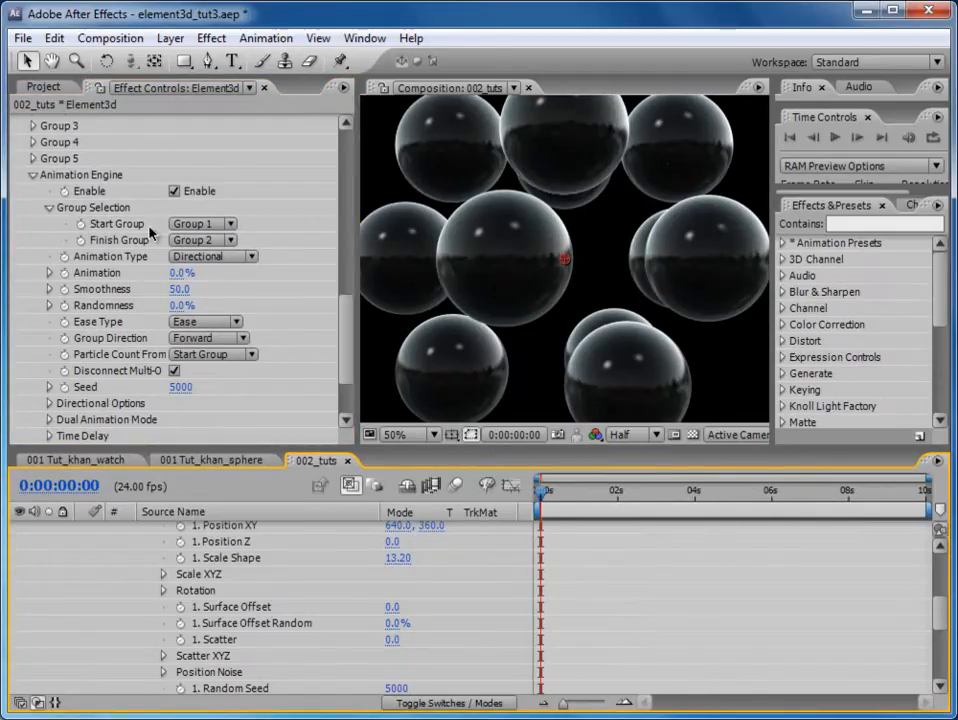
Keyframe the Animation Engine's Animation value from 0% at 0:00:00:00 to 100% at 0:00:02:00.
click(65, 273)
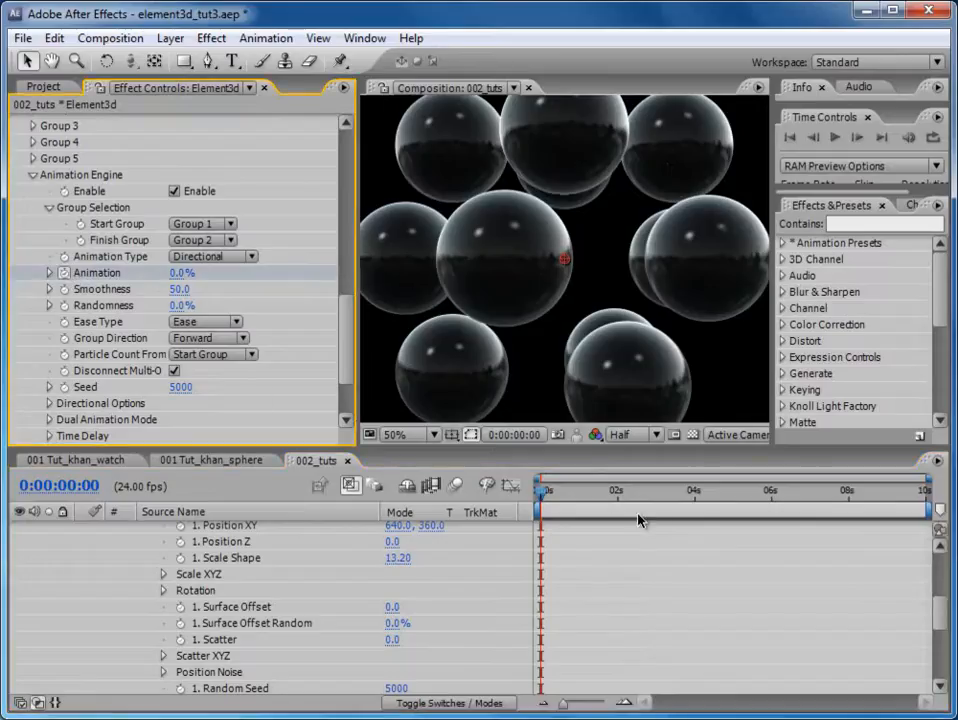
click(616, 494)
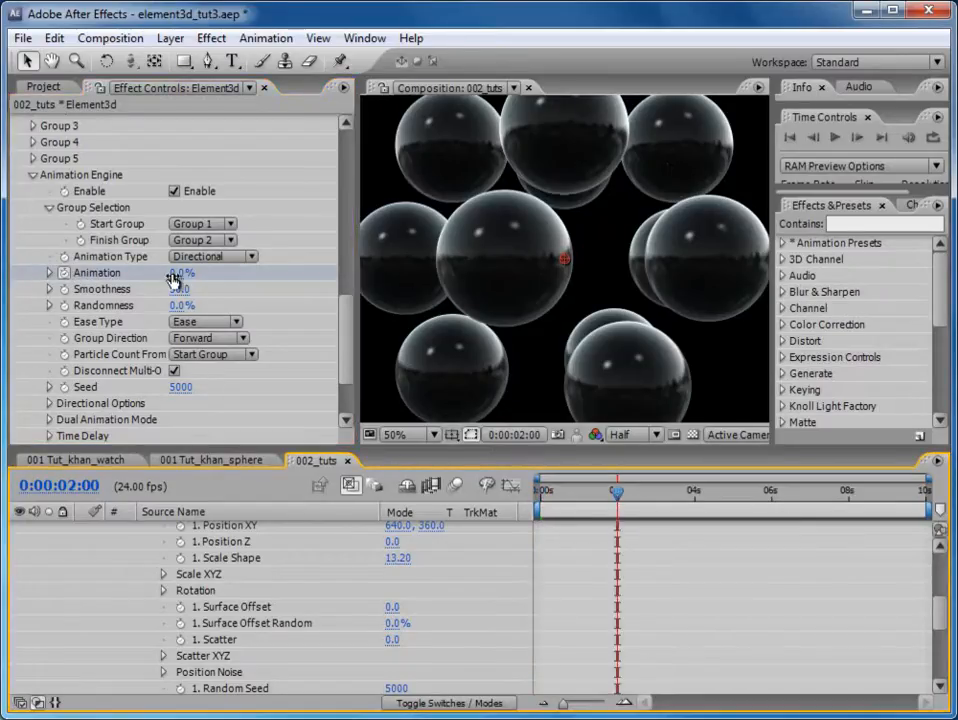
drag(181, 273, 480, 256)
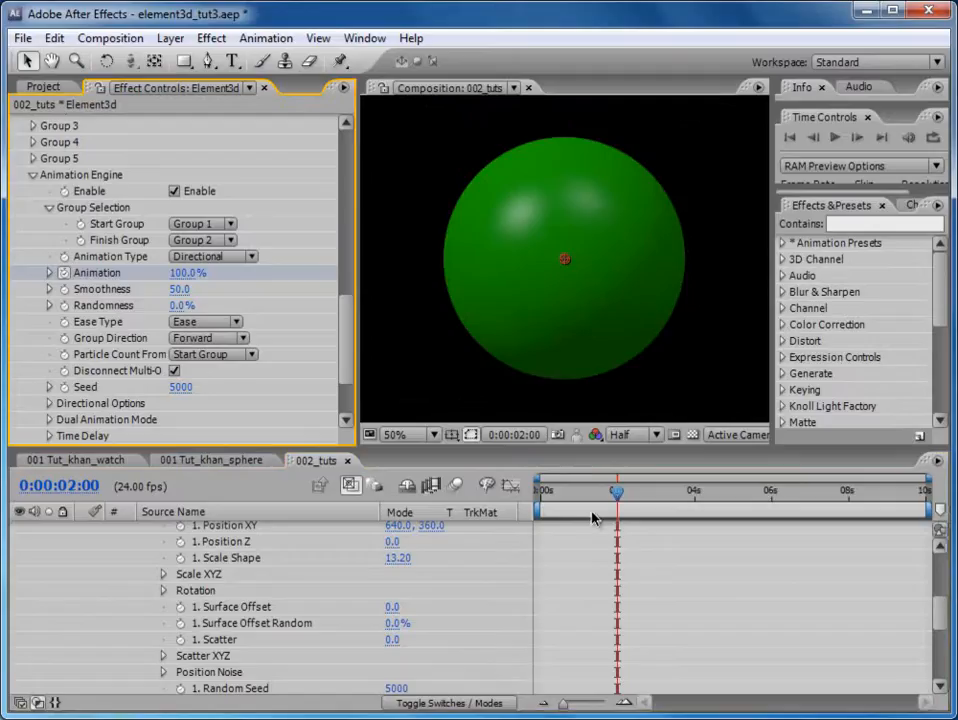
Show only the Element3d layer's keyframed properties and scrub through the first second of the group animation.
drag(936, 607, 938, 541)
click(687, 531)
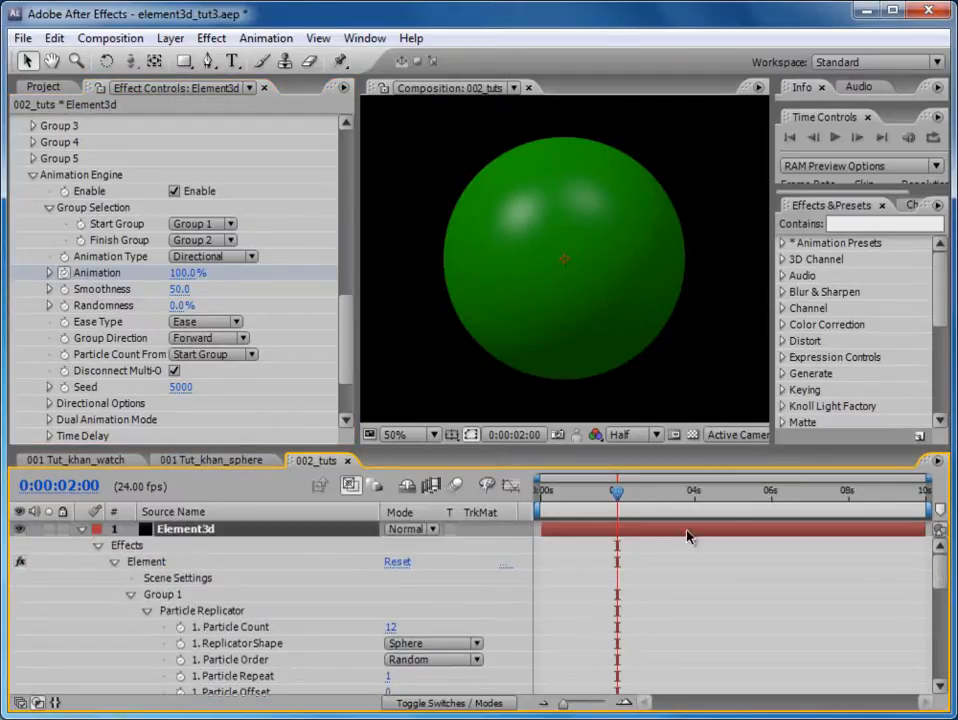
key(u)
click(542, 493)
mouse_move(542, 493)
mouse_down()
mouse_move(624, 493)
mouse_move(540, 490)
mouse_move(555, 488)
mouse_up()
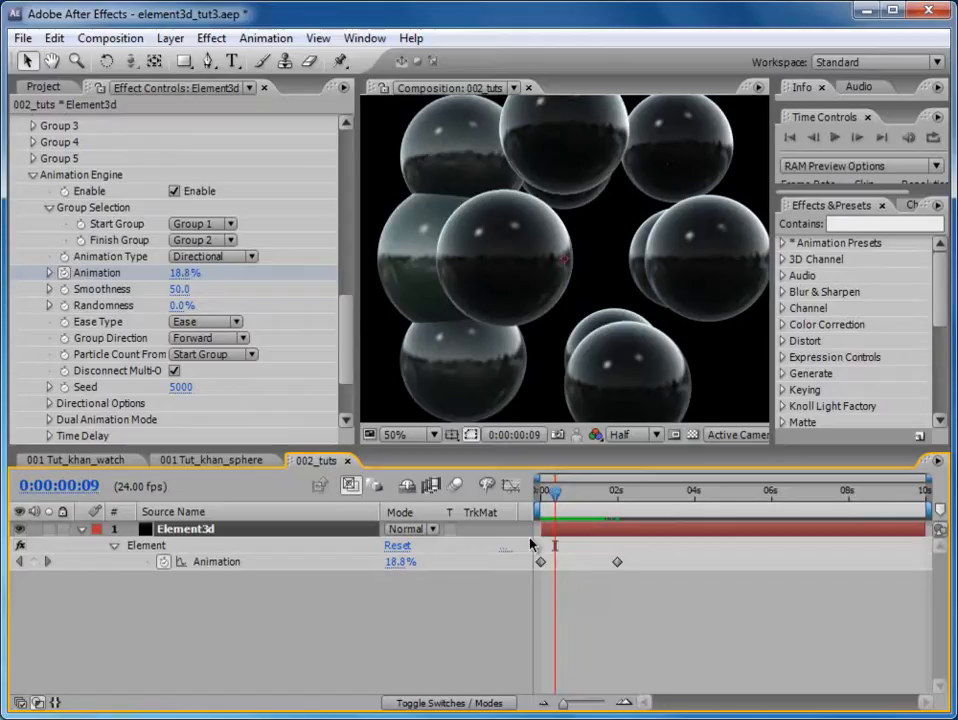
mouse_move(558, 493)
mouse_down()
mouse_move(598, 494)
mouse_move(551, 491)
mouse_move(561, 492)
mouse_up()
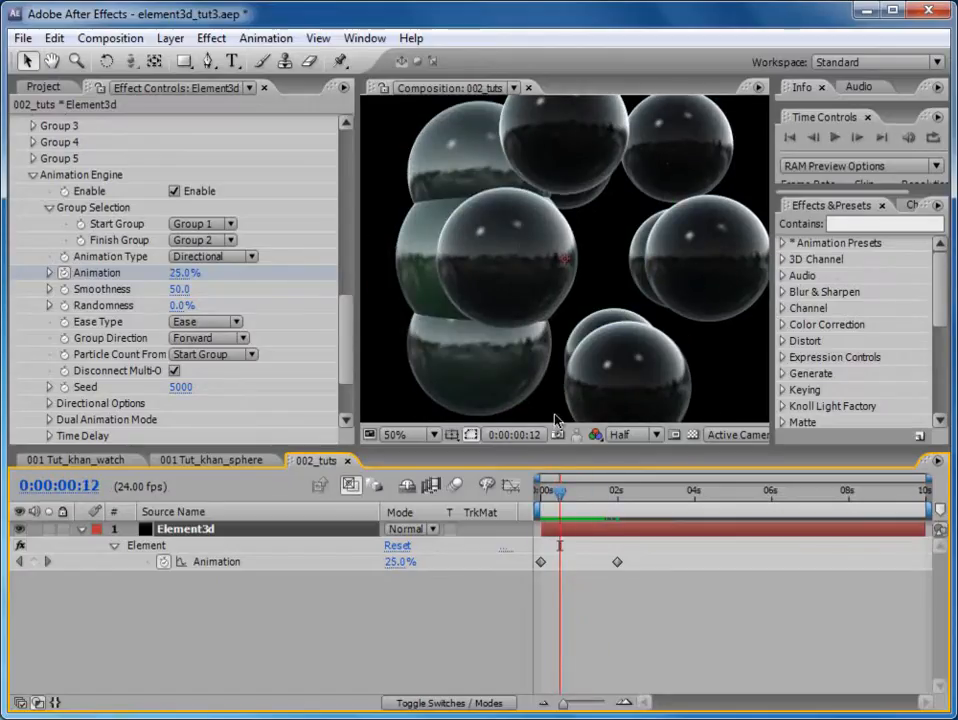
mouse_move(561, 492)
mouse_down()
mouse_move(616, 494)
mouse_move(576, 494)
mouse_up()
Expand Group 2's Particle Look settings and enable Multi-Object for the group.
scroll(350, 307, up, 5)
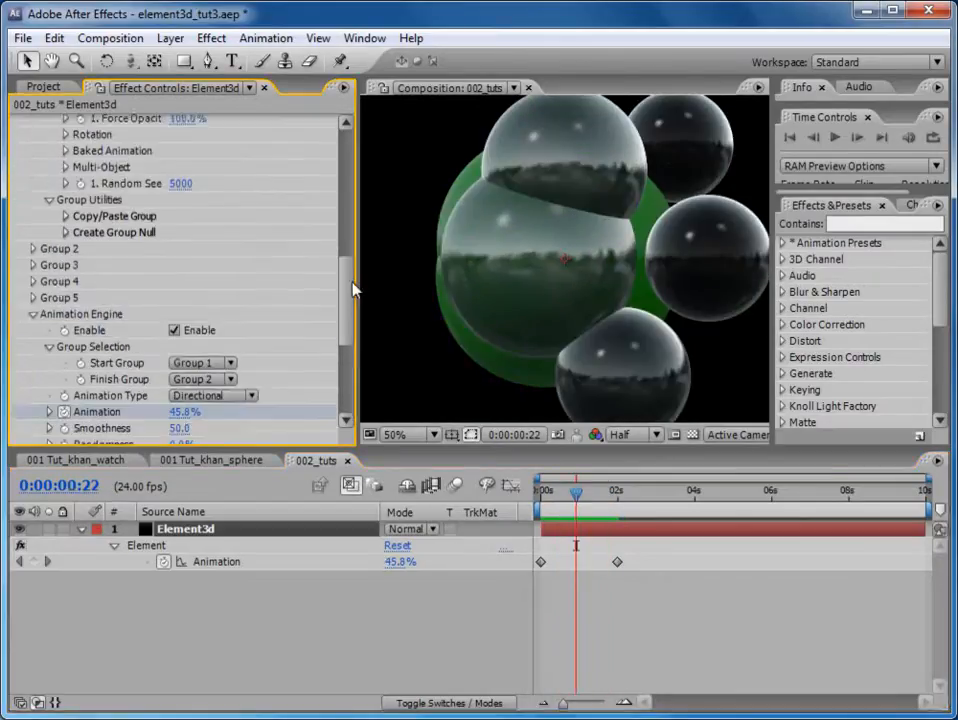
scroll(357, 262, up, 3)
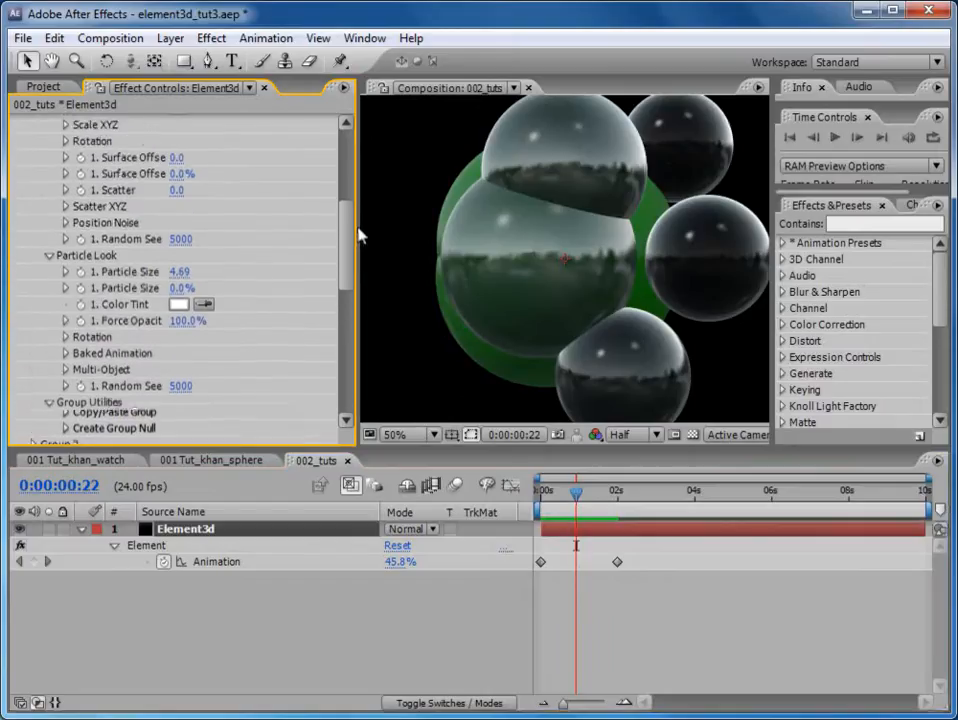
scroll(357, 262, down, 6)
scroll(357, 262, up, 3)
scroll(357, 262, down, 4)
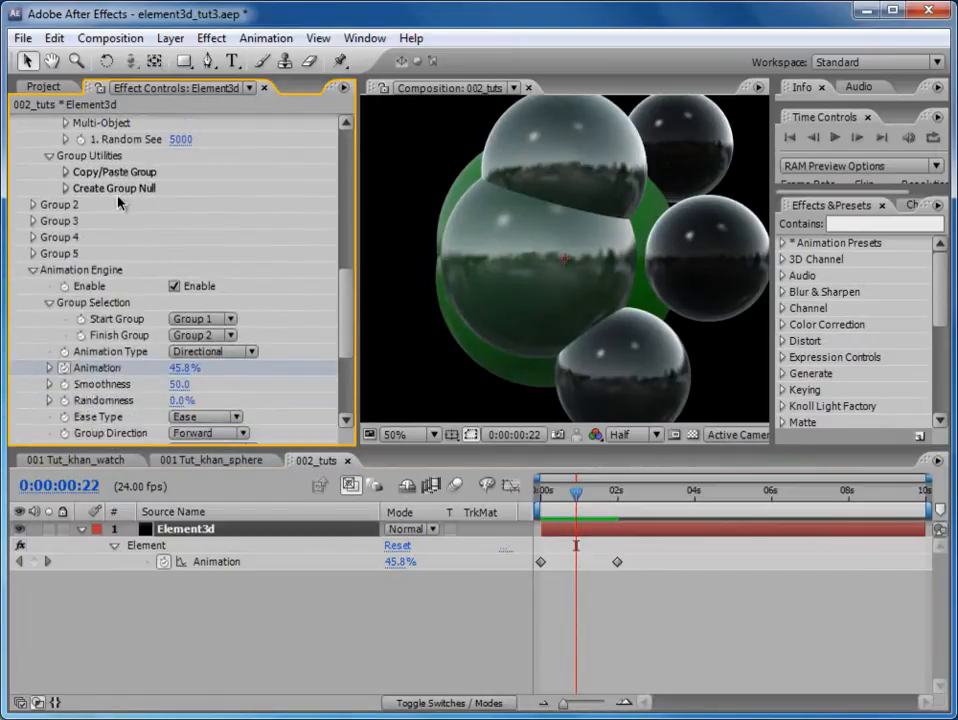
click(32, 205)
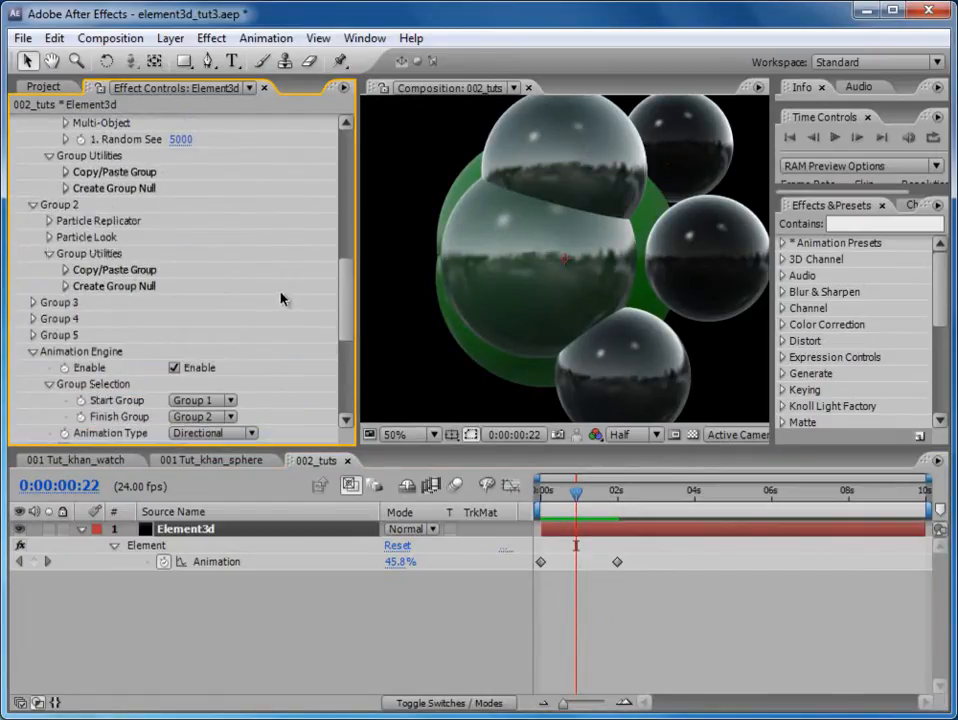
click(49, 237)
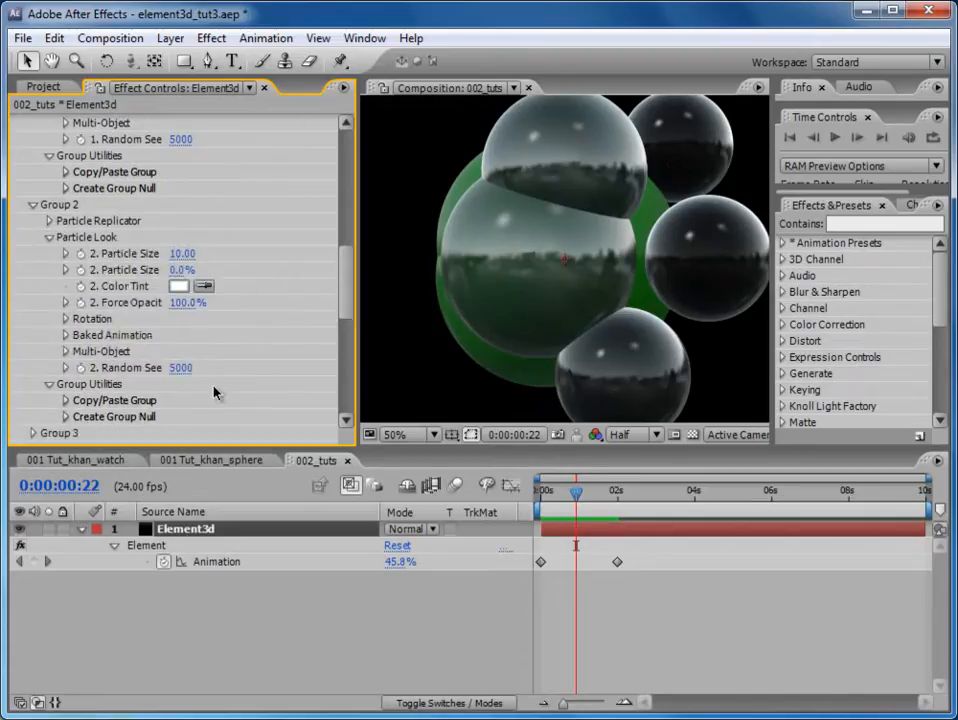
click(66, 354)
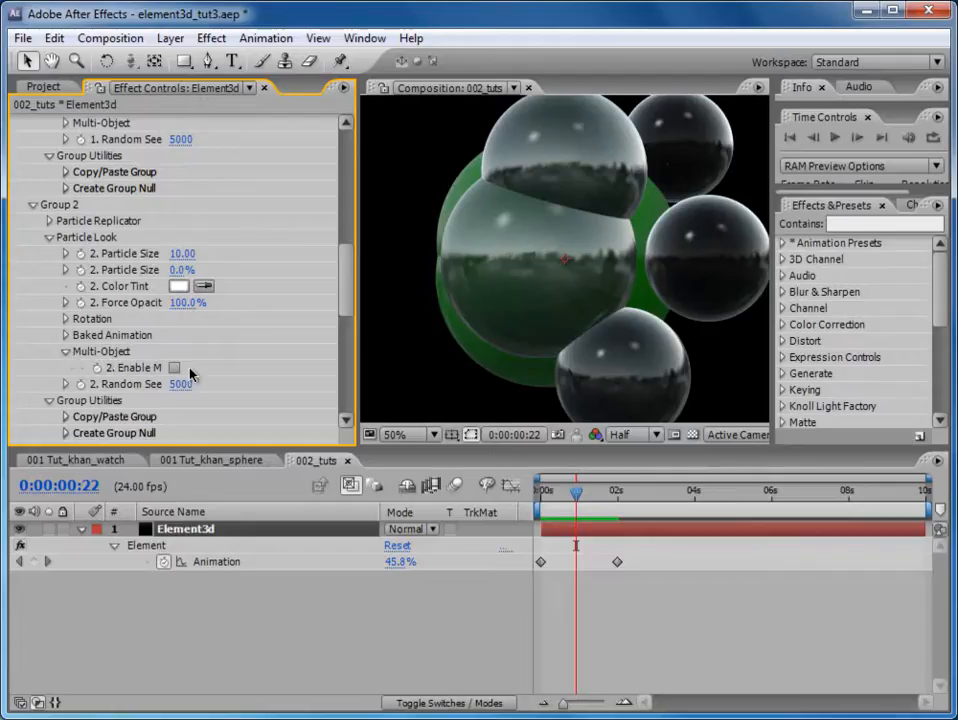
drag(348, 287, 270, 313)
click(175, 237)
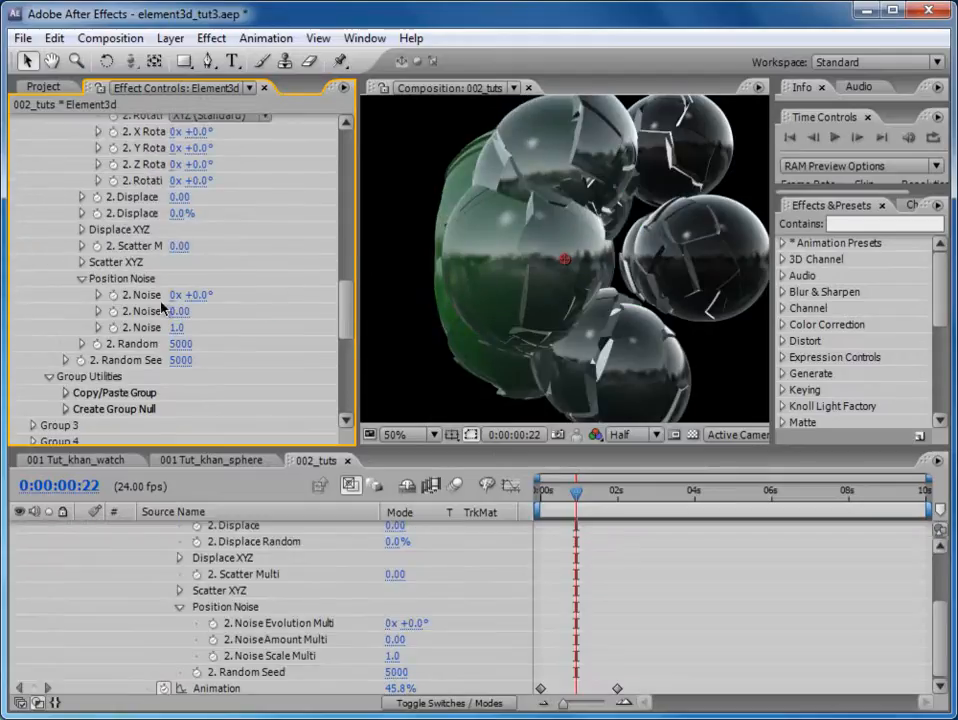
Set Group 2's Multi-Object Size Random to 10% and its Size to 0.91.
scroll(340, 306, up, 5)
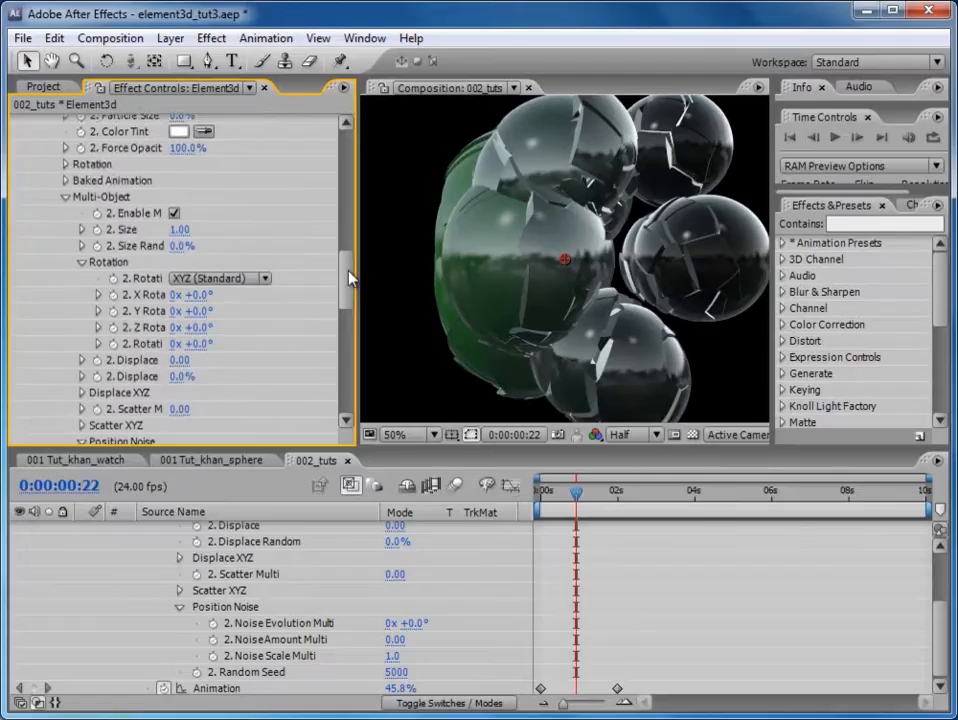
click(181, 251)
text(10)
key(Return)
click(181, 238)
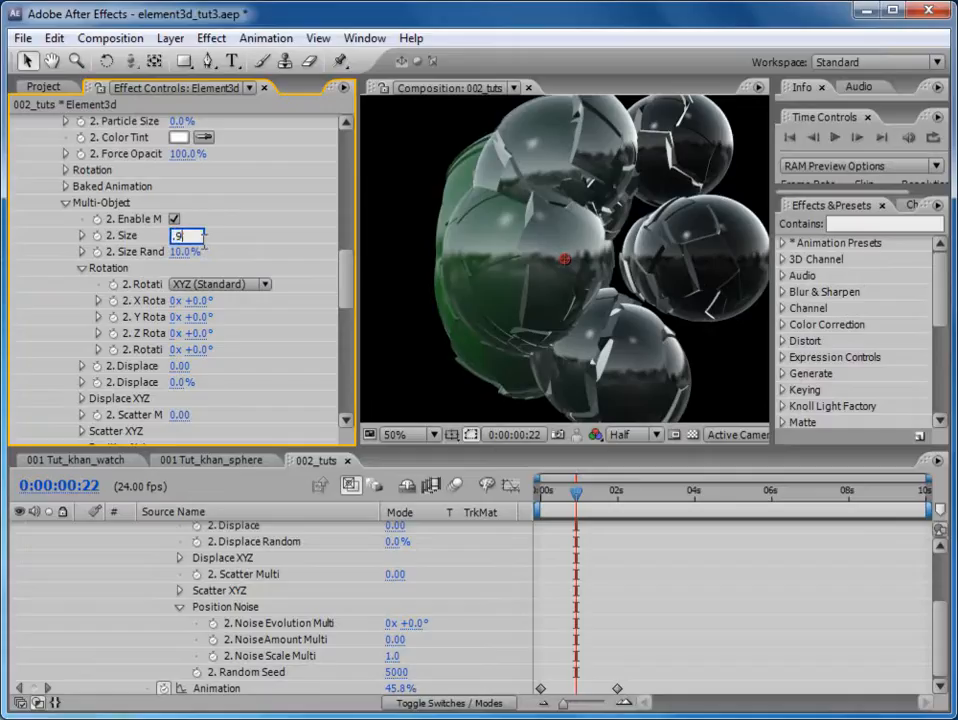
key(Return)
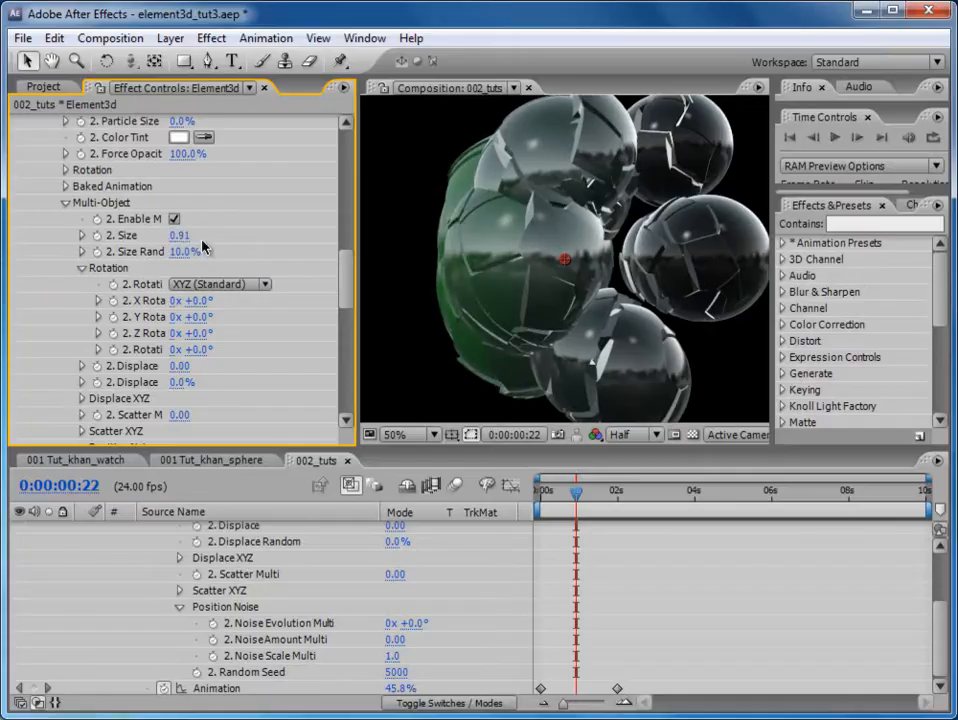
Scrub to 0:00:00:17 to examine the shattered spheres and check Group 2's Particle Replicator settings.
drag(620, 482, 567, 500)
drag(346, 293, 345, 263)
click(49, 237)
click(49, 237)
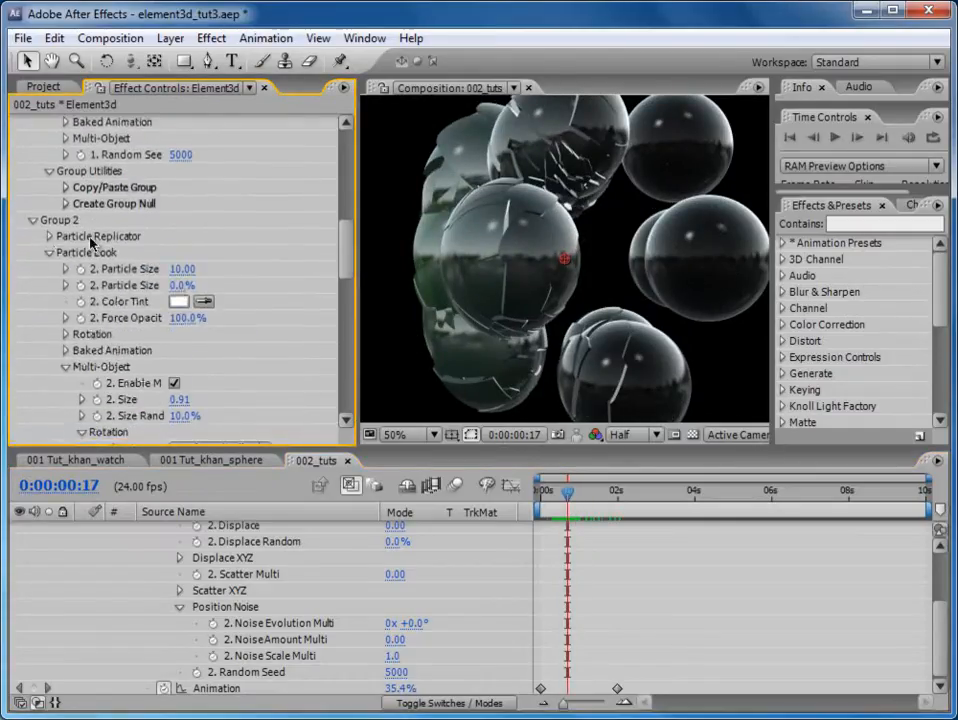
Reduce Group 2's Particle Size to 5.48, checking the green sphere at 0:00:02:05 and the start of the animation.
drag(573, 492, 625, 492)
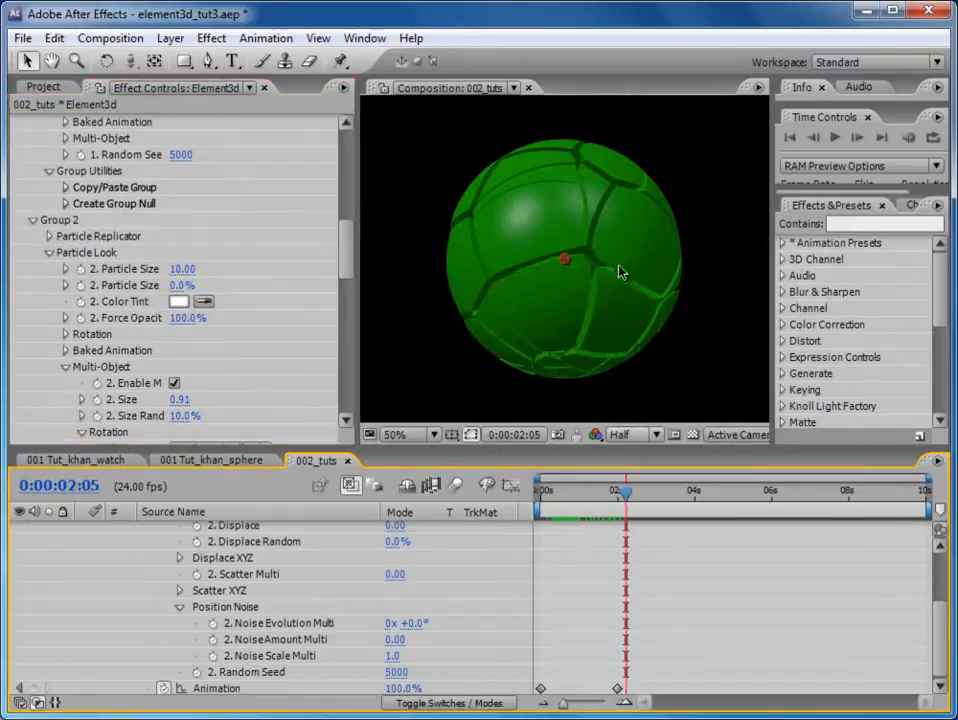
click(68, 222)
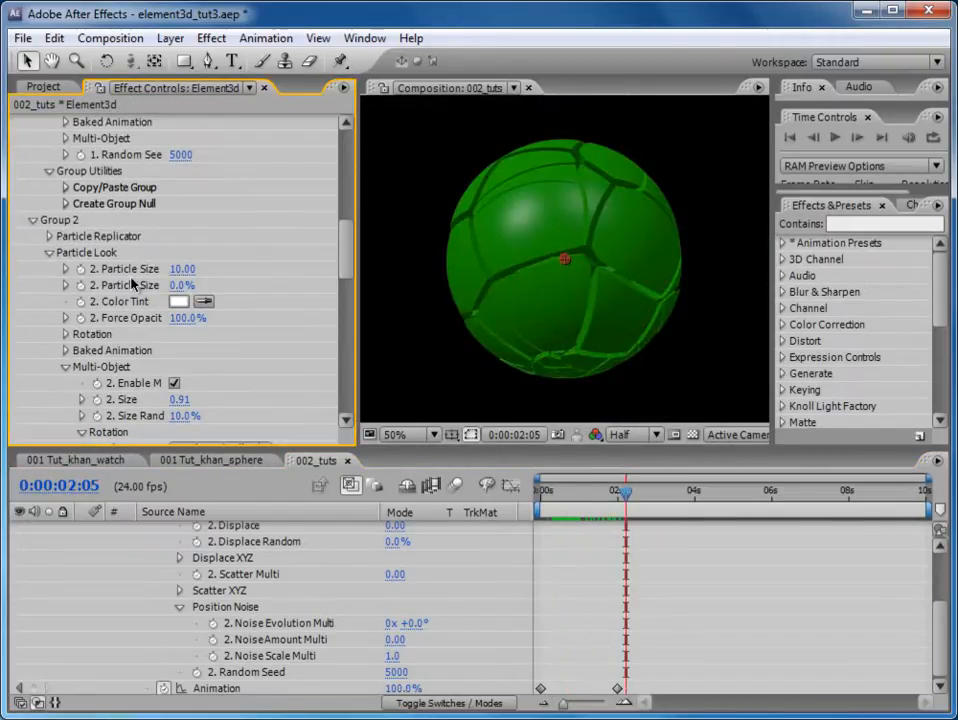
drag(184, 269, 15, 314)
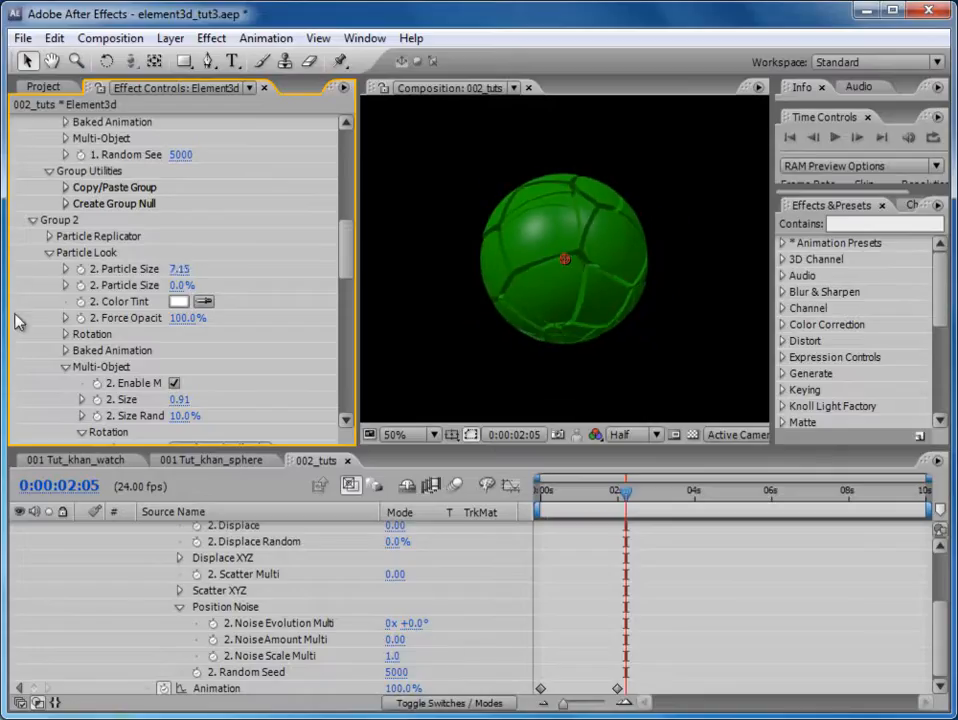
drag(182, 271, 109, 276)
mouse_move(545, 491)
mouse_down()
mouse_move(618, 491)
mouse_move(541, 491)
mouse_up()
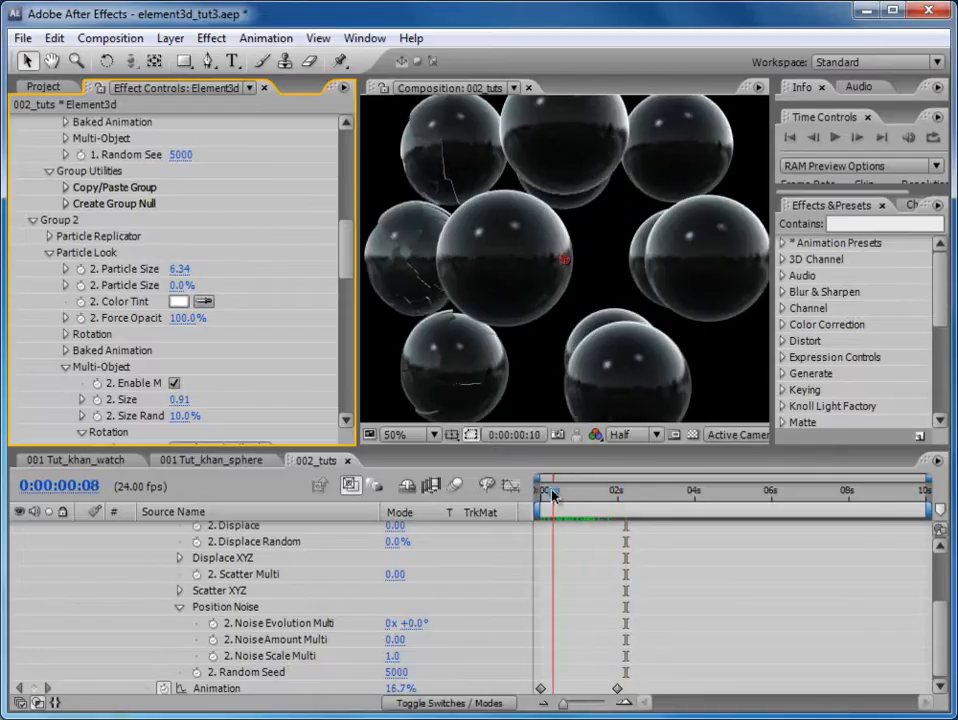
drag(174, 270, 182, 270)
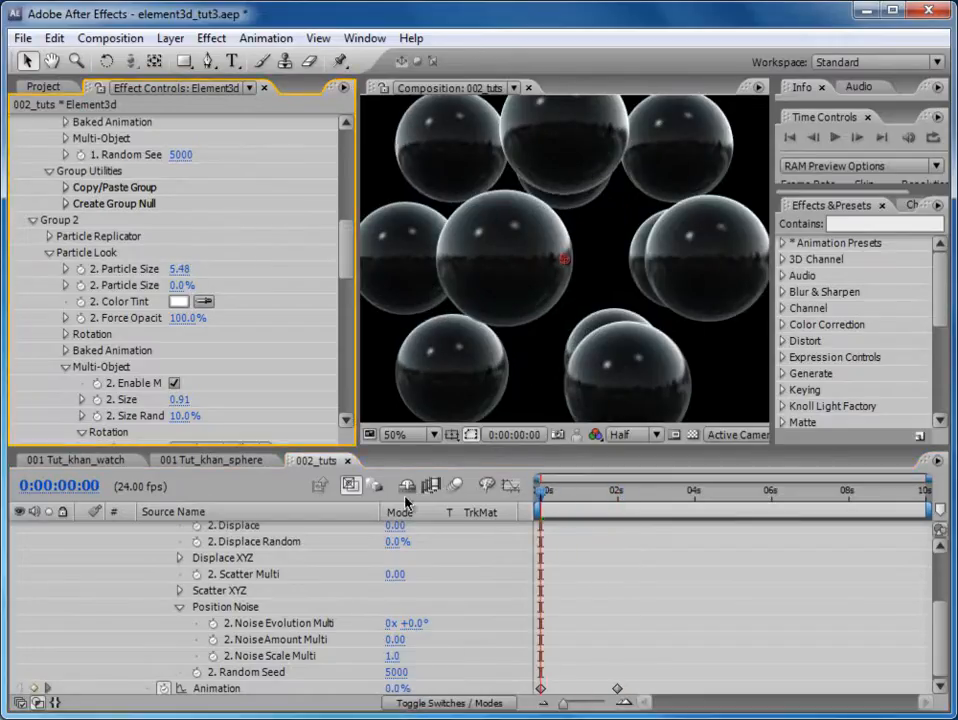
Set the Animation Engine's Smoothness to 30 and scrub the transition between the two groups.
drag(541, 491, 572, 497)
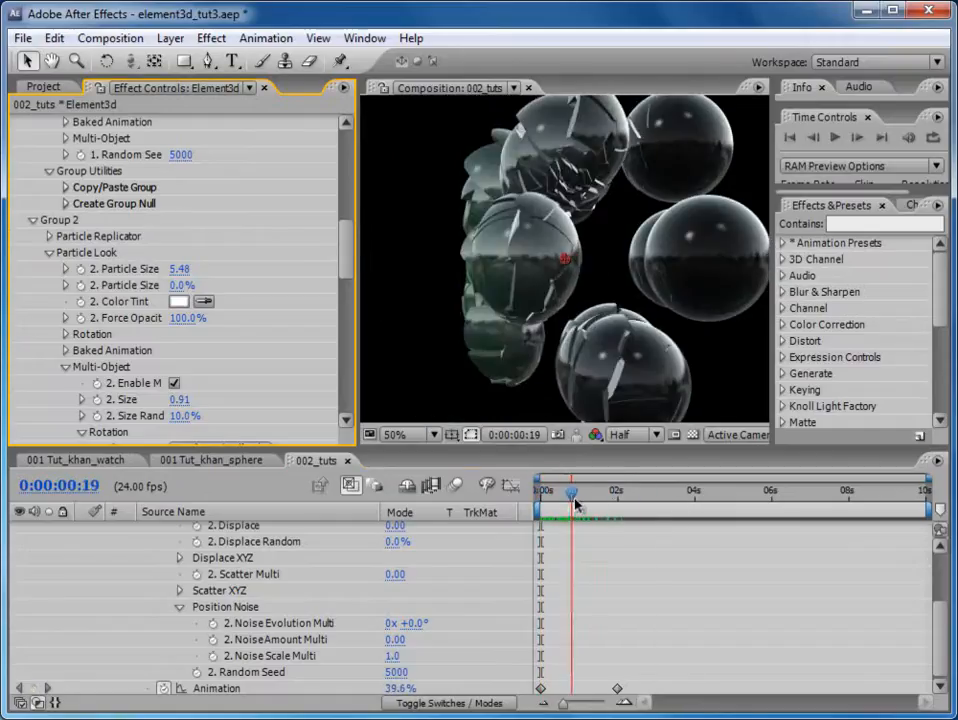
scroll(268, 248, down, 10)
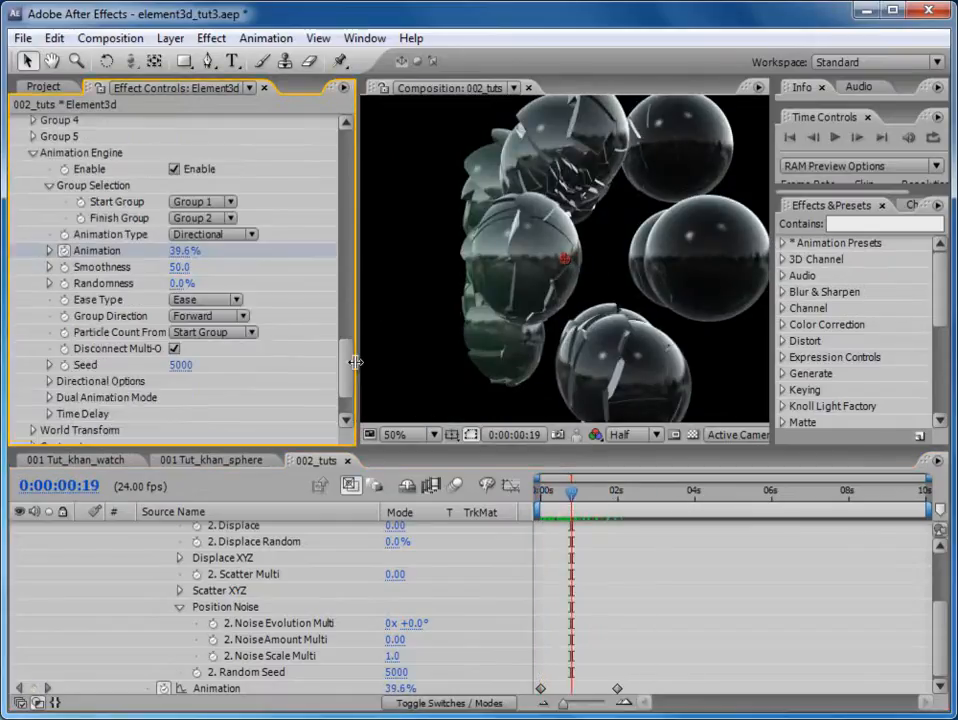
click(178, 268)
text(30)
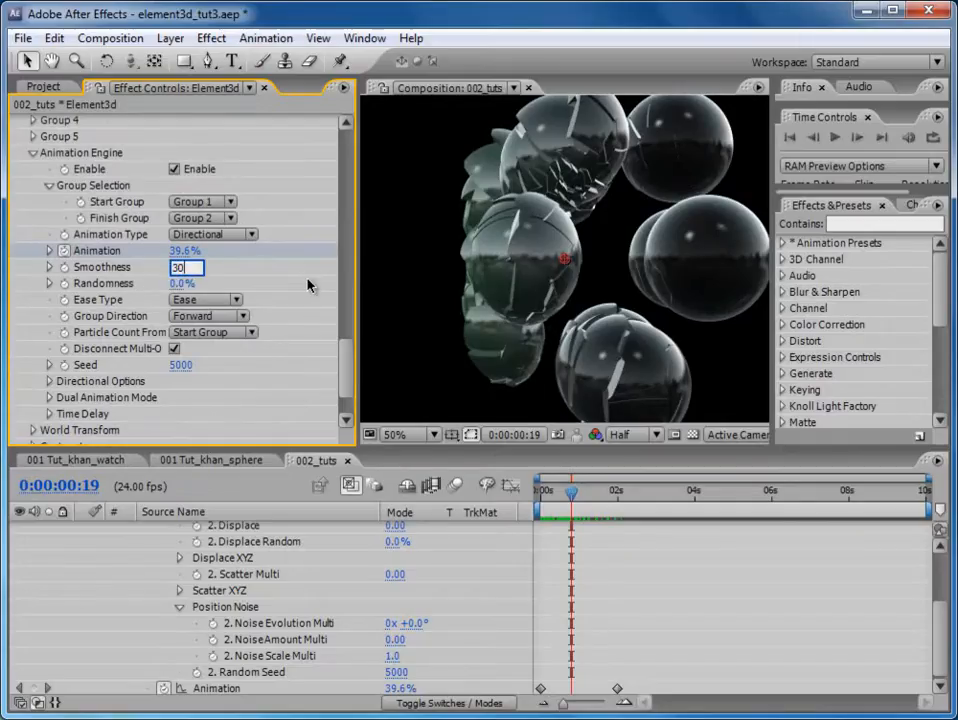
key(Return)
drag(540, 500, 567, 497)
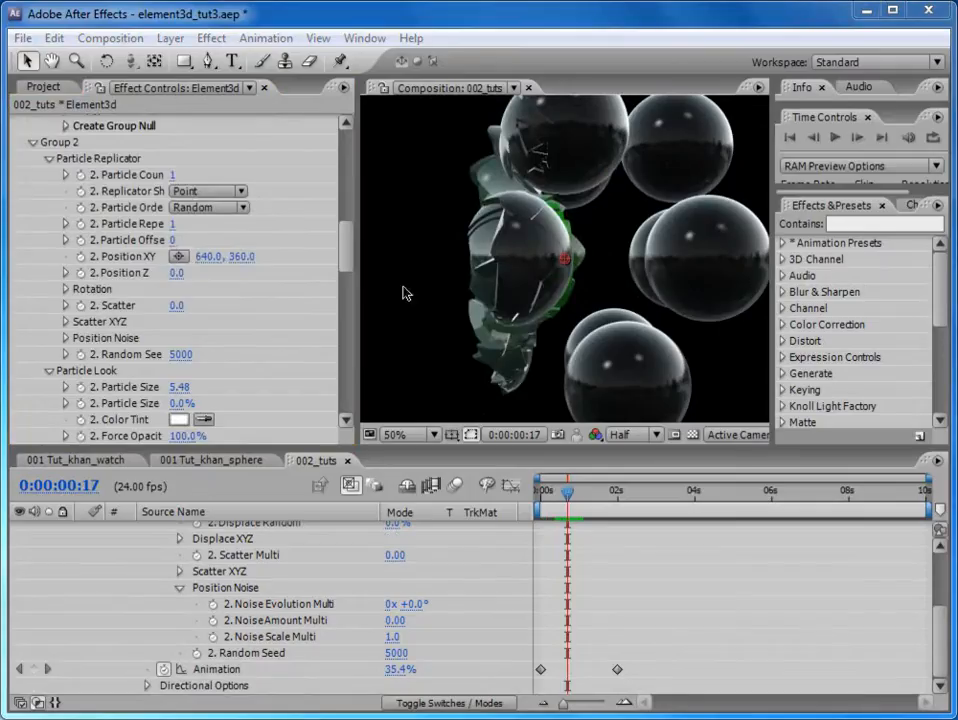
Change the Animation Engine's Animation Type to Radial.
drag(352, 259, 355, 381)
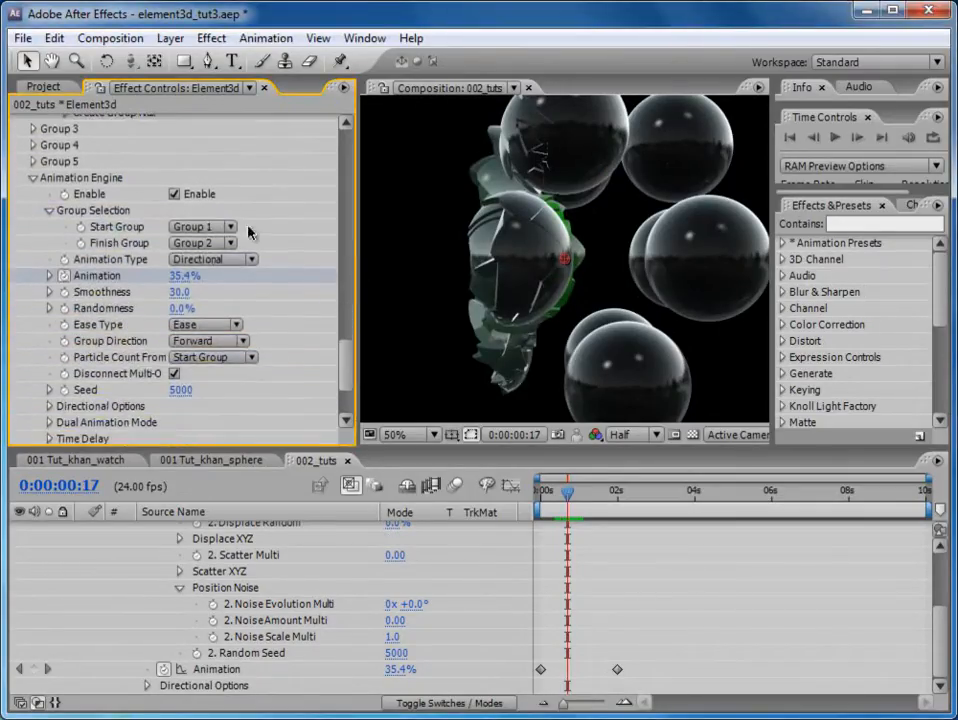
click(208, 262)
click(218, 280)
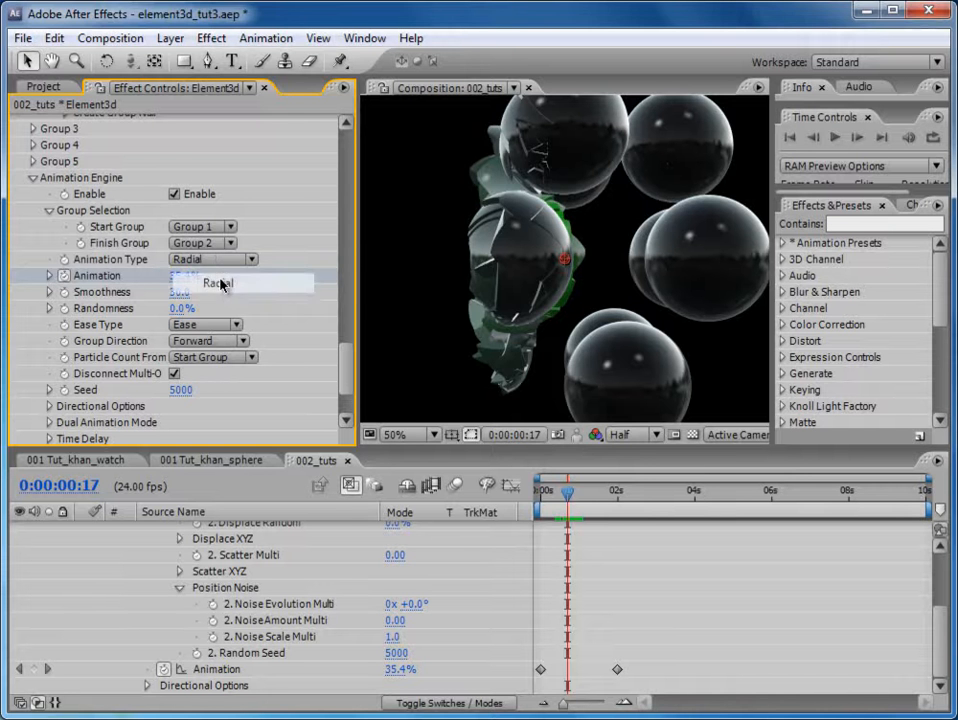
Enable motion blur for the composition and the Element3d layer, and check the Radial transition around 0:00:01:02.
drag(543, 492, 600, 636)
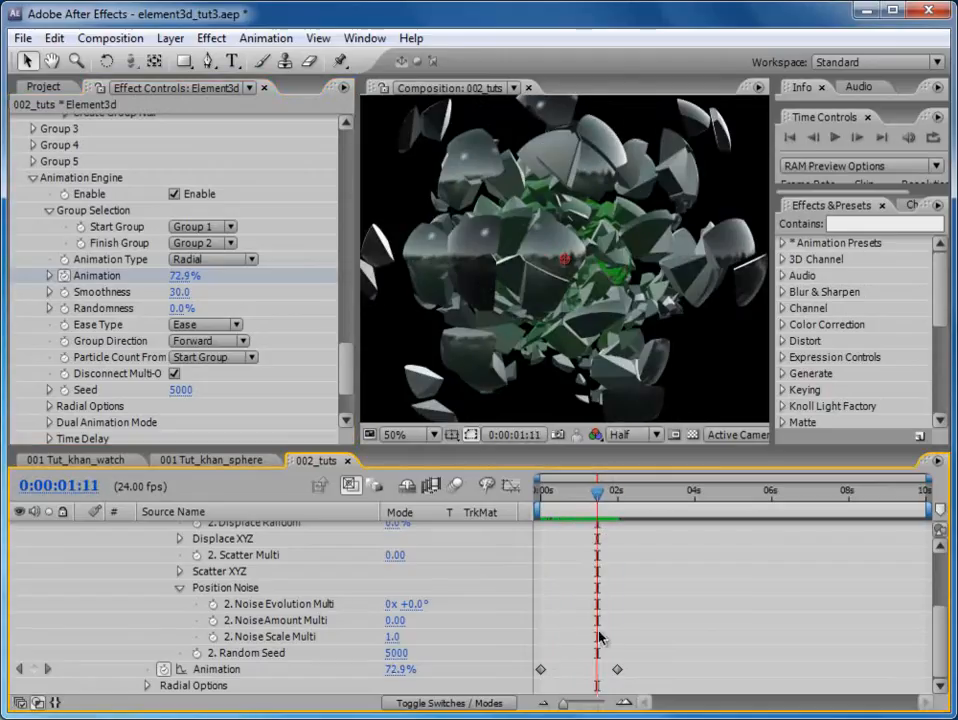
drag(948, 628, 946, 547)
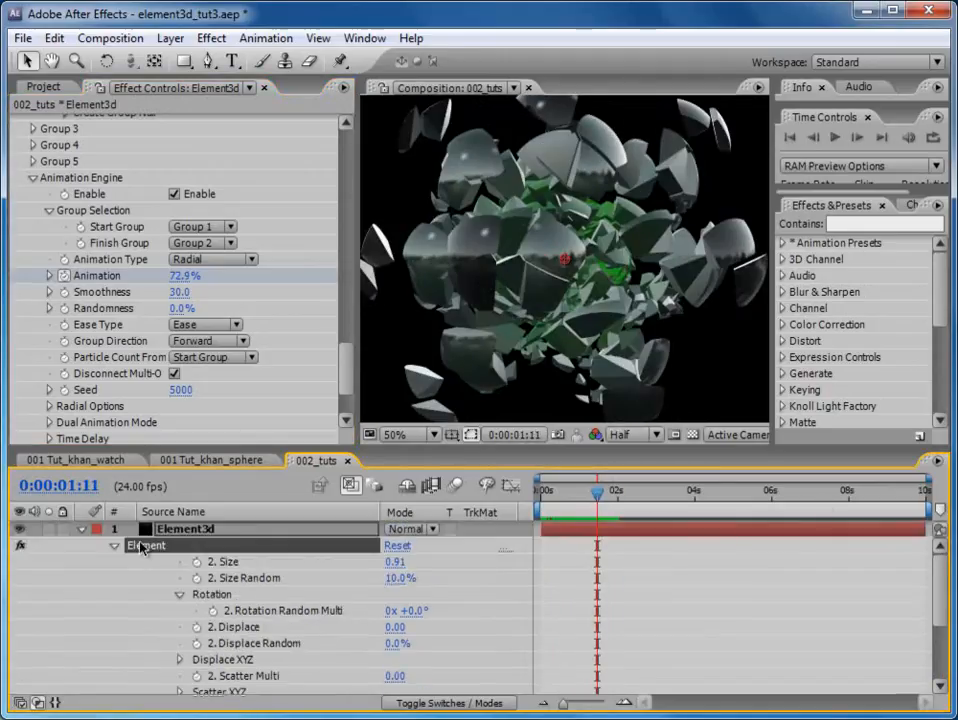
click(443, 703)
click(445, 486)
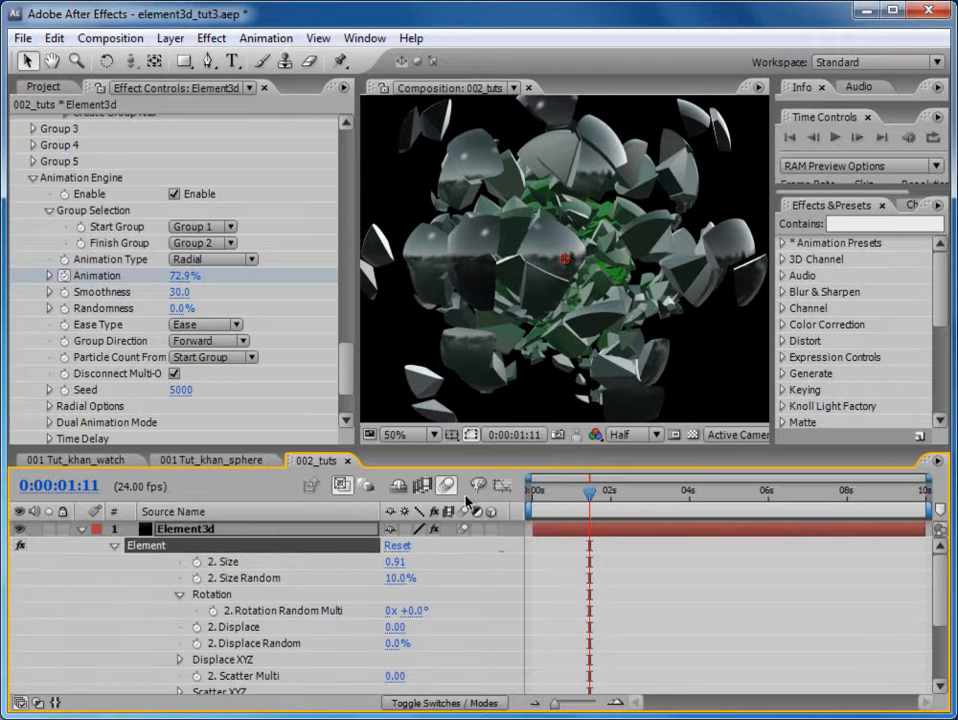
mouse_move(589, 490)
mouse_down()
mouse_move(550, 493)
mouse_move(606, 496)
mouse_move(567, 498)
mouse_move(572, 507)
mouse_move(576, 500)
mouse_up()
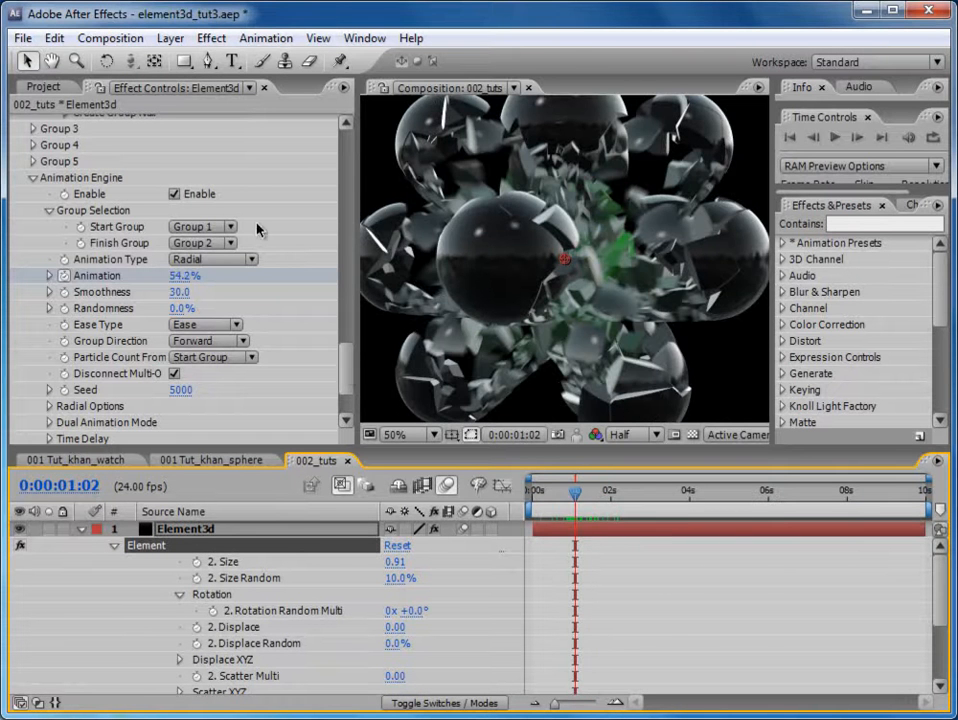
Change the Animation Engine's Animation Type to Random and scrub through the transition.
click(225, 263)
click(228, 284)
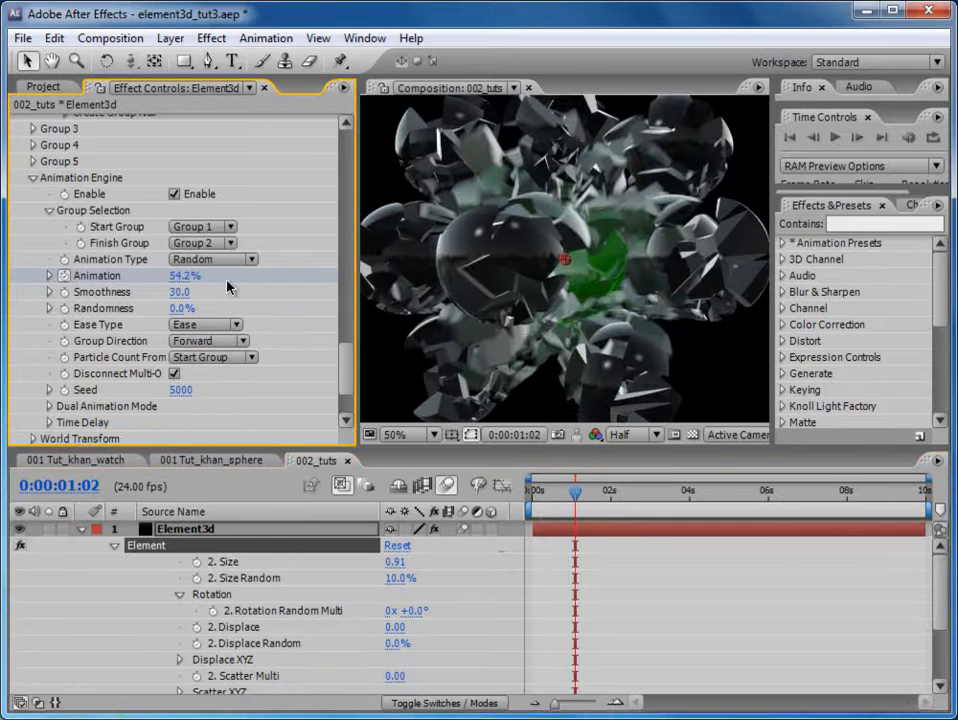
drag(533, 498, 576, 500)
Show only Element3d's keyframed Animation property, apply Easy Ease to its last keyframe and move it to about 0:00:01:10.
click(615, 528)
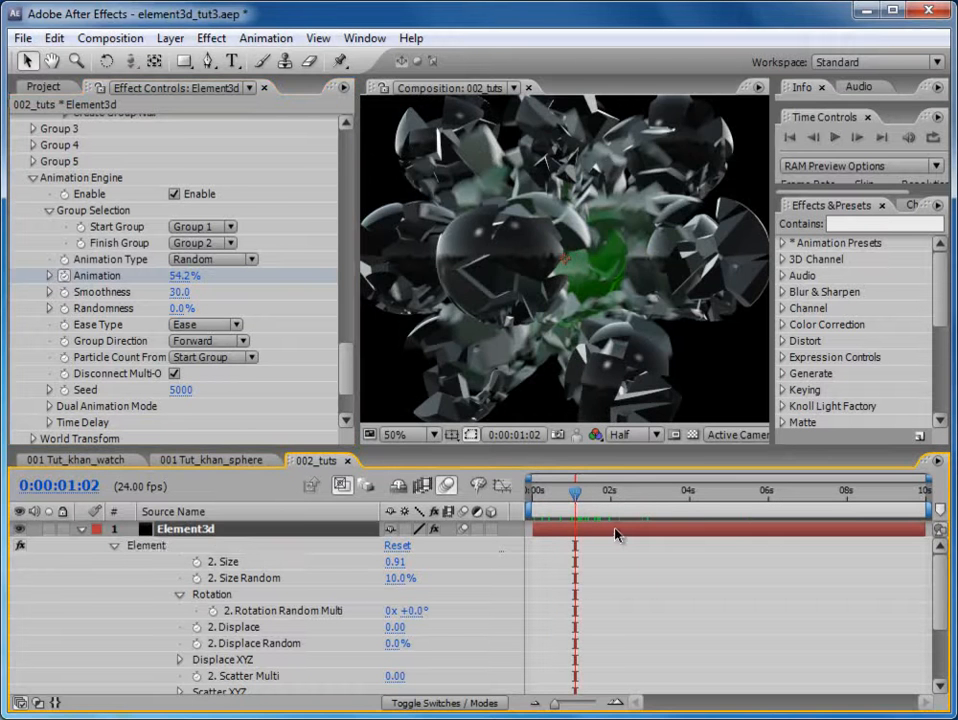
key(u)
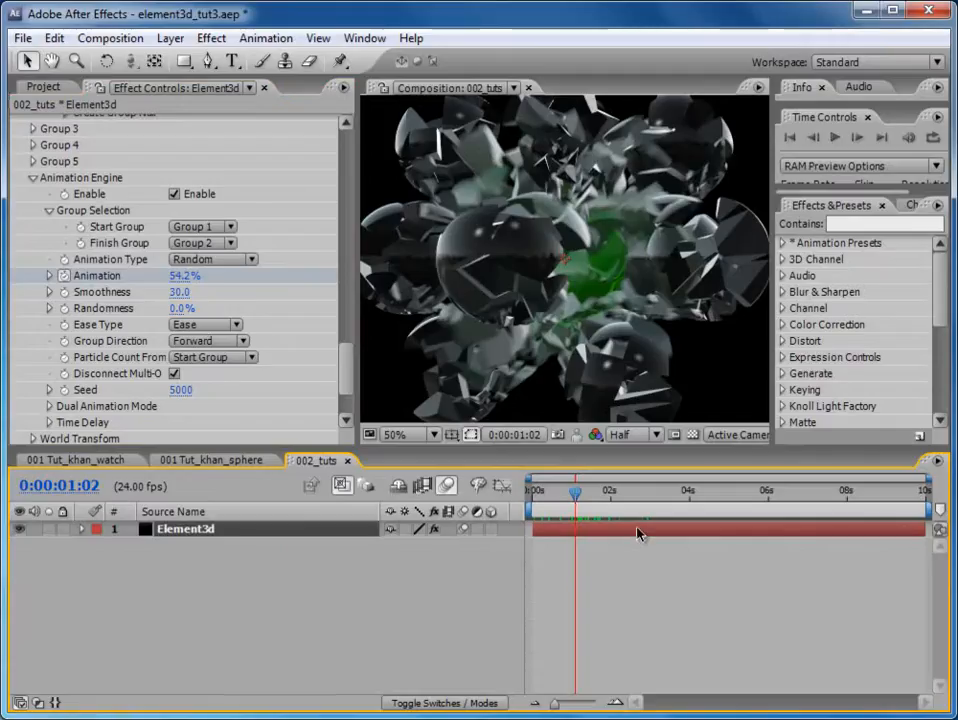
key(u)
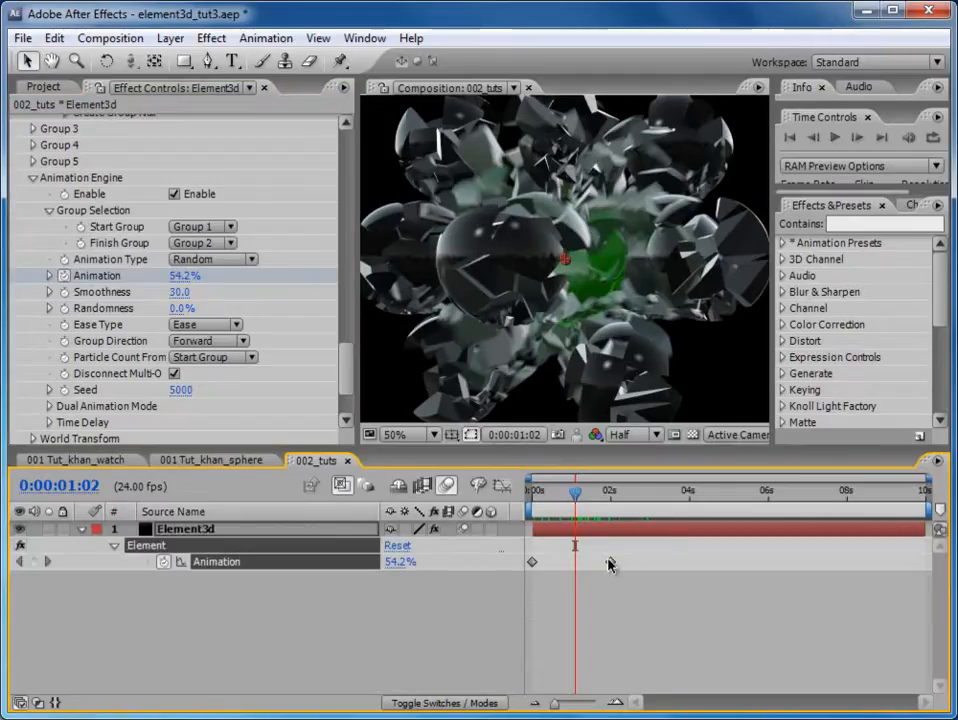
right_click(610, 563)
mouse_move(700, 718)
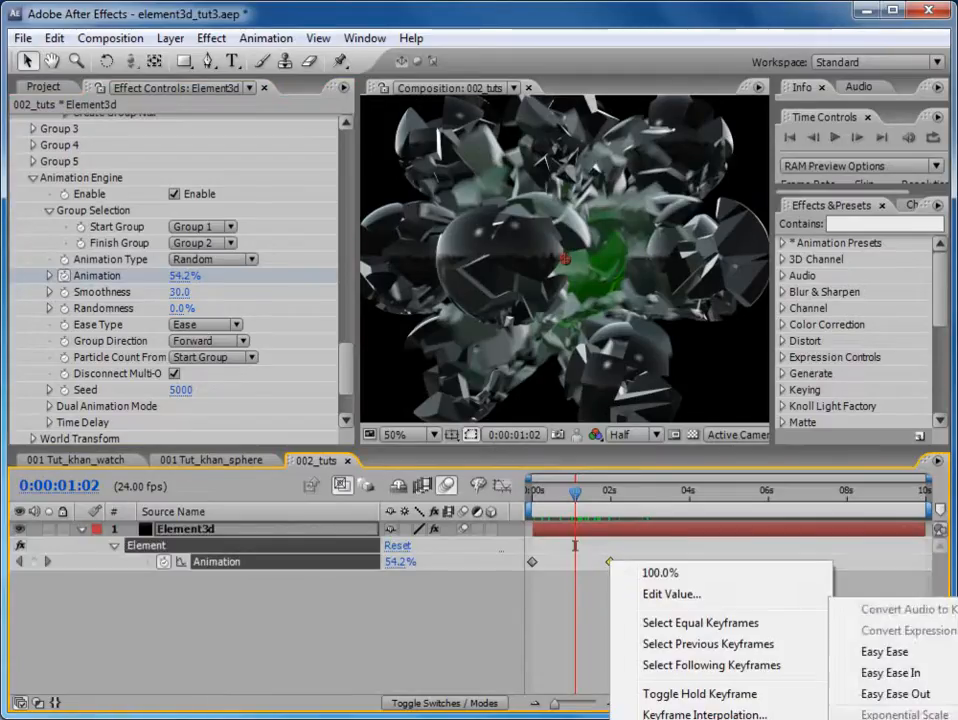
click(886, 652)
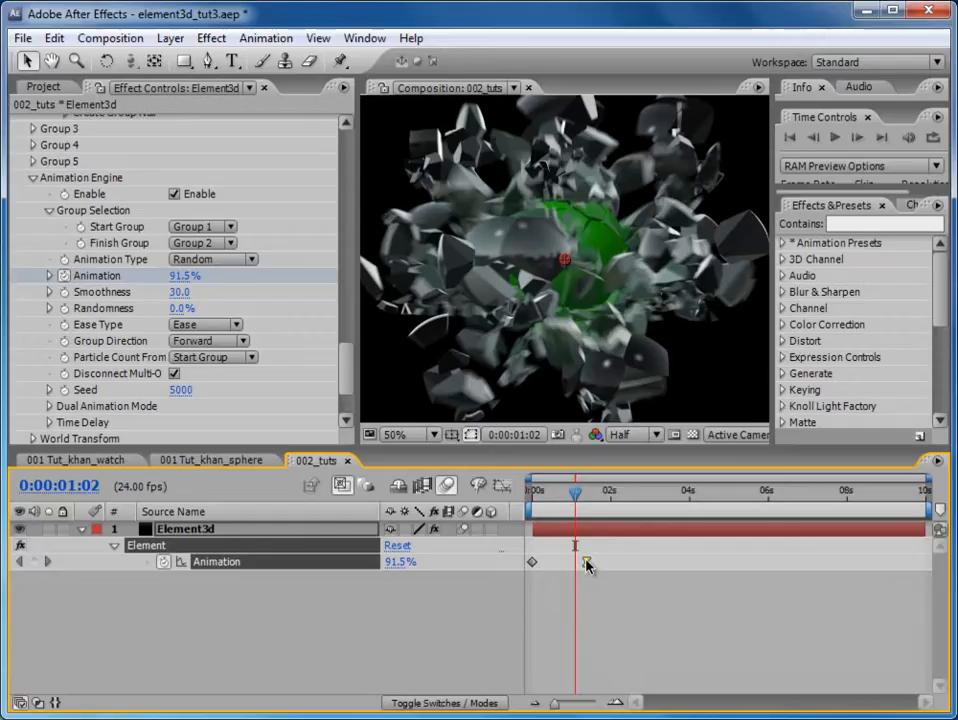
Widen the Time Controls panel and RAM preview the shortened transition.
click(932, 138)
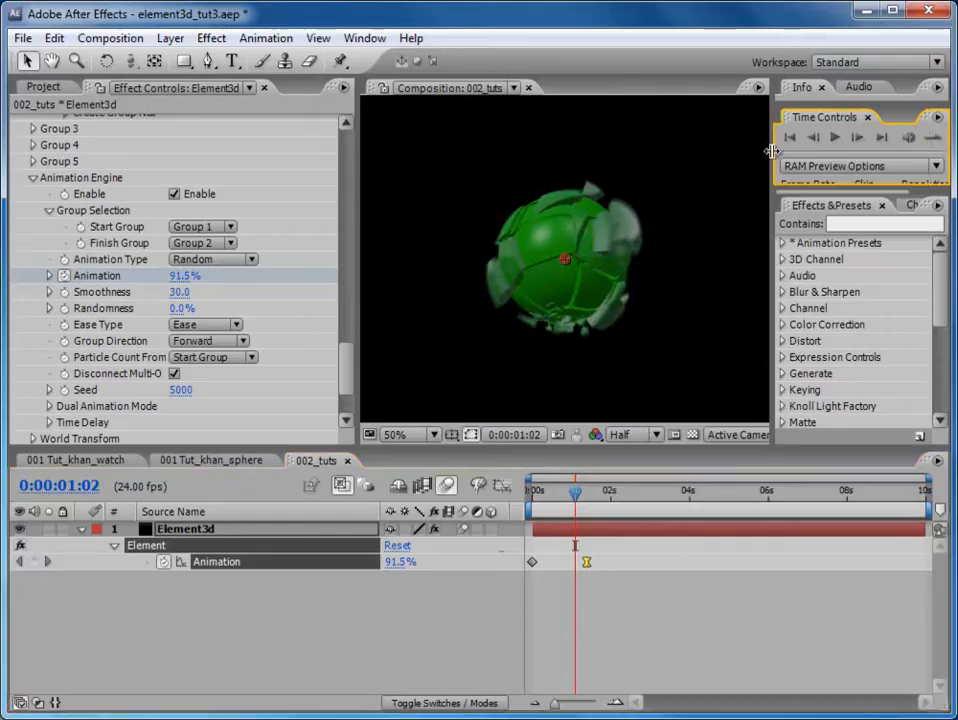
drag(776, 152, 719, 150)
click(903, 139)
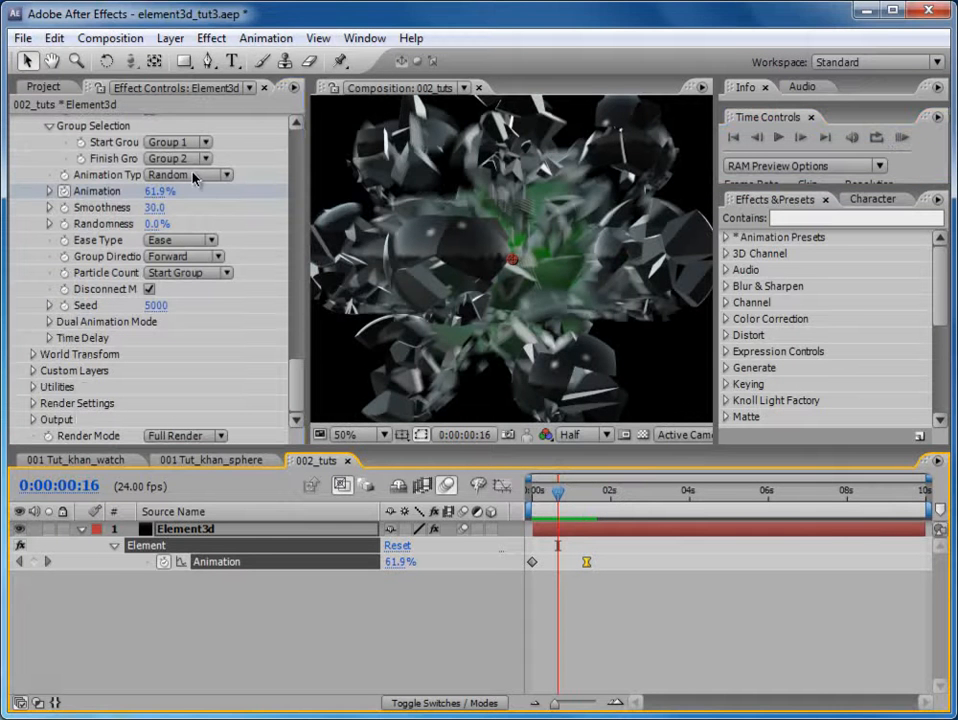
Try the Directional, Radial and Shape Order animation types on the transition, and return the Animation Type to Random.
click(188, 175)
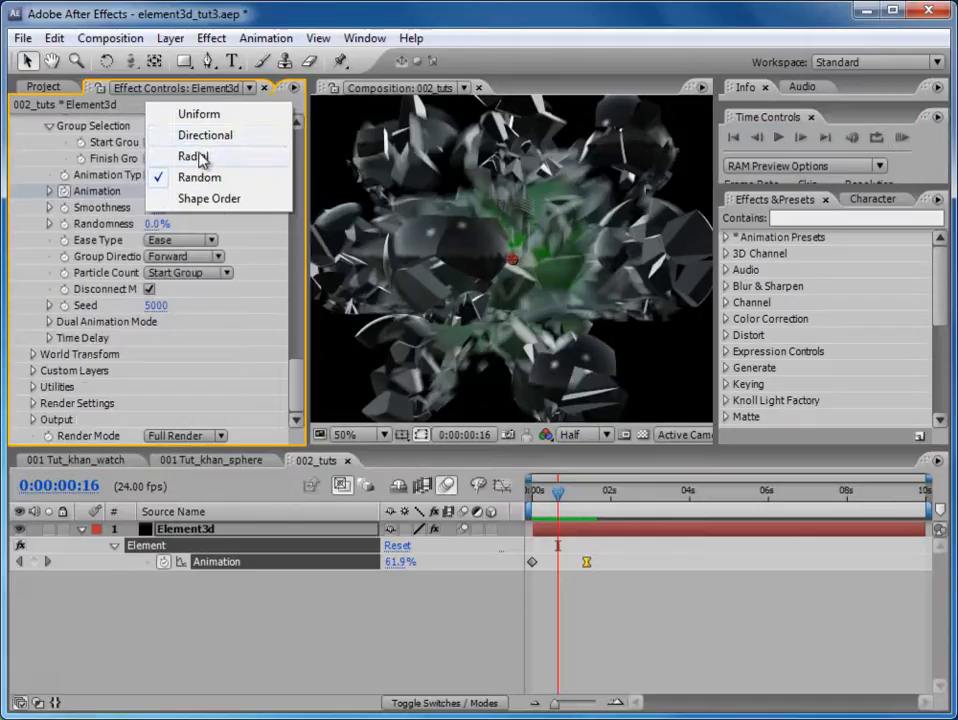
click(205, 136)
mouse_move(548, 497)
mouse_down()
mouse_move(584, 497)
mouse_move(548, 497)
mouse_up()
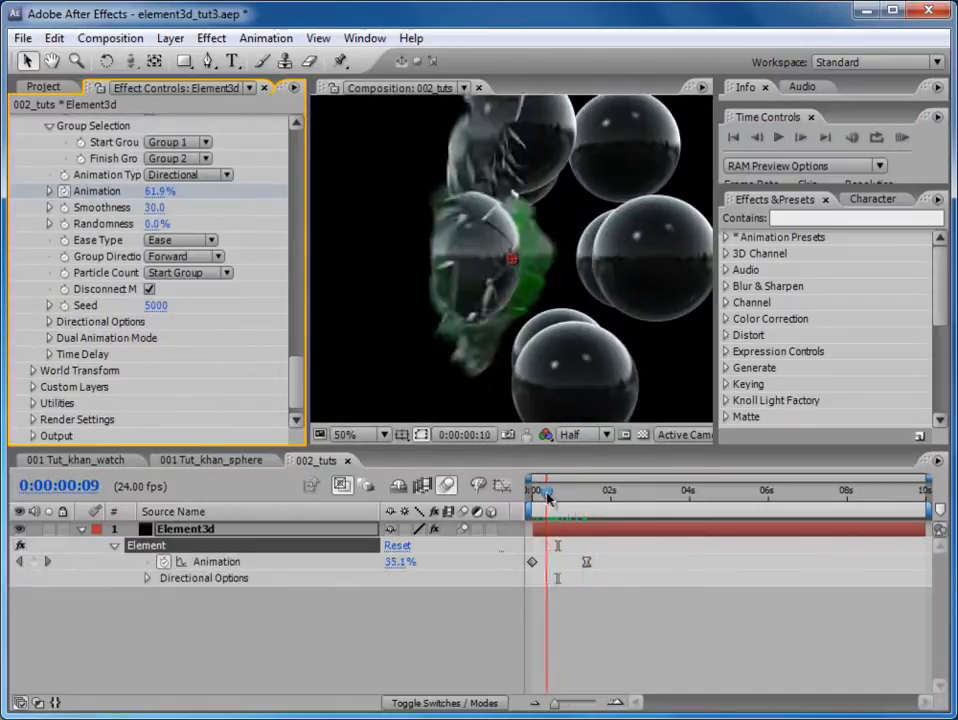
click(175, 176)
click(197, 196)
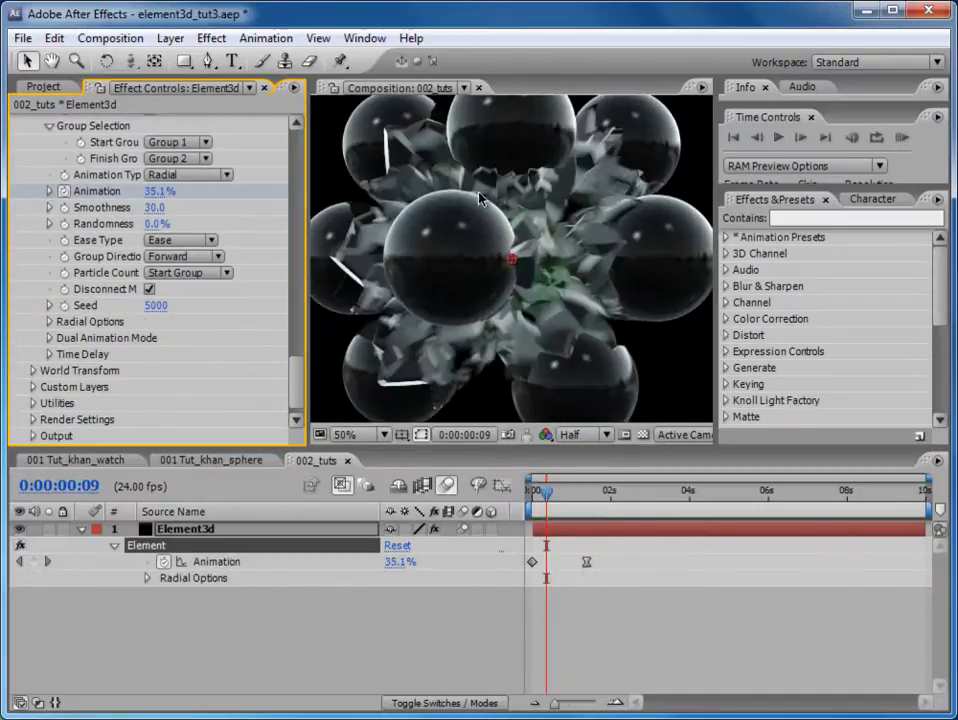
click(191, 178)
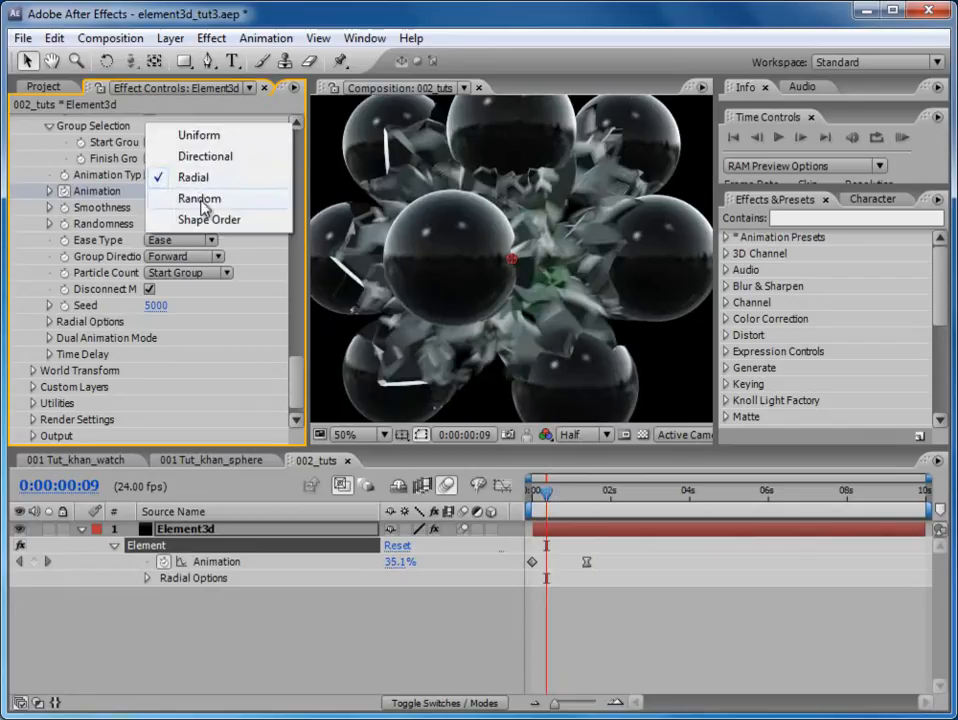
click(209, 219)
mouse_move(536, 494)
mouse_down()
mouse_move(590, 500)
mouse_move(534, 496)
mouse_up()
click(180, 175)
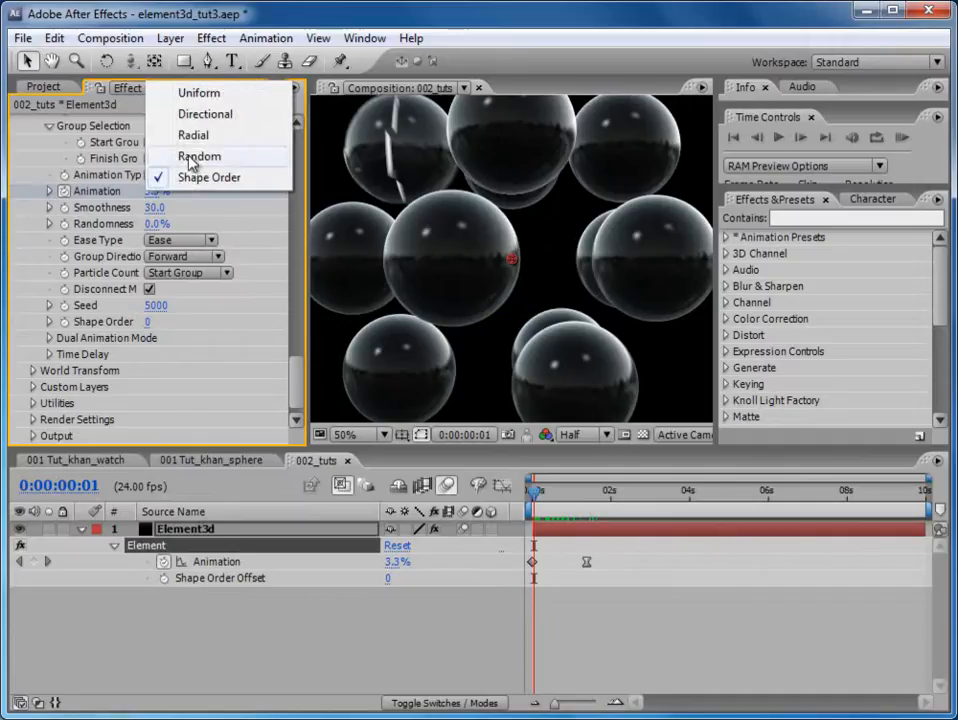
click(190, 160)
drag(549, 490, 567, 507)
Set the Animation Engine's Time Delay Material Duration to 73%, checking the shards' color change around 0:00:00:20.
drag(302, 377, 300, 383)
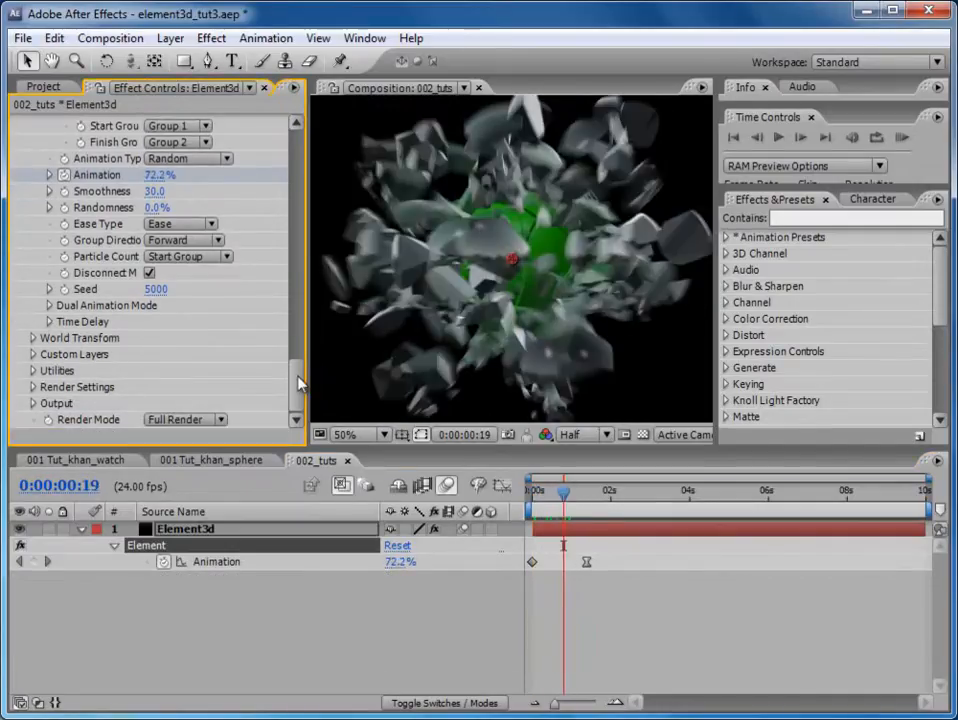
click(48, 322)
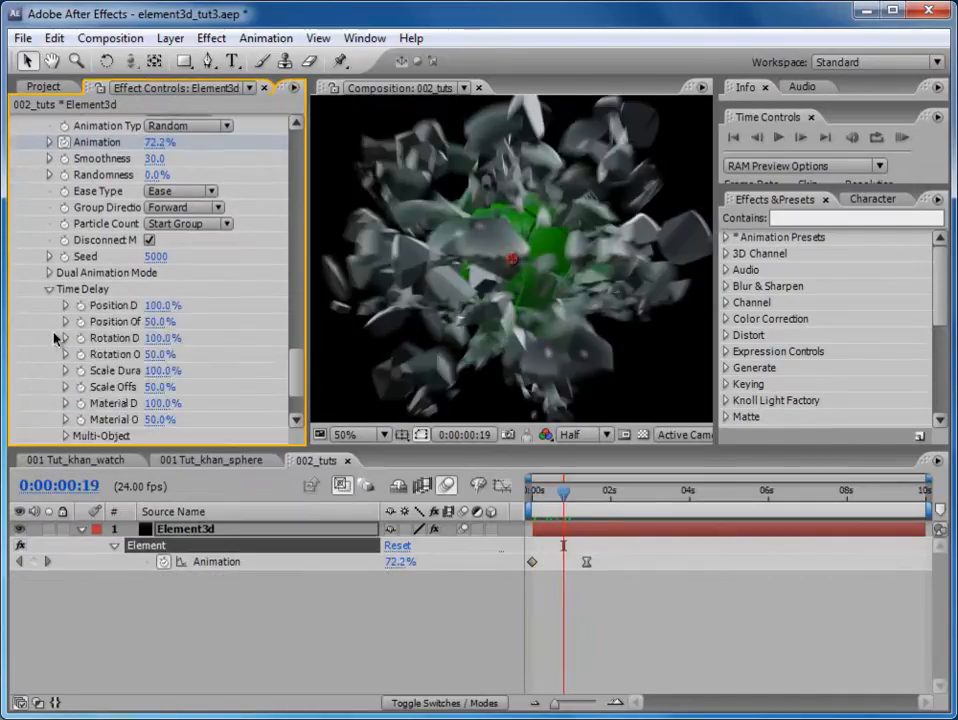
click(156, 410)
text(50)
key(Return)
mouse_move(562, 505)
mouse_down()
mouse_move(550, 499)
mouse_move(581, 501)
mouse_move(566, 504)
mouse_up()
drag(167, 403, 177, 403)
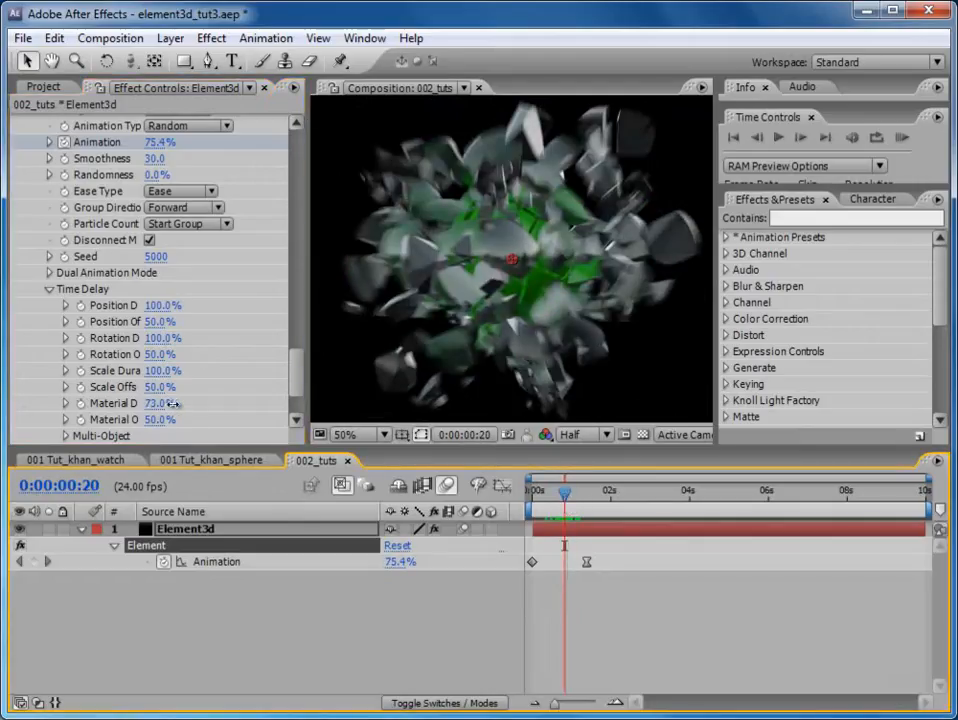
Enable ambient occlusion in the Render Settings with an AO Intensity of 4.3, checking the shards at 0:00:00:22.
drag(295, 376, 303, 394)
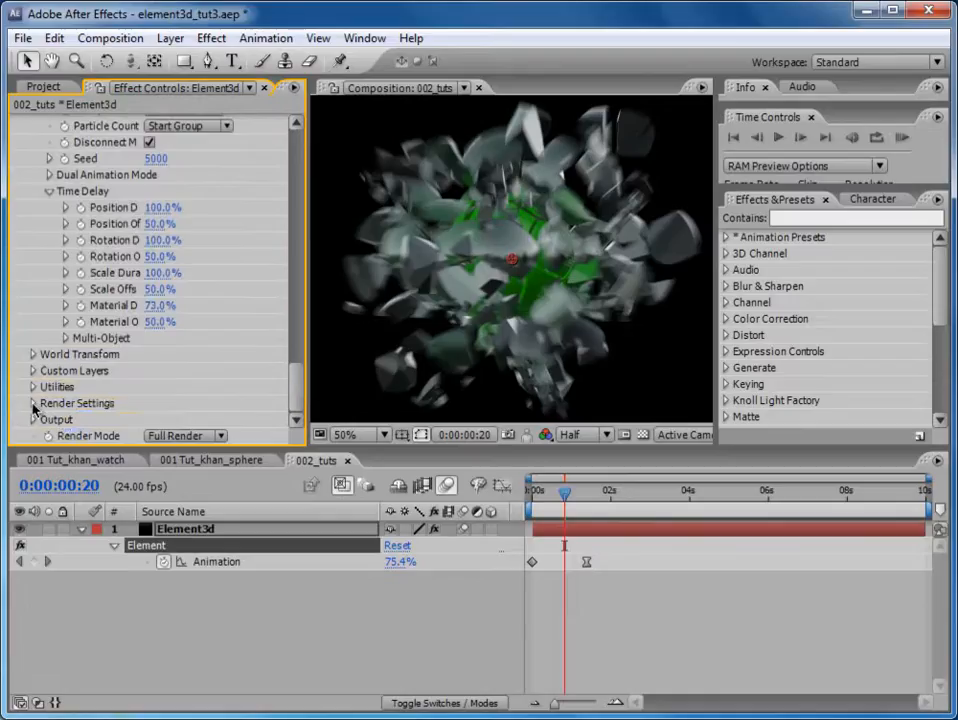
click(33, 404)
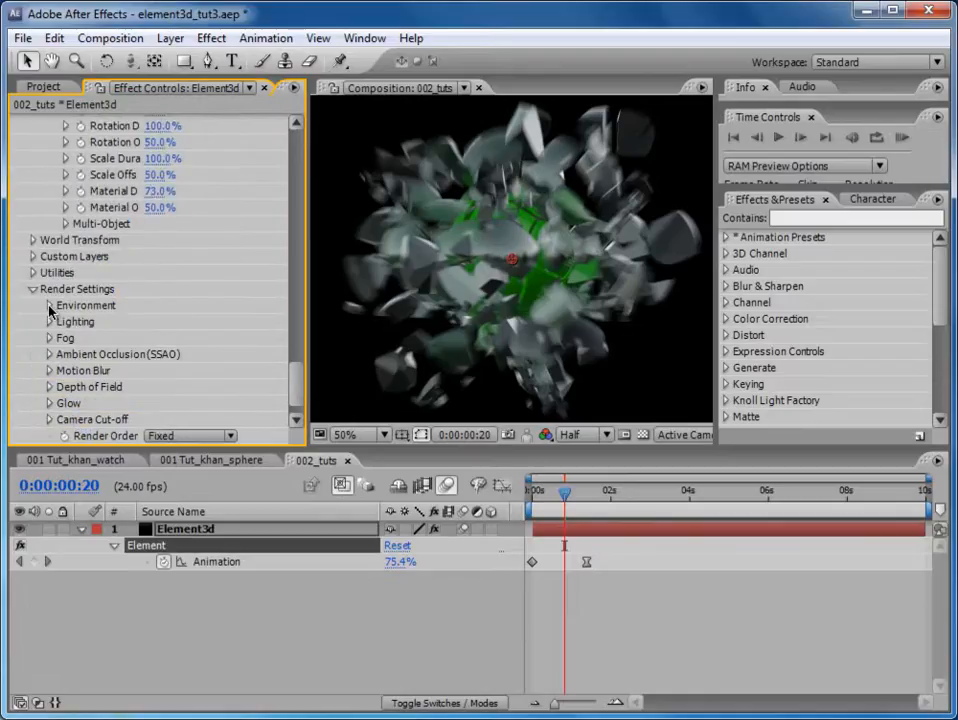
click(51, 356)
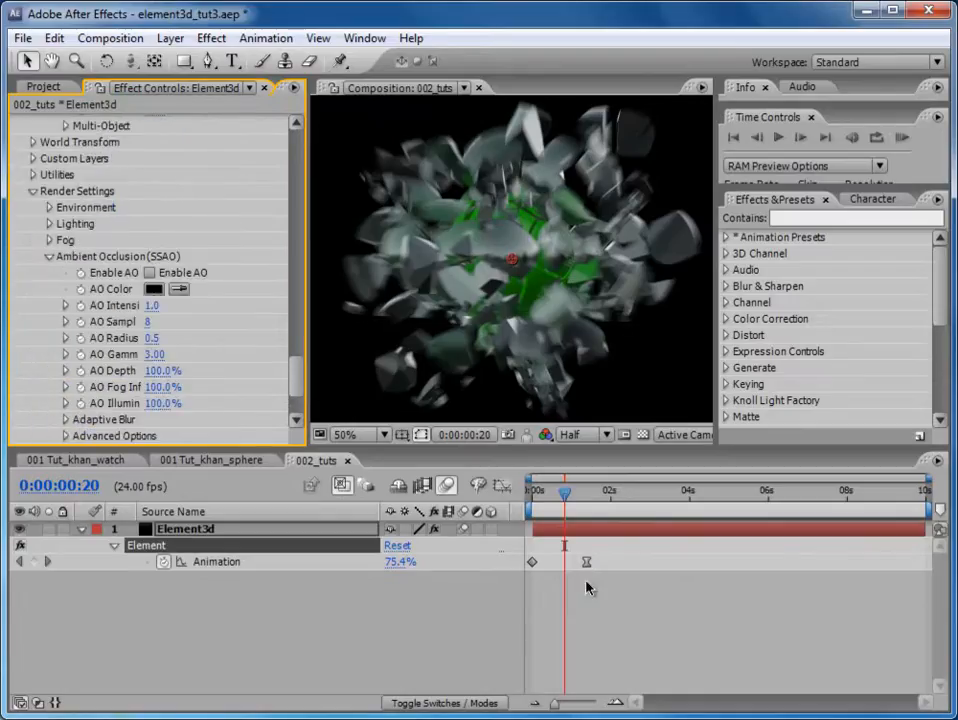
drag(573, 510, 594, 500)
click(150, 273)
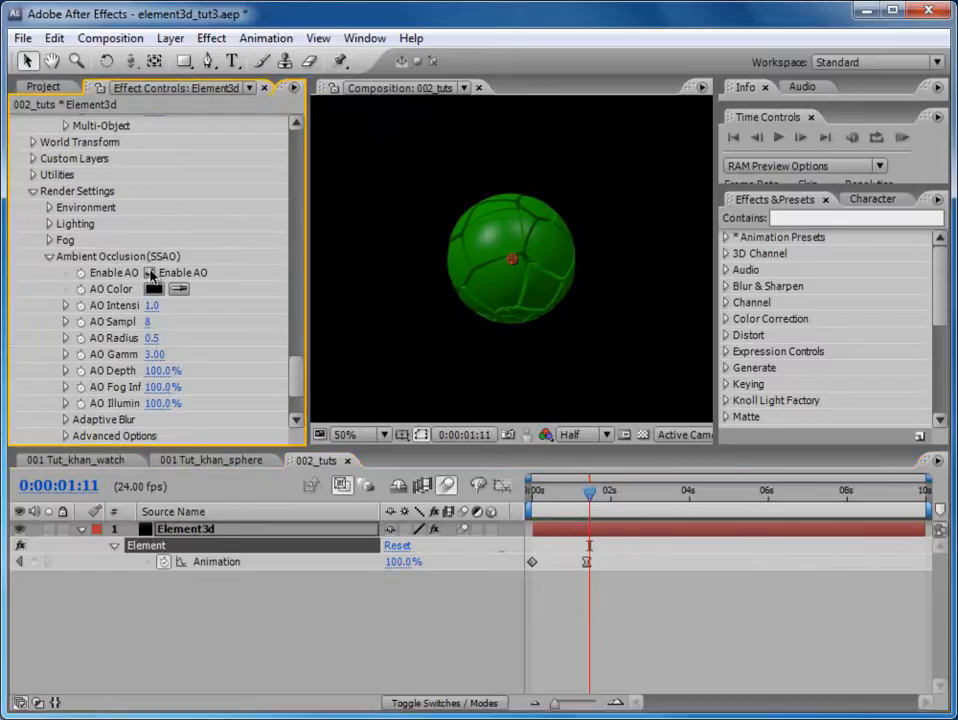
drag(151, 308, 176, 304)
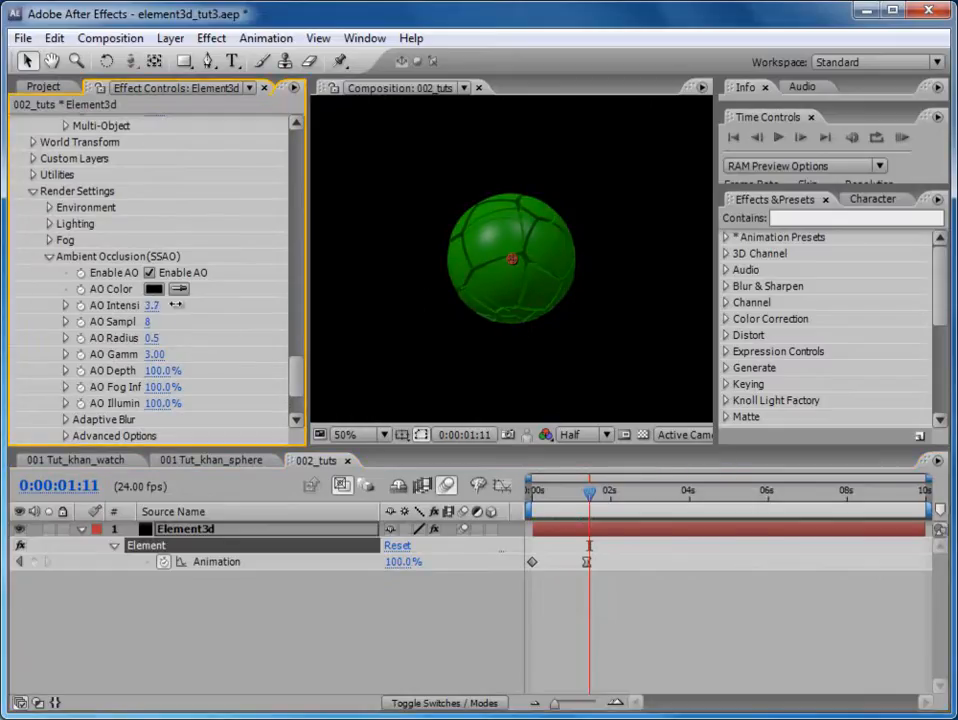
mouse_move(573, 485)
mouse_down()
mouse_move(525, 492)
mouse_move(587, 494)
mouse_move(569, 493)
mouse_up()
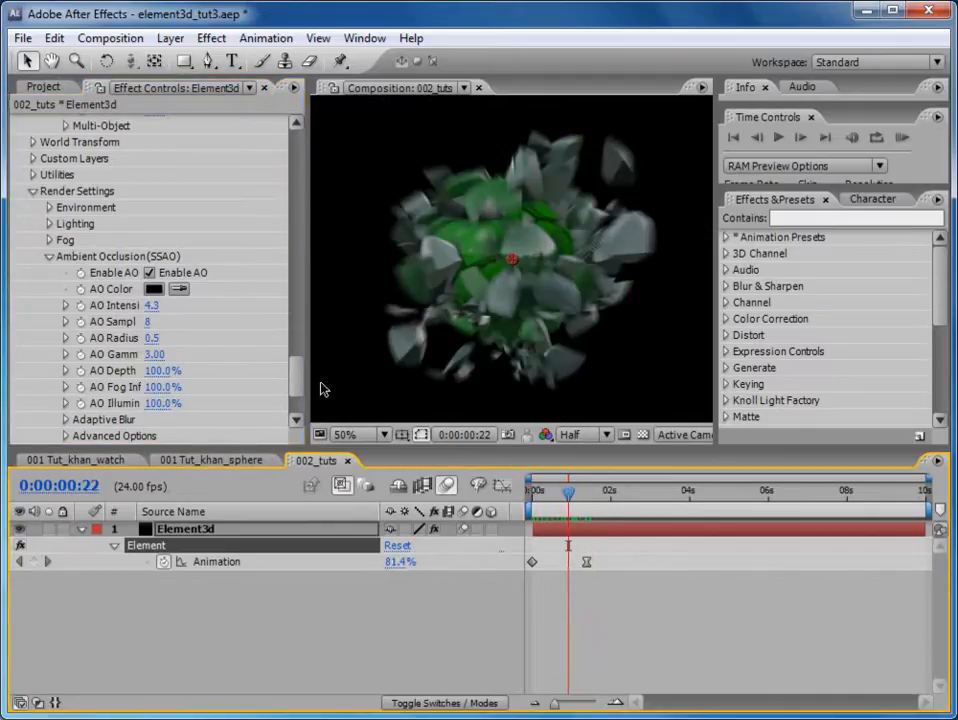
Try Sphere and Ring as Group 2's Replicator Shape, return it to Point and scrub to 0:00:00:09.
drag(296, 380, 285, 230)
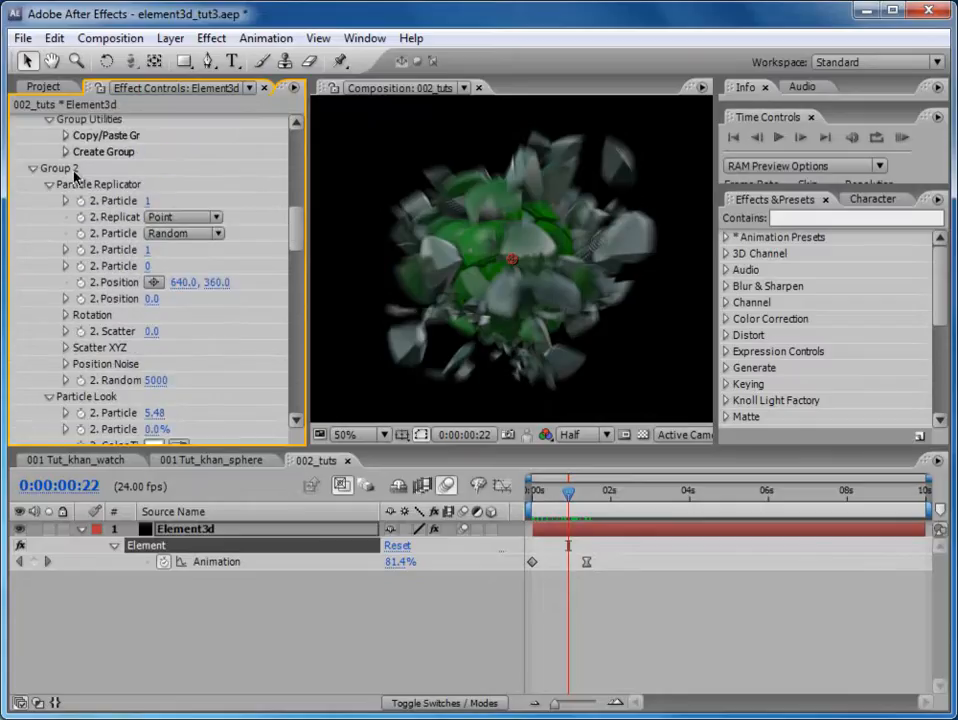
click(186, 220)
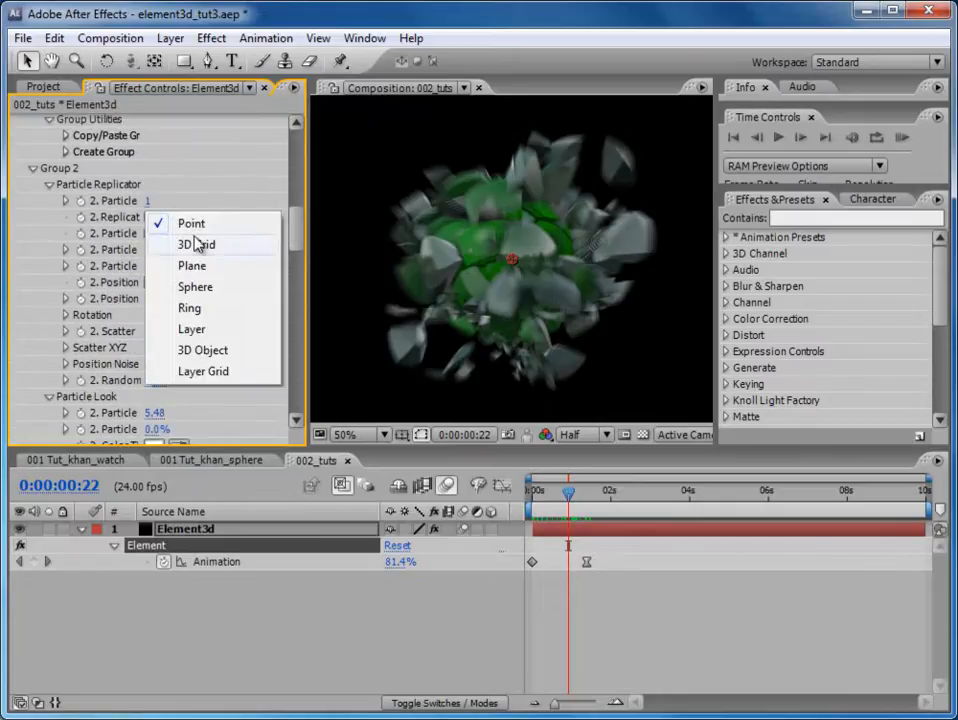
click(195, 287)
drag(533, 496, 558, 496)
click(186, 219)
click(182, 239)
click(197, 220)
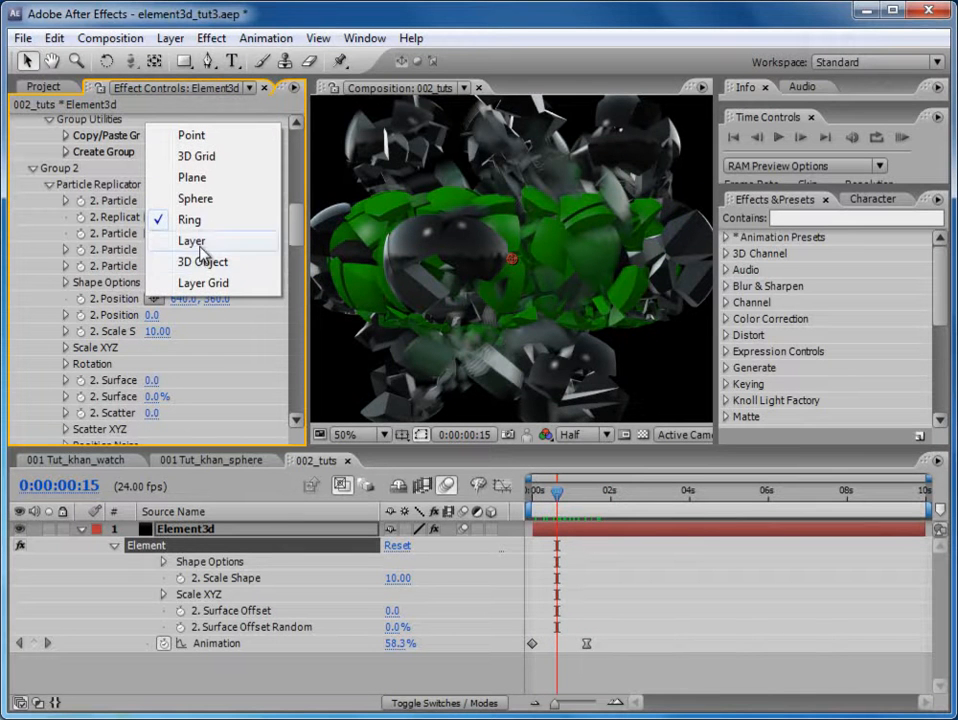
click(192, 135)
mouse_move(529, 499)
mouse_down()
mouse_move(583, 499)
mouse_move(548, 497)
mouse_up()
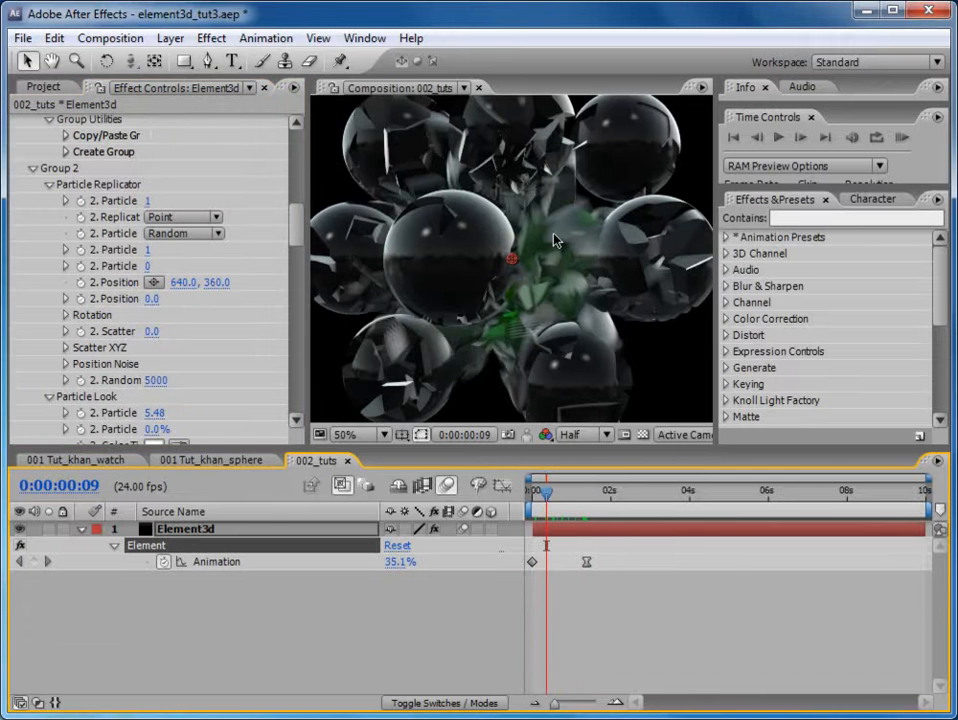
Add a new camera named Camera 1 with the 28mm preset.
click(170, 38)
mouse_move(190, 62)
click(492, 122)
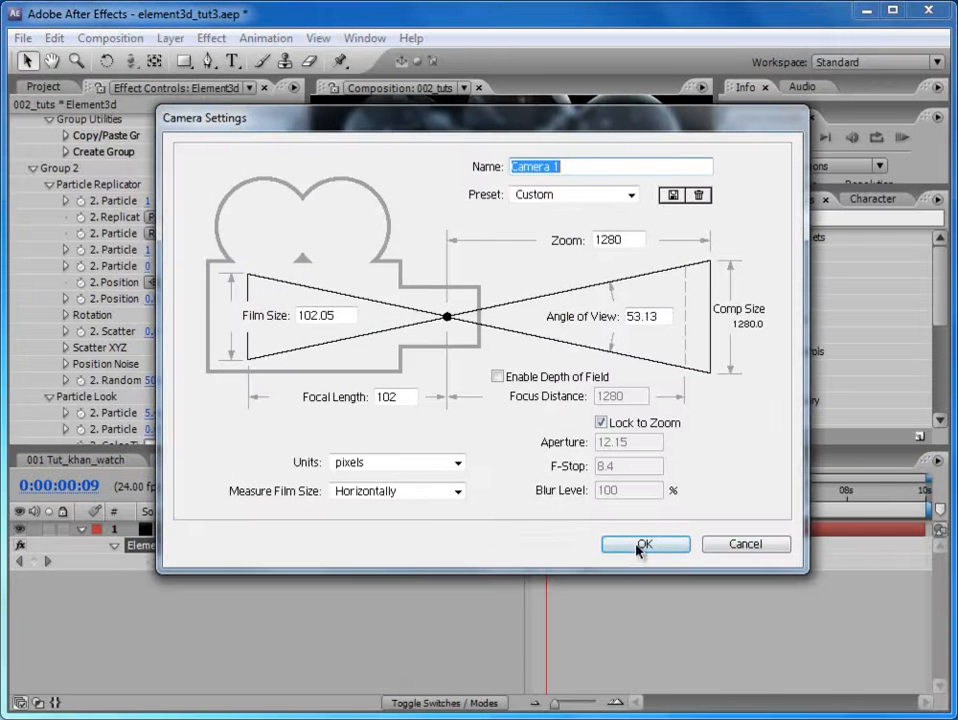
click(631, 195)
click(567, 276)
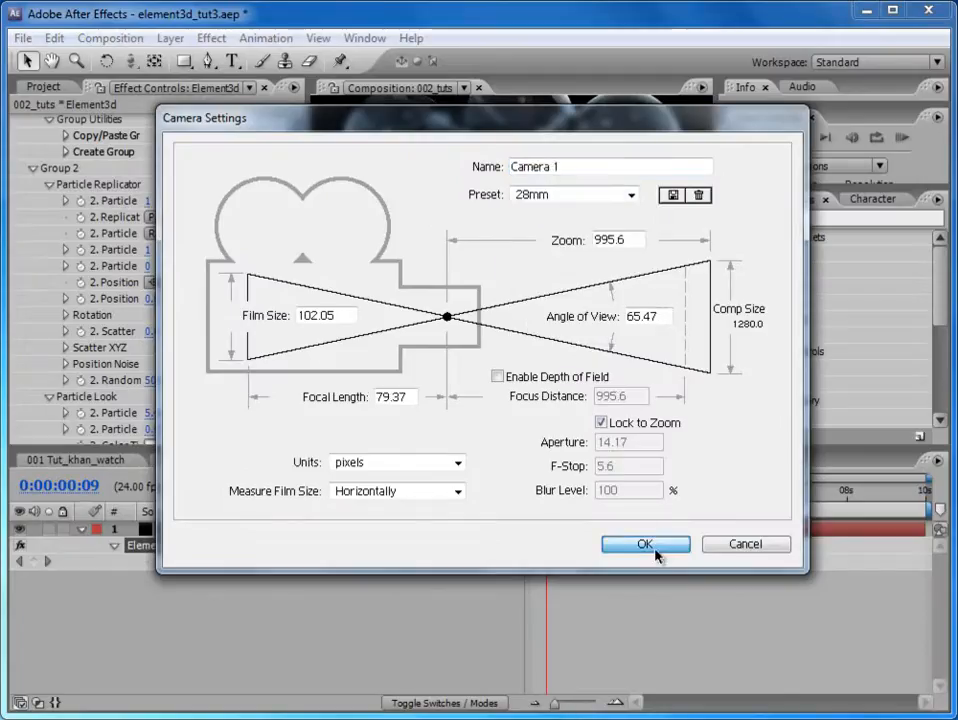
click(655, 552)
Pull Camera 1 back with the Track Z Camera tool until all spheres fit in frame, checking at 0:00:00:00.
key(c)
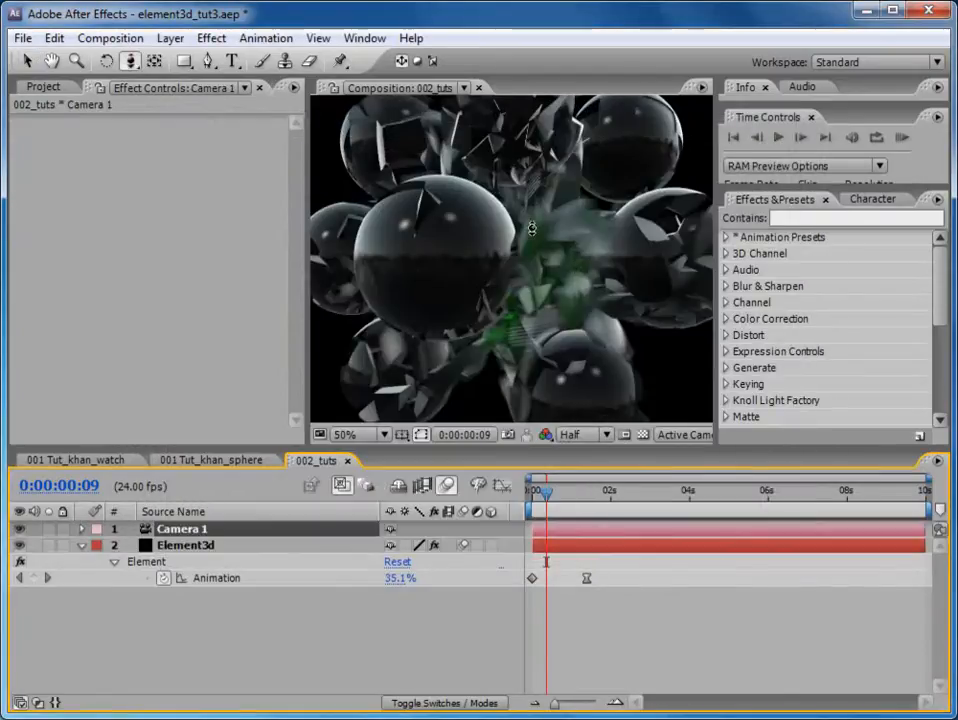
click(130, 62)
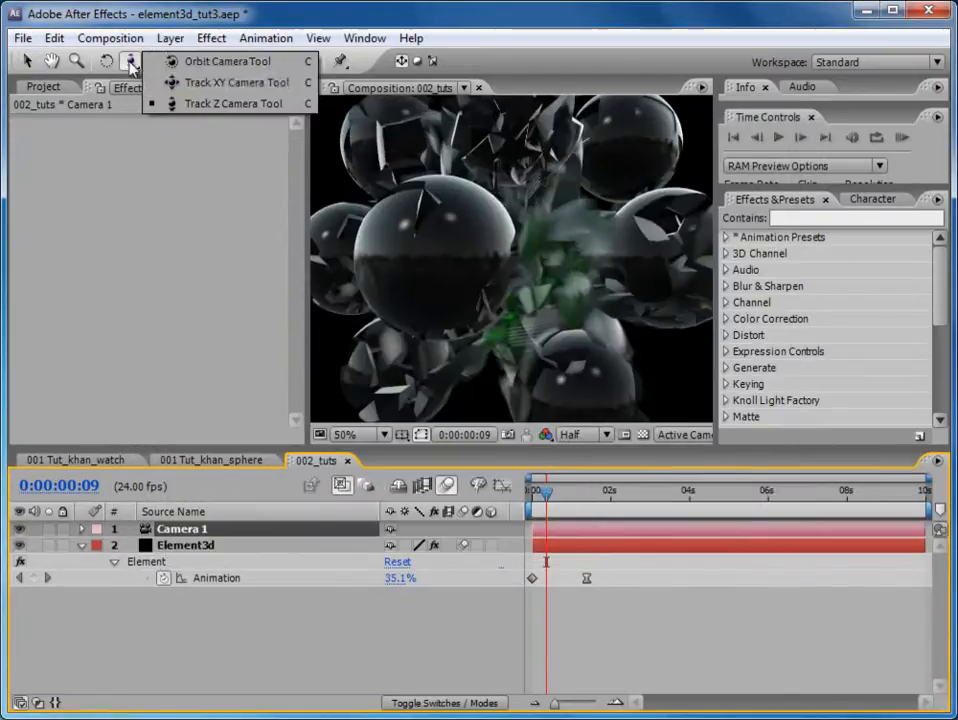
click(204, 106)
drag(531, 247, 538, 418)
mouse_move(546, 493)
mouse_down()
mouse_move(530, 498)
mouse_move(584, 500)
mouse_move(531, 496)
mouse_up()
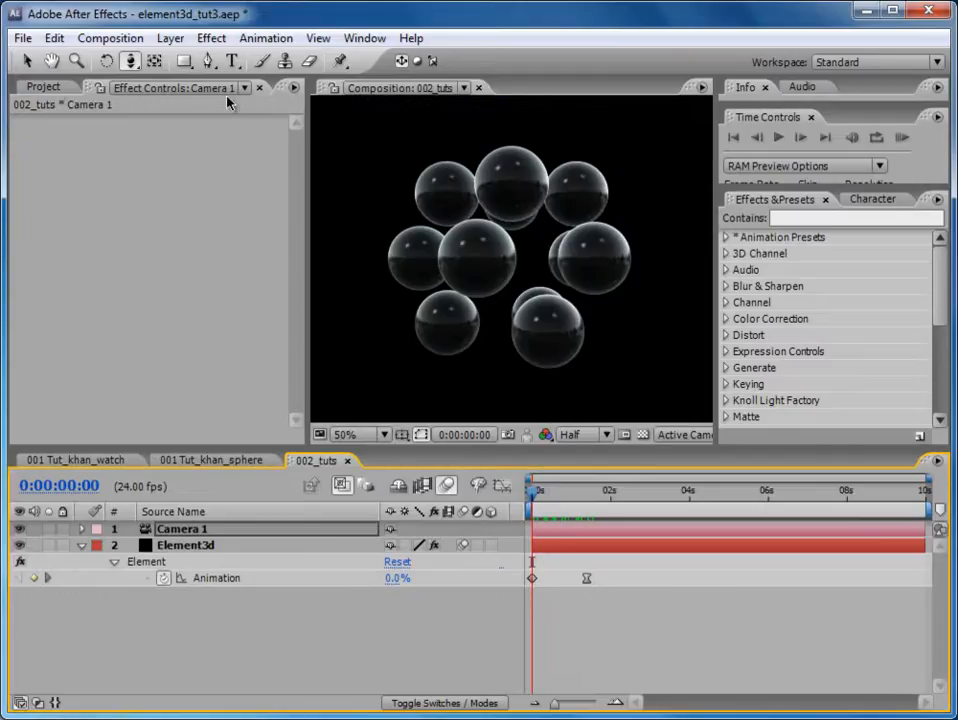
Collapse the Element effect's groups and Animation Engine on the Element3d layer and expand World Rotation under World Transform.
click(48, 88)
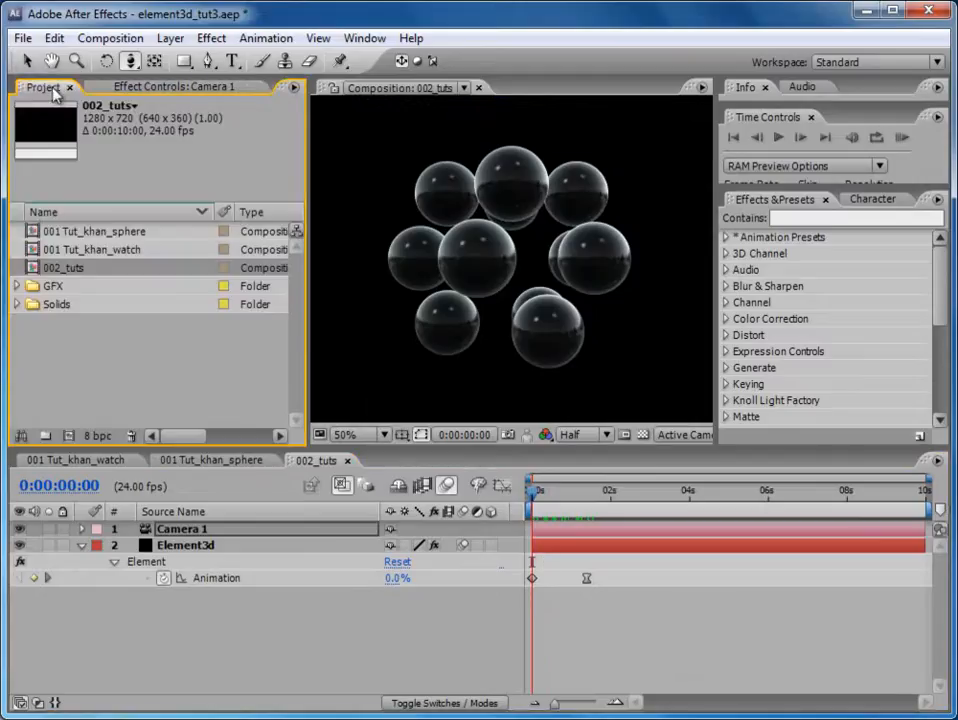
click(154, 565)
click(33, 156)
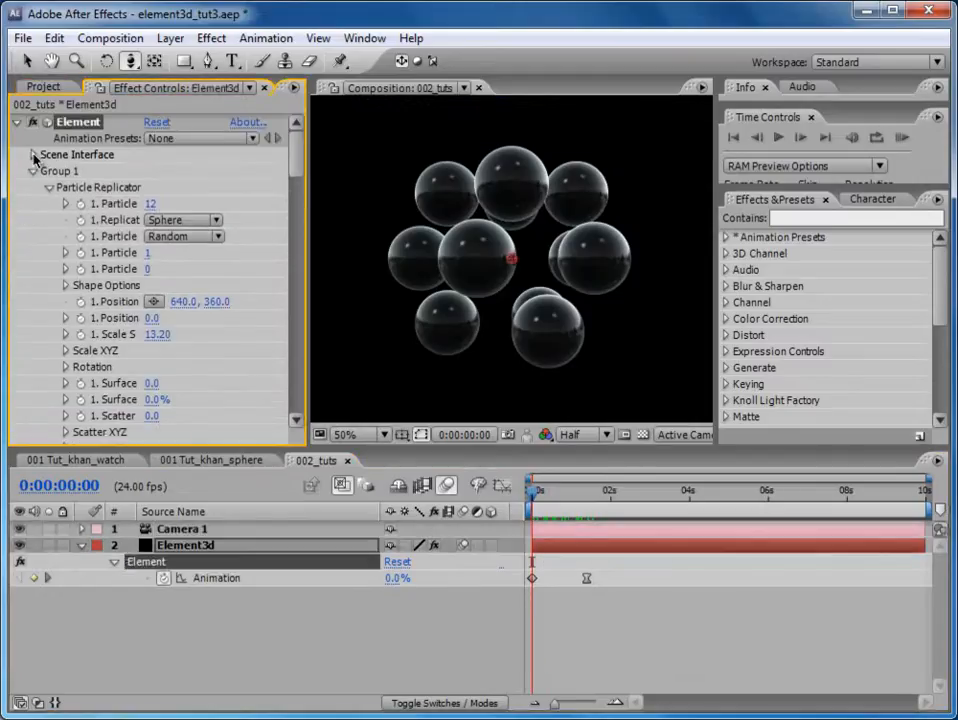
click(33, 173)
click(33, 188)
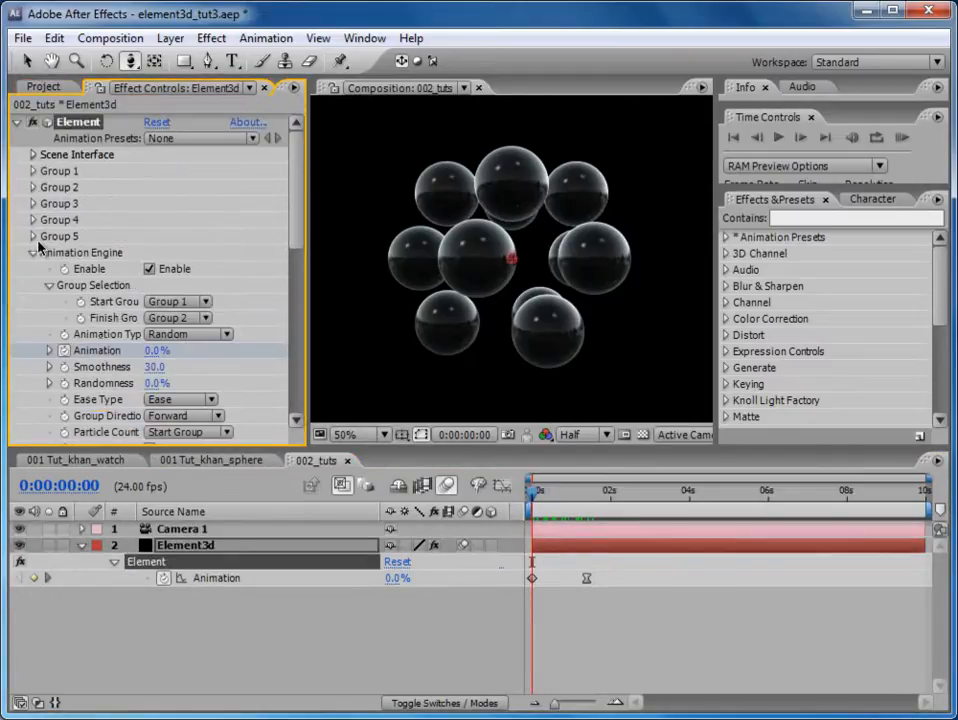
click(33, 253)
click(33, 318)
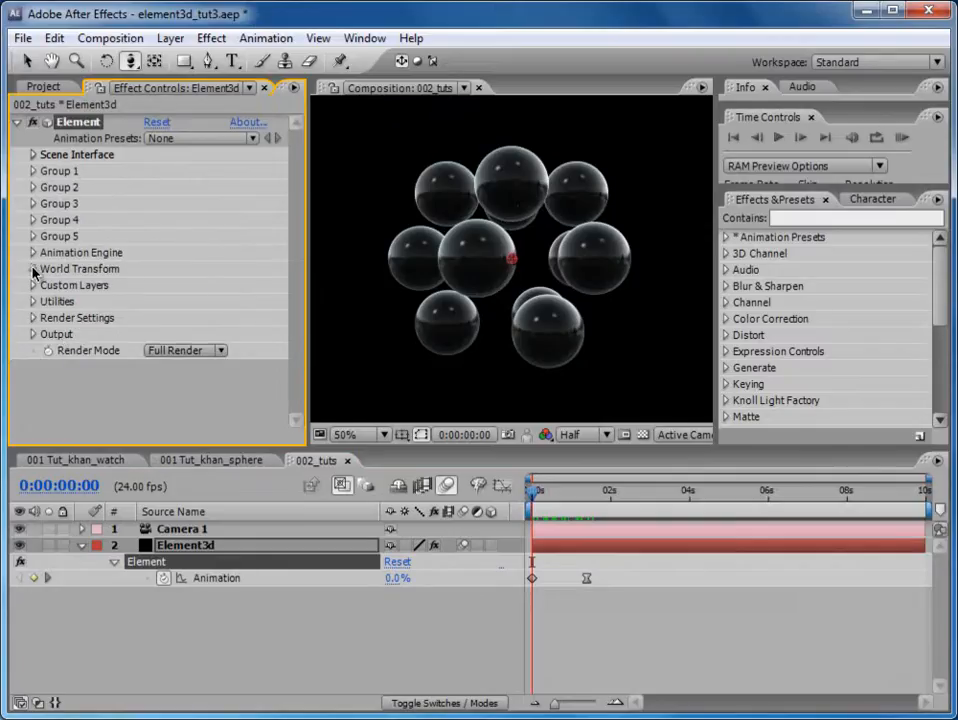
click(33, 269)
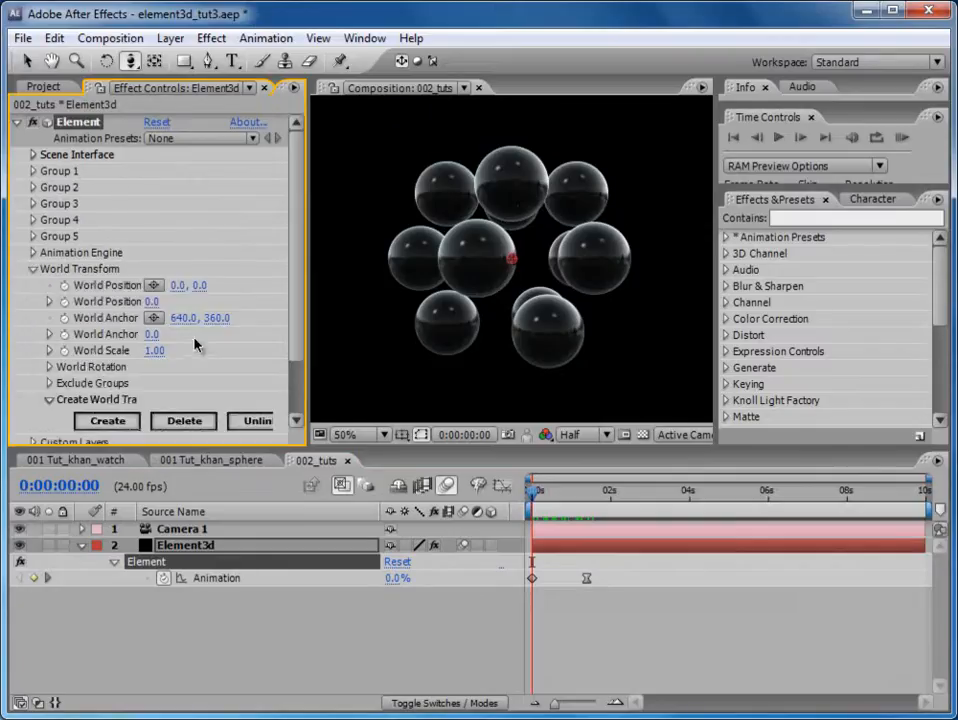
click(47, 367)
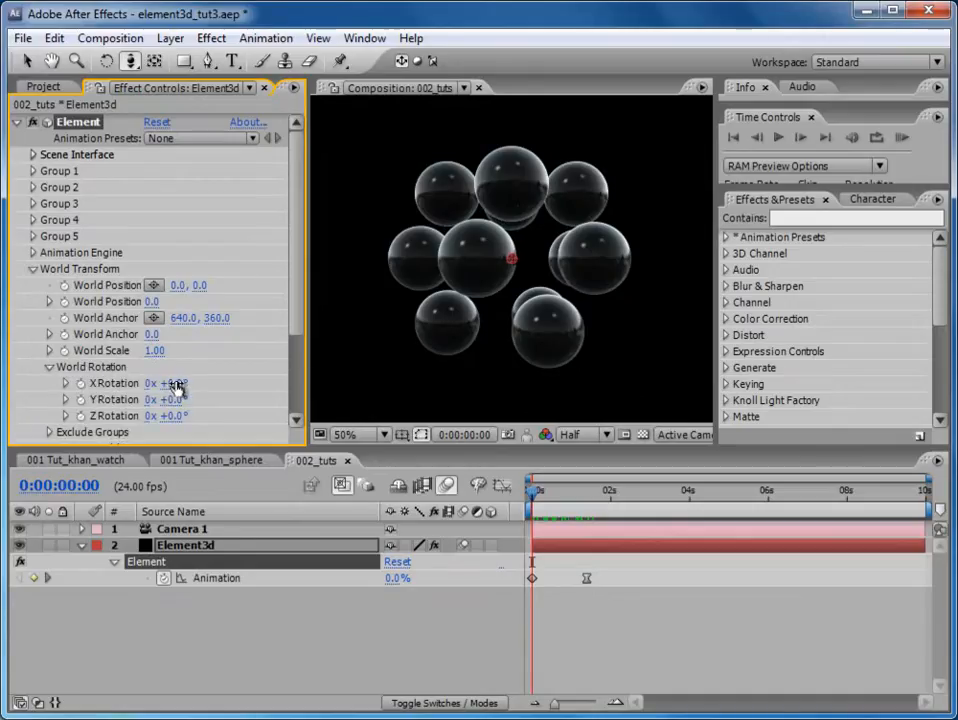
Keyframe World Rotation X, Y and Z at 0° at 0:00:01:09, and at -21°, +38° and +17° at 0:00:00:00.
click(552, 491)
drag(552, 491, 587, 491)
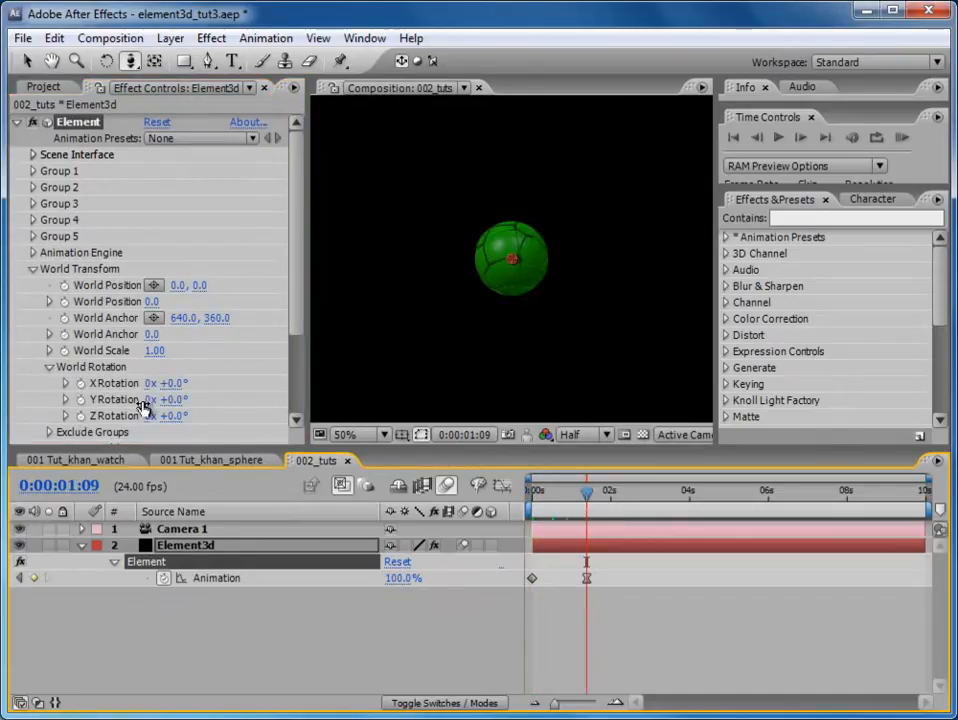
drag(82, 385, 83, 418)
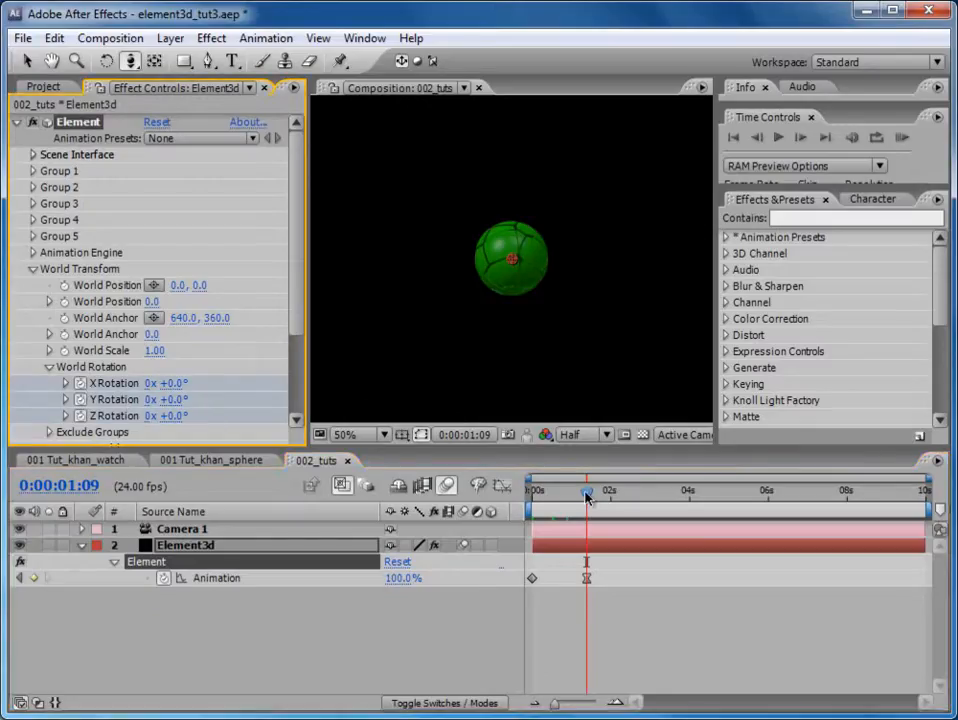
drag(587, 493, 527, 493)
drag(172, 384, 192, 416)
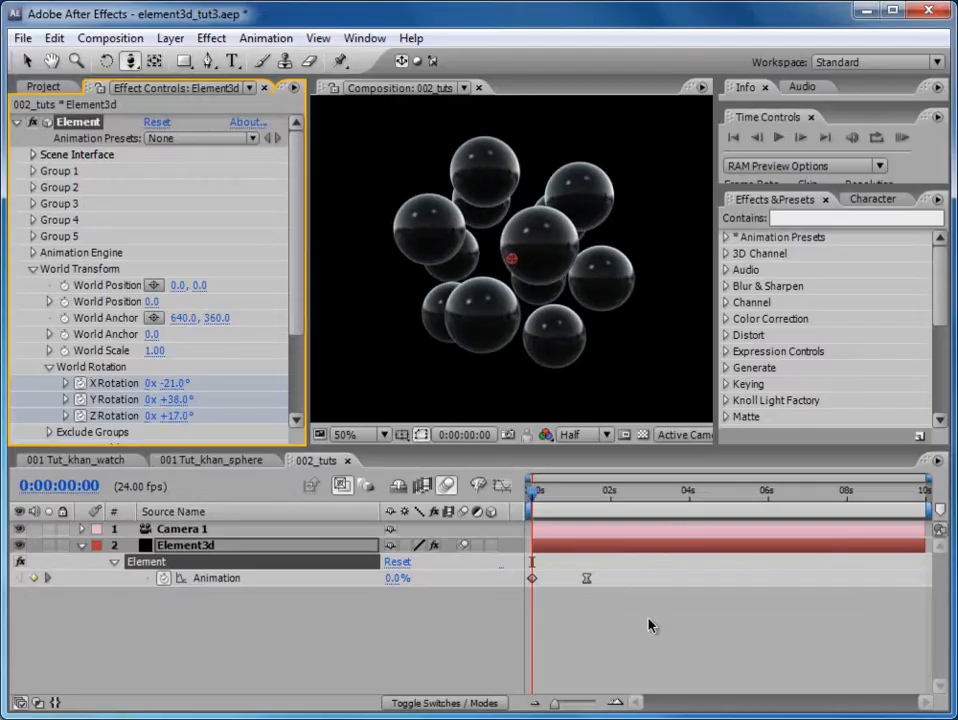
Reveal the Element3d layer's keyframes and apply Easy Ease to the three World Rotation keyframes at 0:00:01:09.
click(595, 546)
key(u)
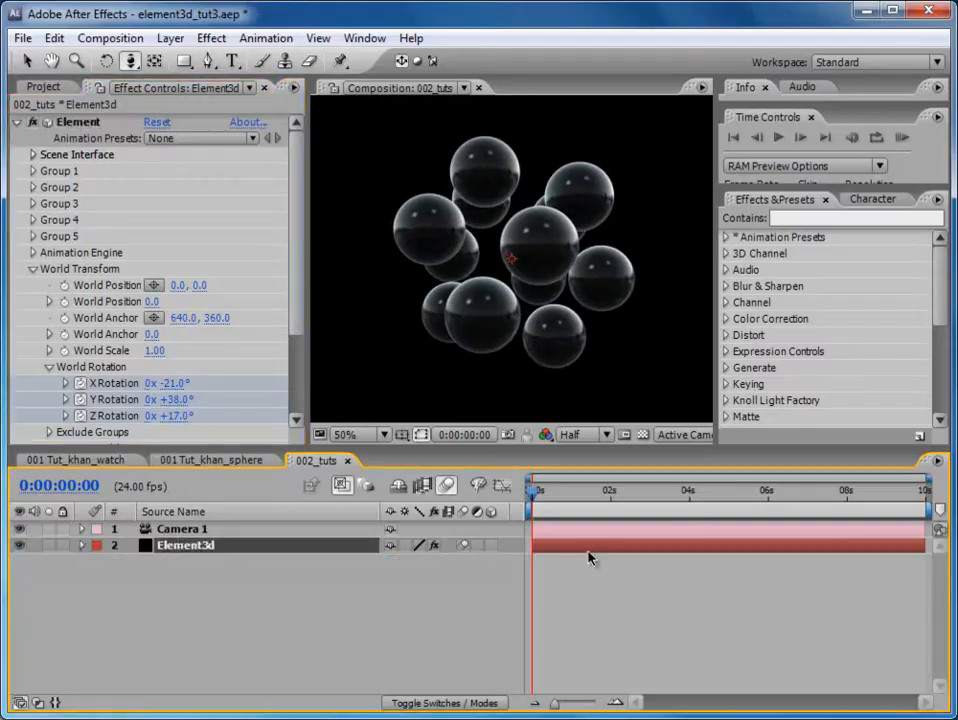
key(u)
drag(603, 588, 576, 636)
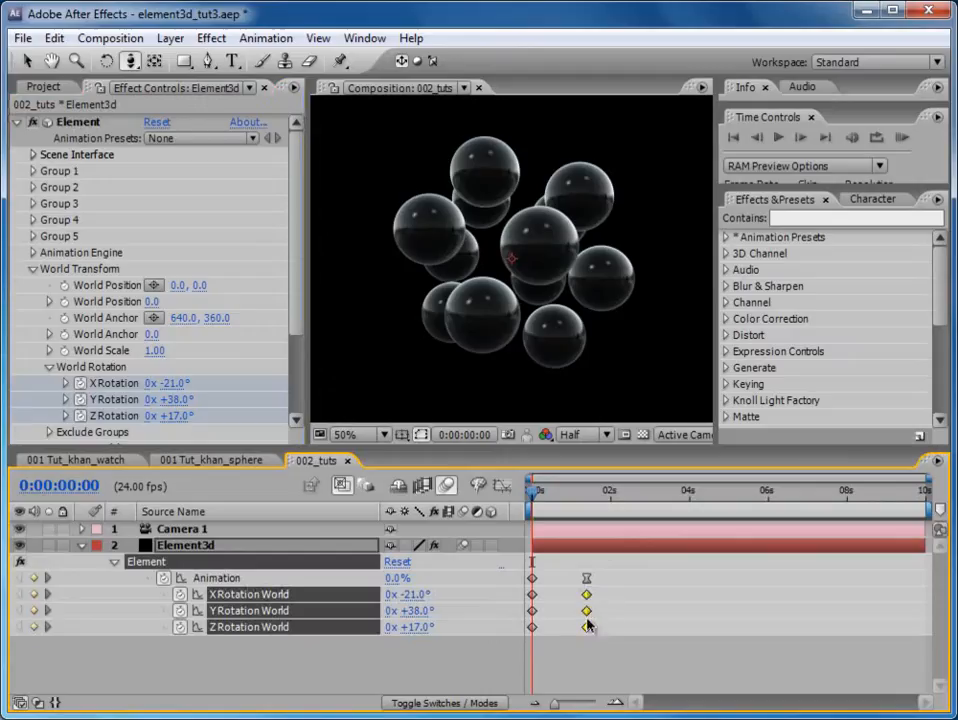
right_click(588, 604)
mouse_move(700, 719)
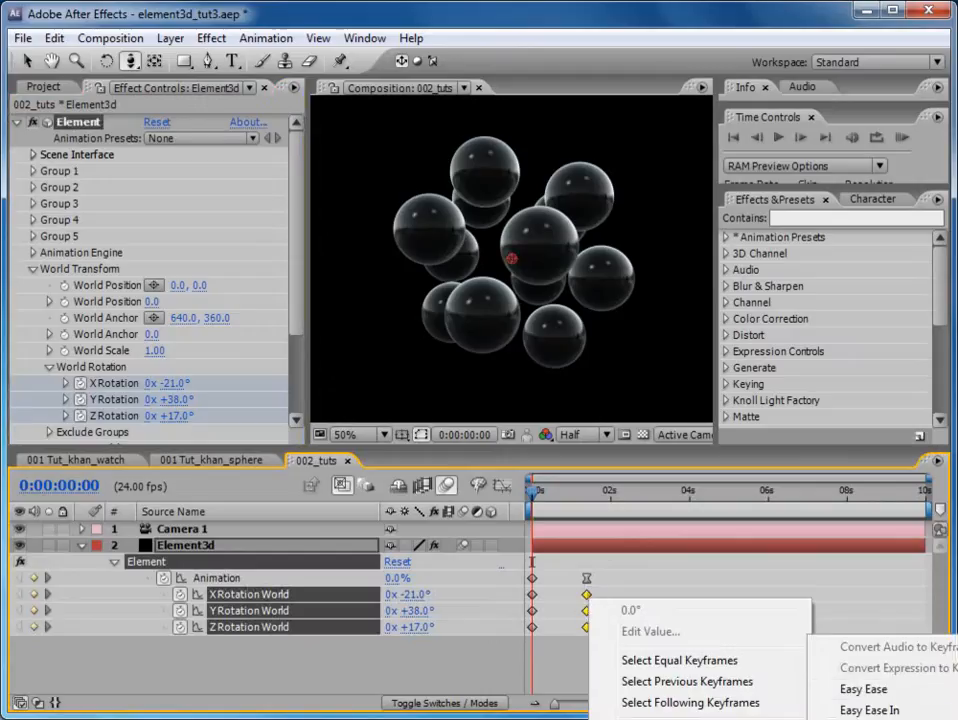
click(858, 691)
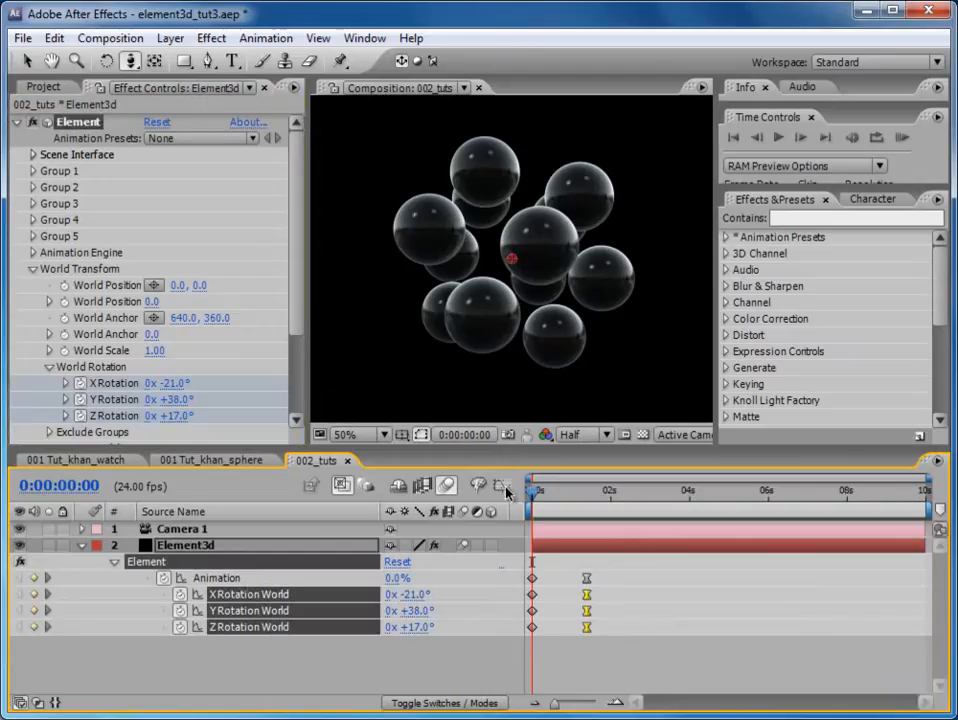
Scrub and RAM-preview the rotating shatter animation, then return to 0:00:00:00.
drag(535, 496, 560, 503)
click(900, 137)
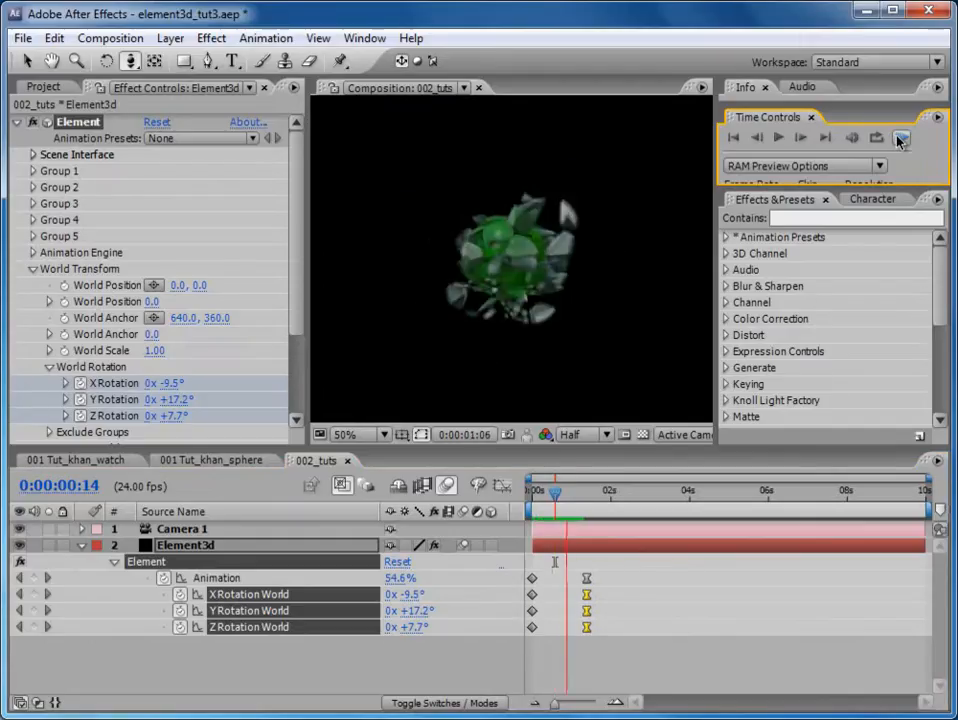
click(900, 141)
drag(550, 498, 533, 497)
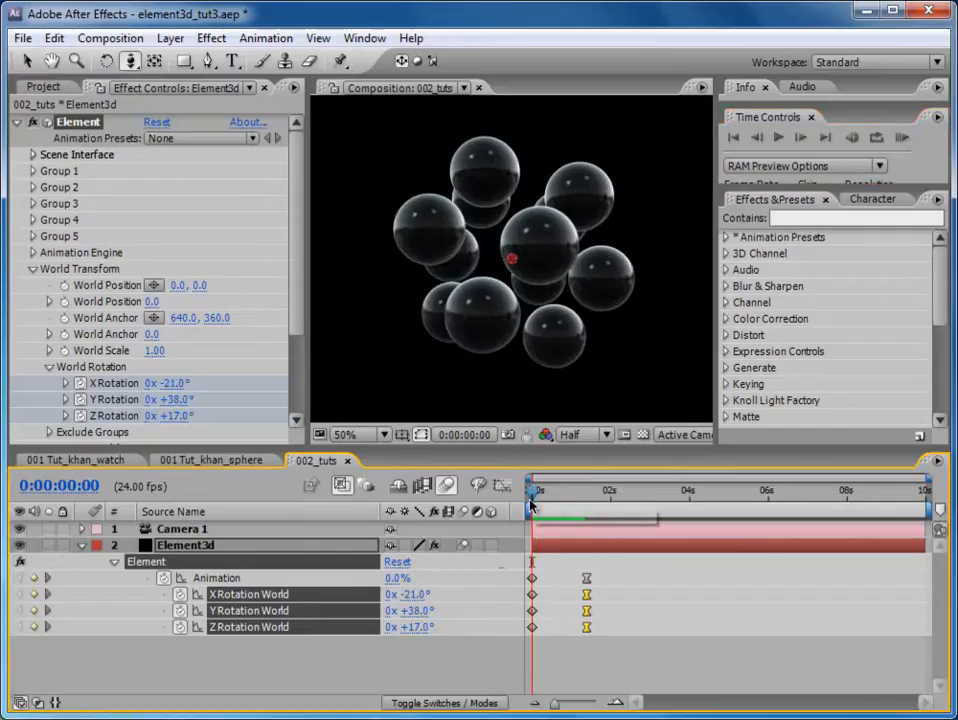
Start Camera 1's Position keyframing at 0:00:00:02, removing the keyframe first set at 0:00:00:00.
click(227, 531)
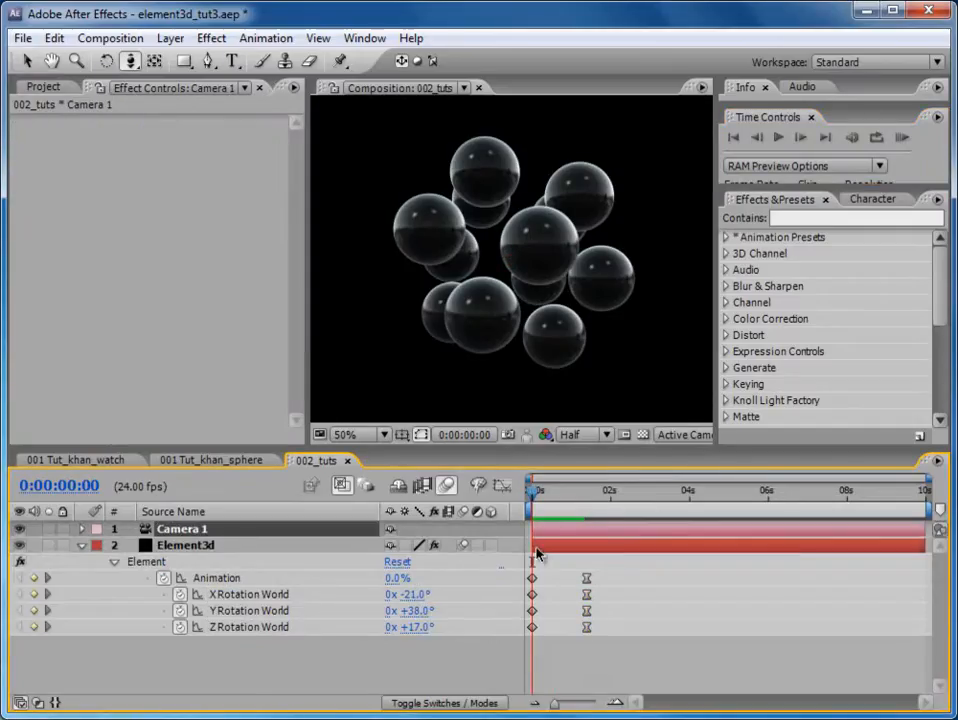
key(p)
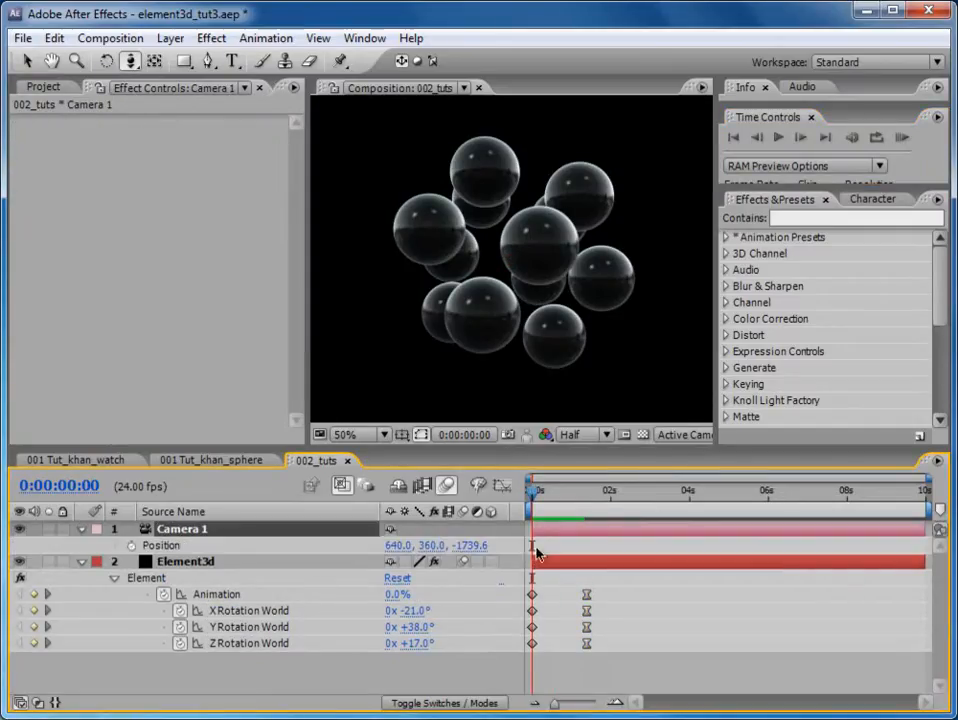
click(131, 547)
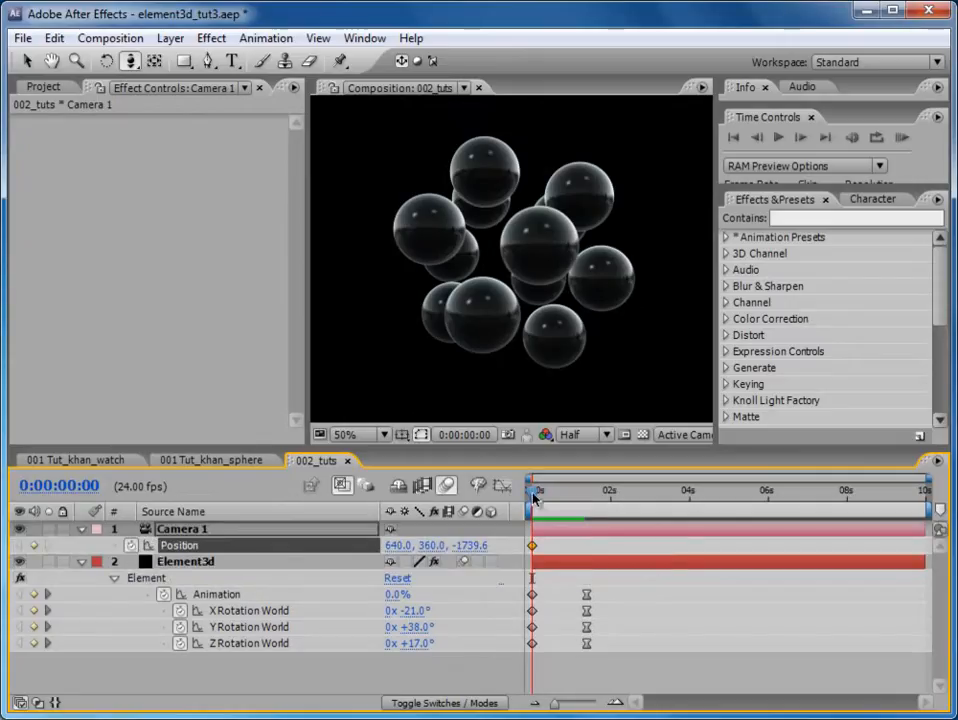
drag(532, 492, 537, 499)
key(Delete)
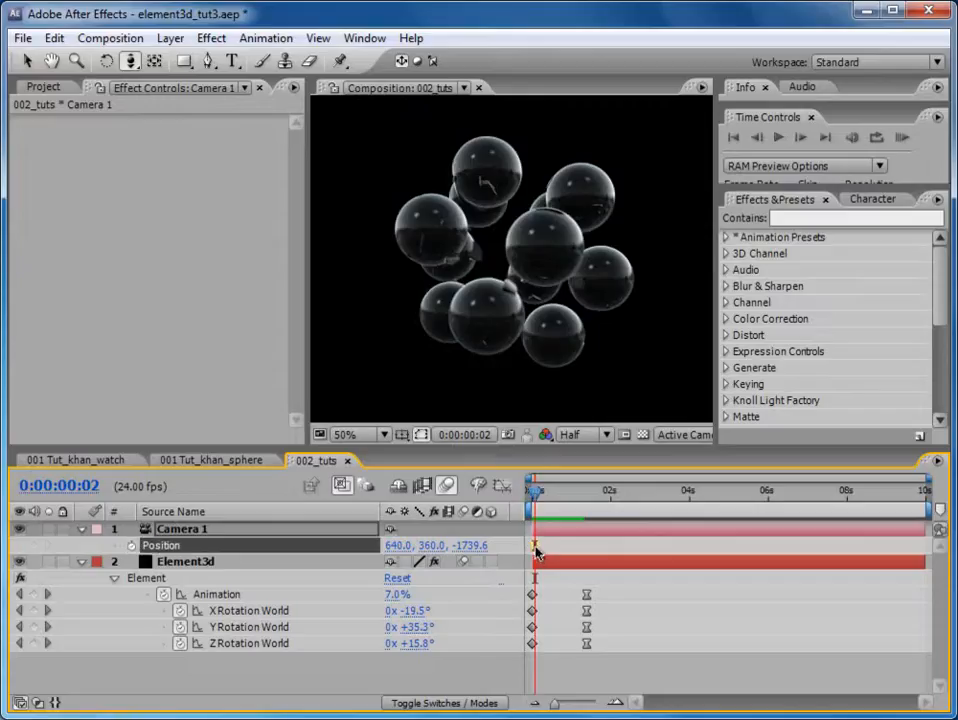
click(132, 546)
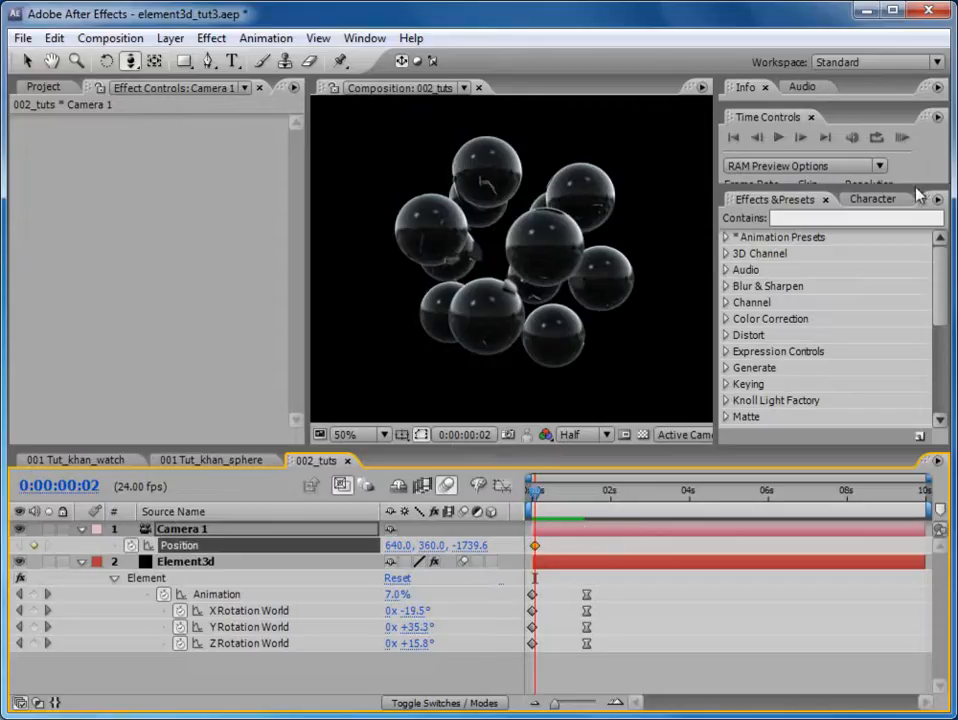
Step forward six frames and add a second Camera 1 Position keyframe at 0:00:00:08.
click(800, 138)
click(800, 138)
click(800, 138)
click(800, 138)
click(800, 138)
click(800, 138)
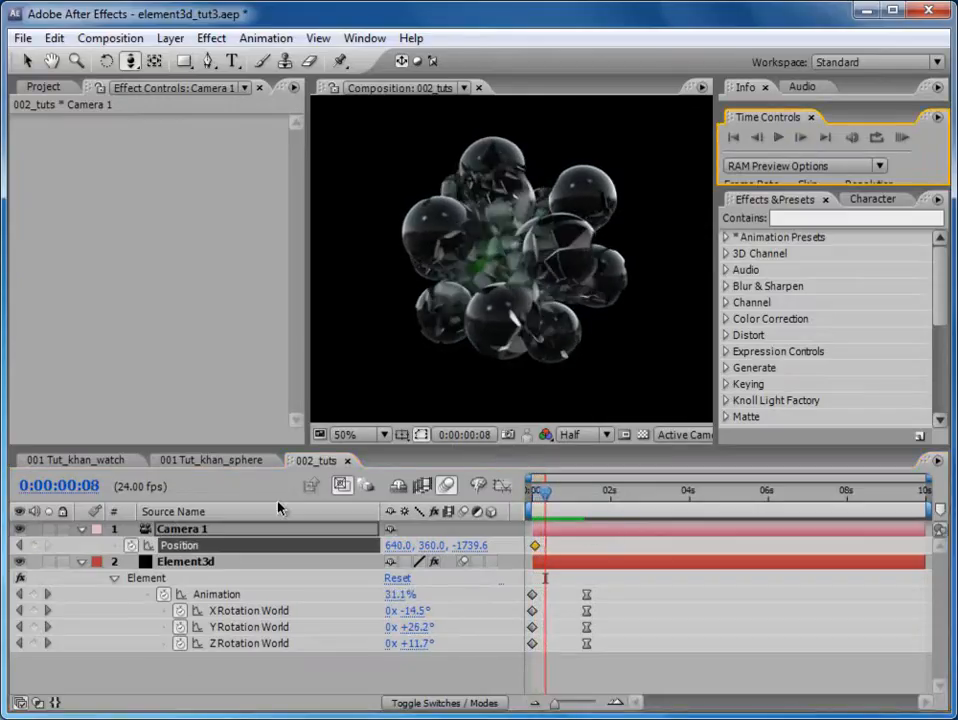
click(34, 545)
Apply The Wiggler to the two Camera 1 Position keyframes with a frequency of 25 and a magnitude of 20, and preview the shake.
drag(557, 710, 588, 710)
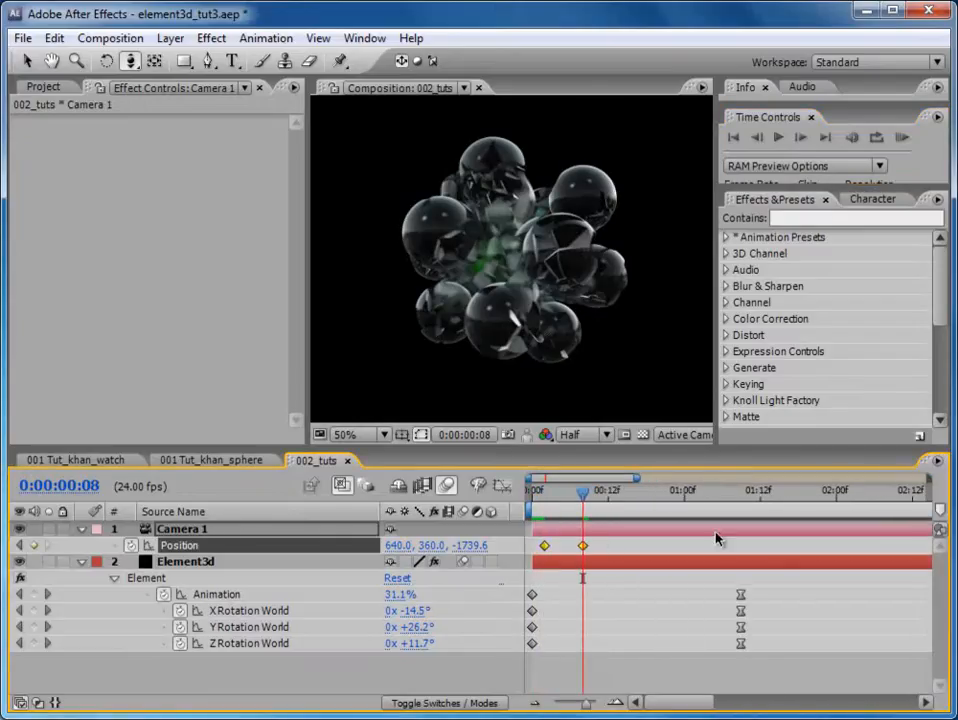
click(362, 40)
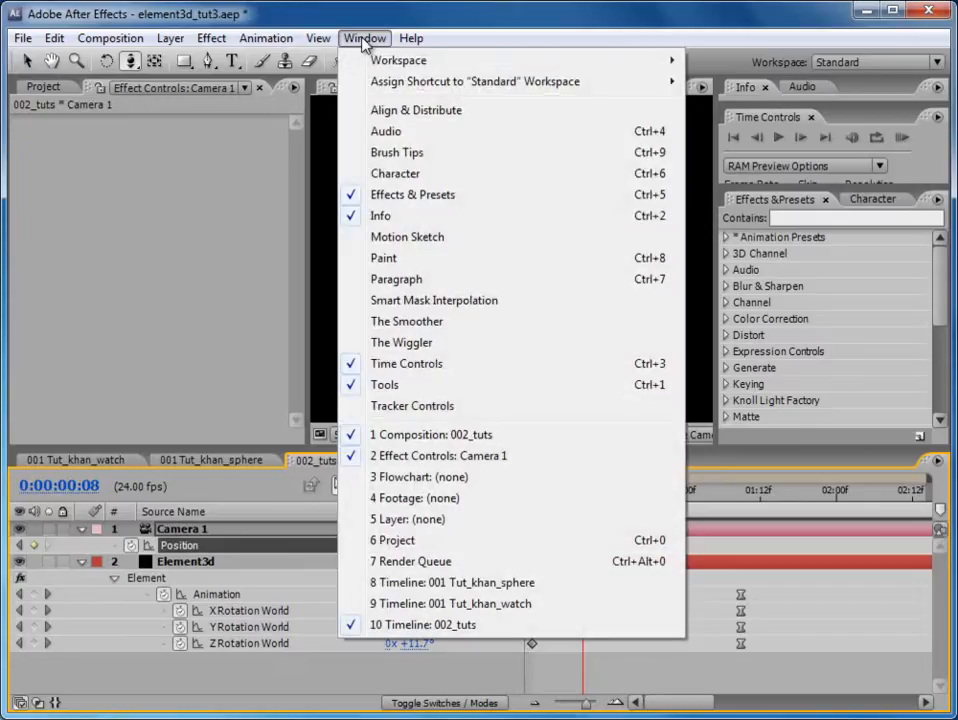
click(395, 342)
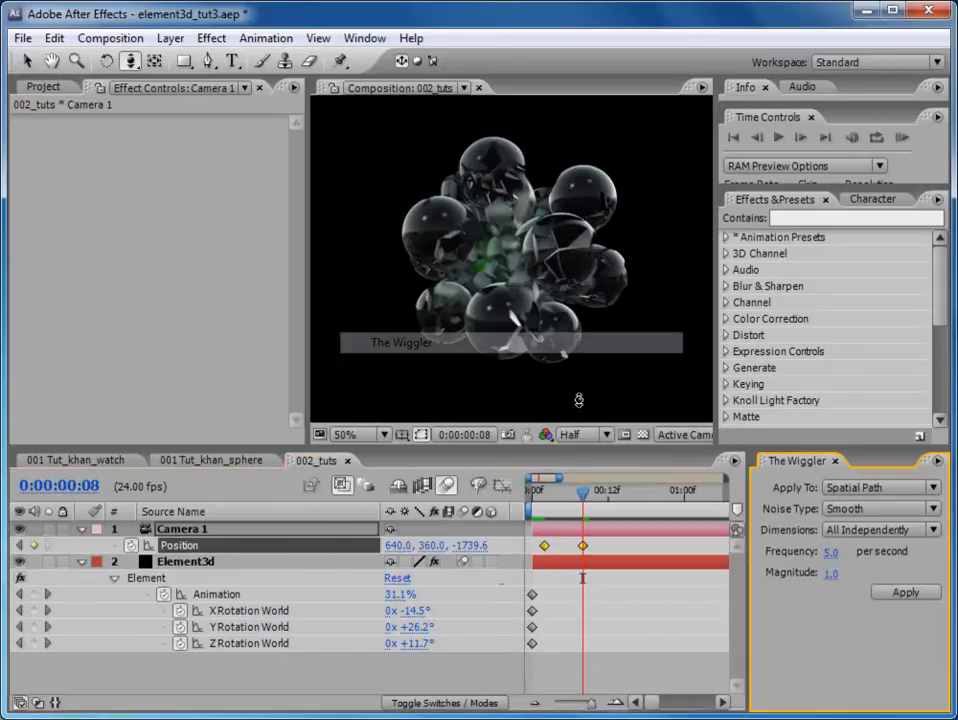
click(831, 553)
text(25)
click(831, 574)
text(20)
key(Return)
click(905, 592)
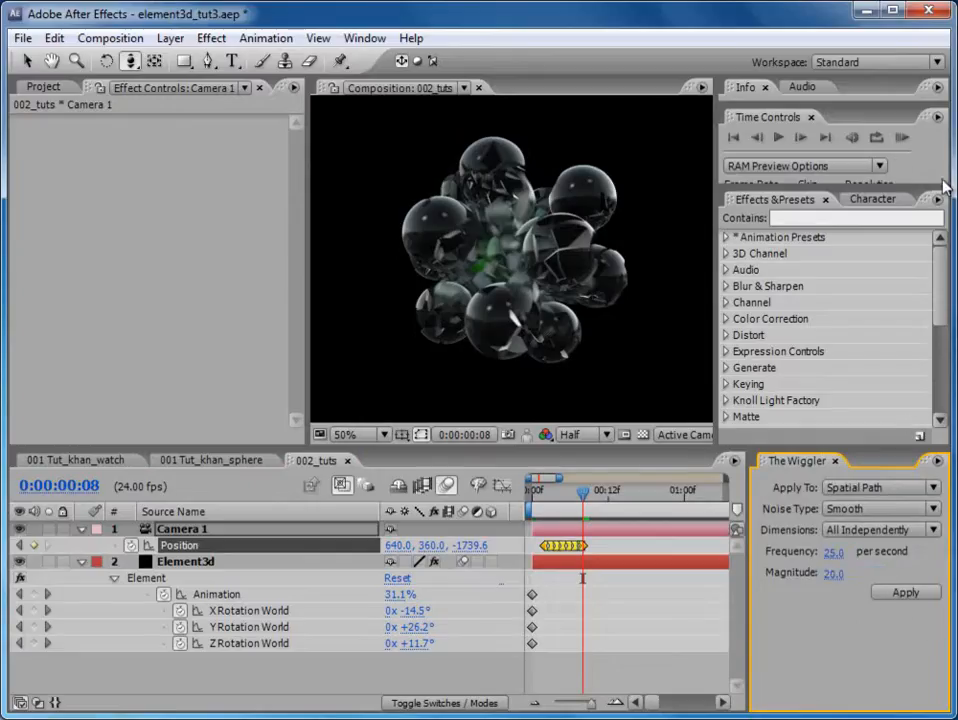
click(902, 137)
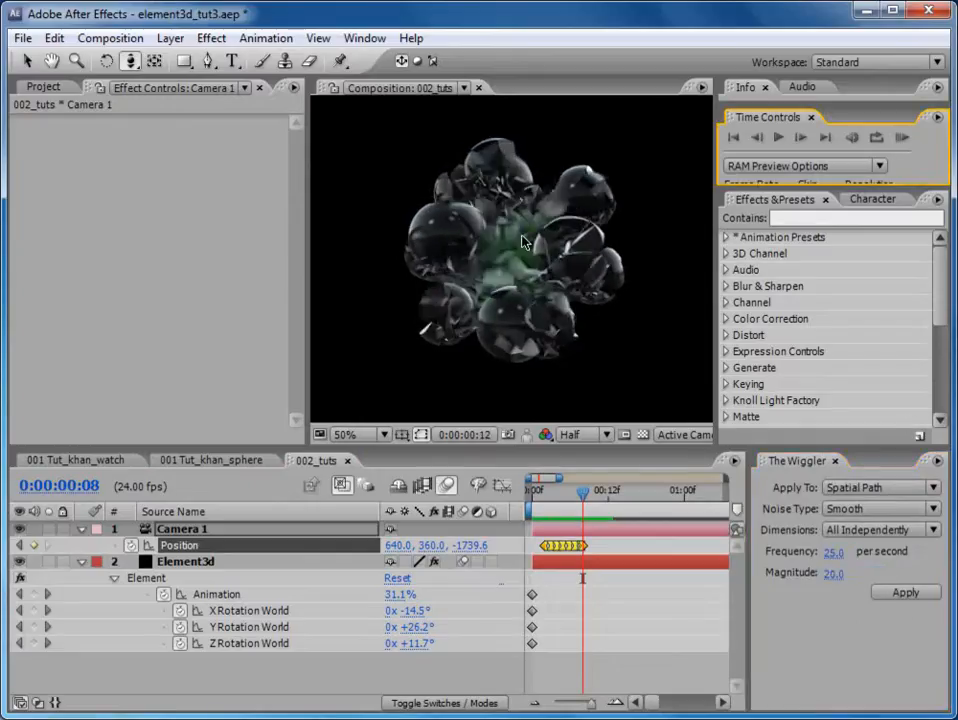
click(903, 140)
Add Camera 1 Position keyframes just before and at 0:00:01:09, and wiggle them at frequency 25 and magnitude 20.
drag(533, 502, 569, 712)
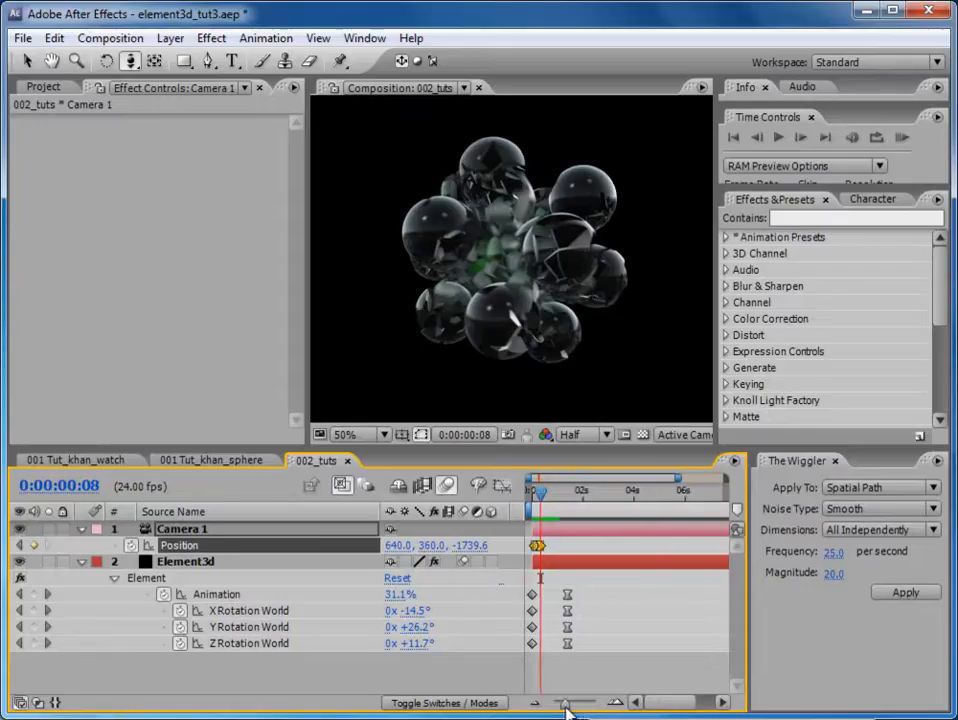
drag(555, 494, 582, 497)
click(34, 546)
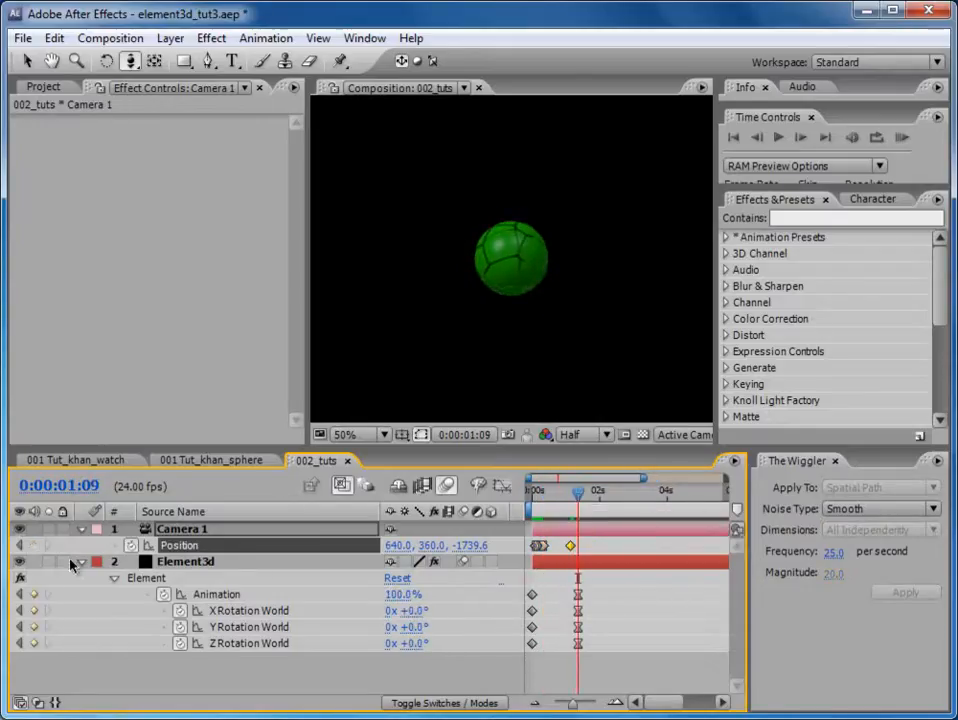
drag(597, 548, 567, 563)
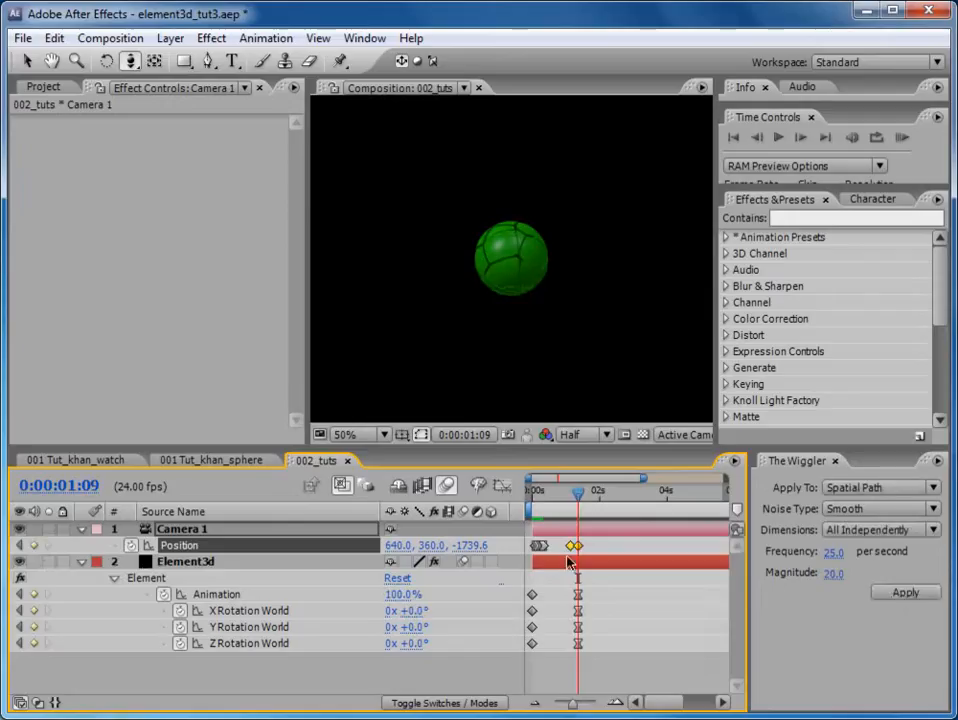
click(897, 594)
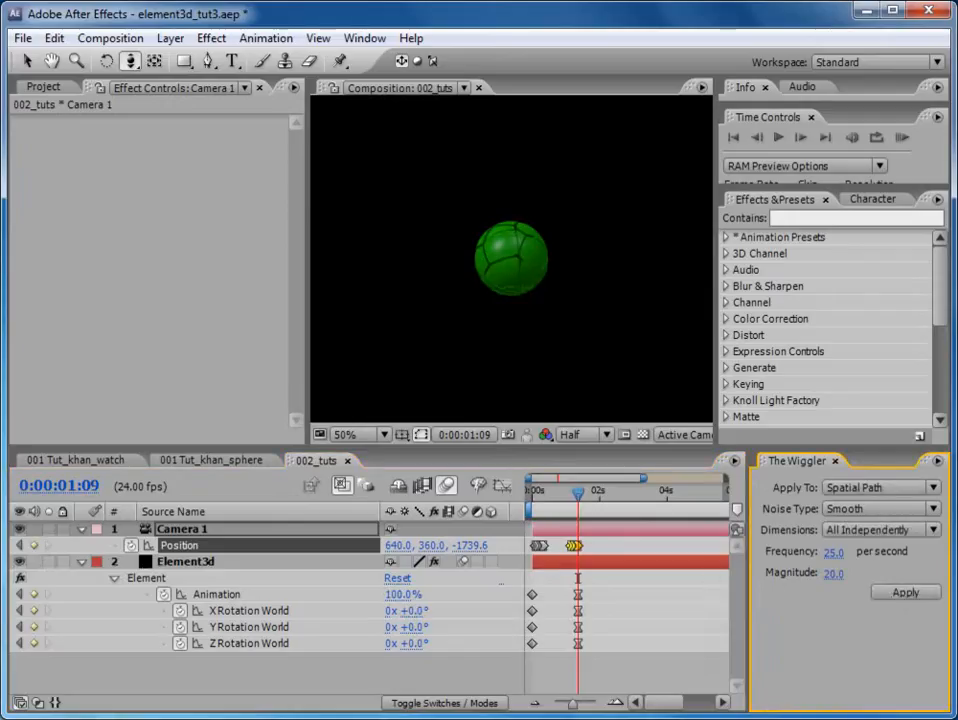
Shorten the work area to end at about two seconds and RAM-preview the camera shake.
drag(567, 703, 553, 703)
drag(724, 508, 573, 508)
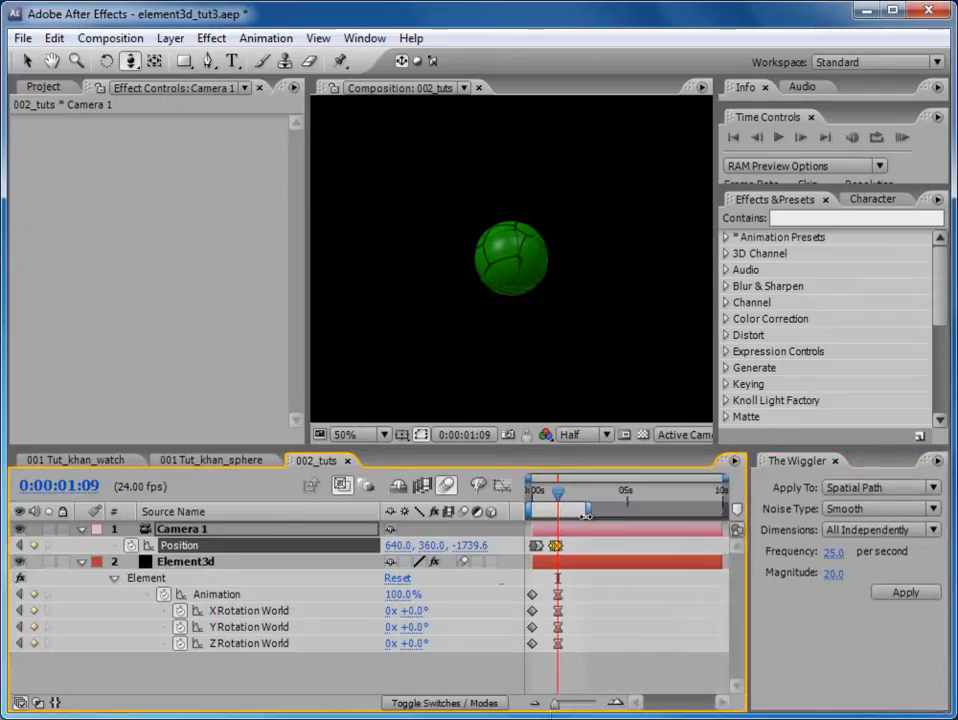
drag(559, 708, 590, 706)
click(901, 138)
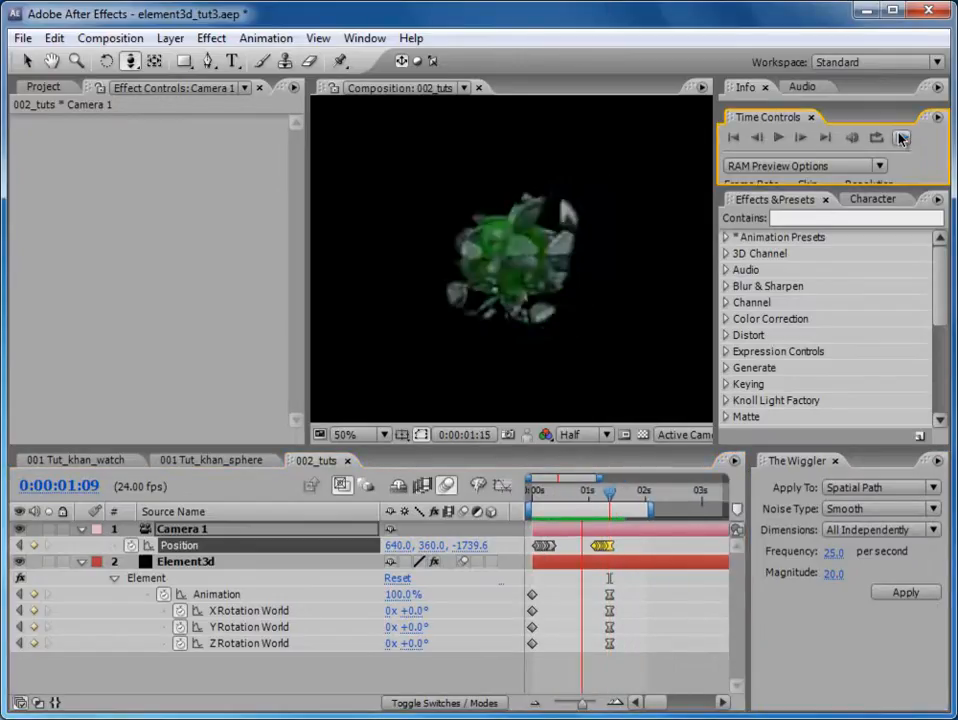
click(901, 138)
Collapse the Camera 1 and Element3d layer properties and expand the GFX folder among the project items.
click(82, 529)
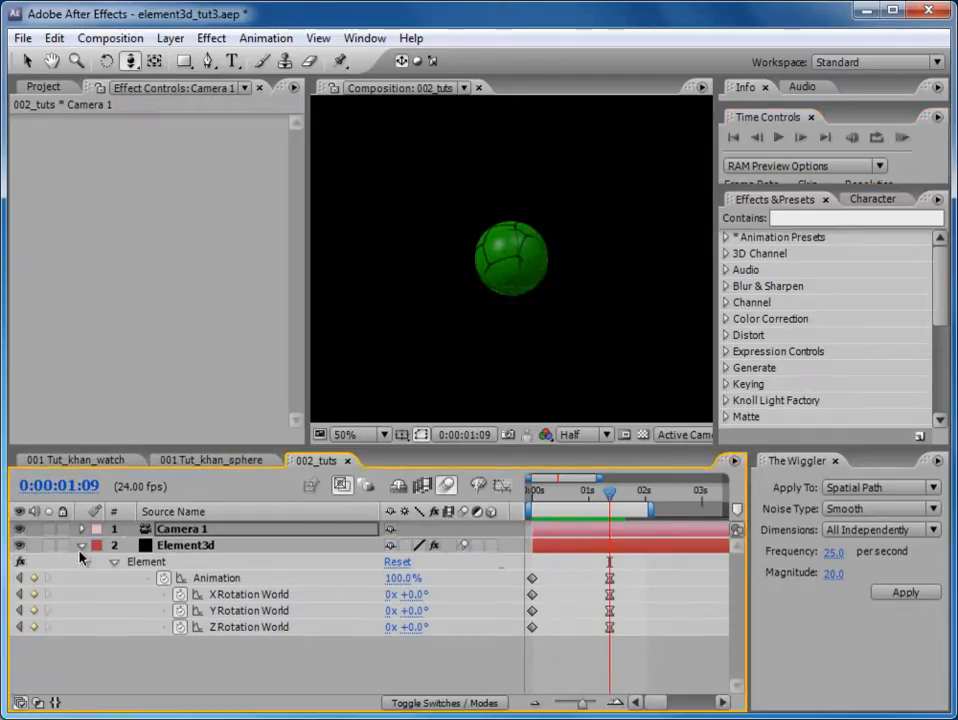
click(82, 545)
click(44, 88)
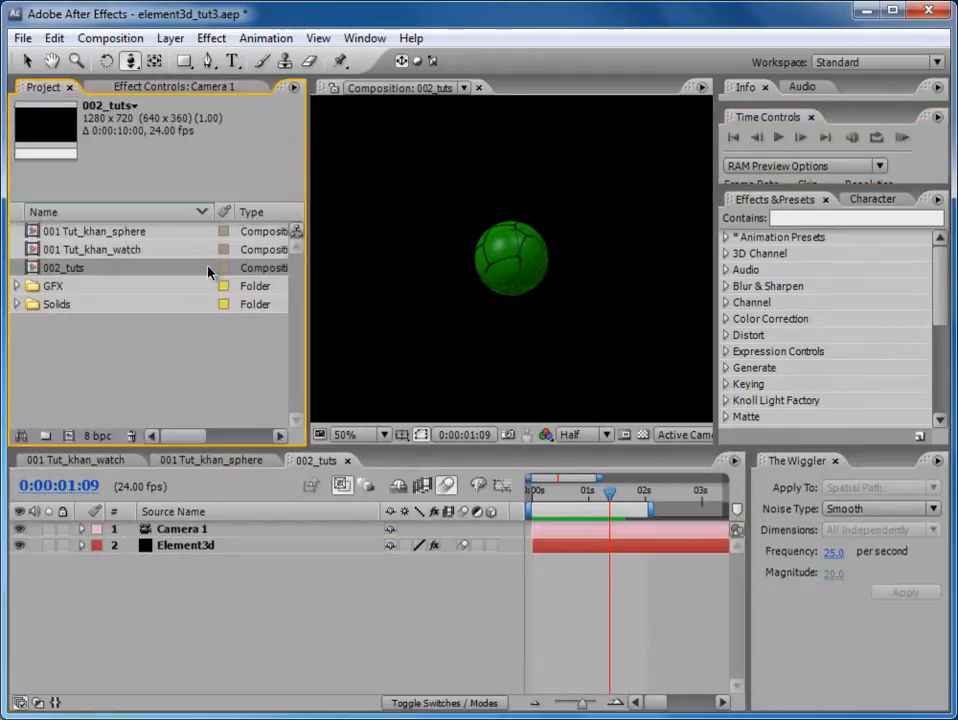
click(16, 286)
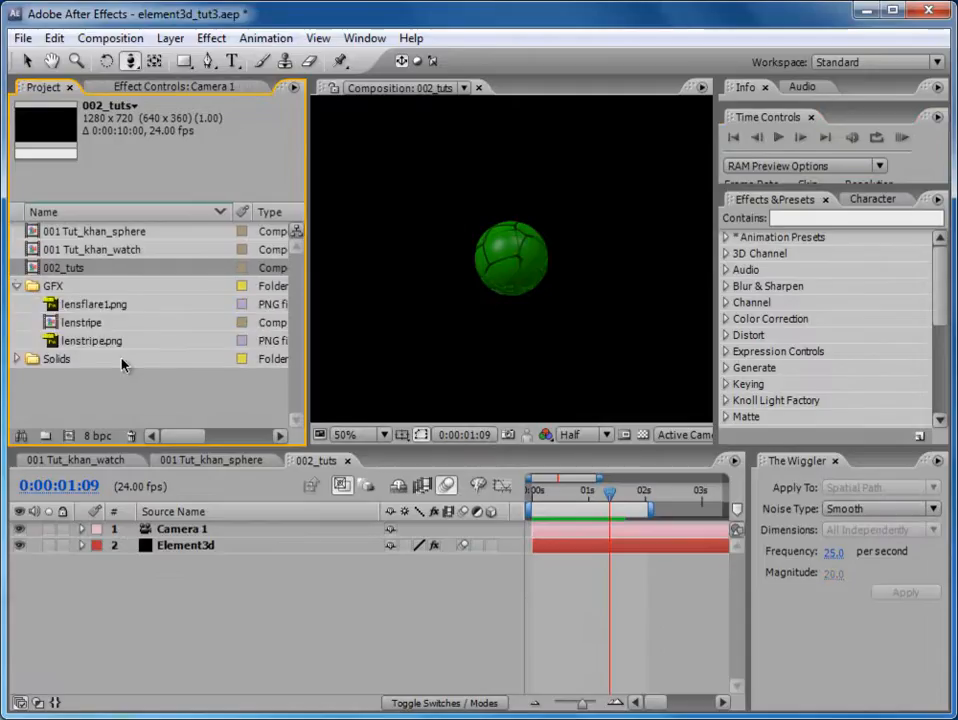
Add the lenstripe composition from the GFX folder below Camera 1 in 002_tuts and widen the composition viewer.
click(91, 327)
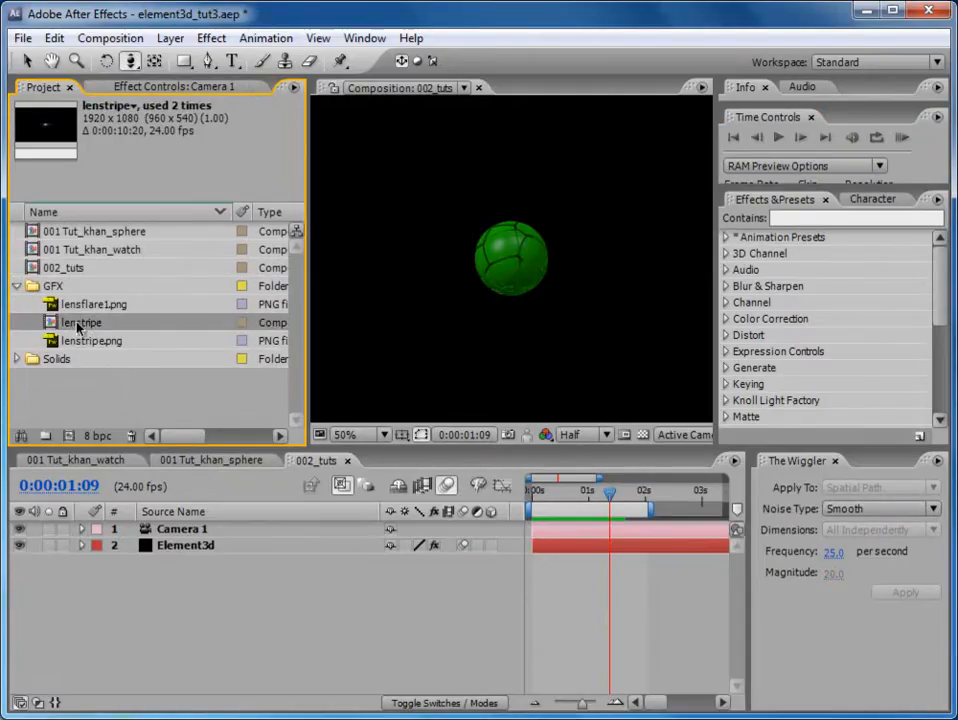
drag(80, 327, 172, 541)
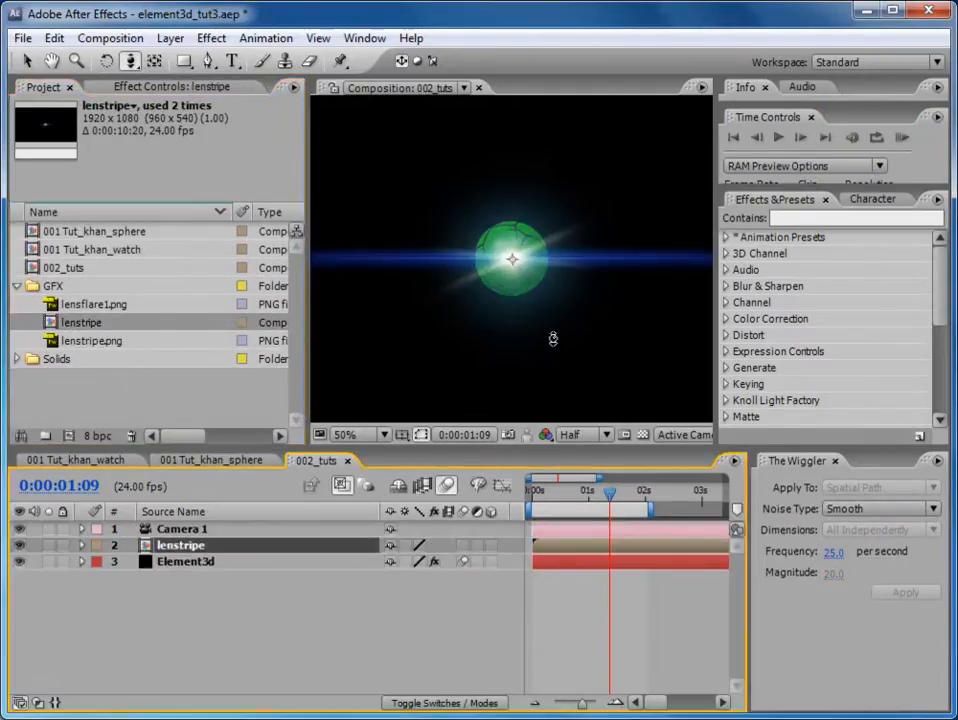
key(Home)
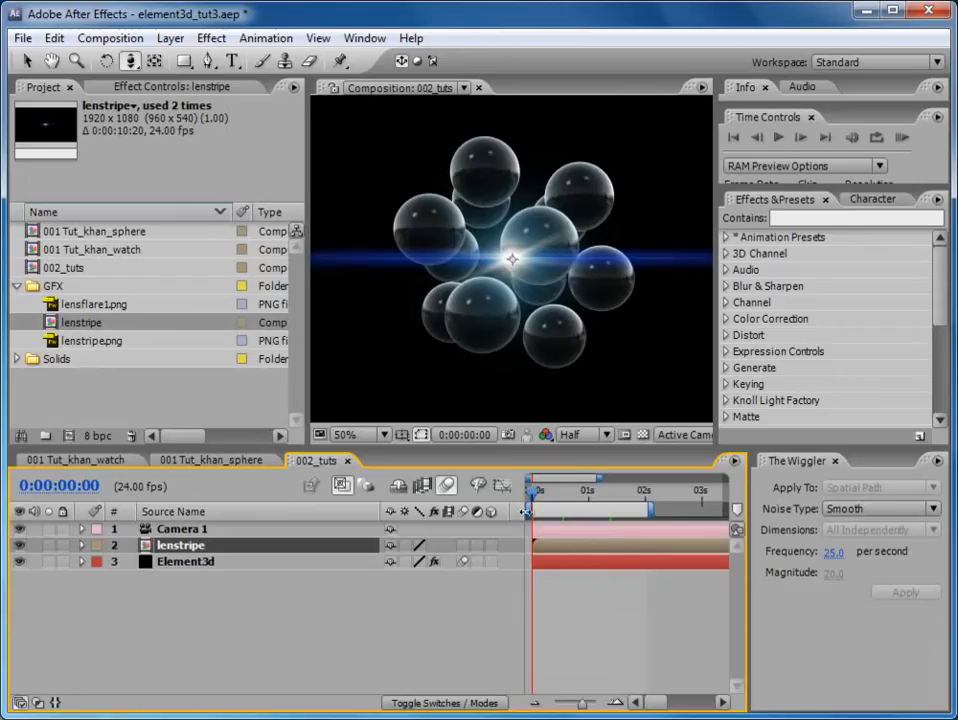
drag(307, 280, 250, 280)
Keyframe the lenstripe layer's Scale at 0% at 0:00:00:00.
key(s)
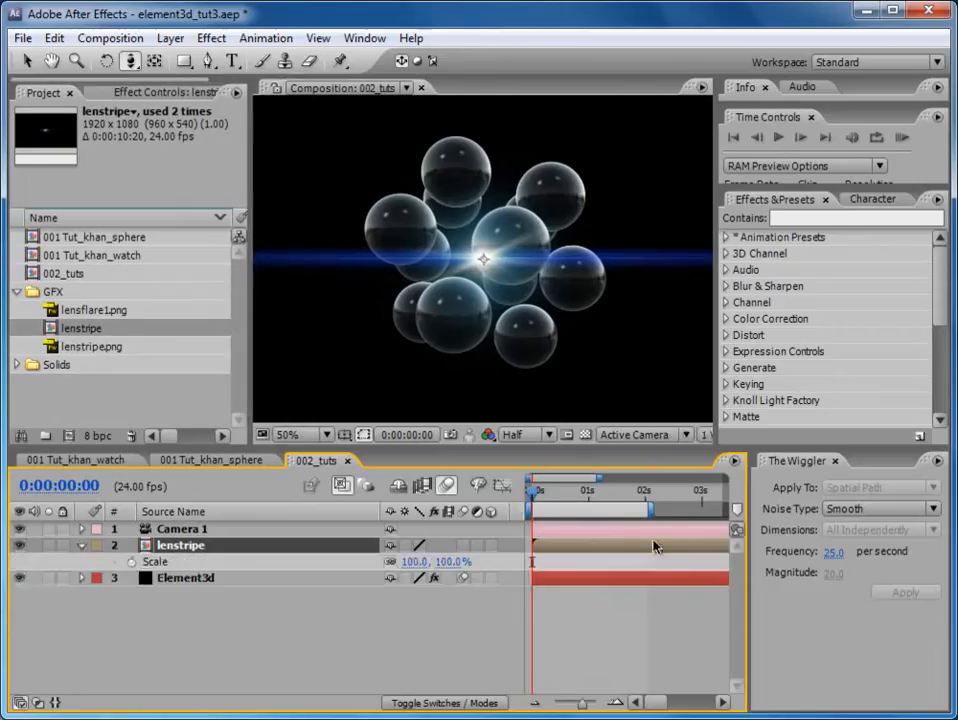
drag(432, 562, 213, 568)
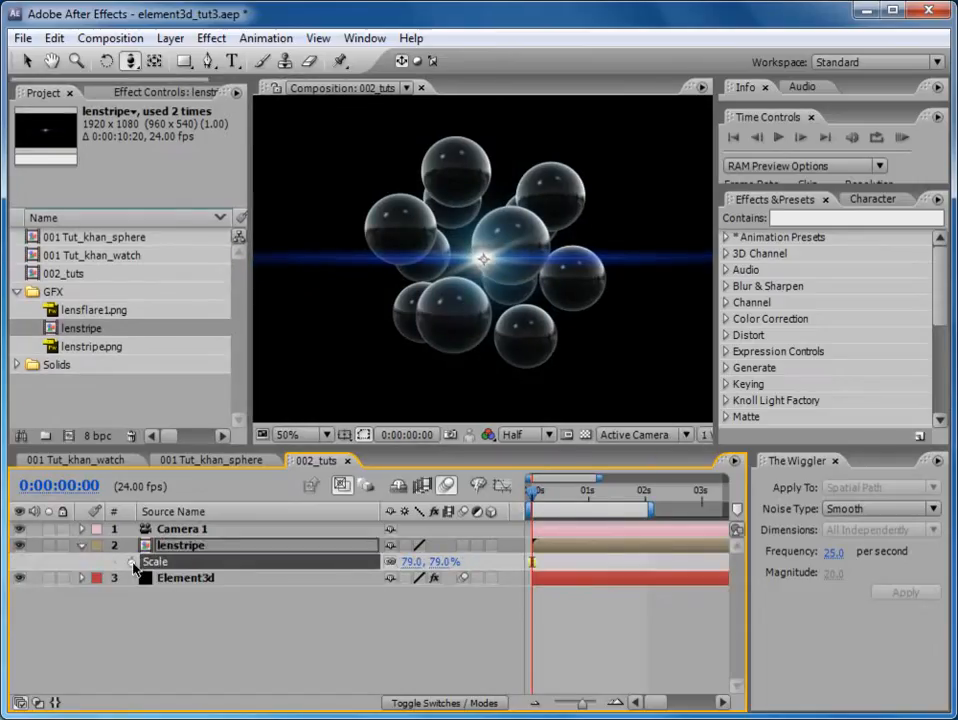
click(410, 562)
key(Return)
click(133, 562)
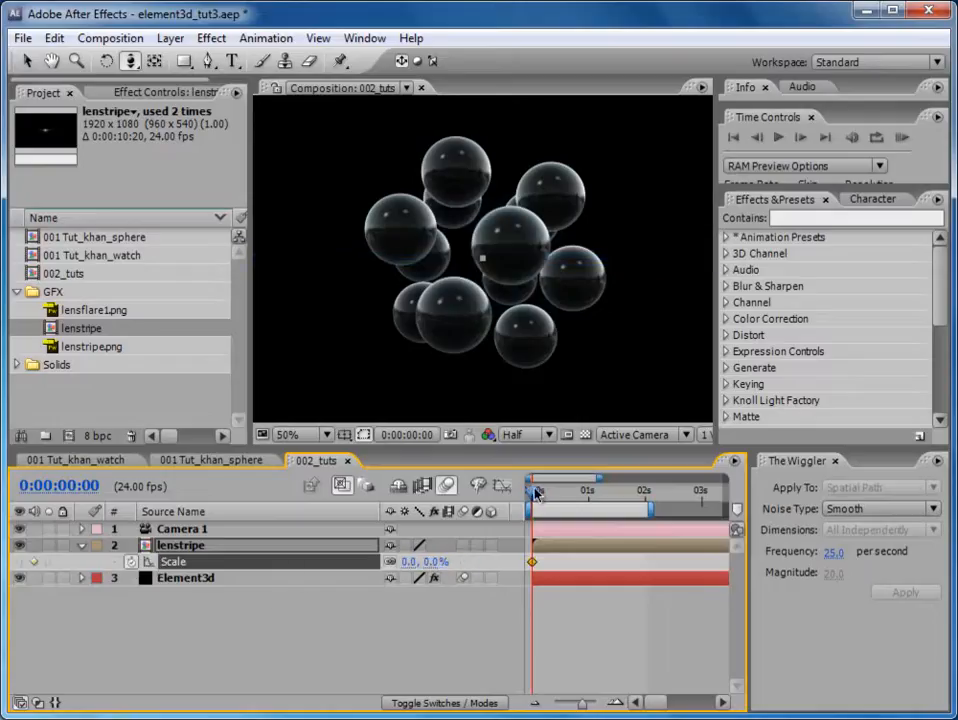
Add a lenstripe Scale keyframe of 70% at 0:00:00:02.
drag(533, 494, 538, 494)
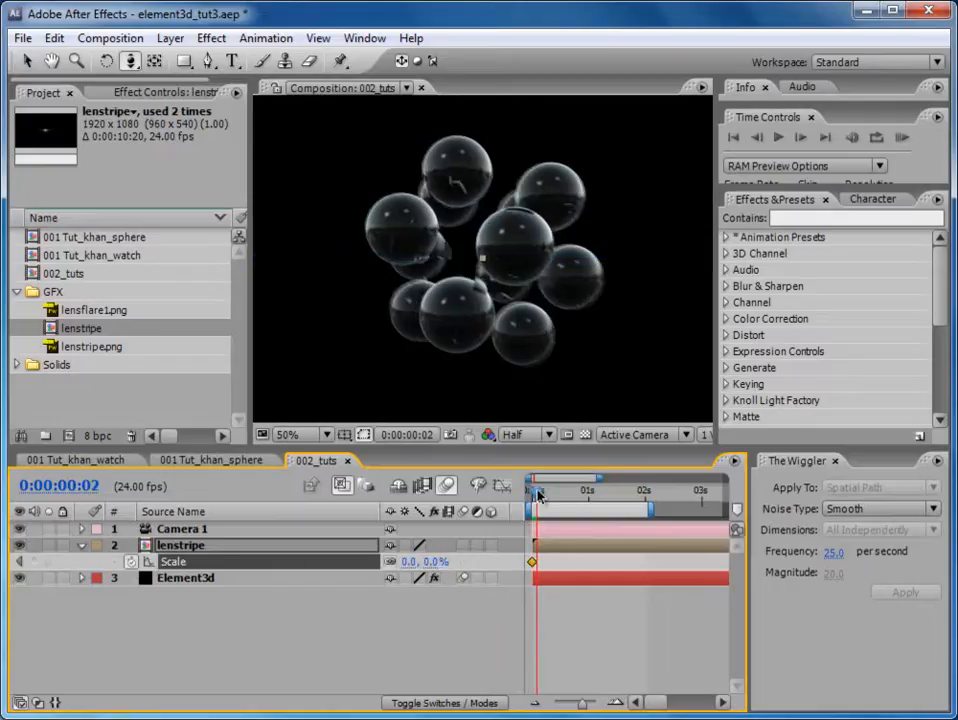
click(408, 562)
text(70)
key(Return)
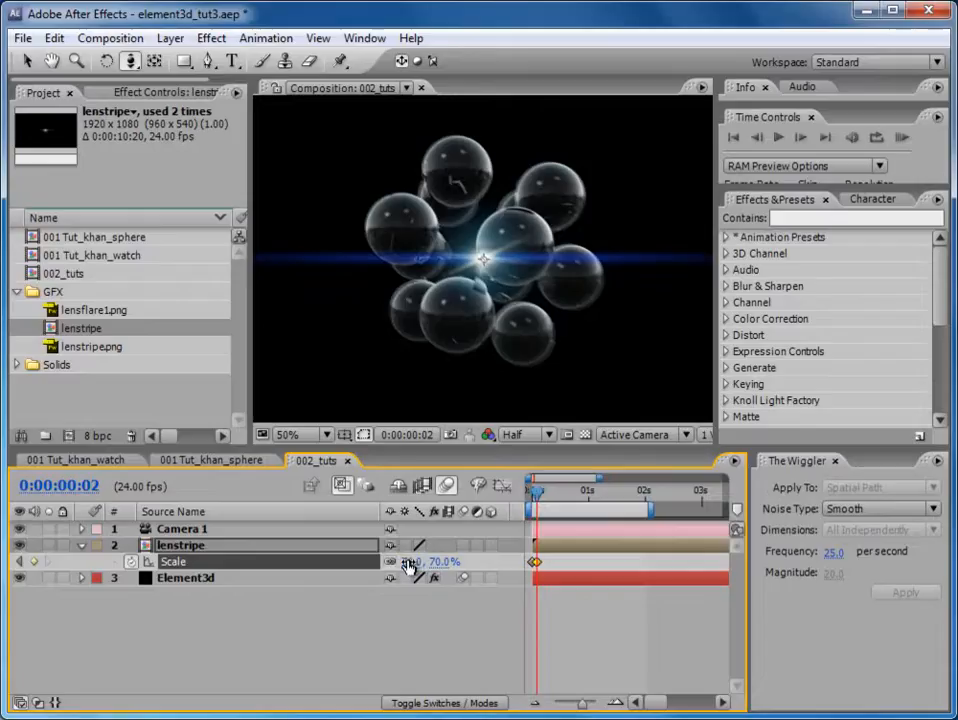
Apply Easy Ease to the lenstripe Scale keyframes, with the growth starting at 0:00:00:02, and RAM-preview the flare.
right_click(537, 566)
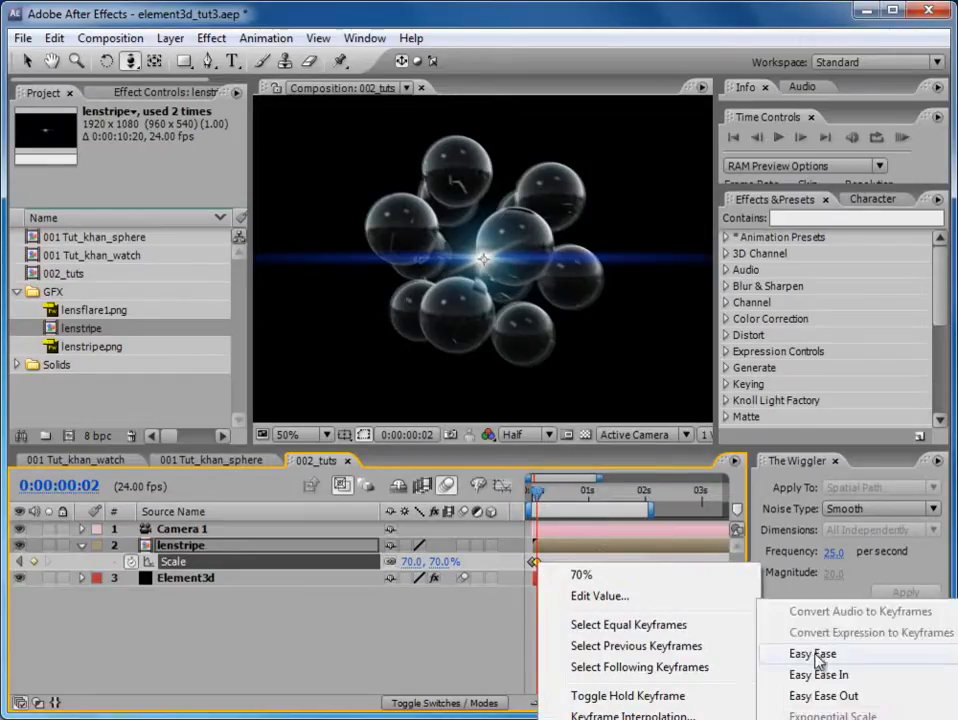
click(812, 658)
click(902, 138)
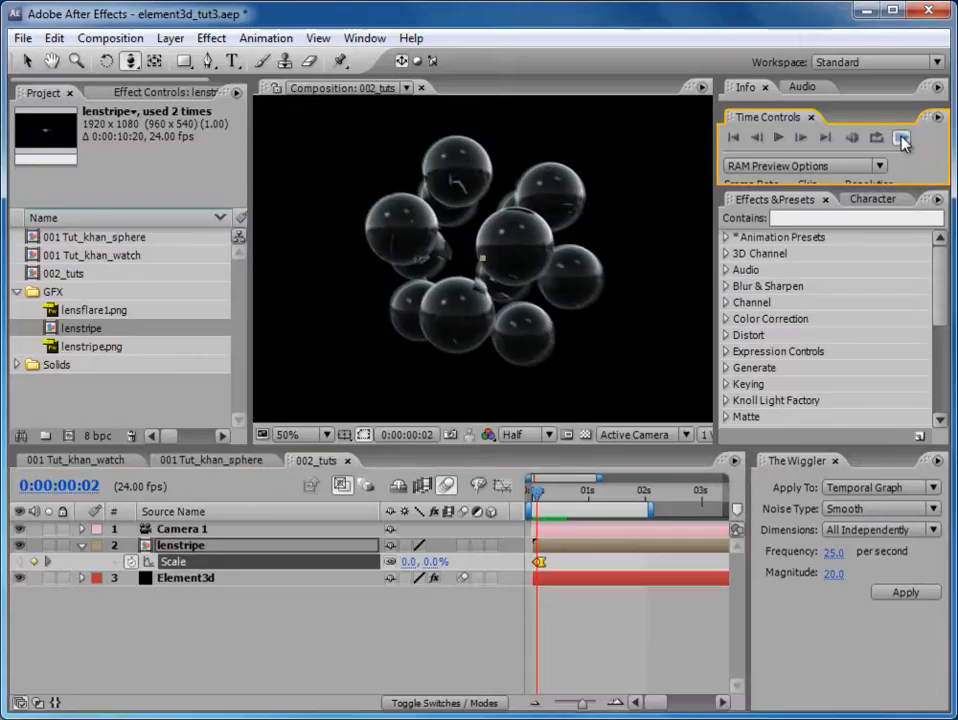
click(903, 140)
Set the lenstripe layer's blending mode to Add and check the flare at 0:00:00:14.
click(412, 705)
click(425, 545)
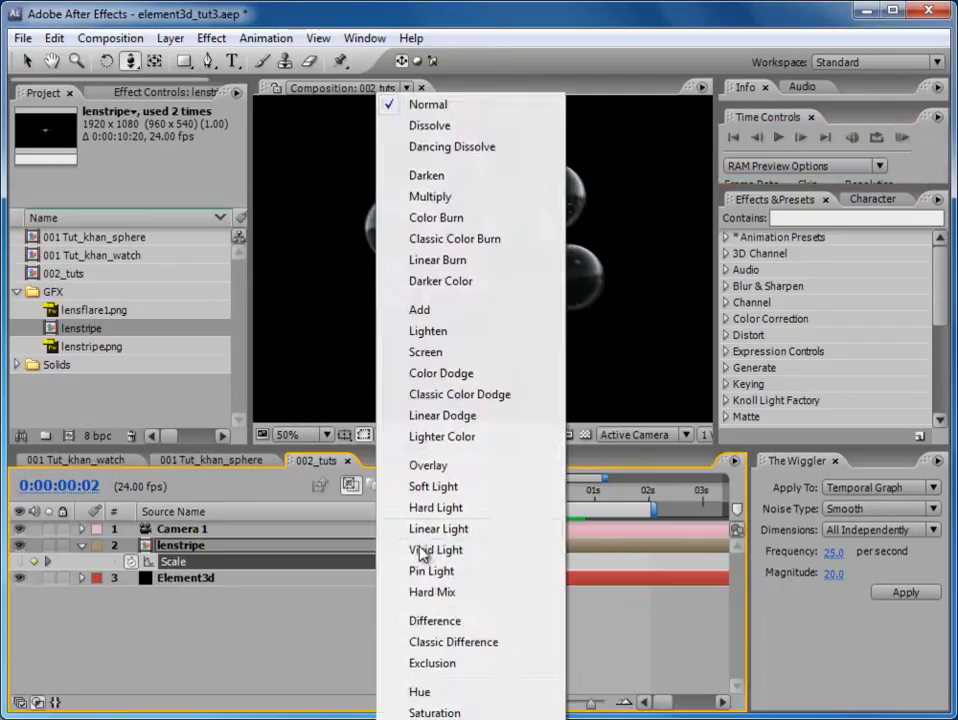
click(419, 310)
drag(545, 497, 571, 507)
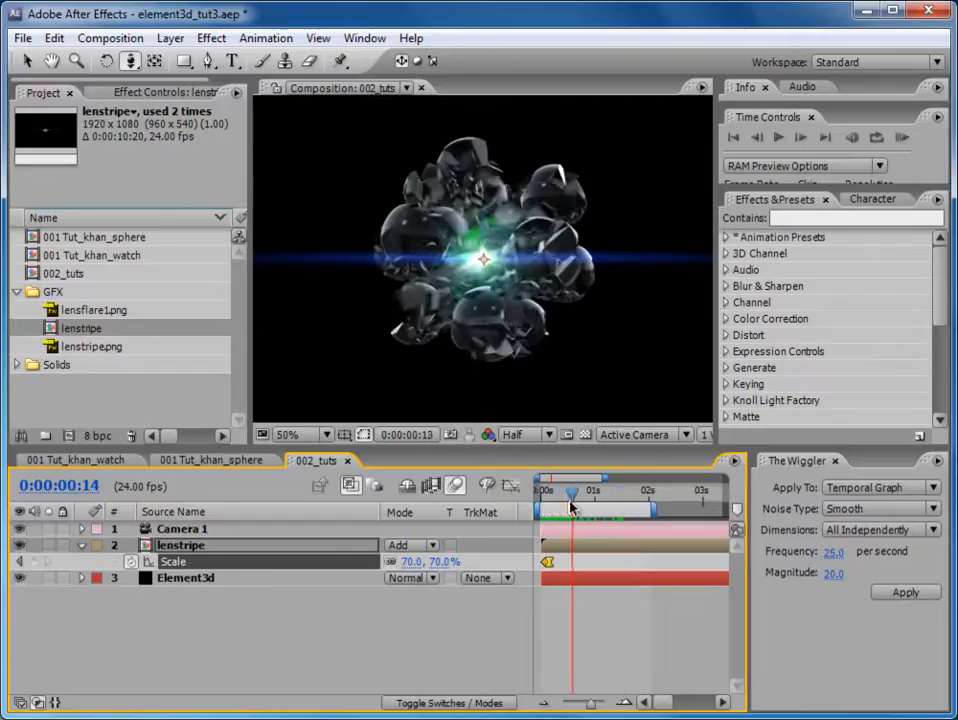
Give the lenstripe layer's Opacity the expression wiggle(10,50) and RAM-preview the flicker.
click(554, 546)
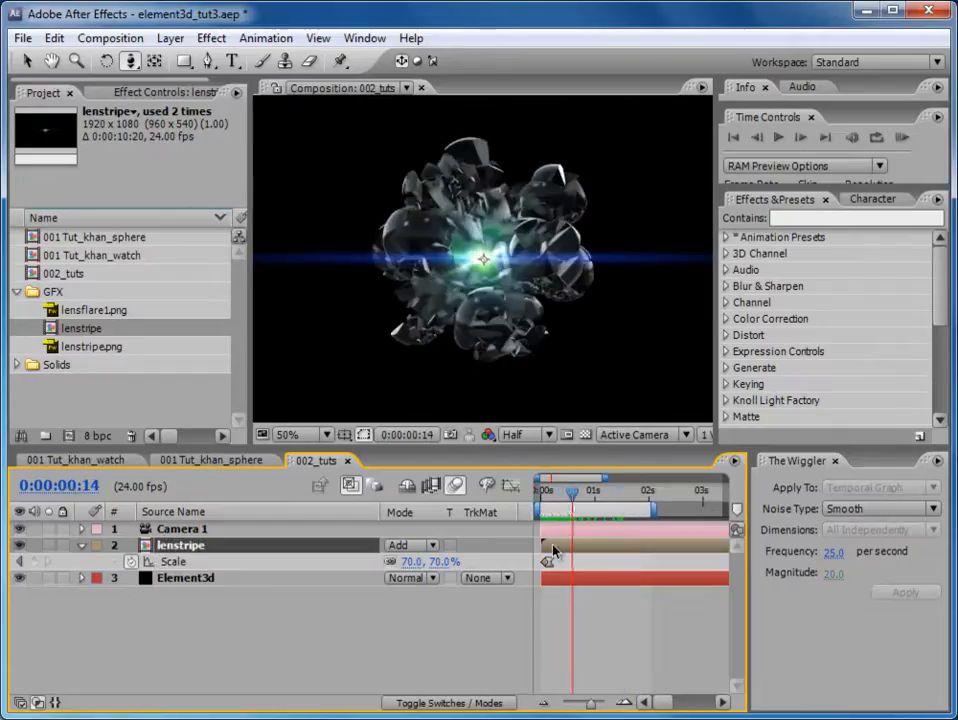
key(t)
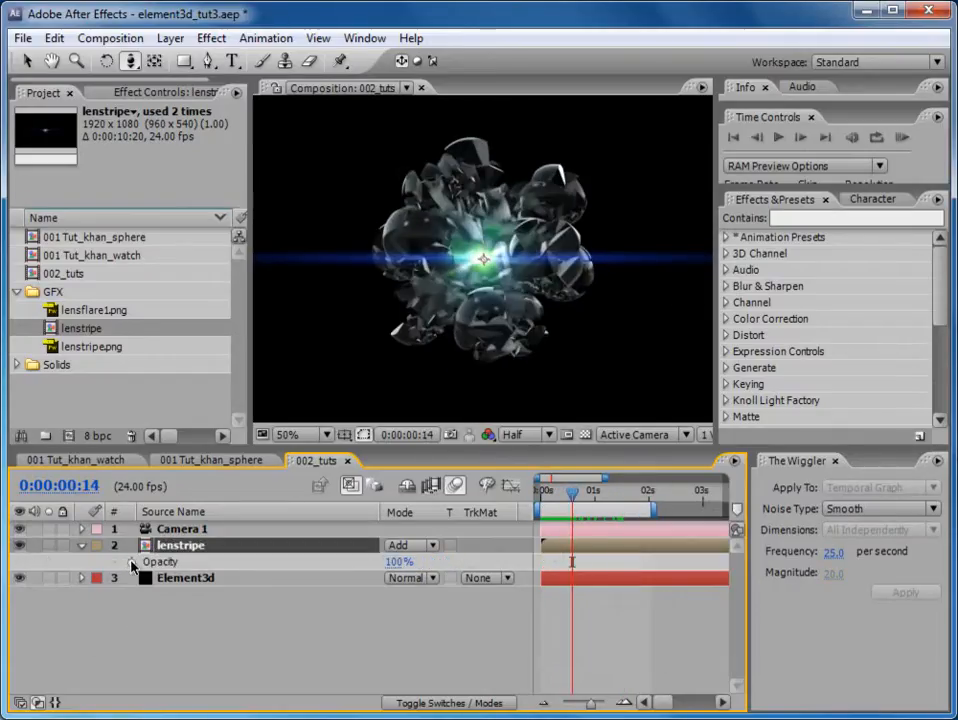
alt+click(131, 562)
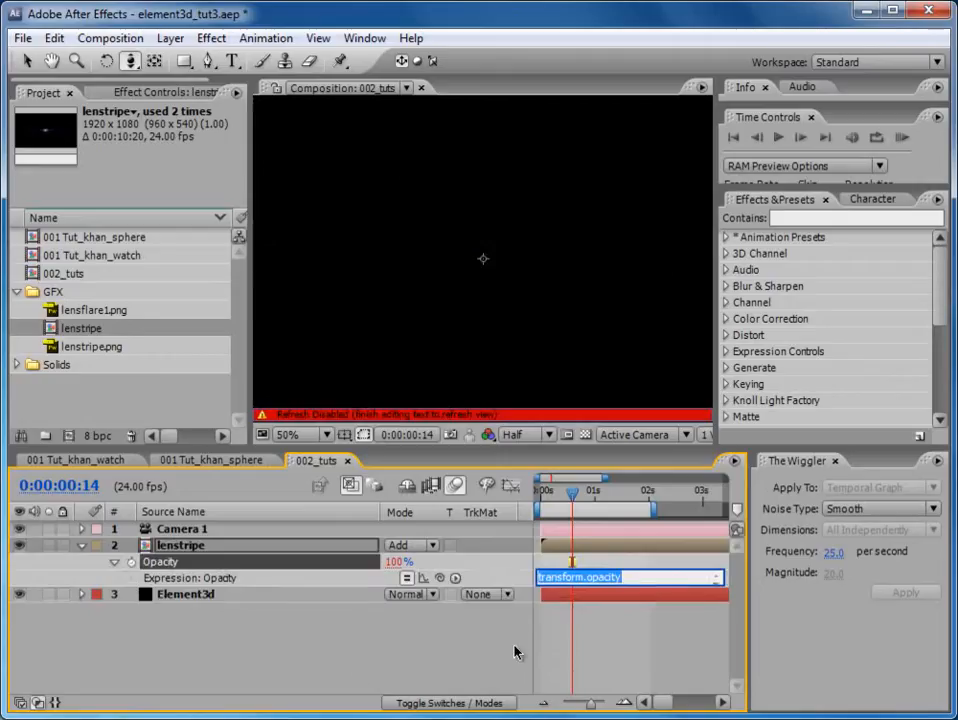
text(wiggle)
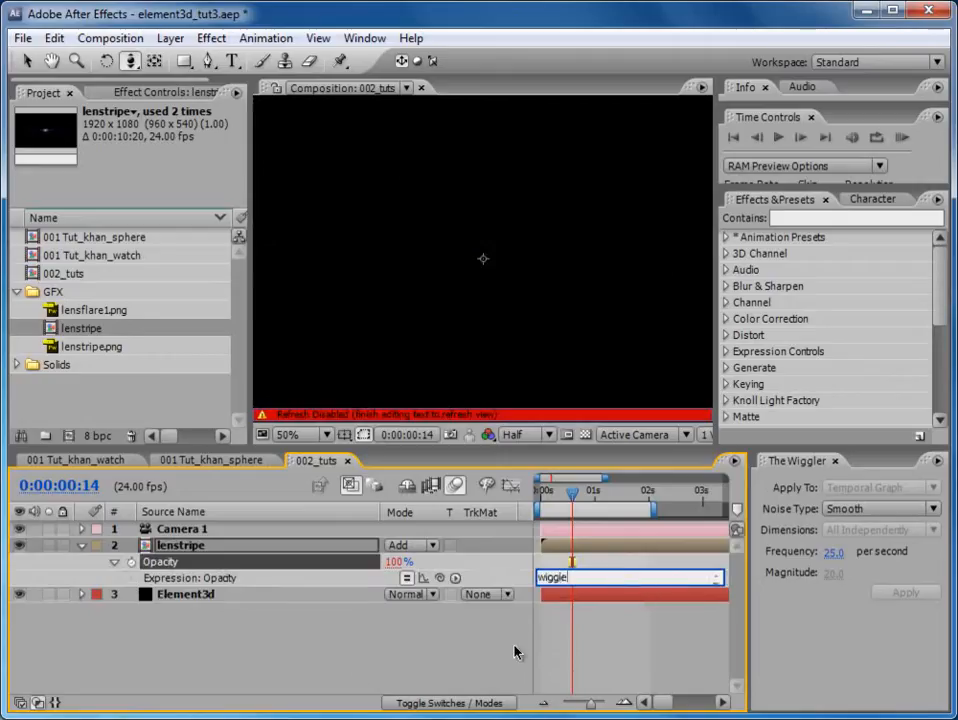
text((10,50))
click(594, 636)
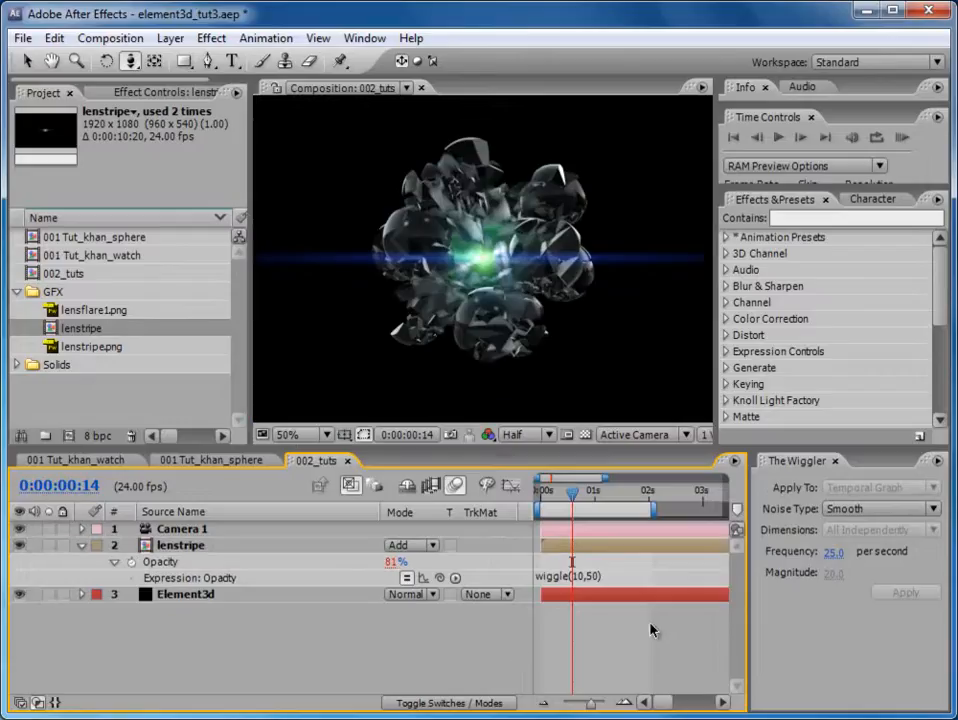
click(902, 137)
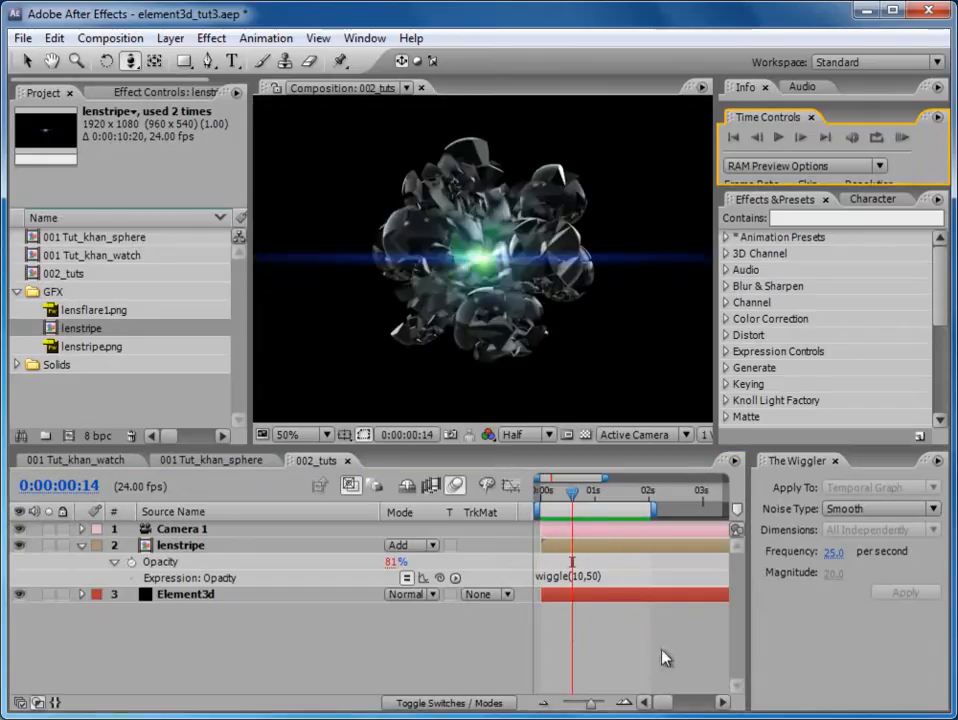
Collapse the lenstripe layer's properties and hide the blending mode and track matte columns in the timeline.
click(81, 545)
right_click(397, 520)
click(451, 553)
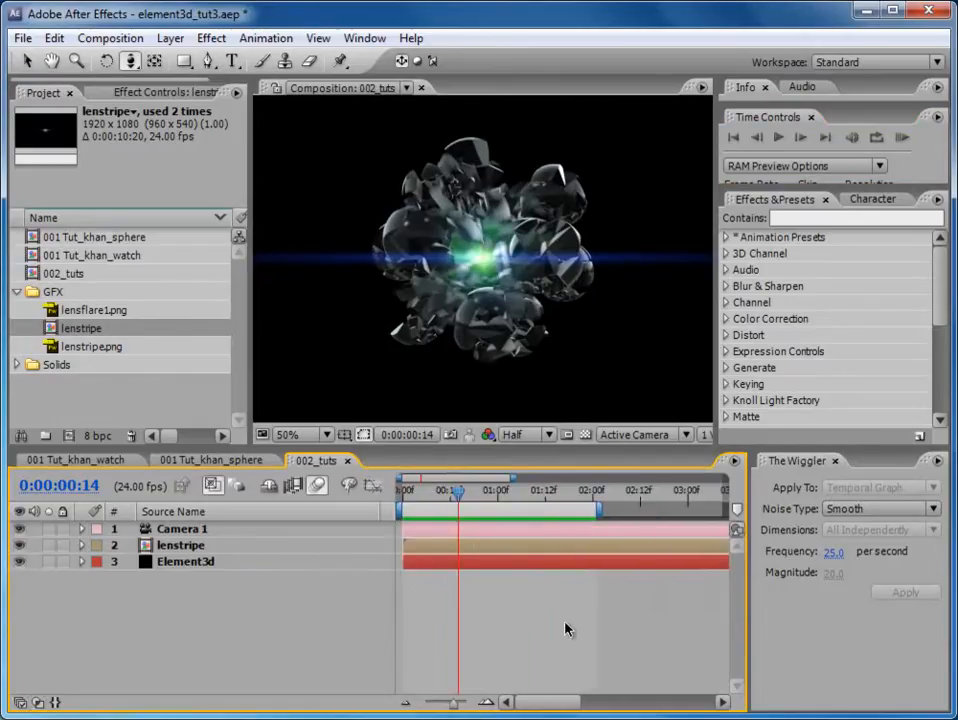
Create a new black solid layer in 002_tuts.
click(169, 38)
mouse_move(192, 58)
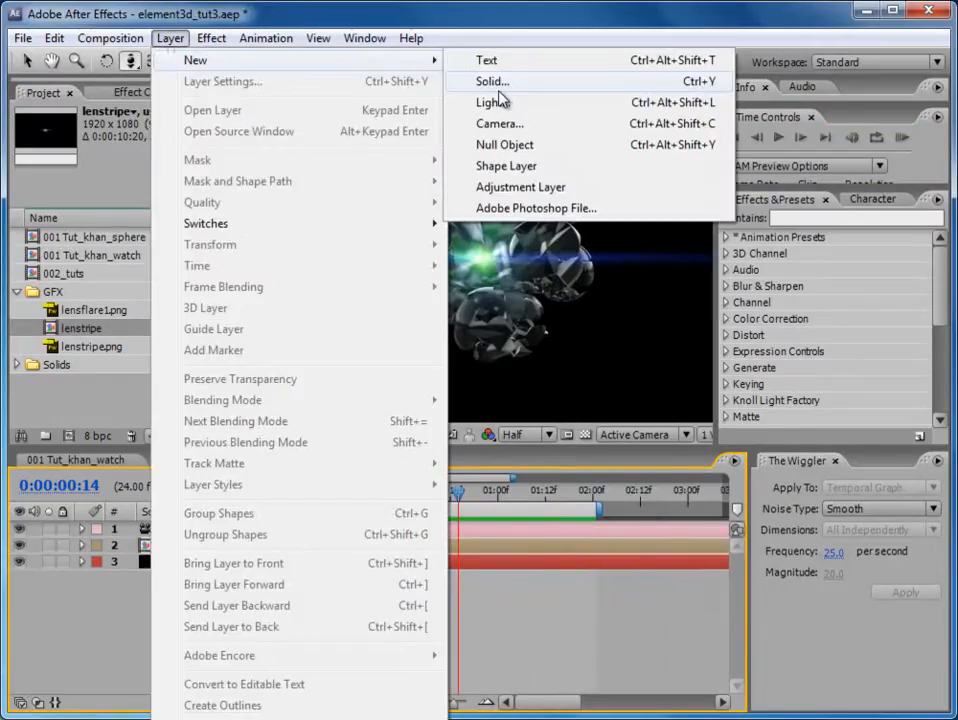
click(492, 99)
click(513, 497)
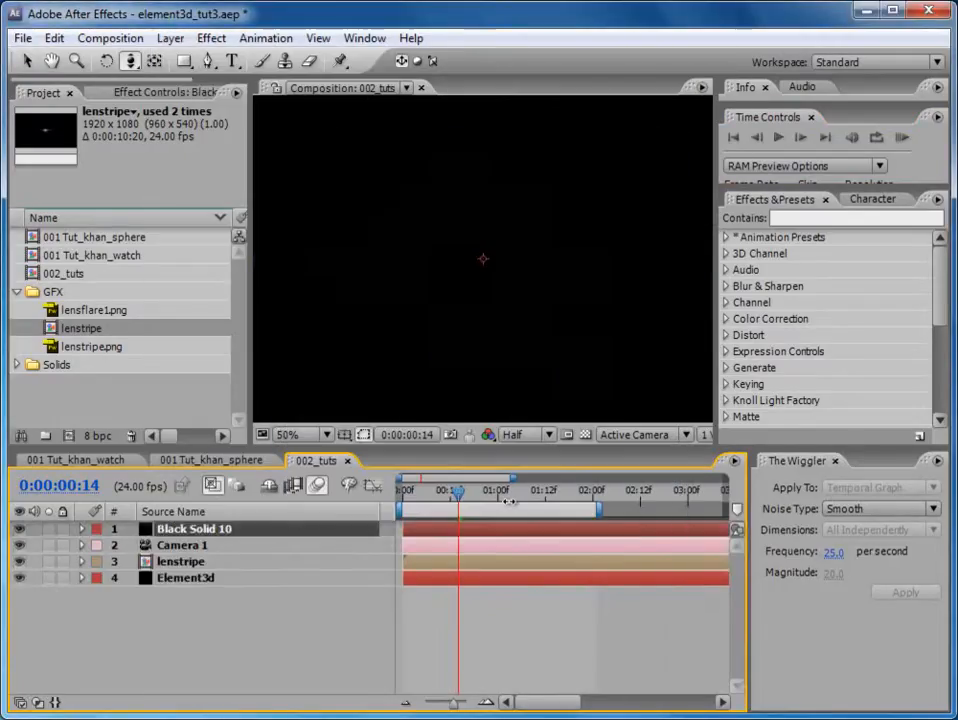
Find the Fill effect and apply it to the new black solid.
click(814, 218)
text(fill)
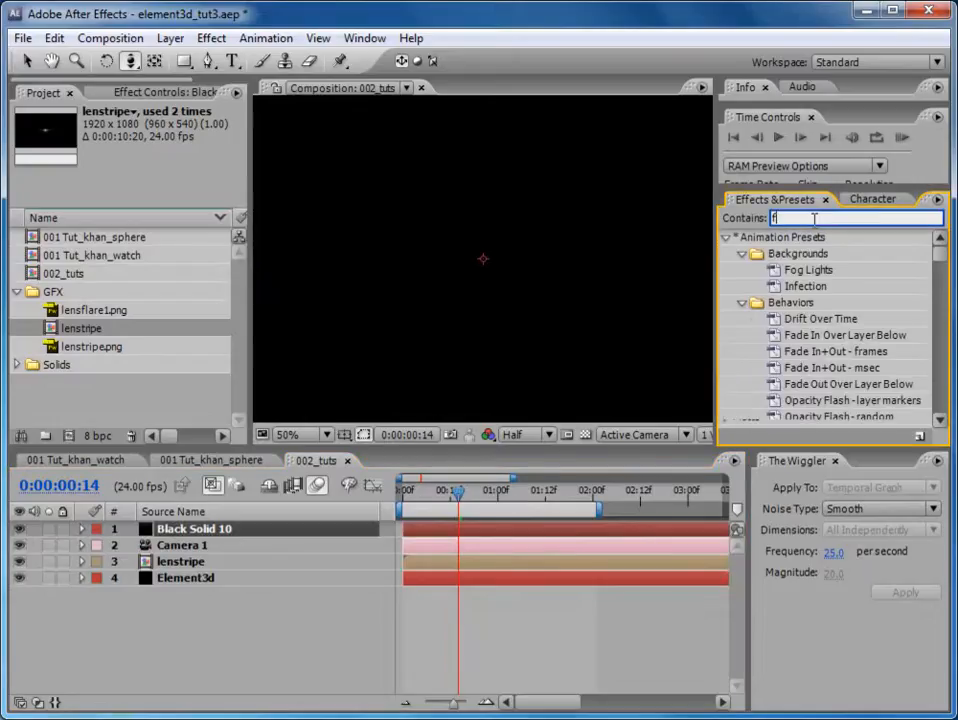
drag(774, 347, 575, 538)
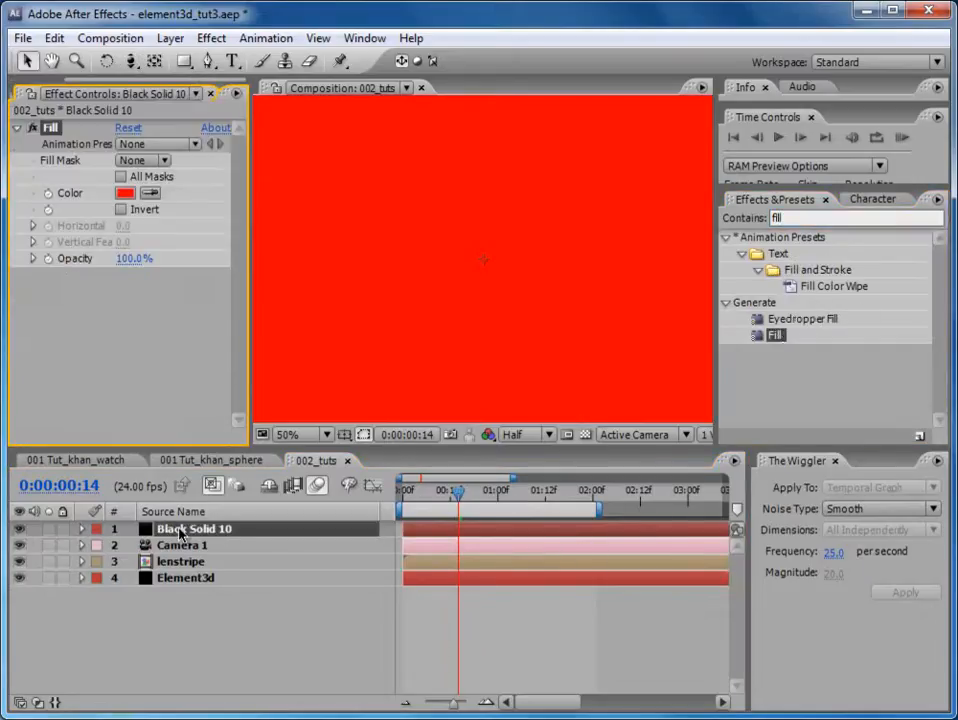
Move the filled solid below Element3d and set its Fill color to dark green 001D0A.
drag(158, 529, 188, 590)
mouse_move(500, 494)
mouse_down()
mouse_move(509, 493)
mouse_move(487, 494)
mouse_up()
click(125, 193)
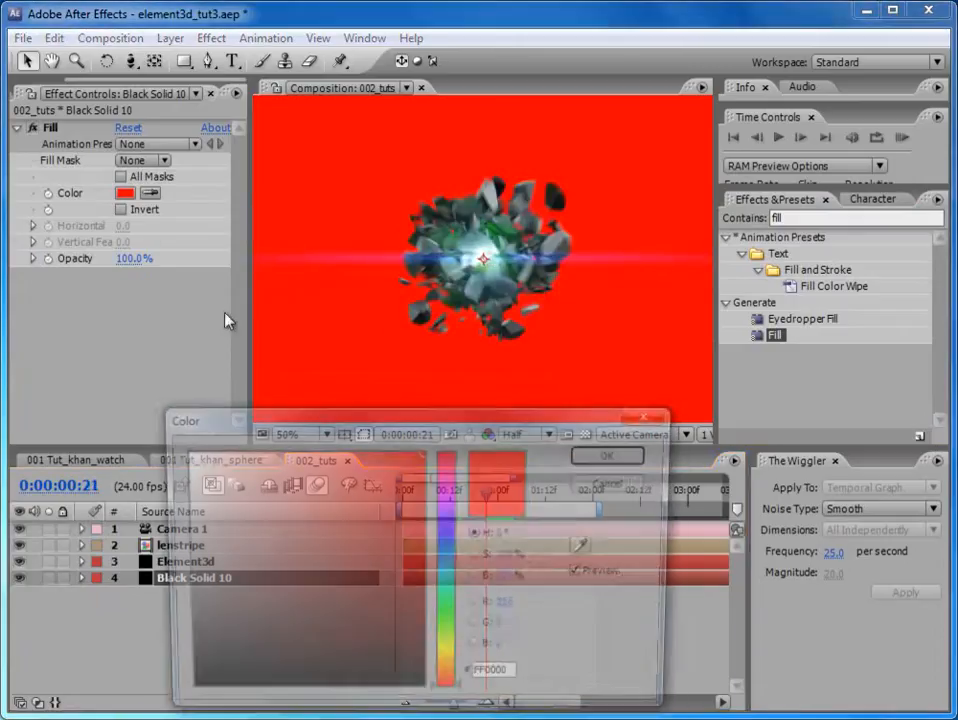
click(447, 601)
drag(412, 631, 421, 667)
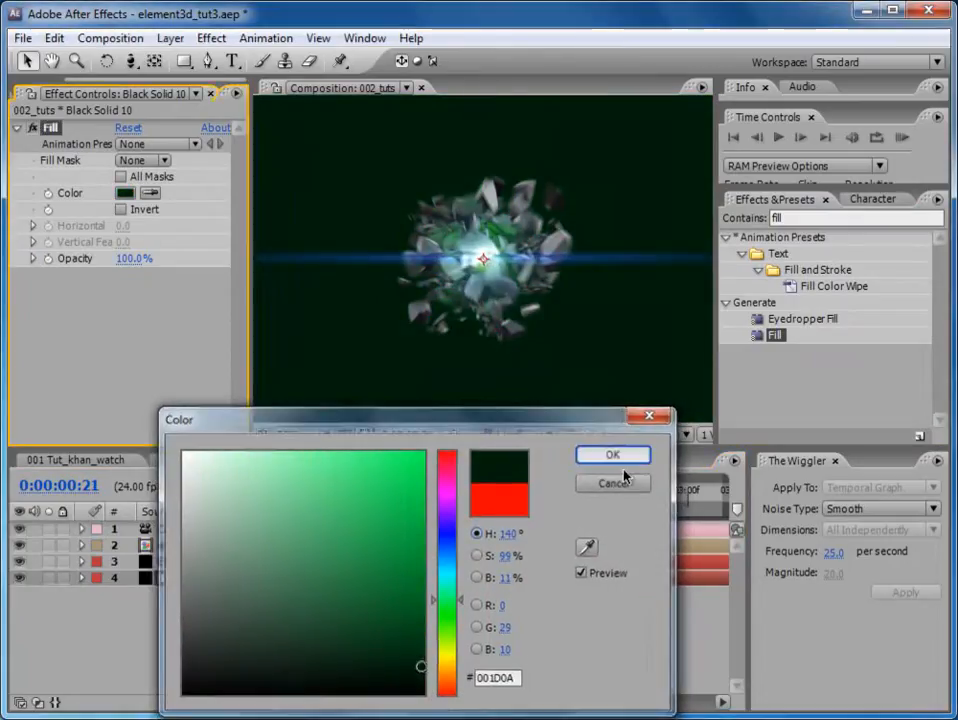
click(614, 454)
Create a second black solid layer above Camera 1.
click(170, 38)
mouse_move(197, 62)
click(500, 84)
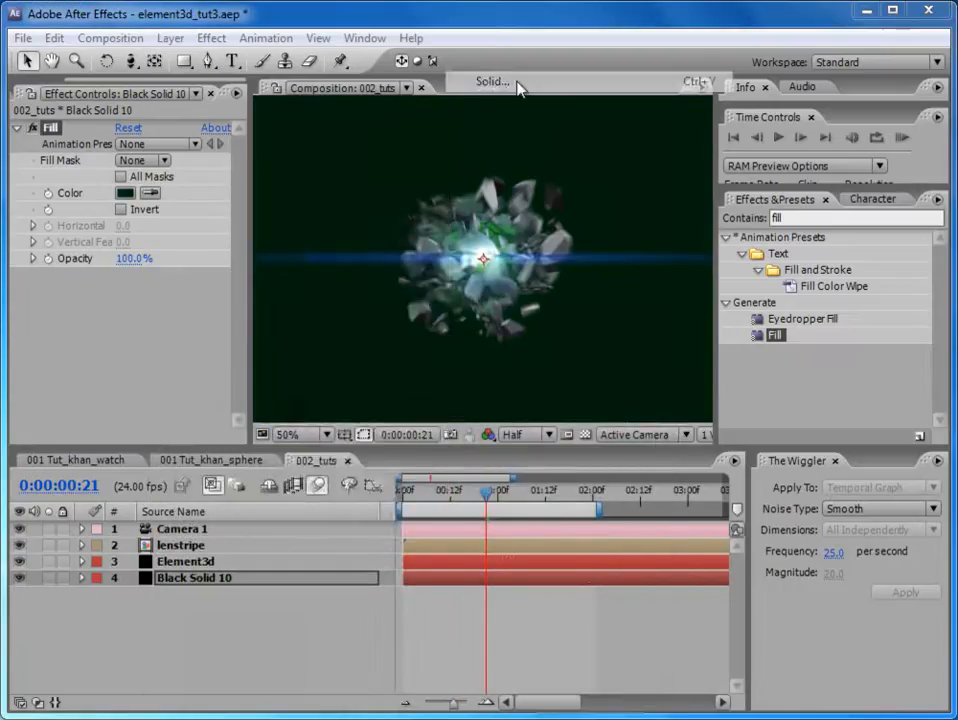
click(517, 499)
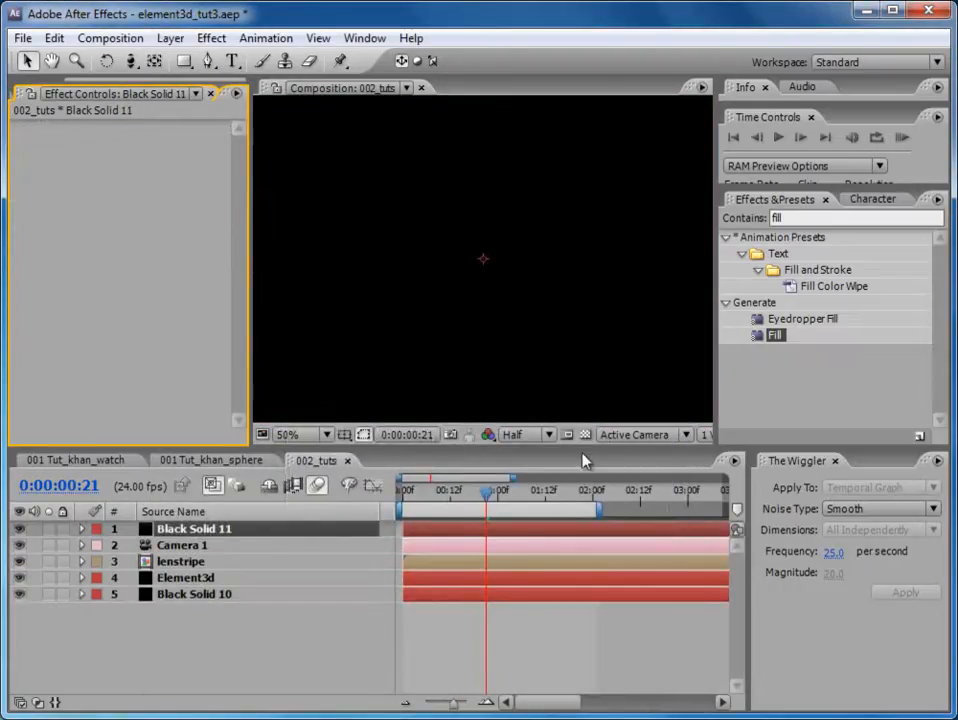
Add a full-frame elliptical mask to the second black solid and view the composition at 25%.
click(184, 61)
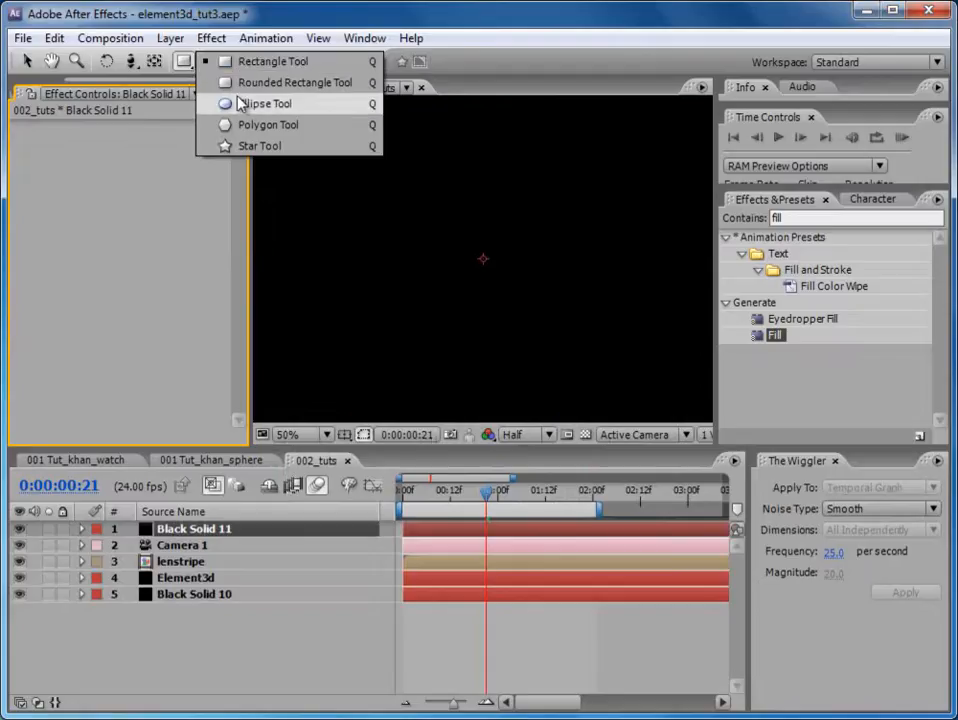
click(224, 103)
double_click(184, 61)
key(v)
key(comma)
key(comma)
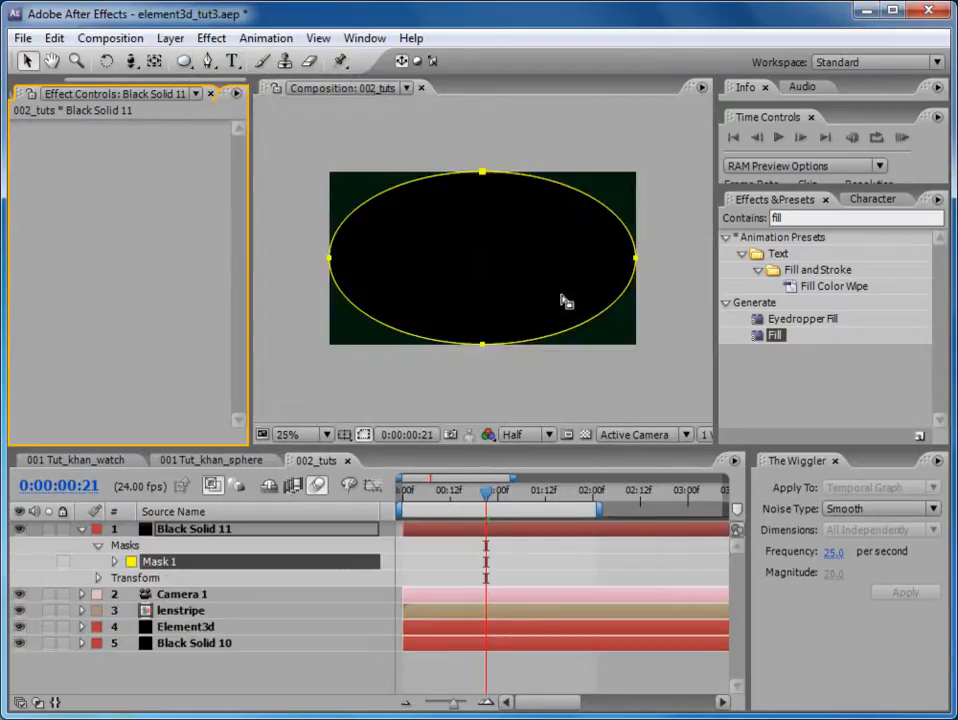
Reveal the path, feather, opacity and expansion properties of Mask 1 on the second black solid.
click(192, 531)
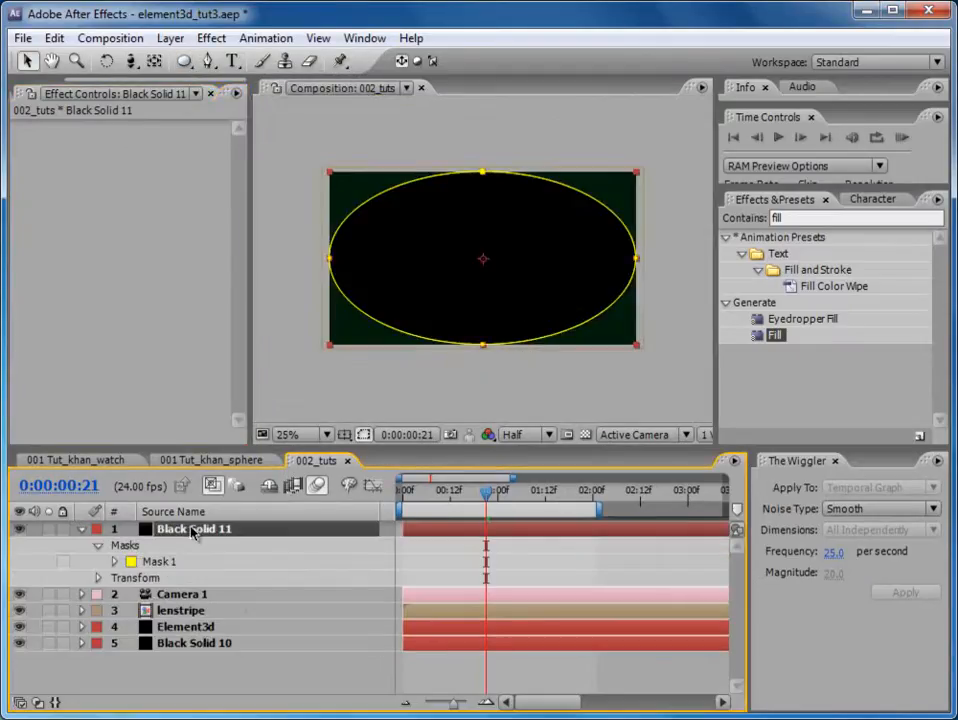
key(m)
key(m)
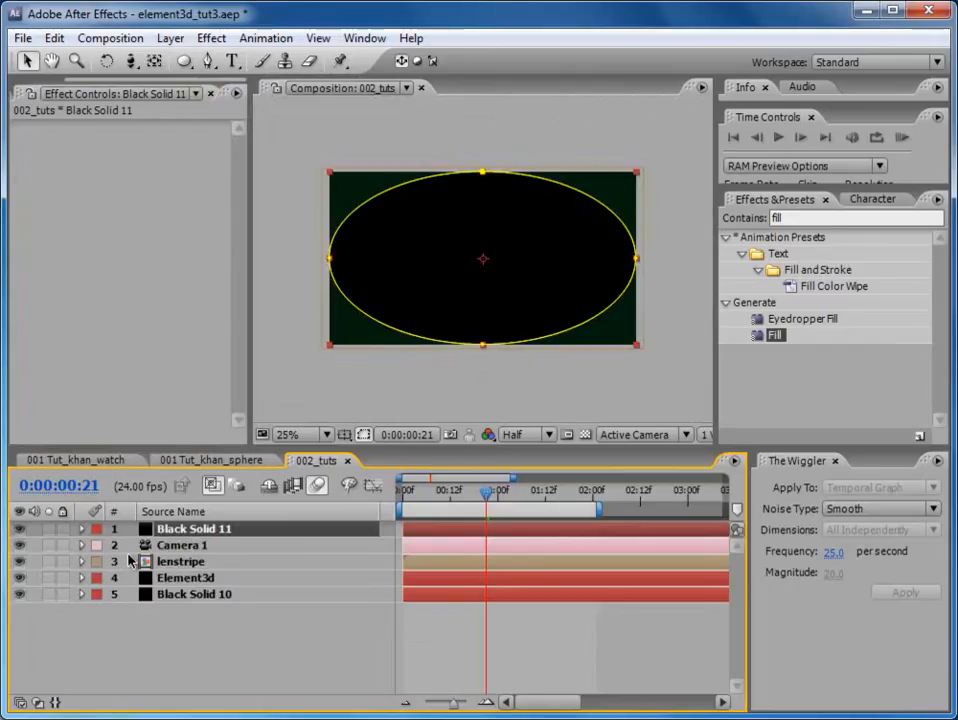
key(m)
click(116, 547)
click(116, 547)
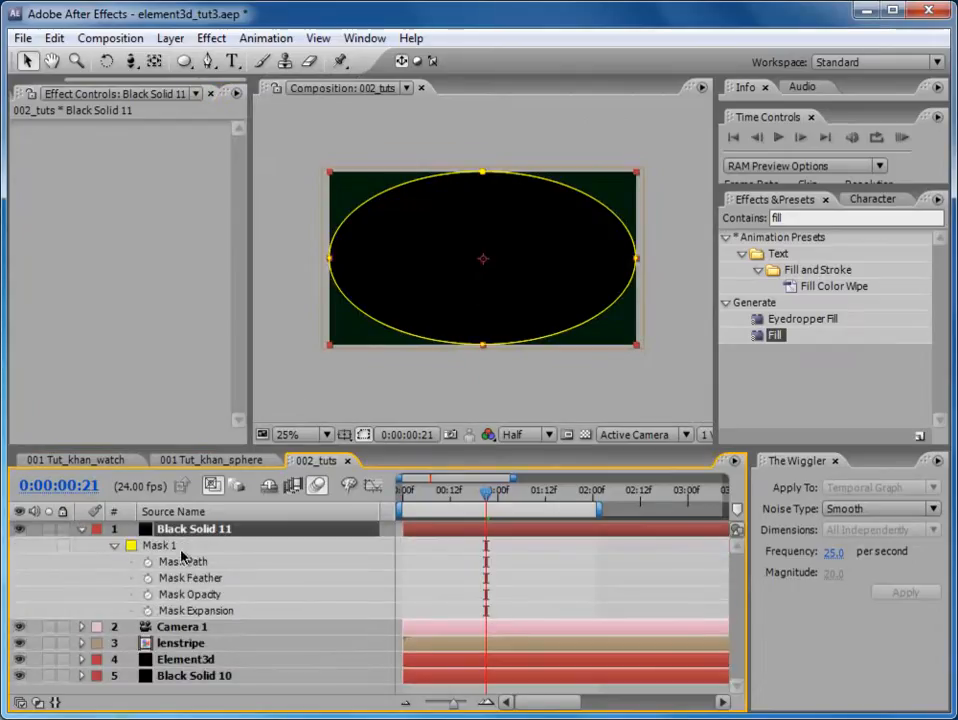
click(83, 529)
key(m)
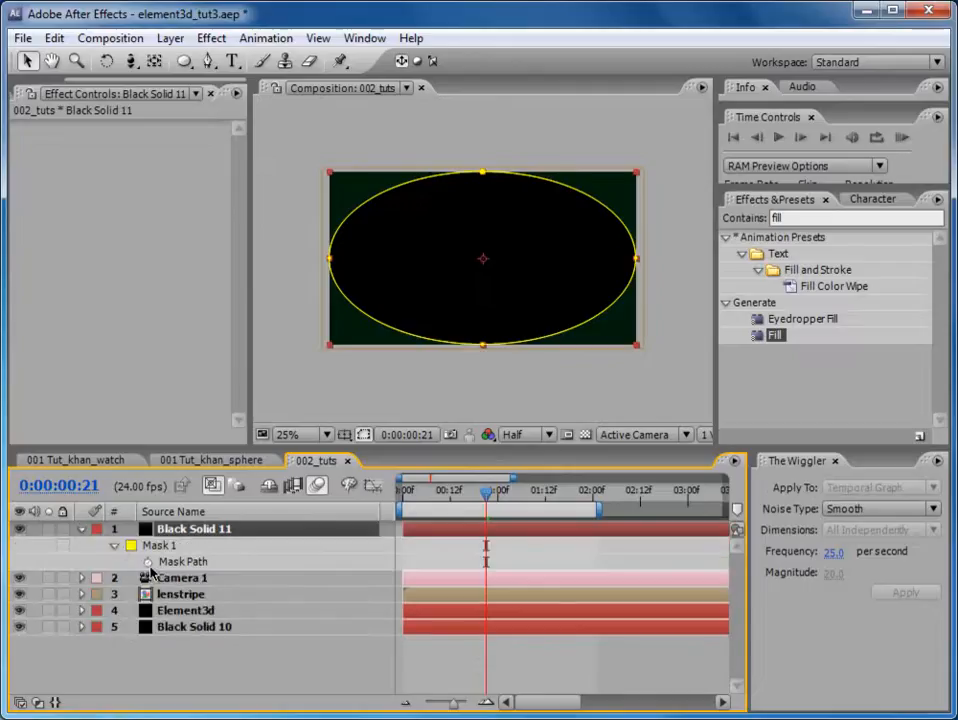
click(116, 546)
click(20, 529)
click(20, 529)
click(113, 545)
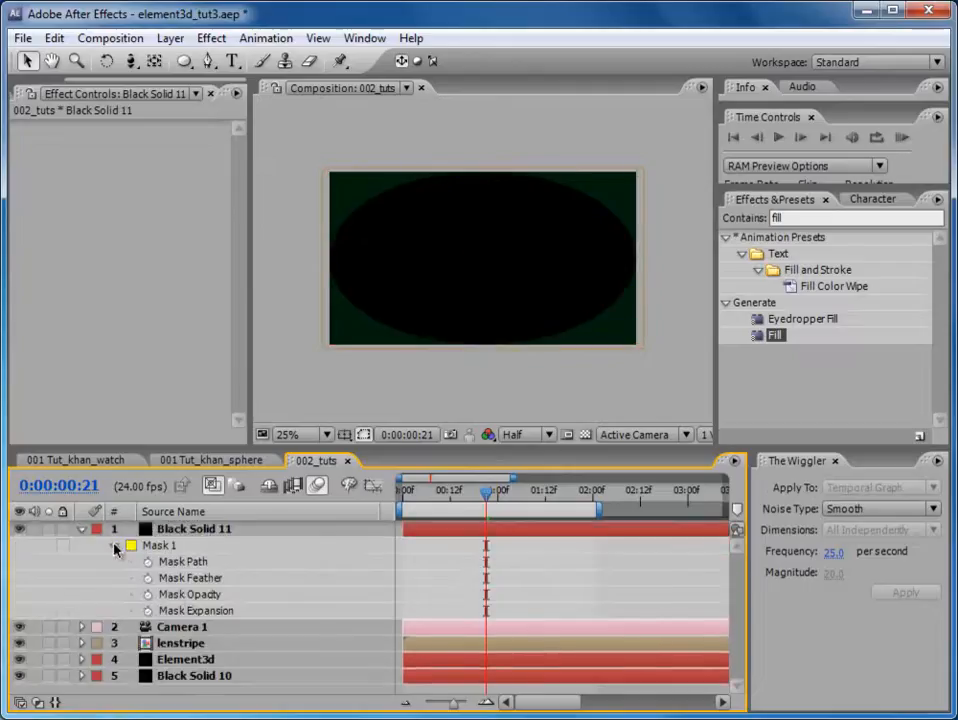
click(205, 535)
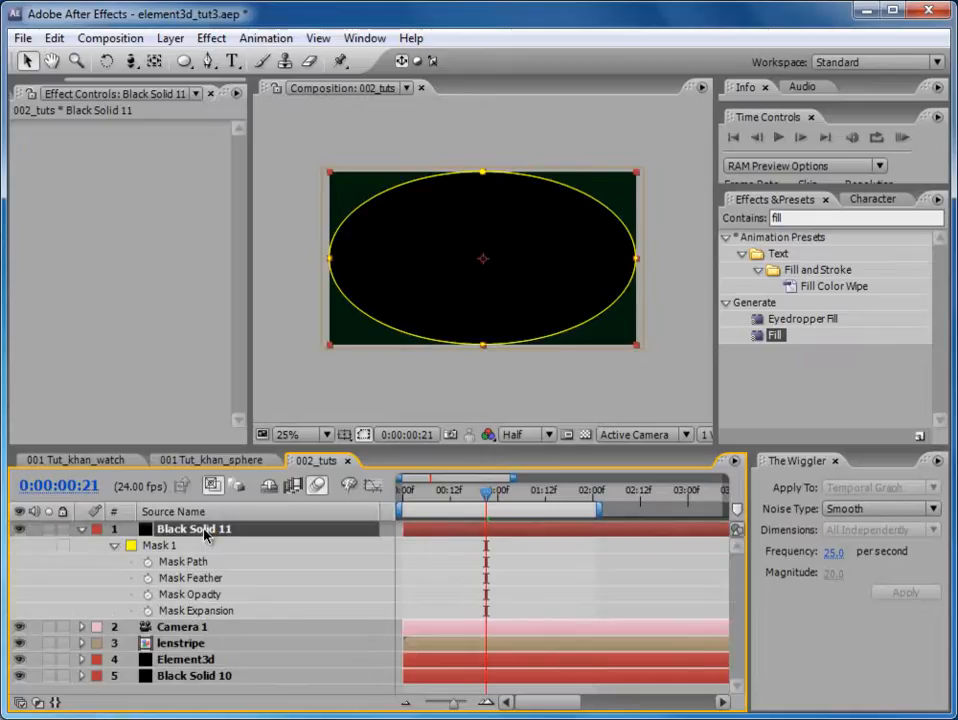
Set Mask 1 to Subtract with a feather of 293 pixels and view the composition at 50%.
click(37, 704)
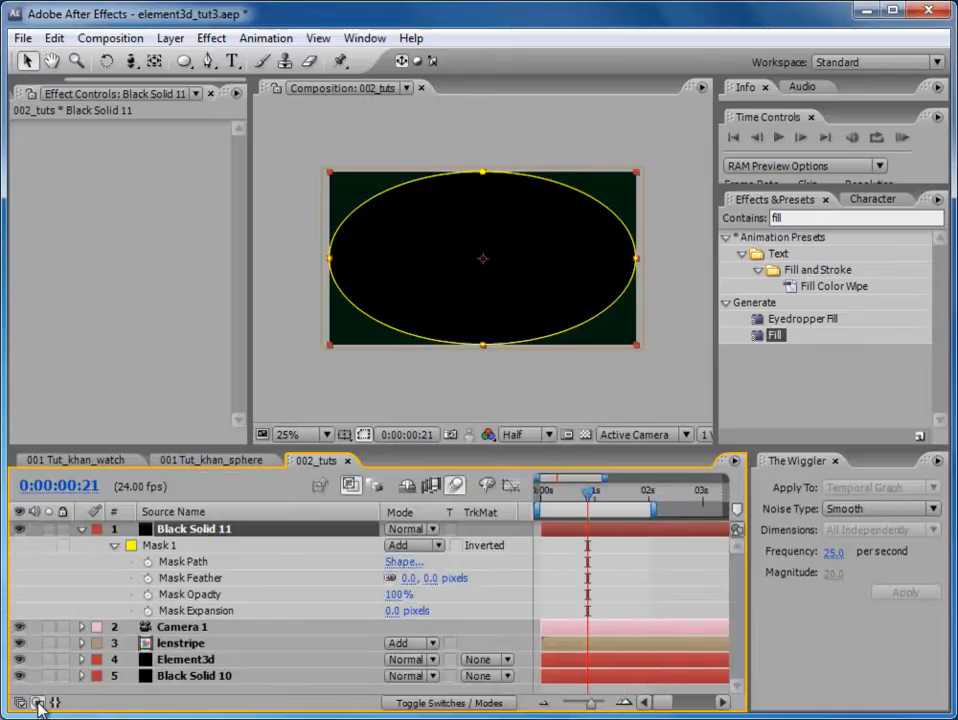
click(440, 548)
click(430, 571)
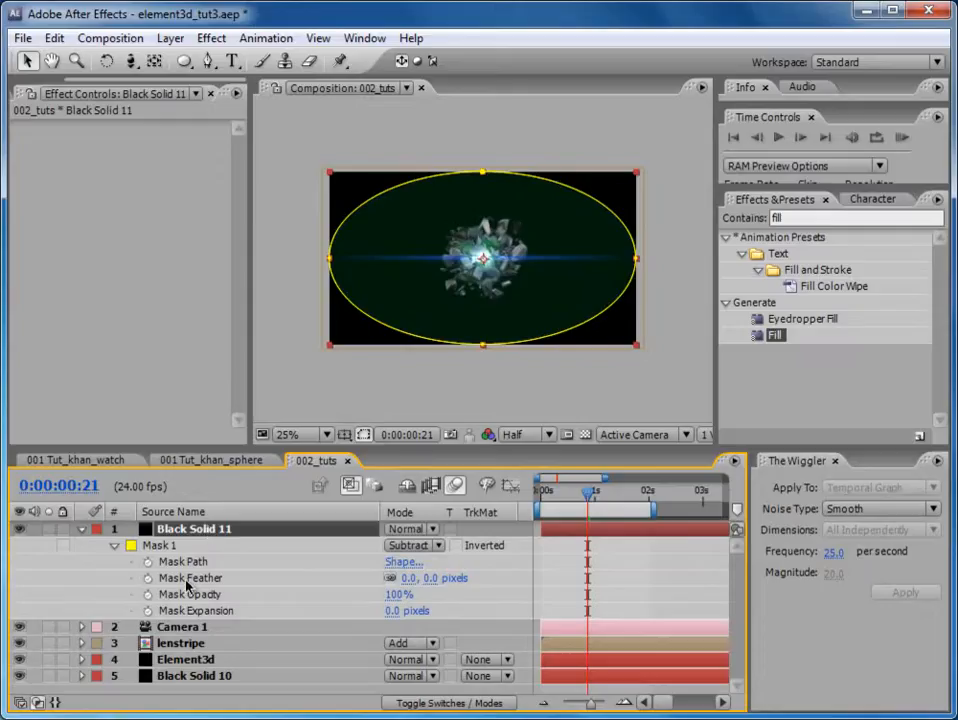
drag(406, 580, 626, 590)
click(515, 316)
key(.)
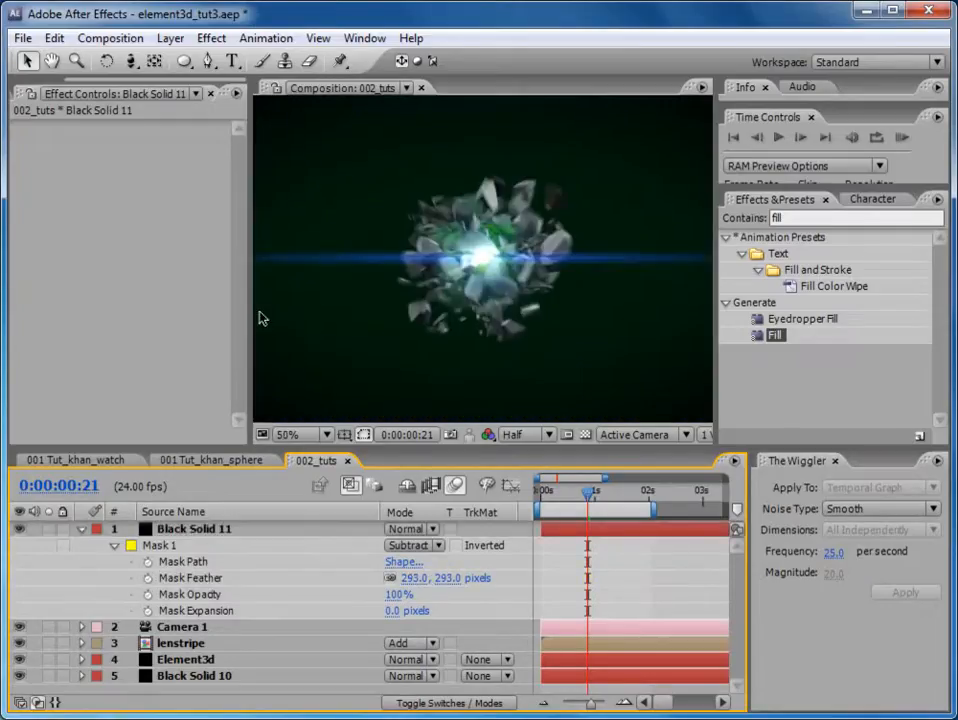
Enlarge the composition view, run a RAM preview of 002_tuts and scrub around 0:00:00:21, then collapse the top solid's properties.
drag(249, 310, 106, 310)
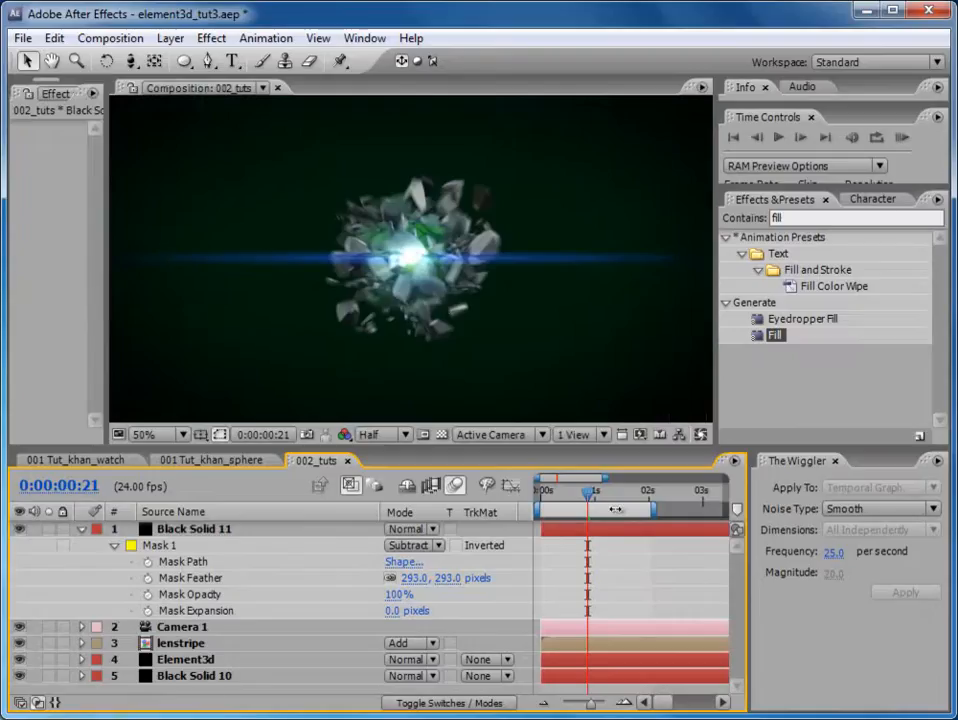
click(902, 138)
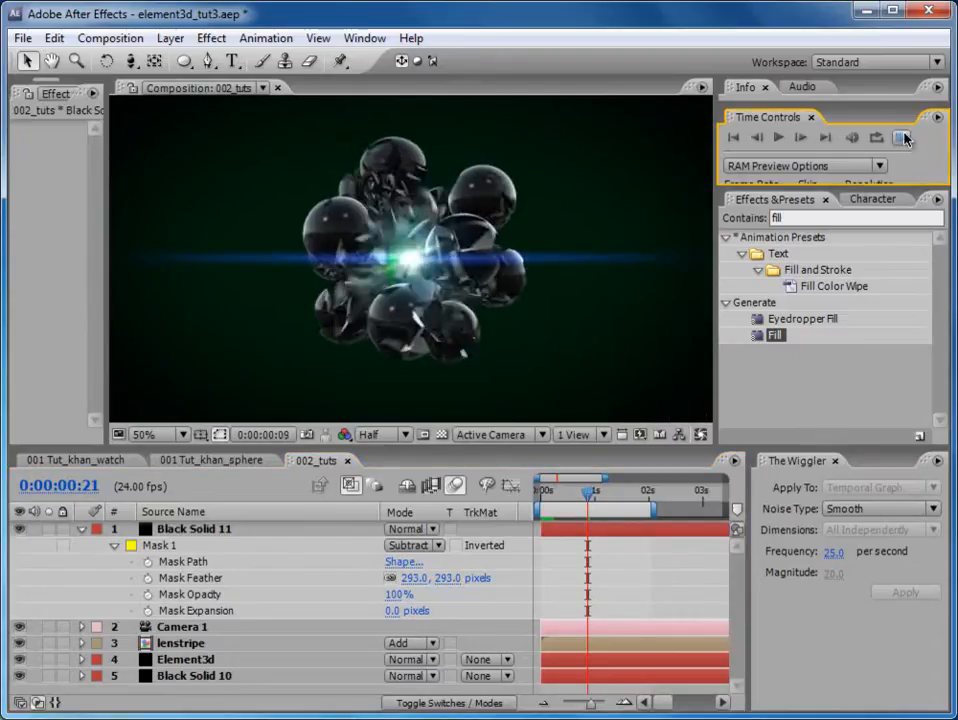
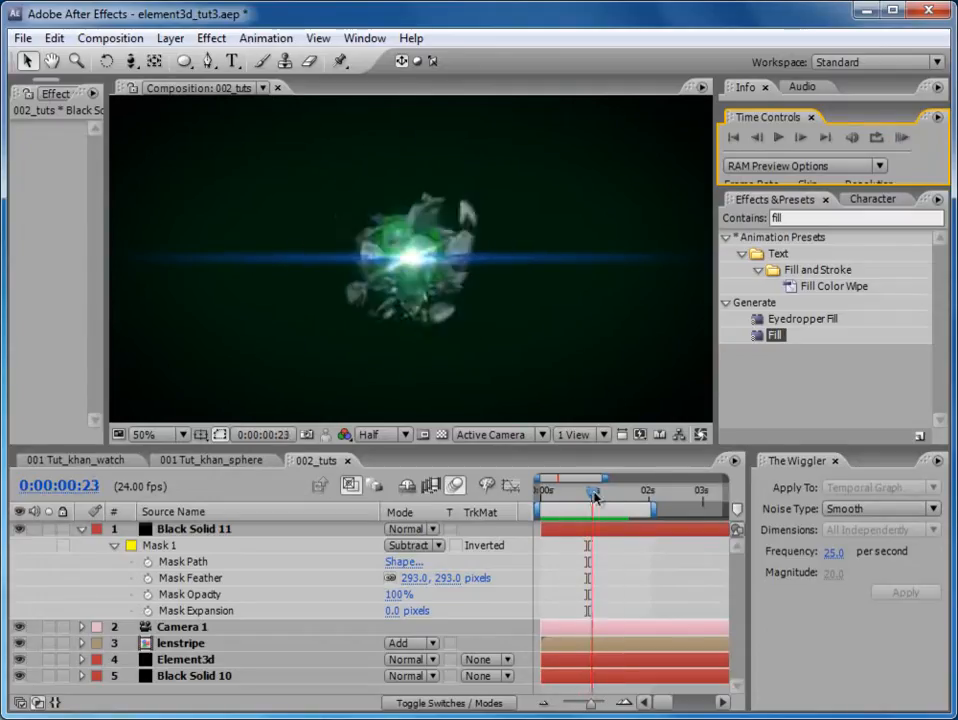
drag(560, 494, 590, 494)
click(82, 529)
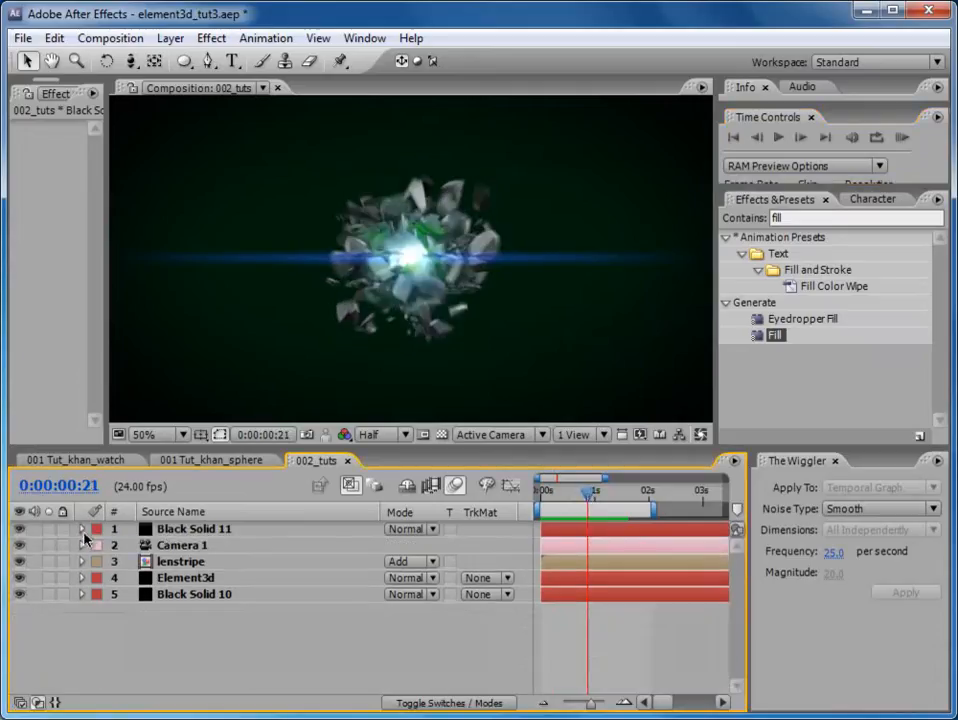
Close The Wiggler and review the animations in the 001 Tut_khan_sphere and 001 Tut_khan_watch compositions.
drag(115, 360, 272, 353)
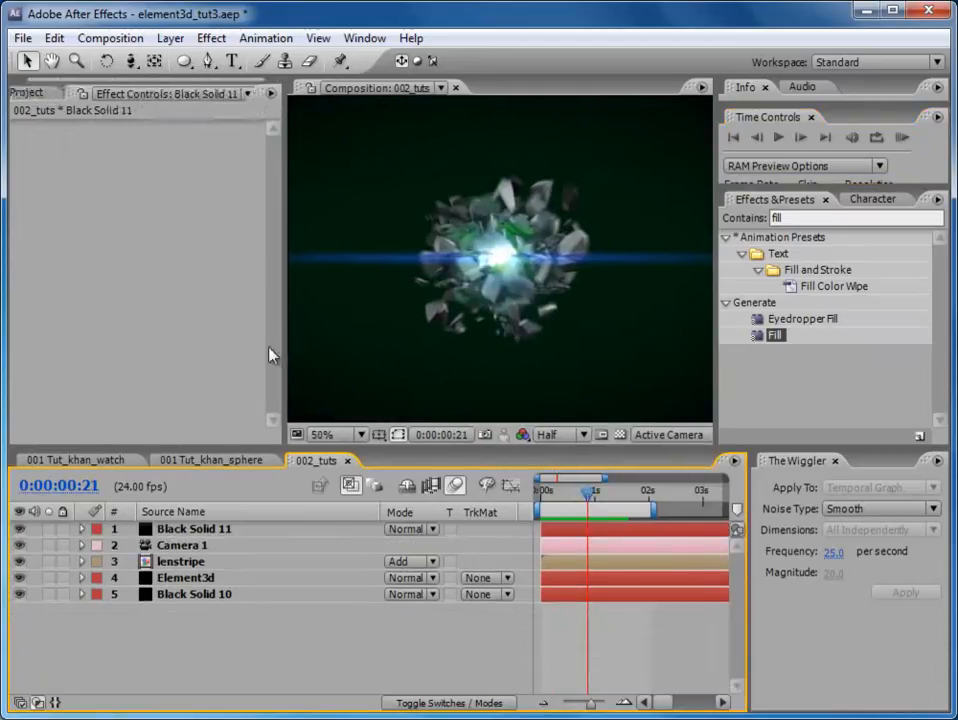
click(38, 93)
double_click(110, 240)
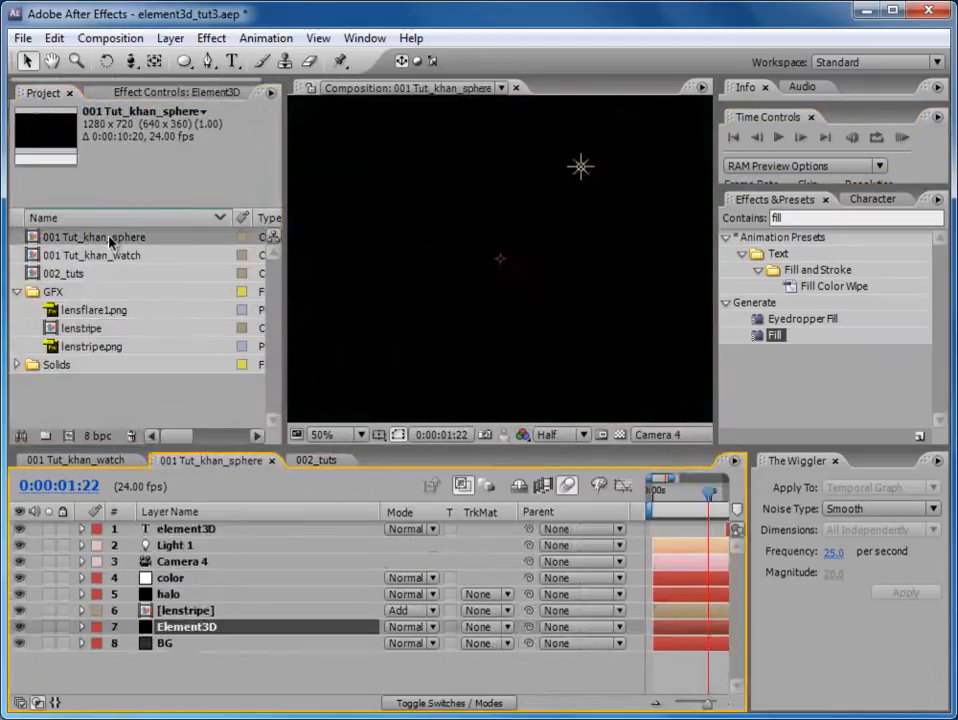
drag(286, 297, 251, 300)
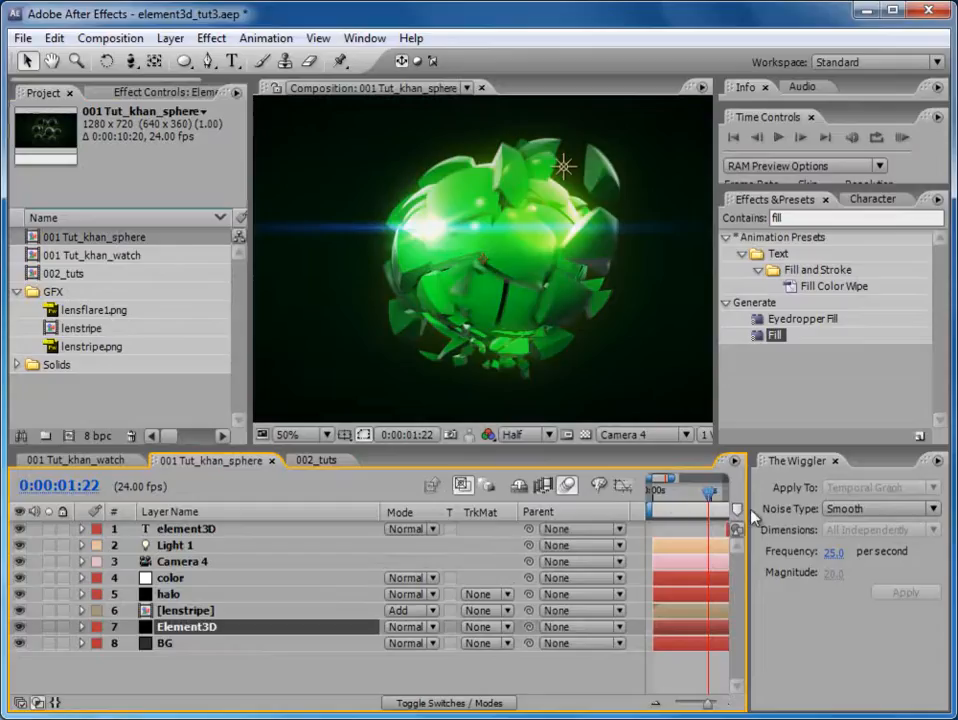
click(834, 461)
drag(692, 497, 719, 496)
scroll(571, 341, down, 2)
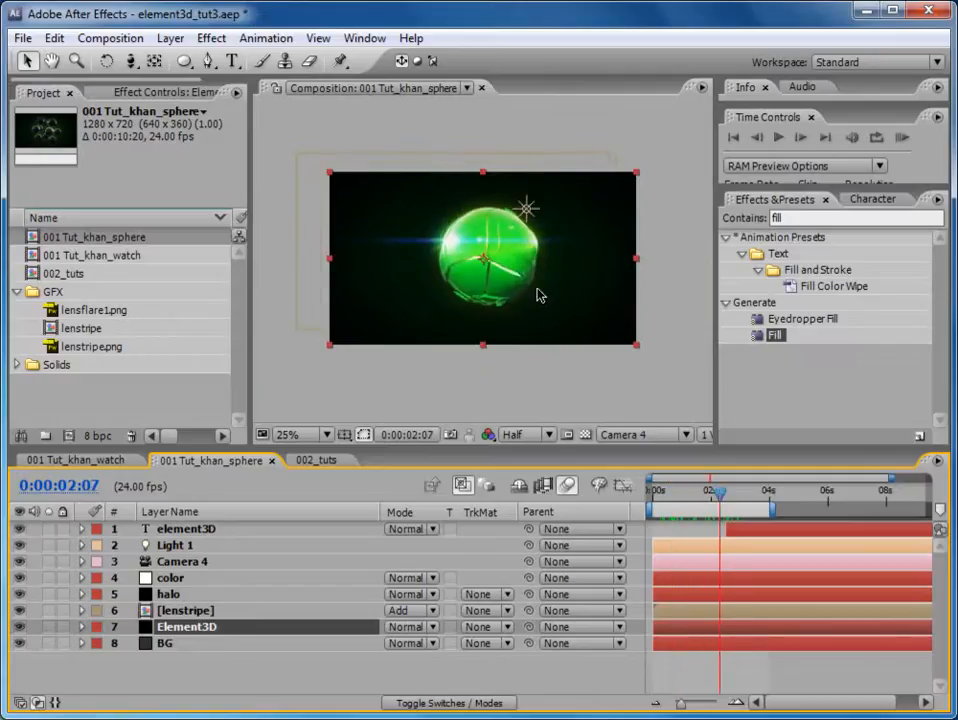
drag(660, 493, 708, 496)
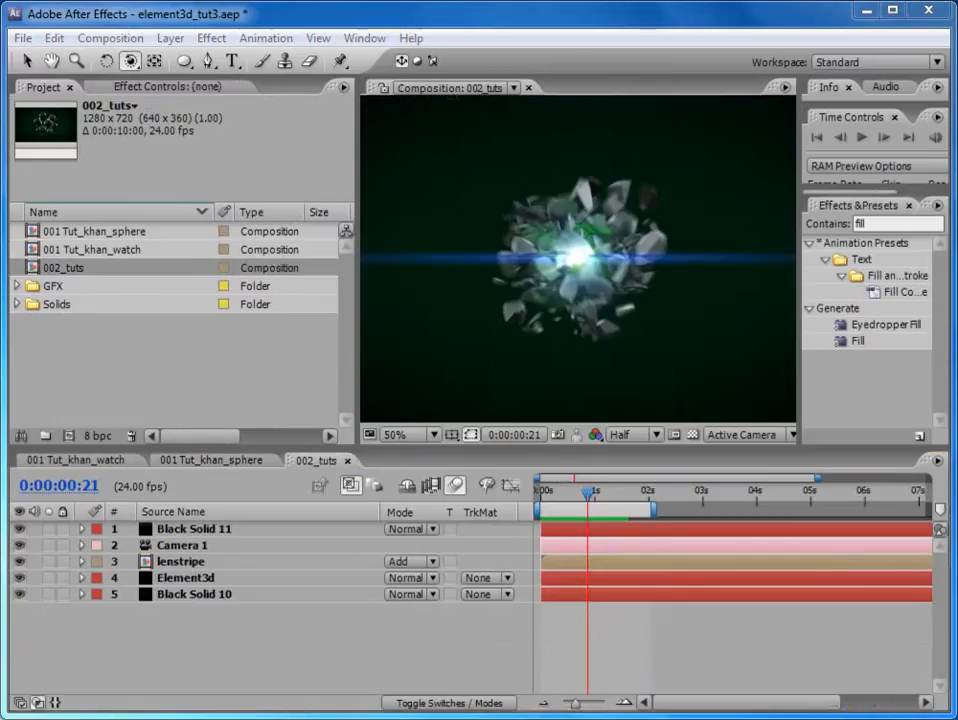
double_click(85, 256)
mouse_move(673, 495)
mouse_down()
mouse_move(826, 496)
mouse_move(692, 497)
mouse_up()
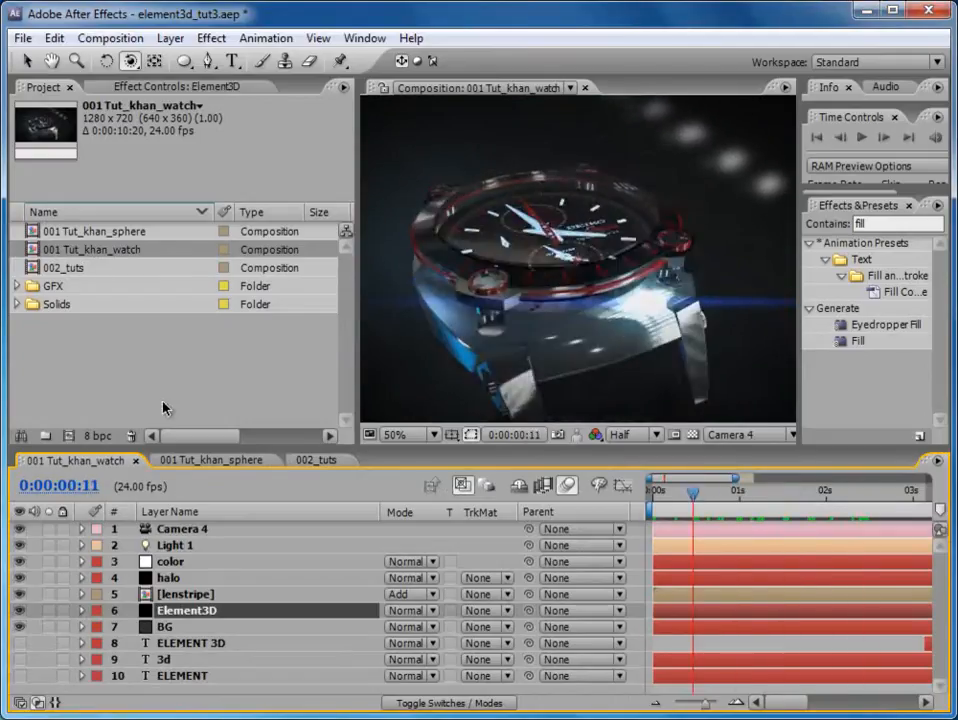
Create a 1280 x 720, 24 fps, 10-second composition and rename it 003_tuts_watch.
click(110, 38)
click(130, 60)
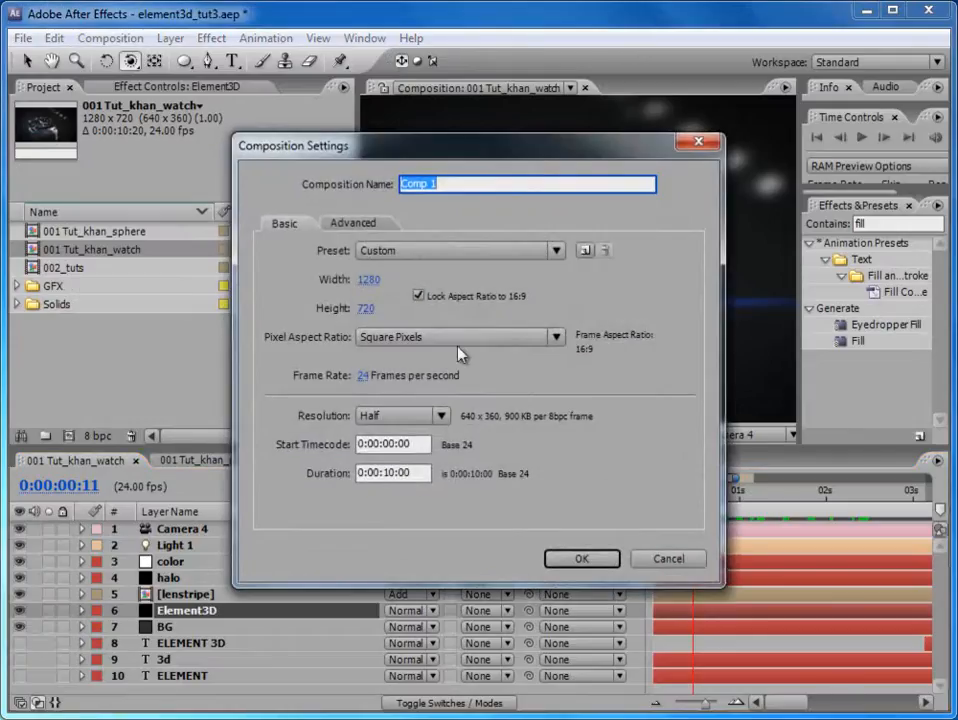
click(582, 560)
click(78, 291)
key(Return)
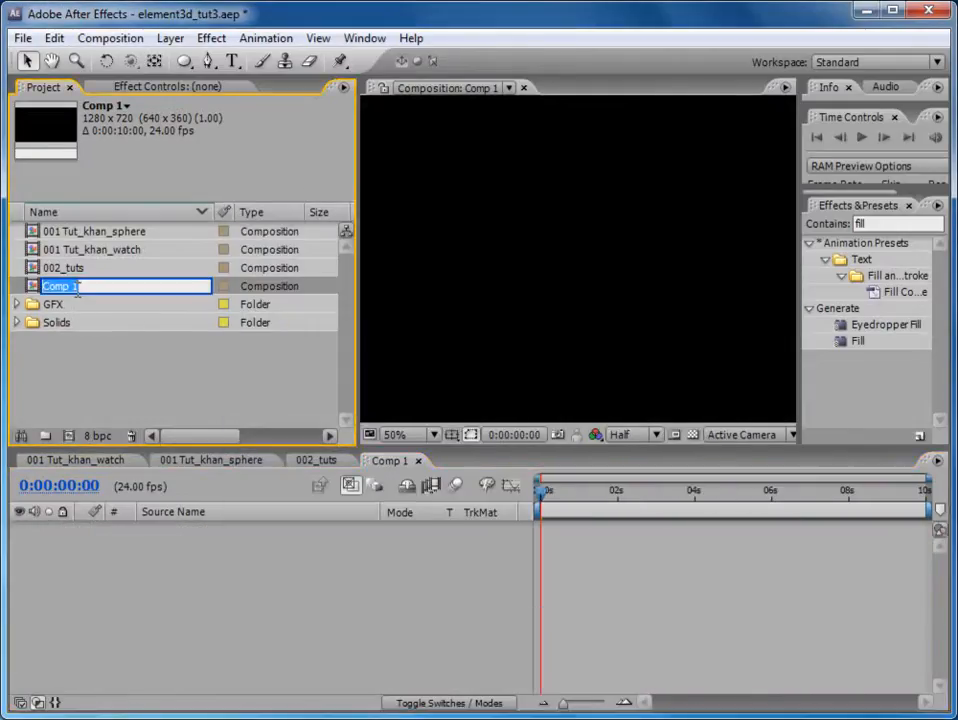
text(tuts_watch)
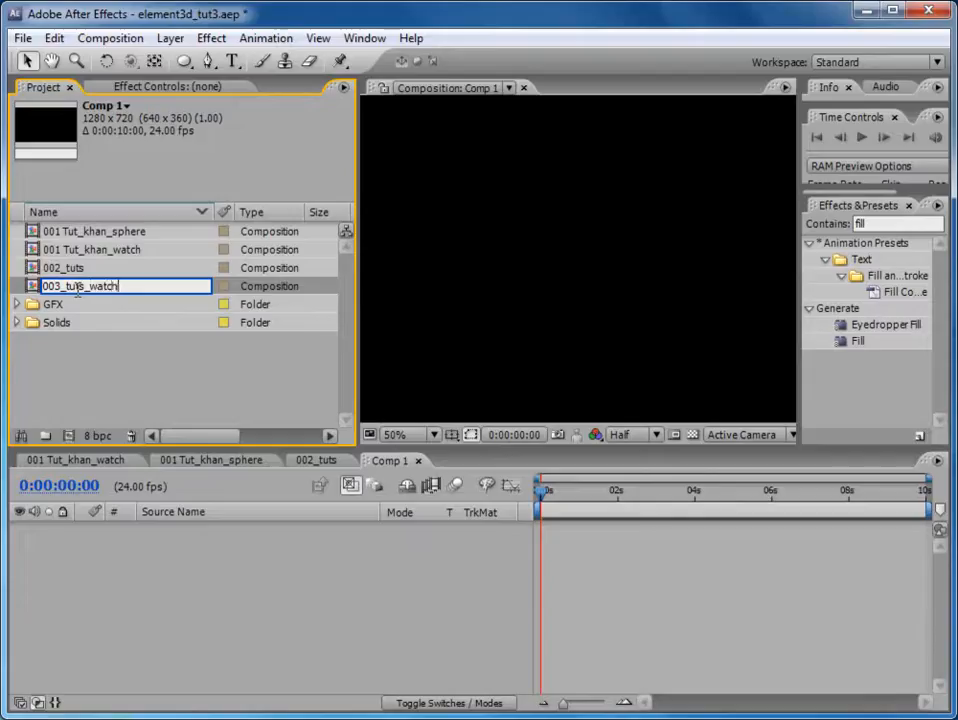
key(Return)
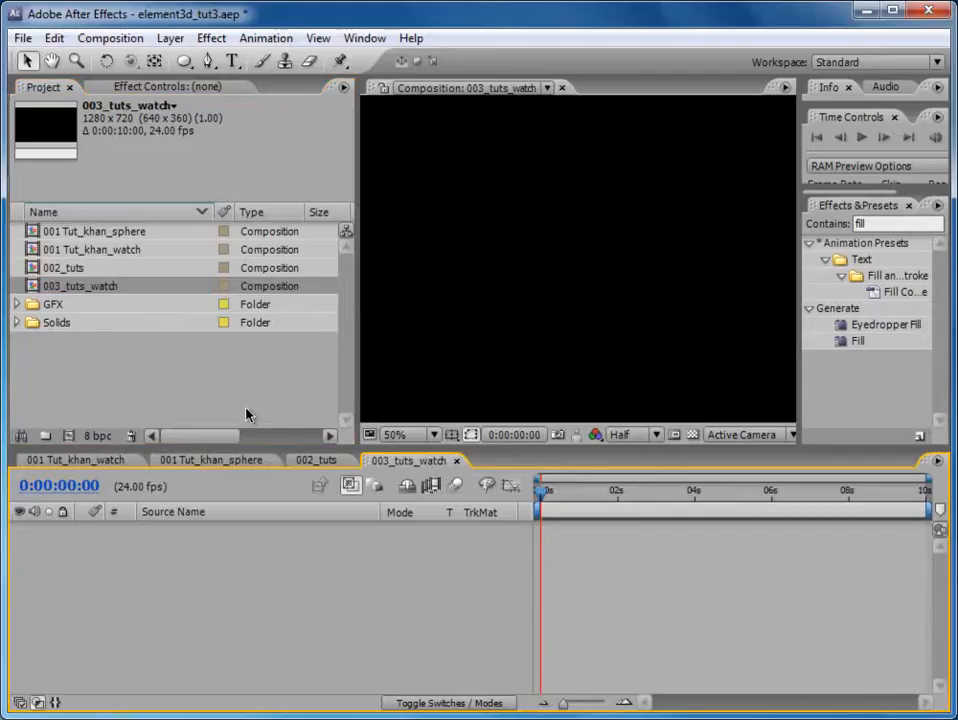
Add a composition-sized black solid to 003_tuts_watch and rename the layer element.
click(171, 38)
mouse_move(200, 60)
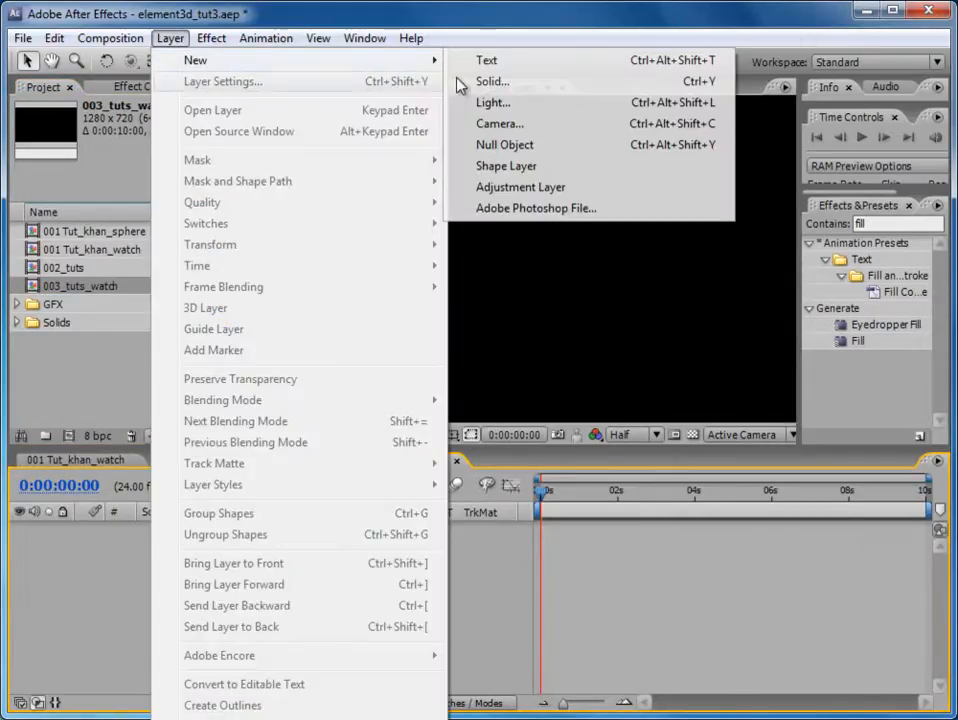
click(589, 84)
click(515, 496)
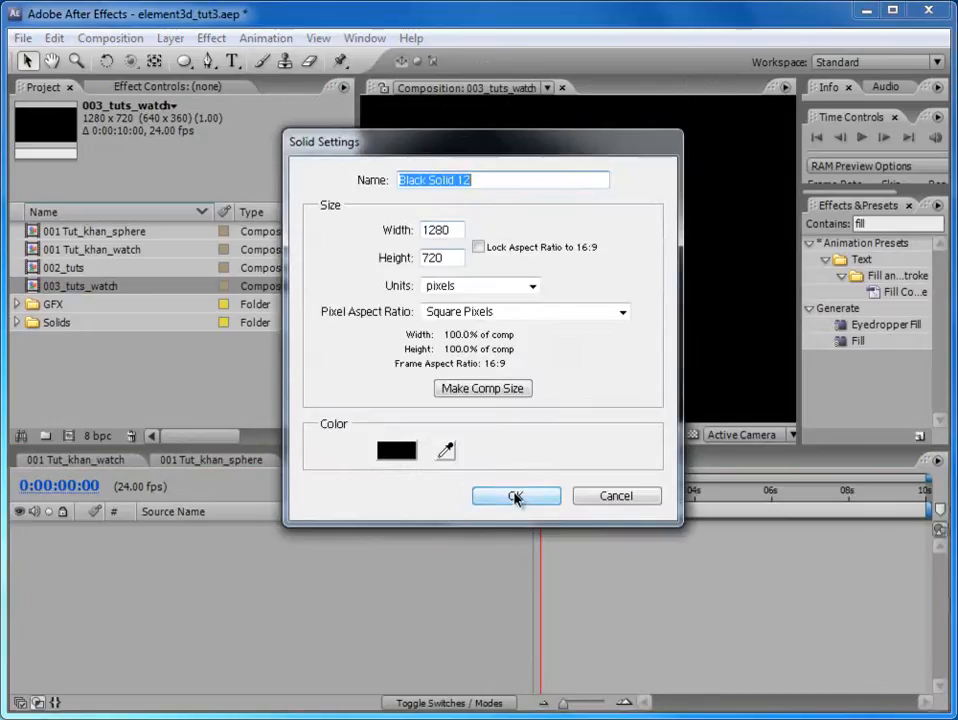
key(Return)
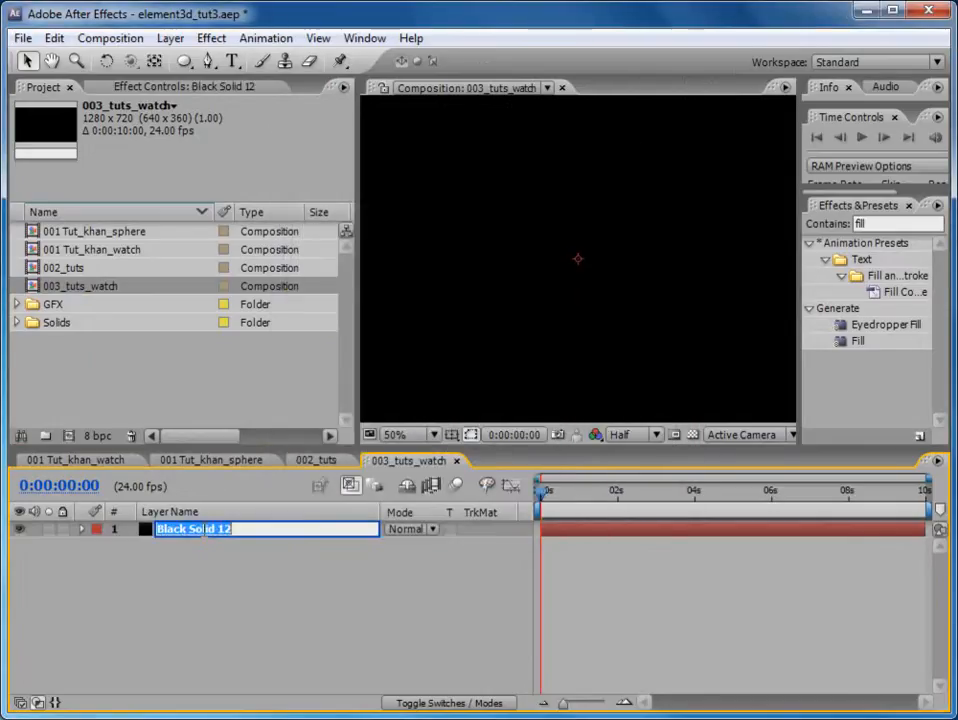
text(element)
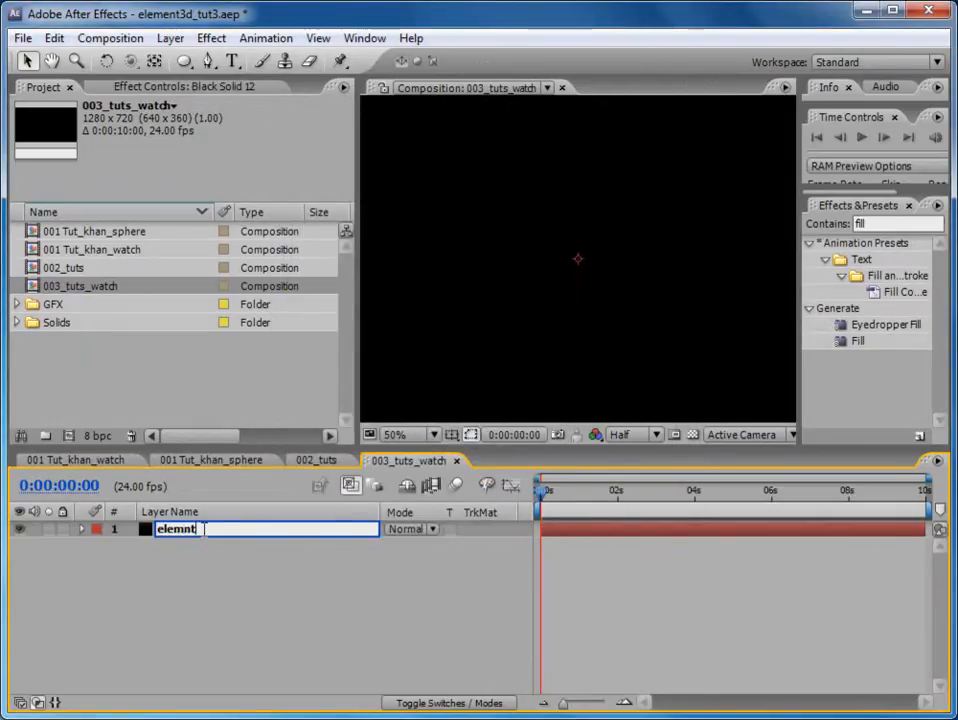
key(Return)
key(Return)
text(element)
click(222, 582)
click(207, 531)
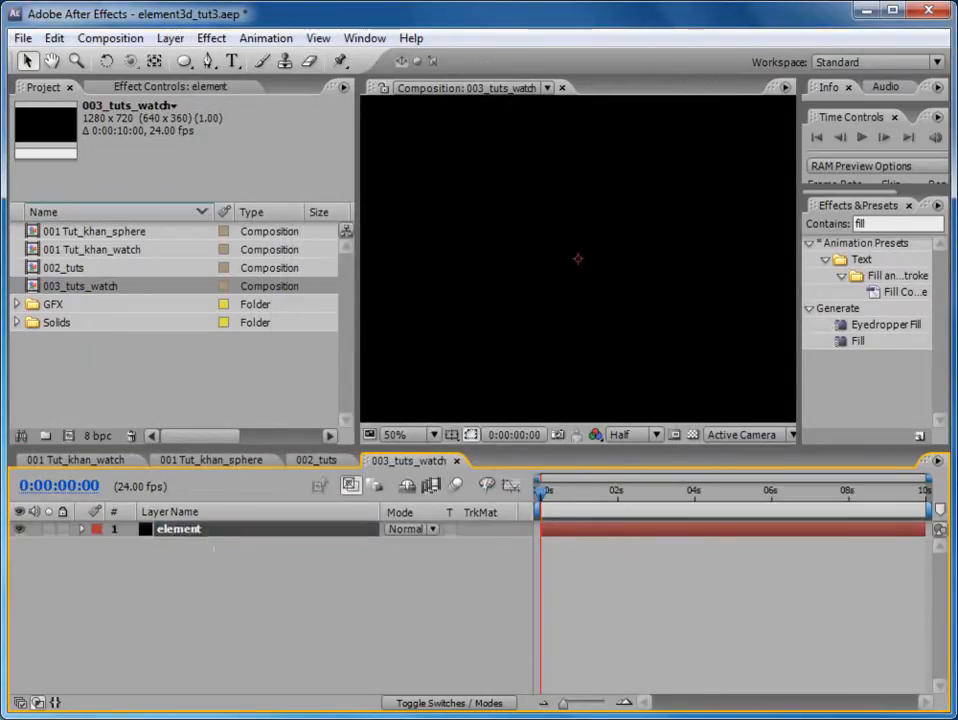
Apply the Video Copilot Element effect to the element layer and open its Scene Setup.
click(222, 44)
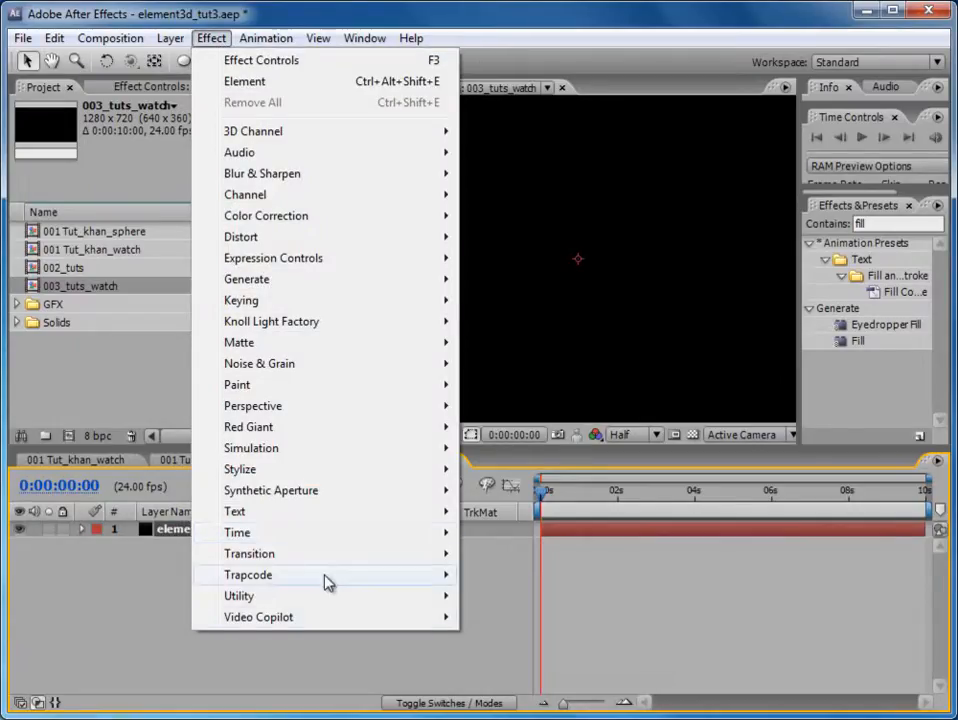
mouse_move(316, 620)
click(505, 617)
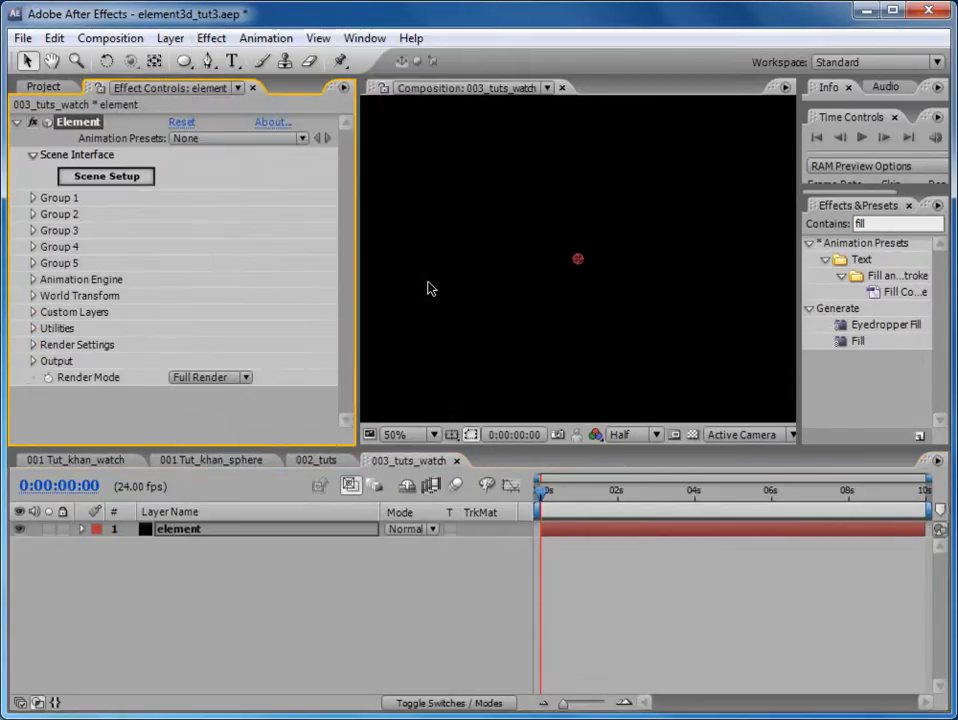
drag(358, 280, 303, 280)
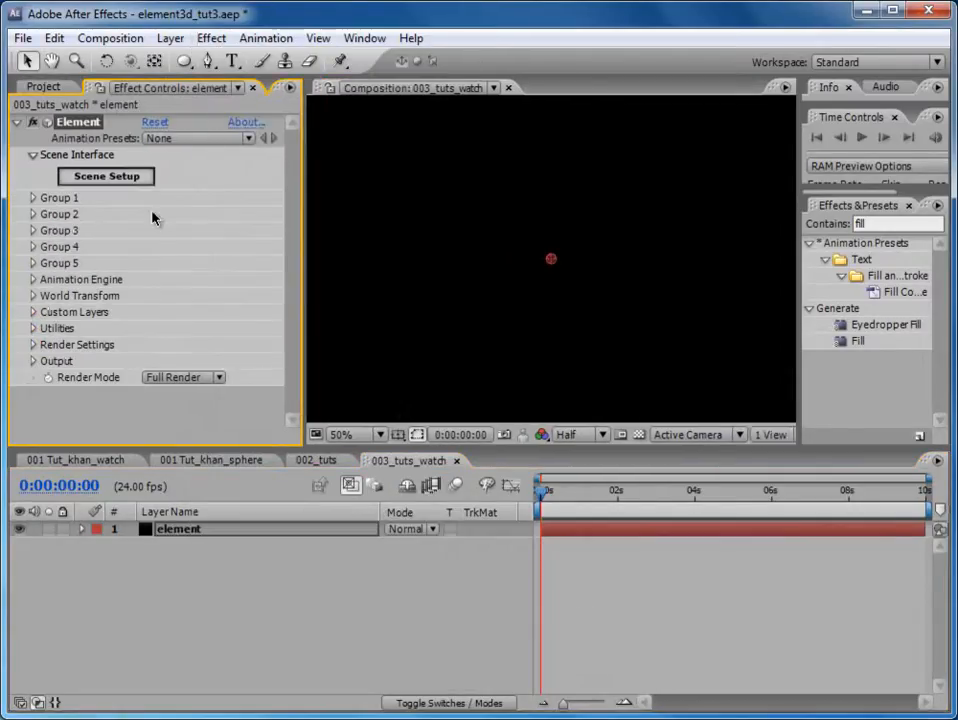
click(107, 177)
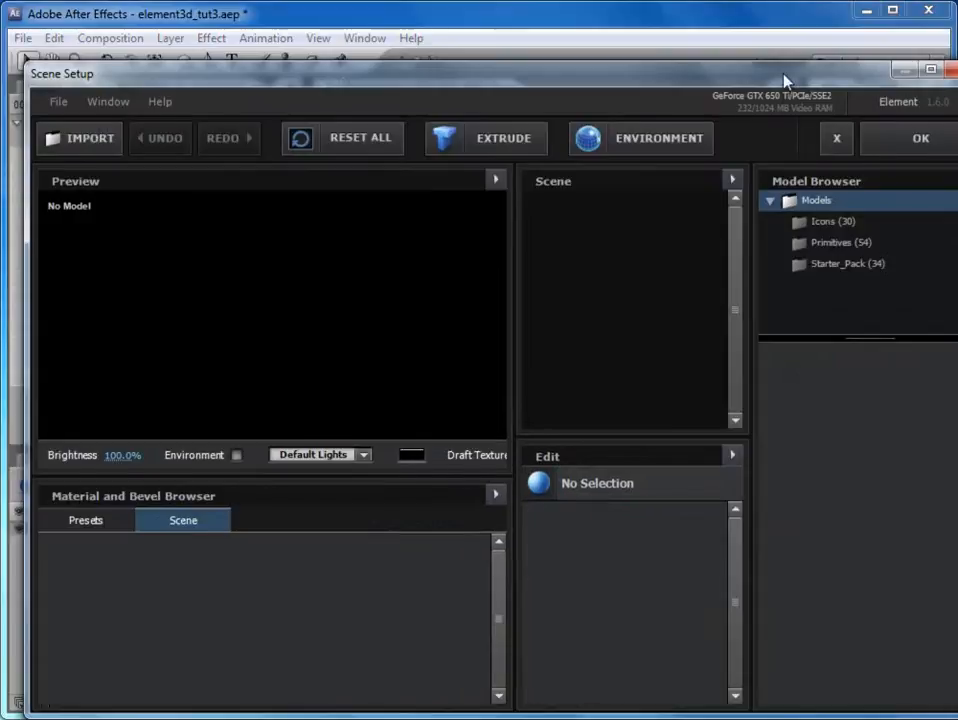
drag(786, 80, 762, 53)
Add the watch model from Starter_Pack to the scene, orbit its preview and widen the scene list.
click(804, 238)
drag(948, 350, 952, 645)
click(872, 632)
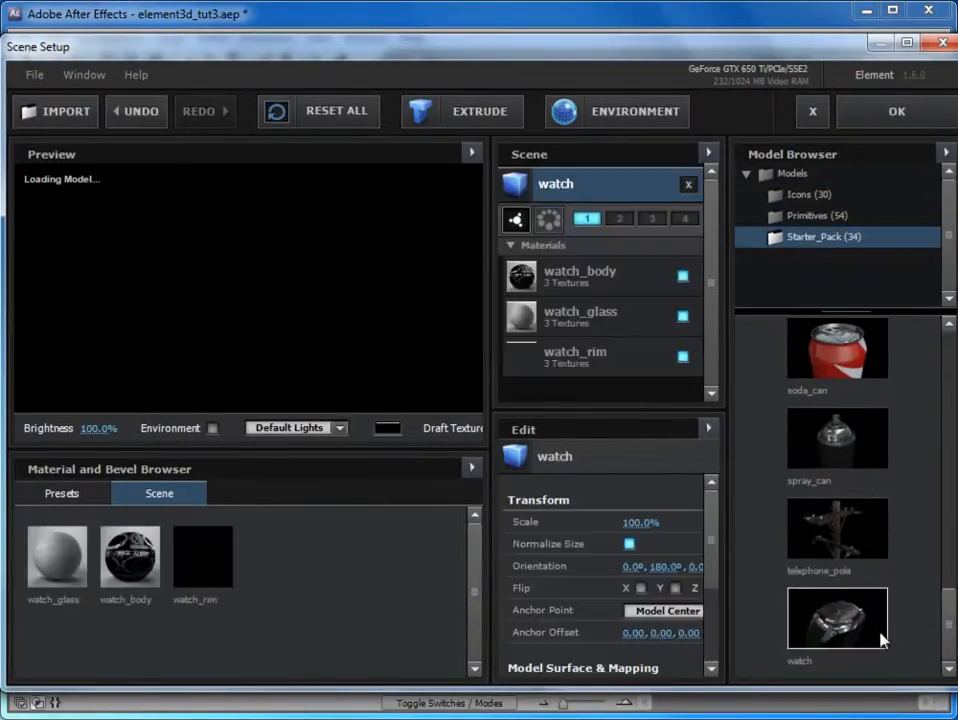
drag(255, 248, 321, 357)
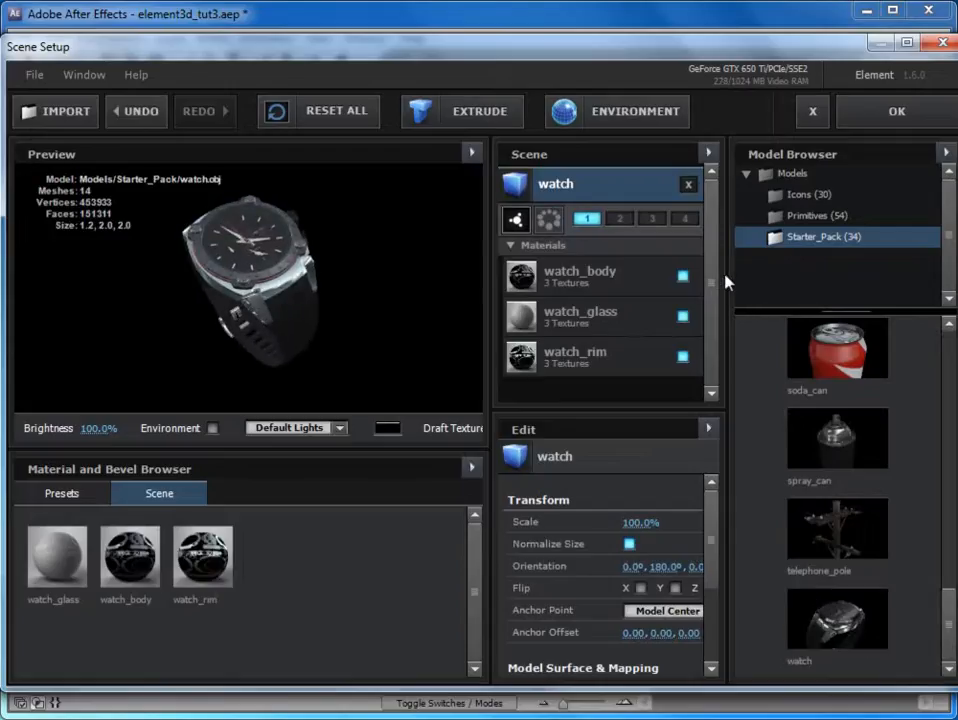
drag(733, 276, 761, 278)
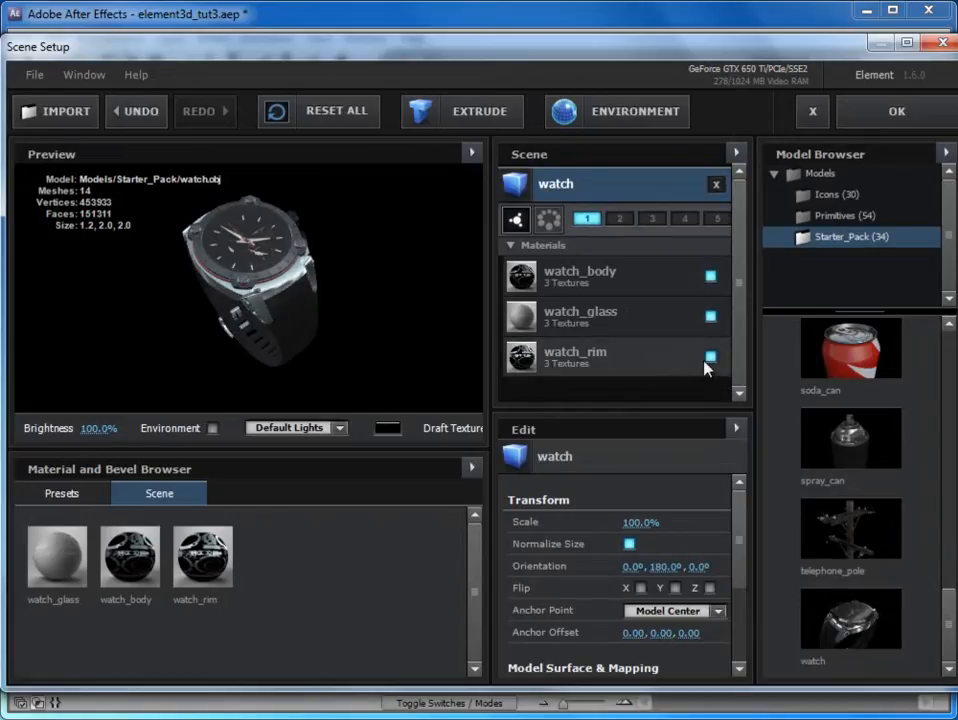
Disable the watch model's watch_body and watch_glass materials and duplicate the model together with its materials using Duplicate All.
click(710, 276)
click(710, 316)
drag(325, 224, 283, 290)
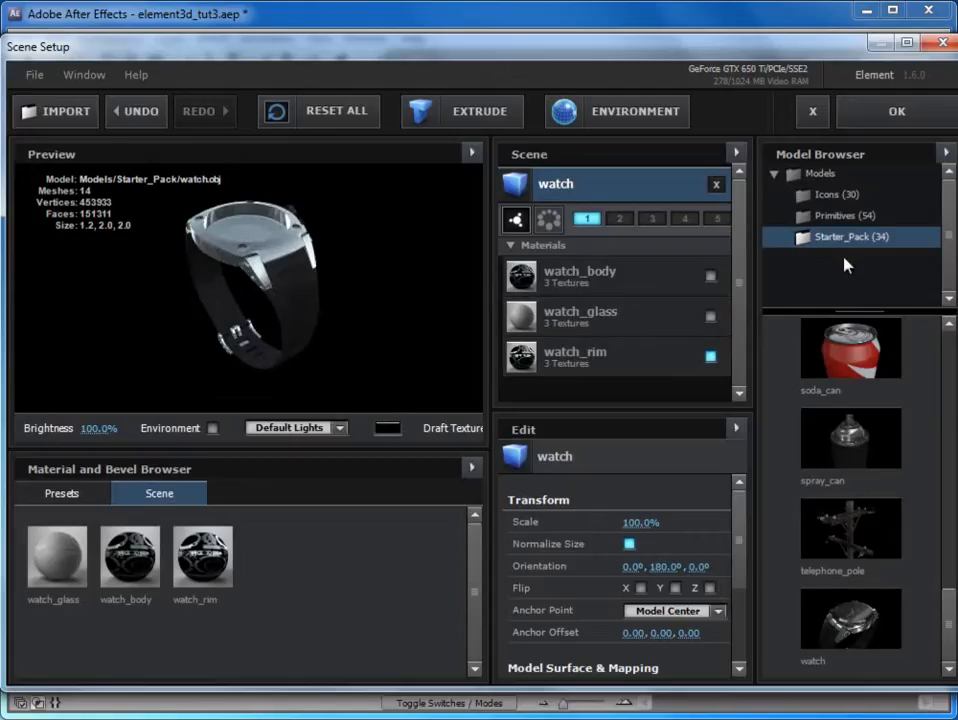
right_click(612, 183)
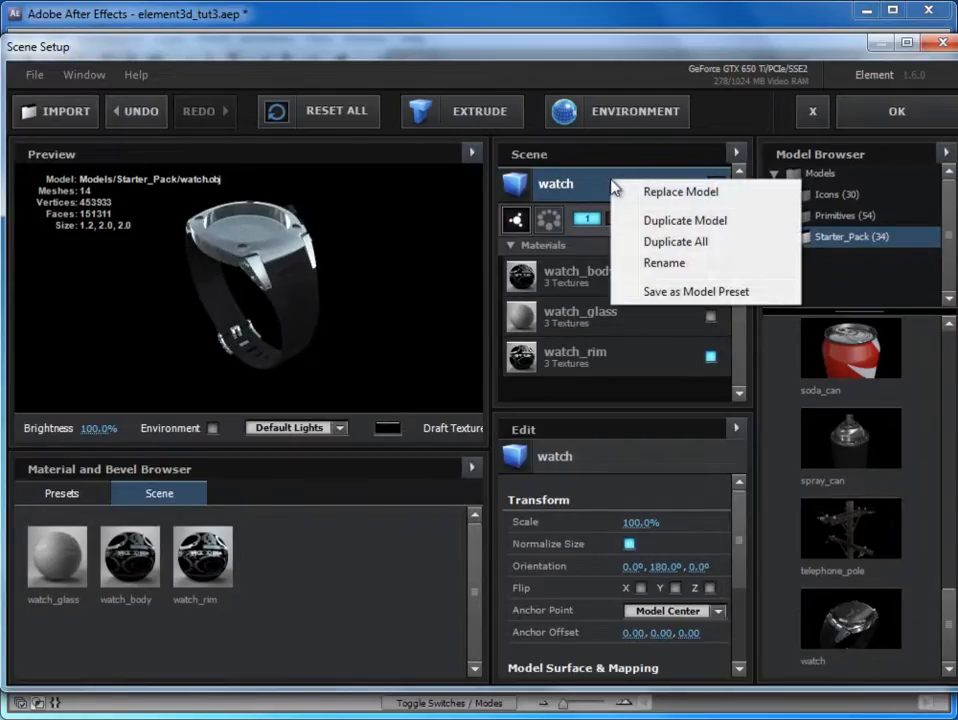
click(686, 244)
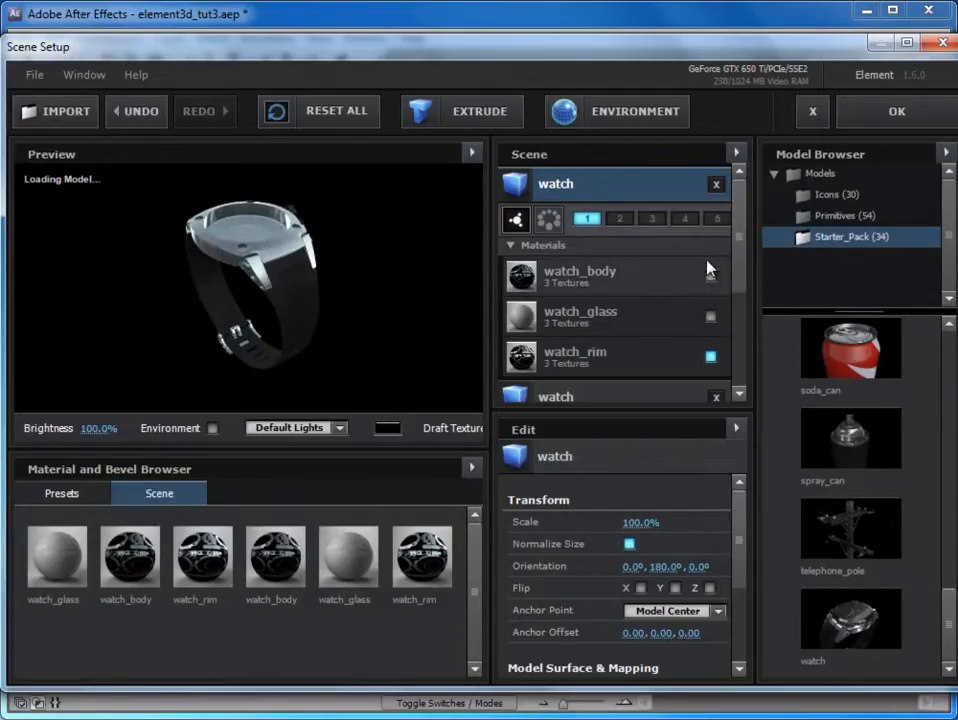
Assign the first watch copy to group 2, enable its watch_body and watch_glass materials and disable watch_rim.
mouse_move(739, 246)
mouse_down()
mouse_move(742, 265)
mouse_move(747, 237)
mouse_up()
click(619, 220)
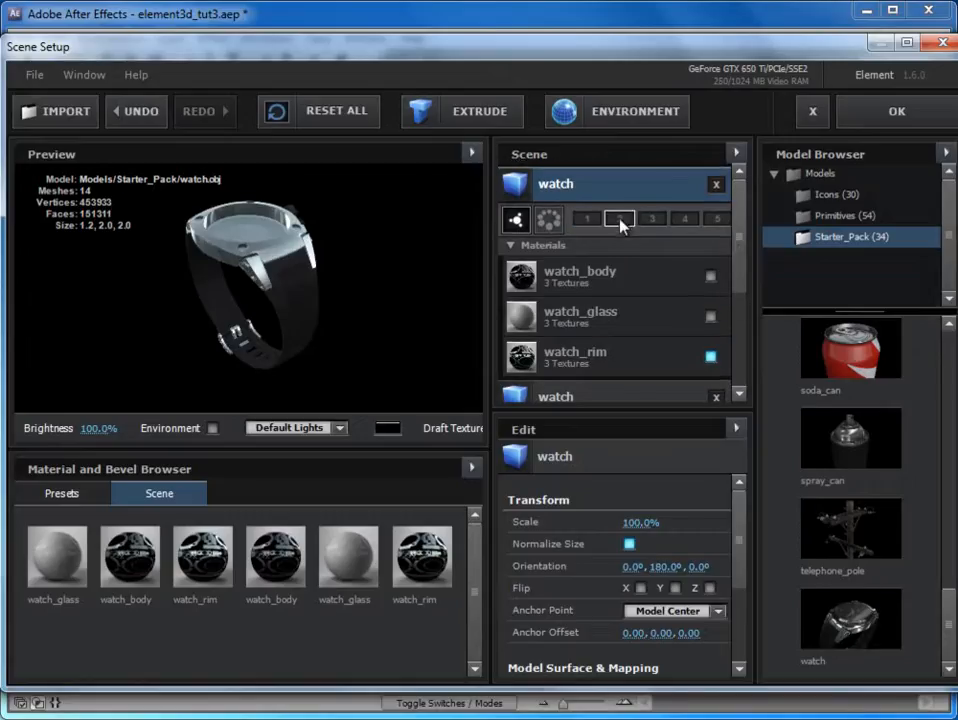
click(620, 219)
click(711, 357)
click(711, 316)
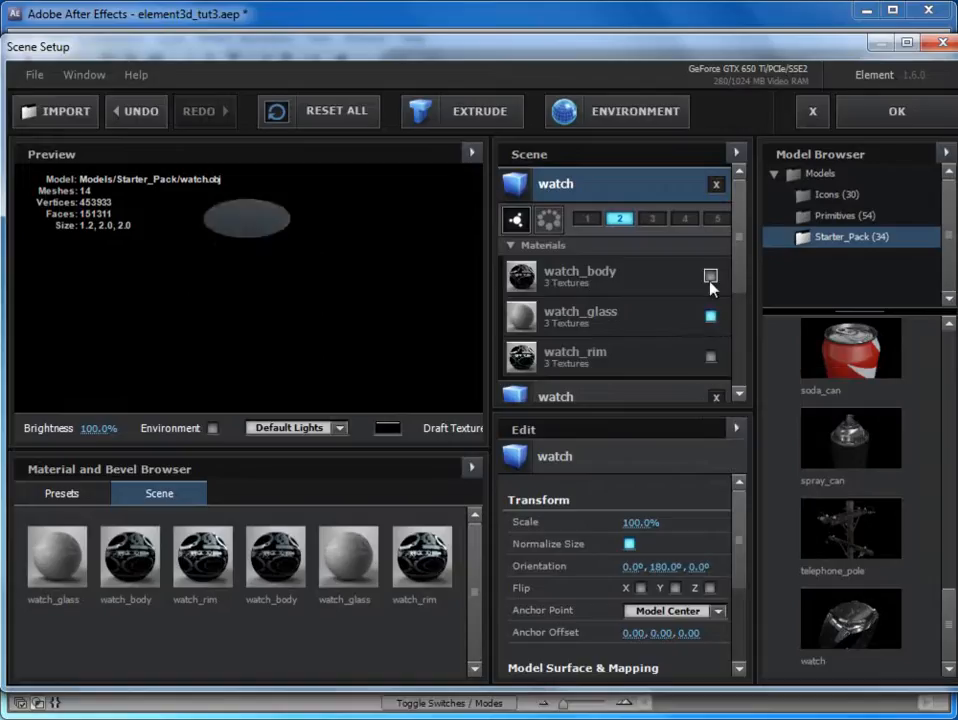
click(711, 276)
Preview each of the two watch copies in turn and accept the scene setup.
scroll(741, 272, down, 1)
drag(741, 272, 748, 391)
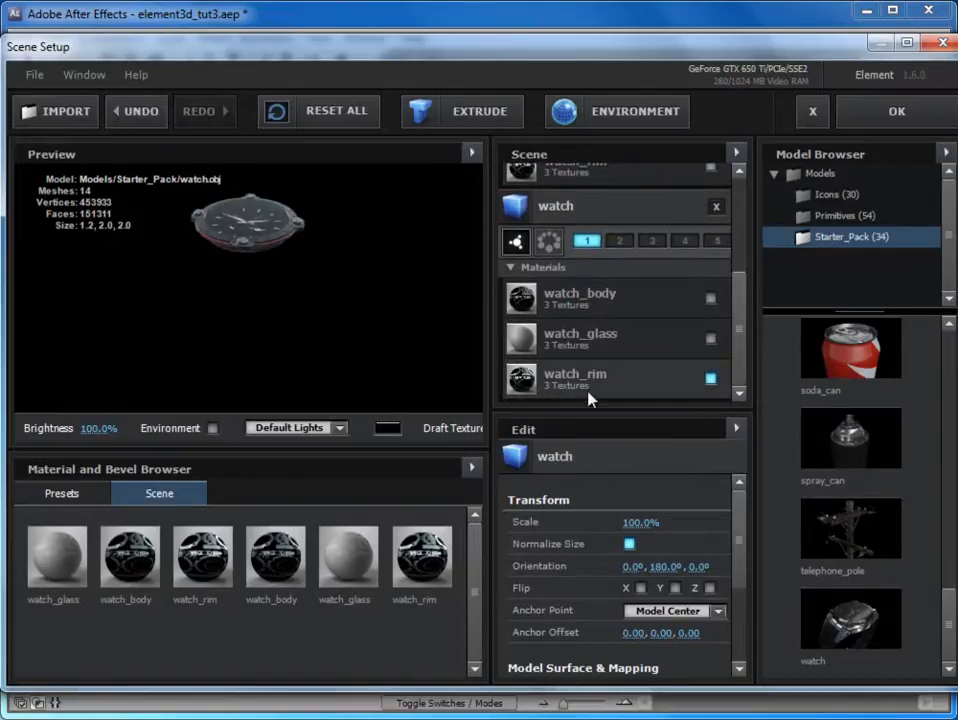
click(626, 213)
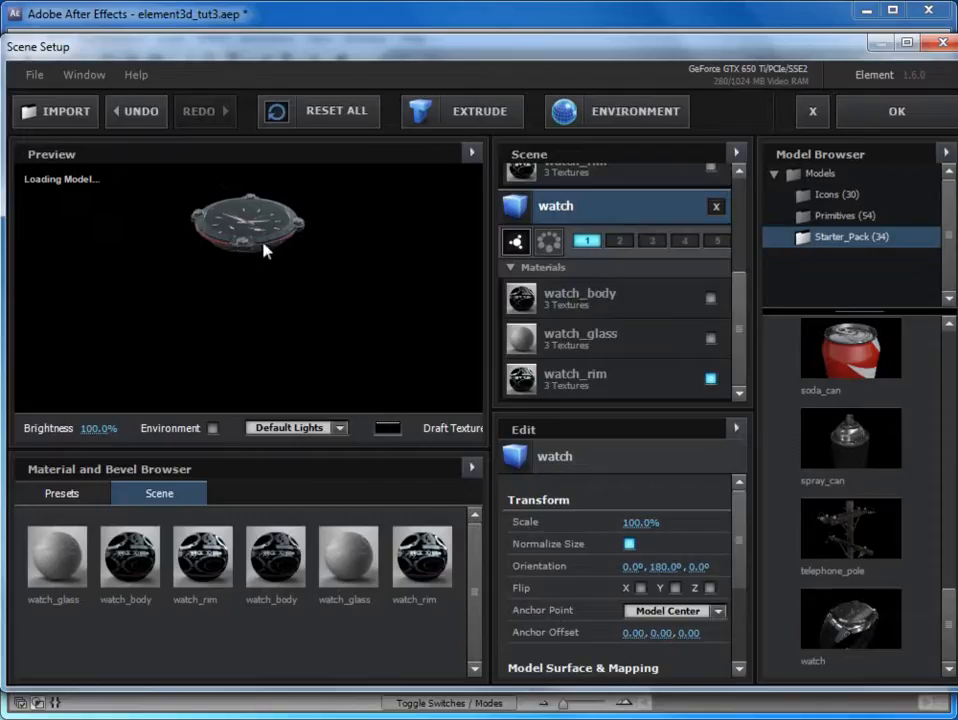
drag(743, 331, 746, 239)
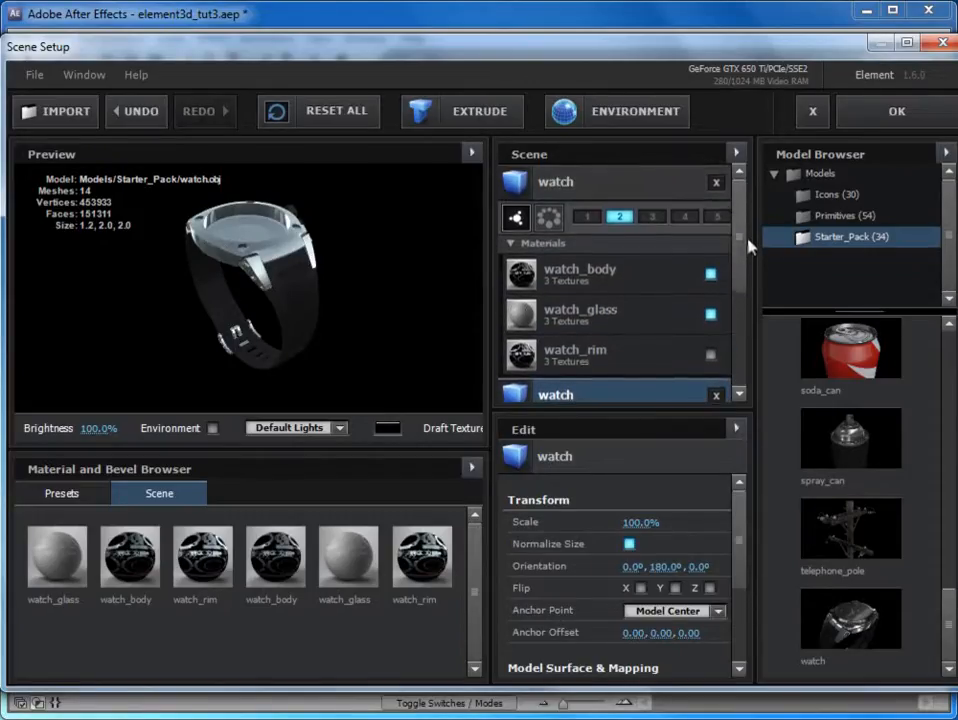
click(632, 186)
scroll(740, 259, down, 1)
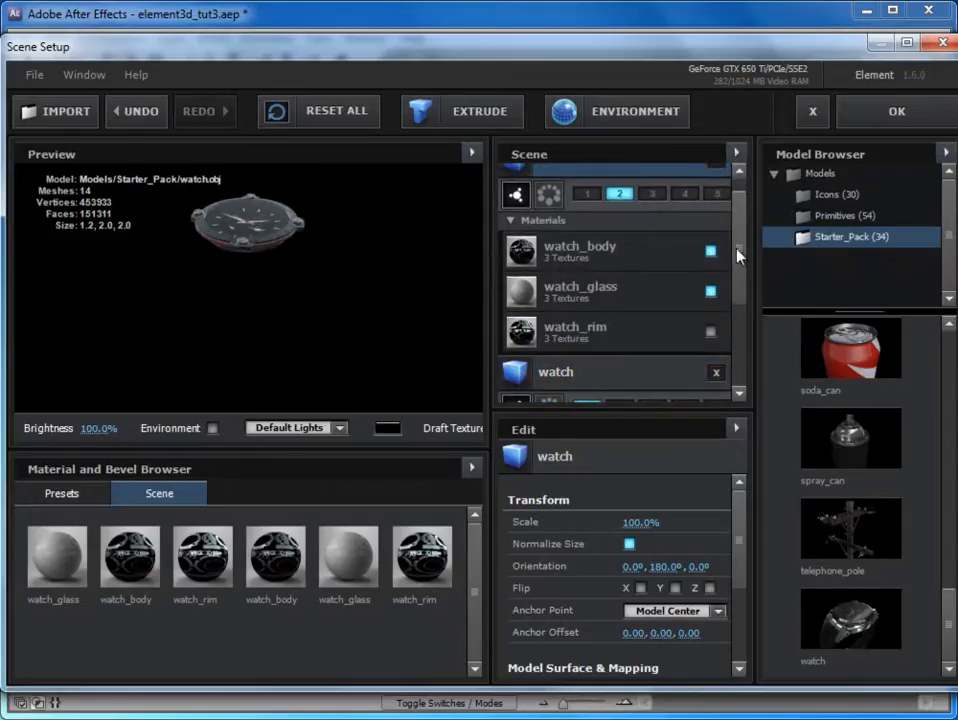
scroll(739, 257, down, 1)
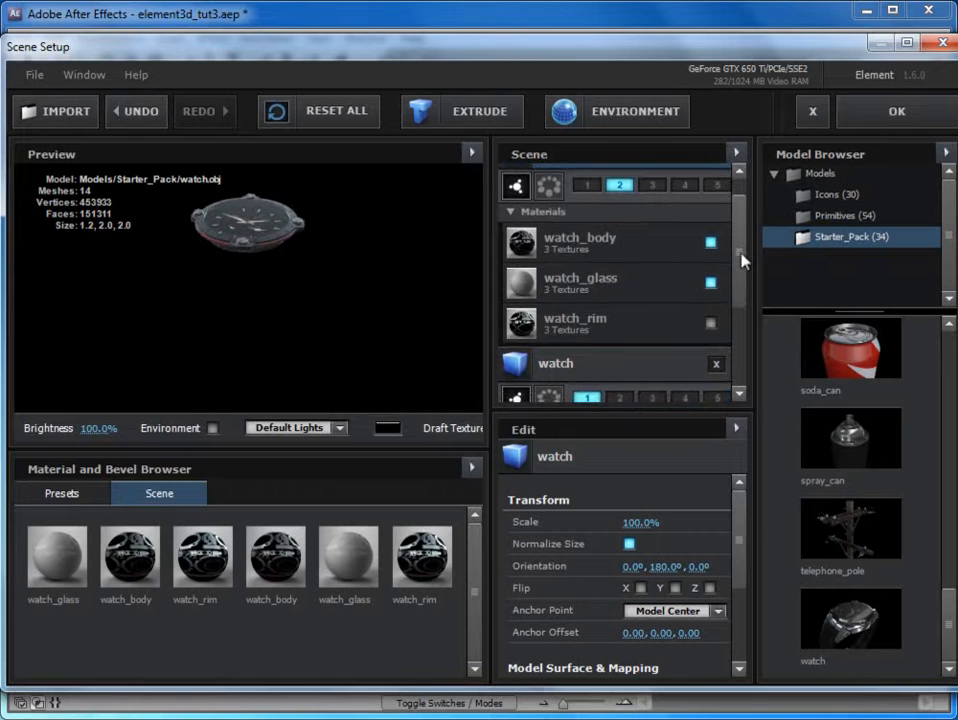
click(897, 112)
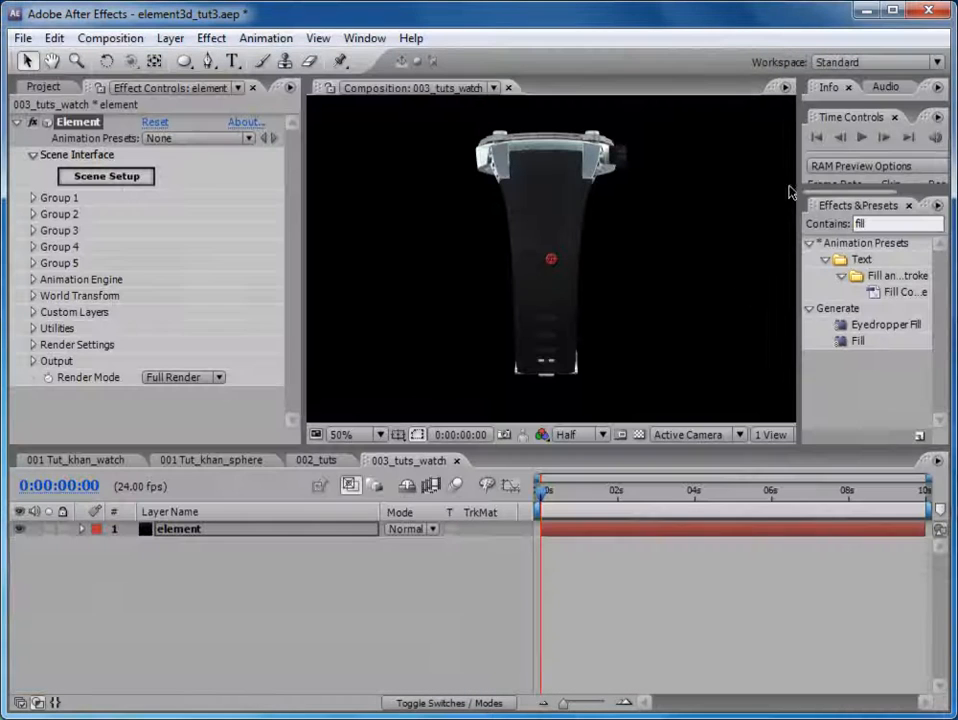
Add a new camera layer to 003_tuts_watch with the default settings.
click(170, 38)
mouse_move(165, 60)
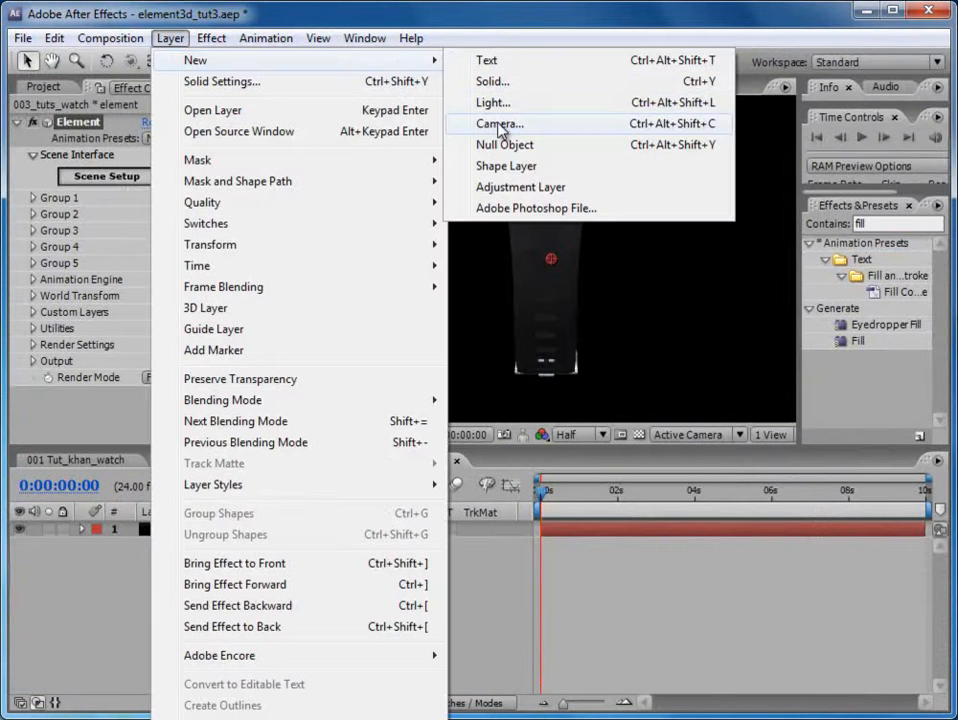
click(500, 128)
click(659, 546)
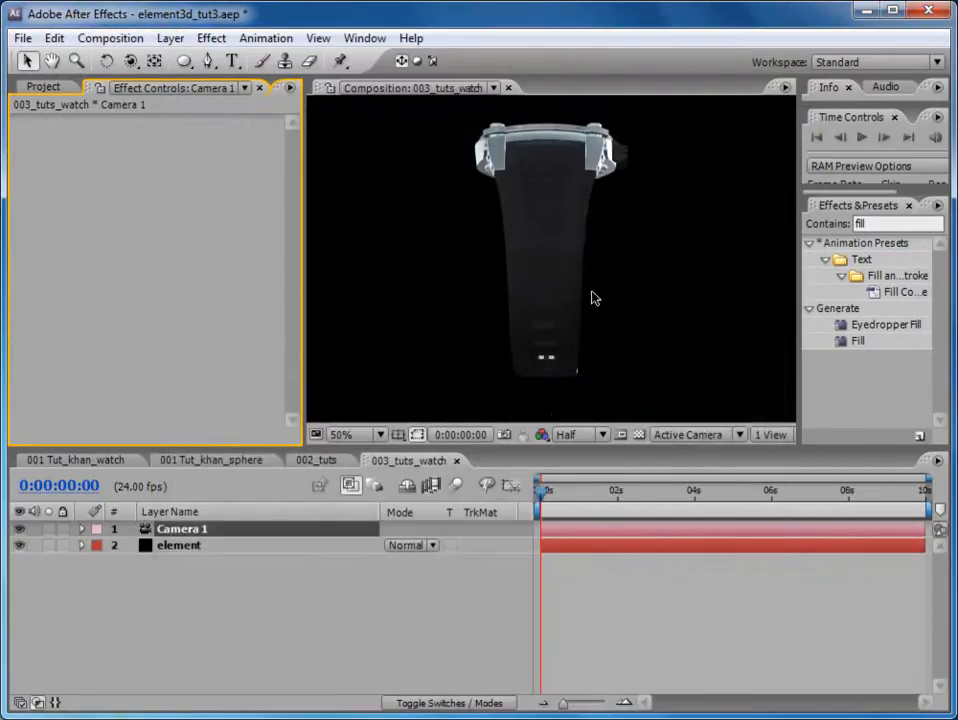
Show the composition from Custom View 1 at 100% and reframe the view on the watch face.
click(688, 435)
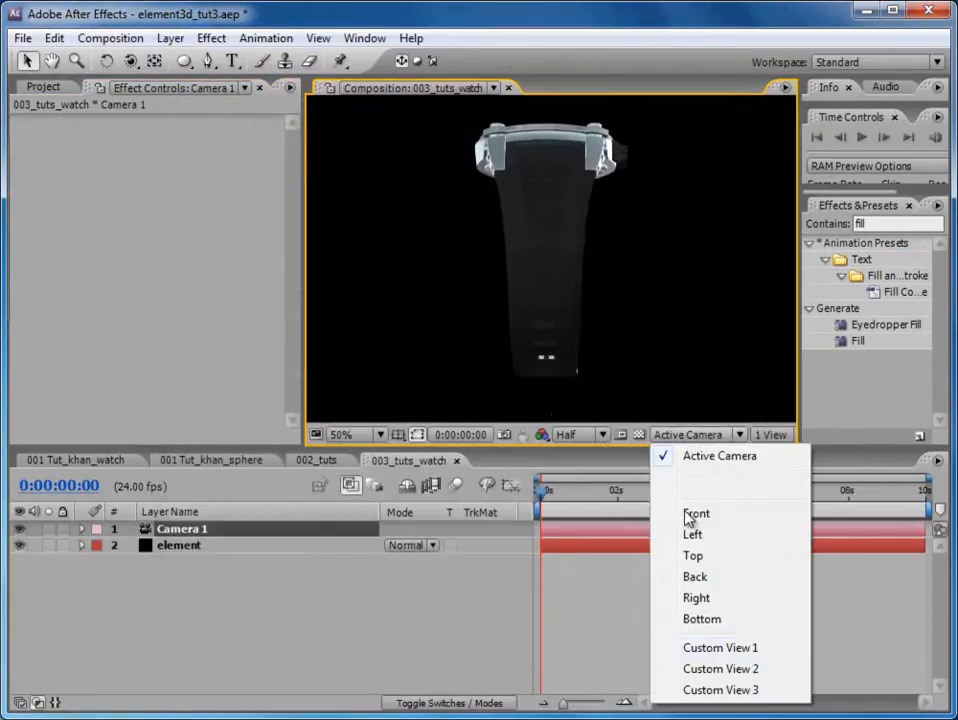
click(709, 649)
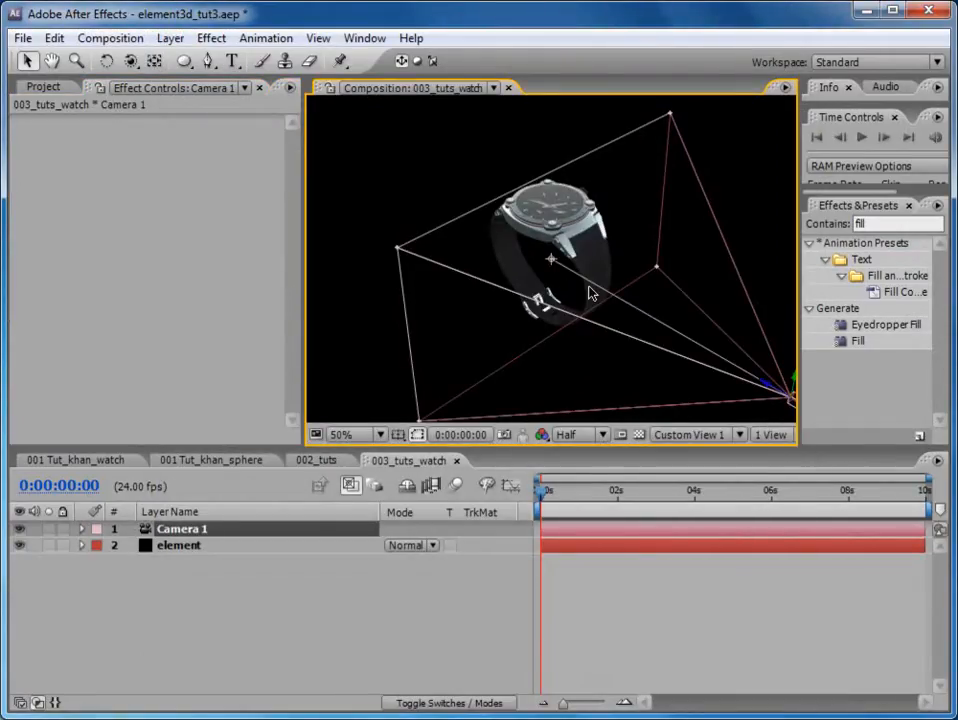
scroll(569, 281, up, 1)
click(574, 598)
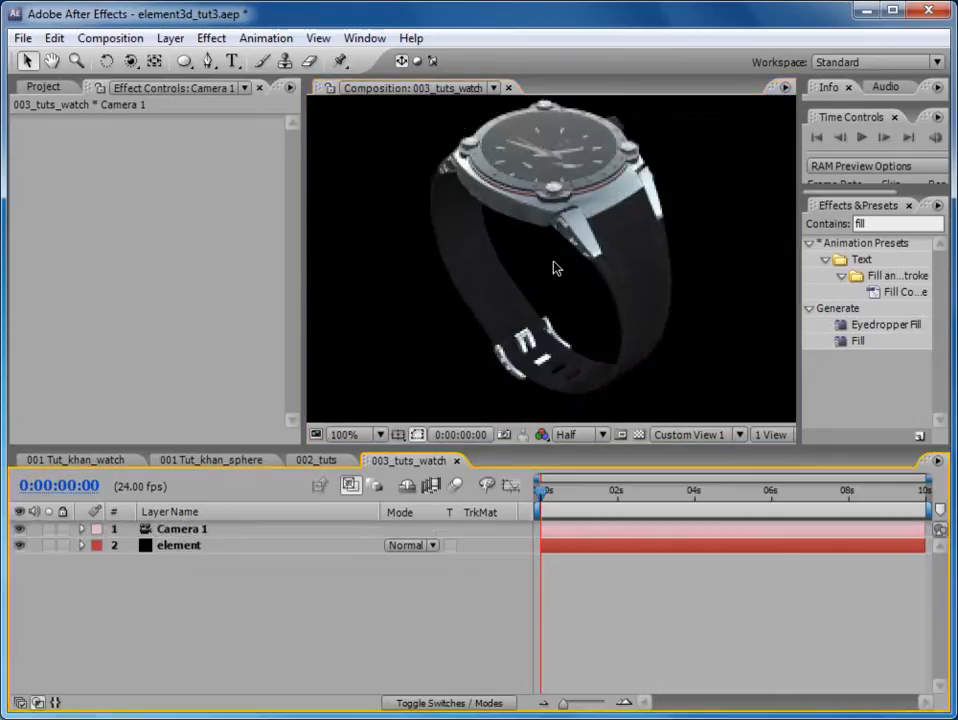
key(c)
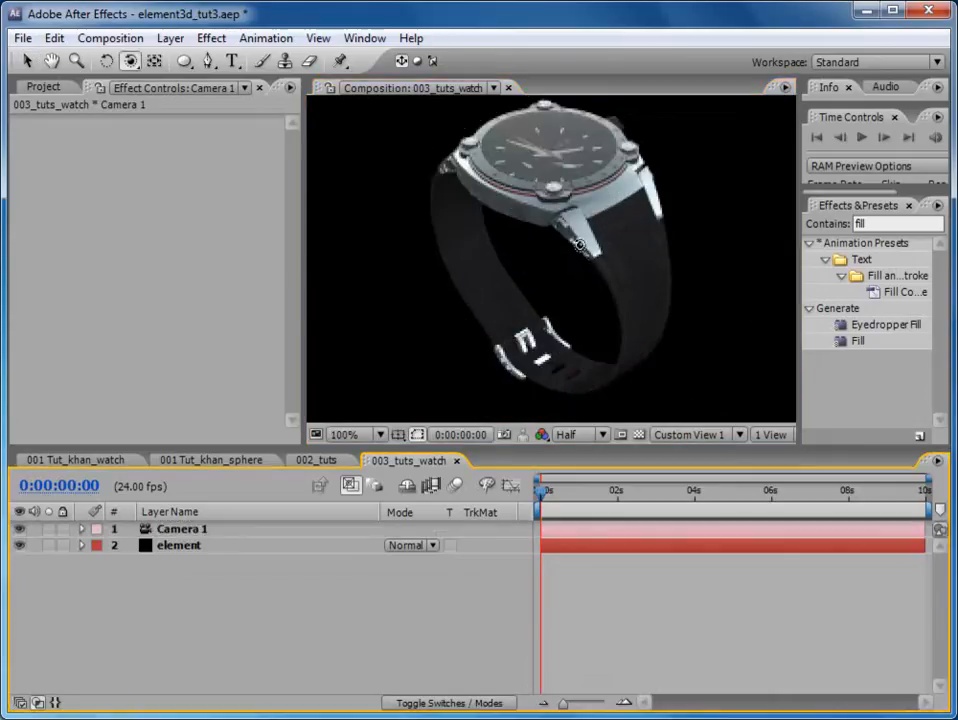
key(c)
drag(579, 245, 580, 302)
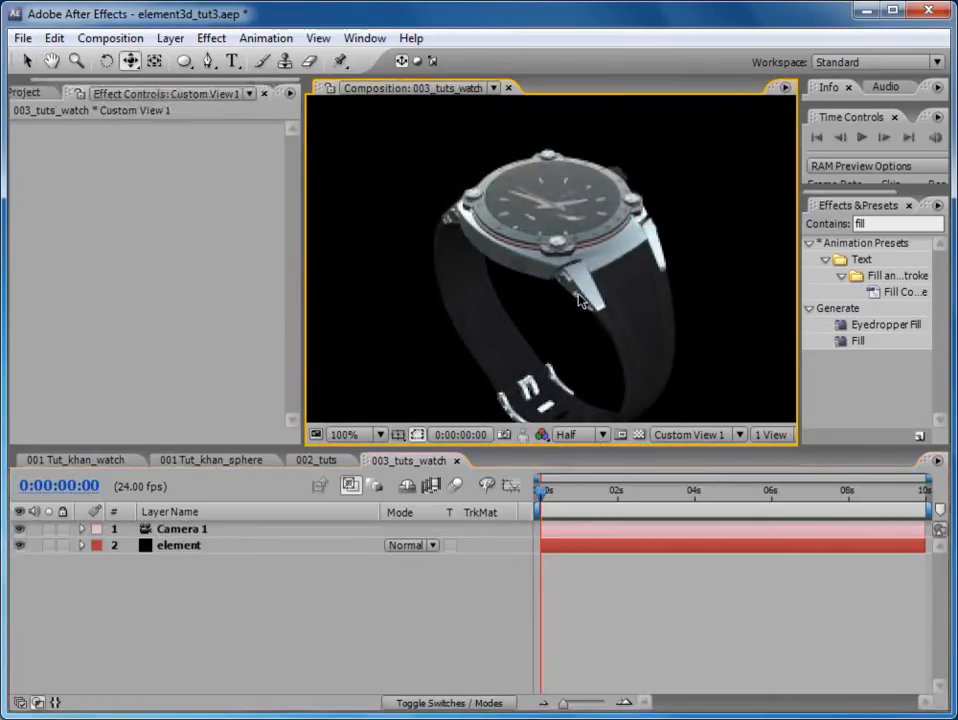
Enable Multi-Object in the Particle Look of Group 2 for the element layer's Element effect.
click(186, 548)
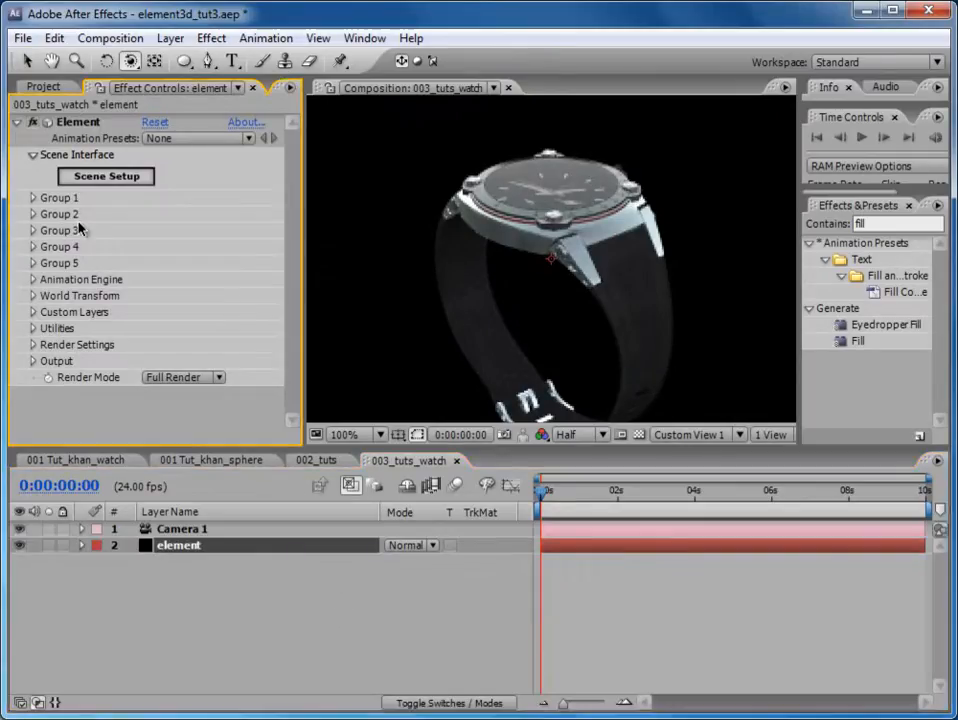
click(33, 215)
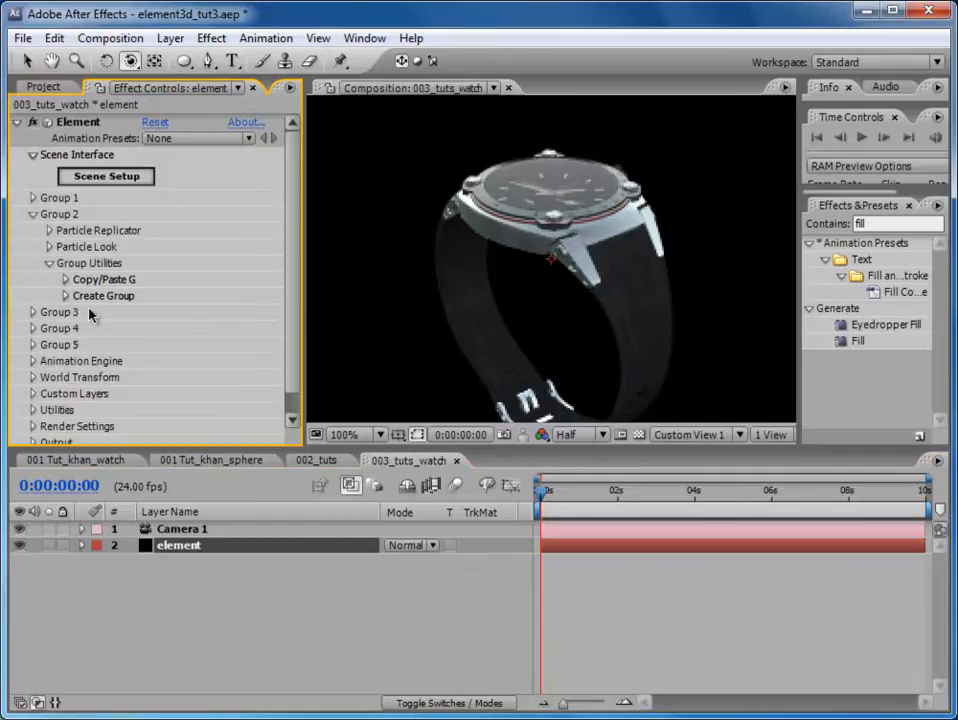
click(50, 247)
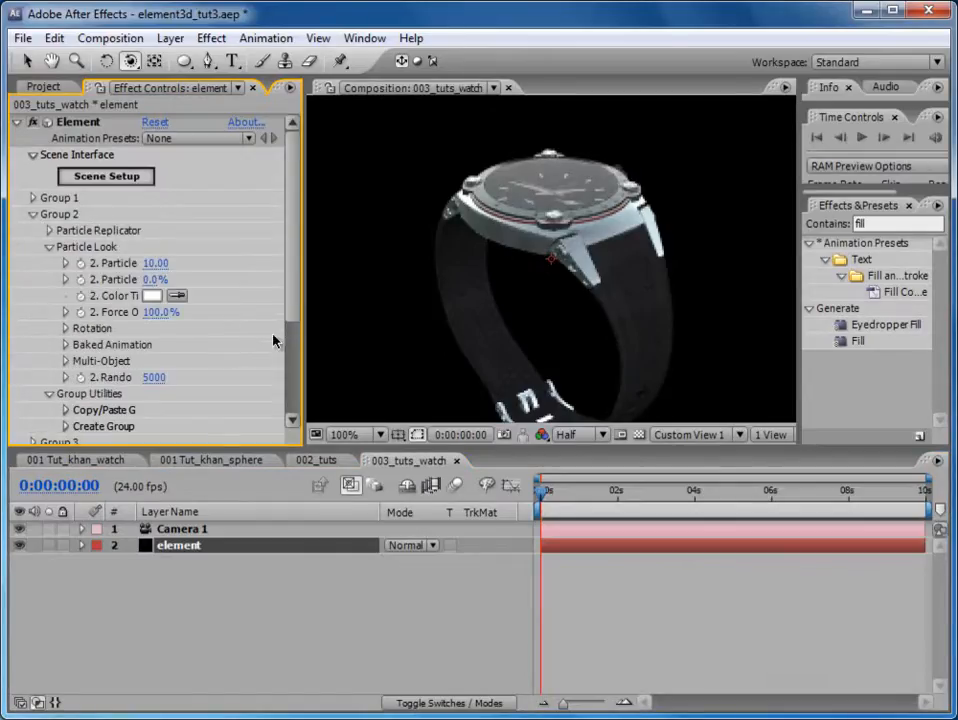
click(65, 361)
scroll(295, 298, down, 2)
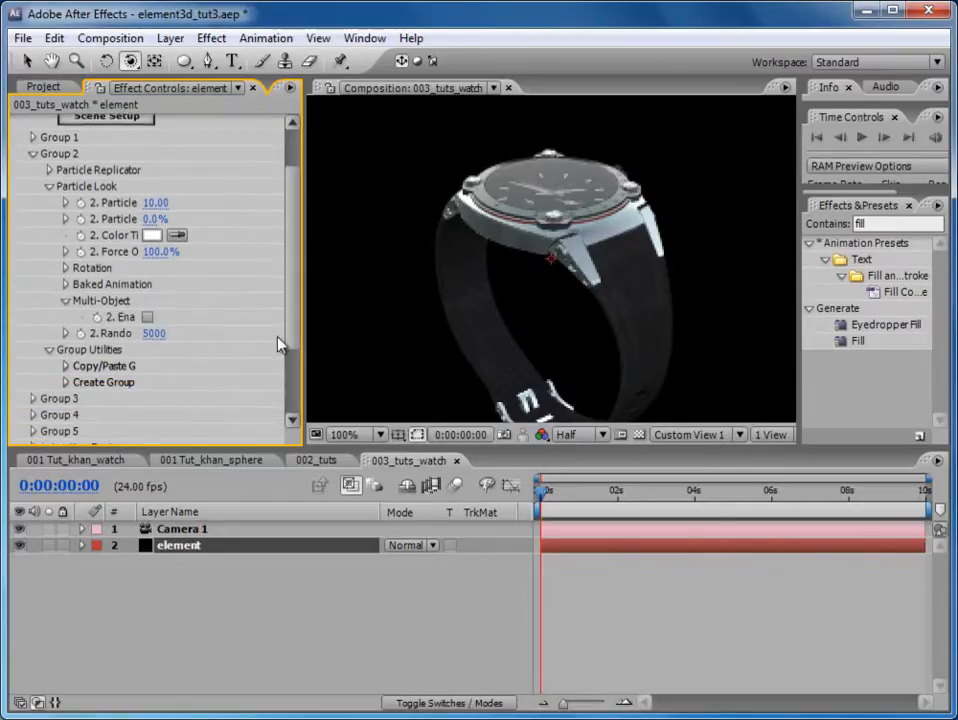
click(147, 330)
scroll(298, 331, down, 3)
drag(295, 300, 299, 320)
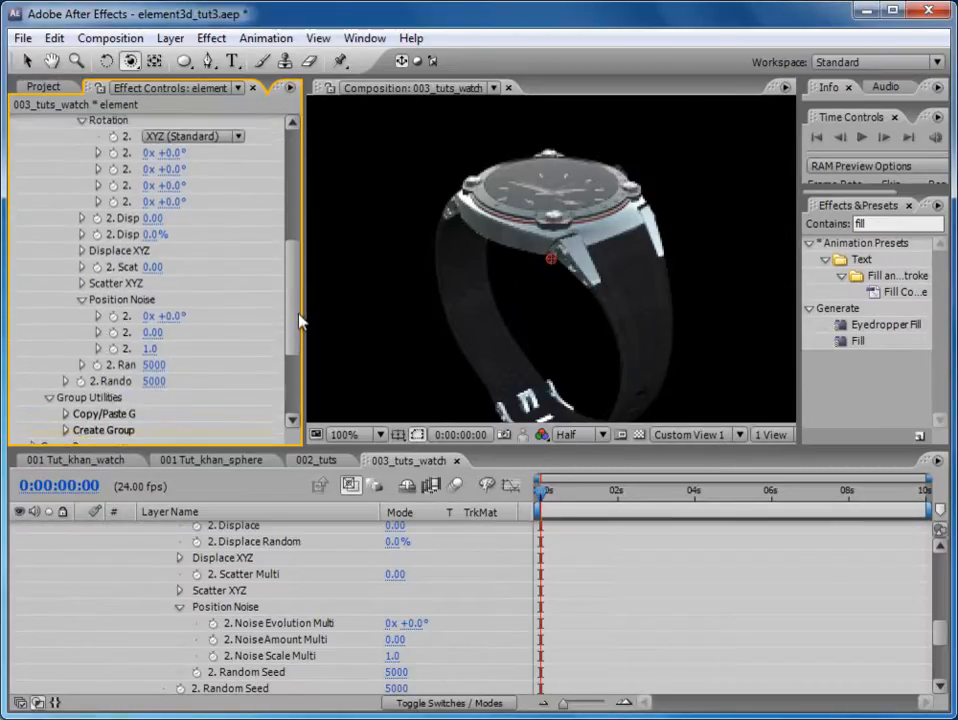
Test and undo Group 2's Scatter Multi, and set the composition preview resolution to Full.
drag(153, 267, 598, 256)
key(ctrl+z)
click(578, 434)
click(562, 455)
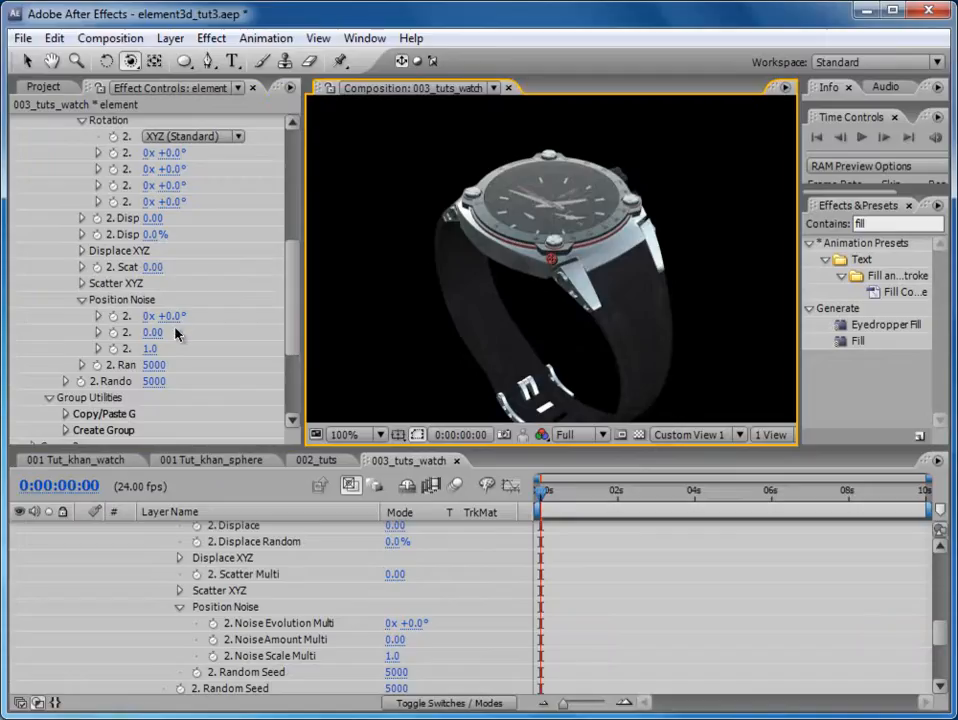
Try Group 2's Multi-Object noise evolution, random seed, displace random and displace values, undoing the changes.
drag(172, 316, 455, 298)
key(ctrl+z)
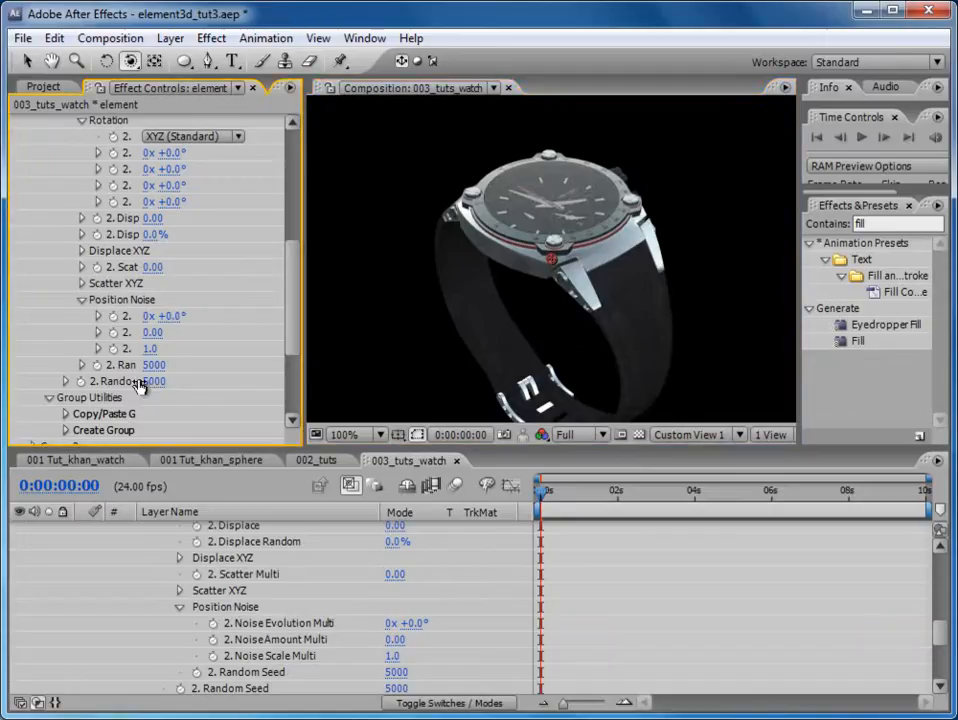
drag(152, 368, 242, 357)
key(ctrl+z)
drag(155, 235, 240, 235)
key(ctrl+z)
drag(149, 218, 212, 224)
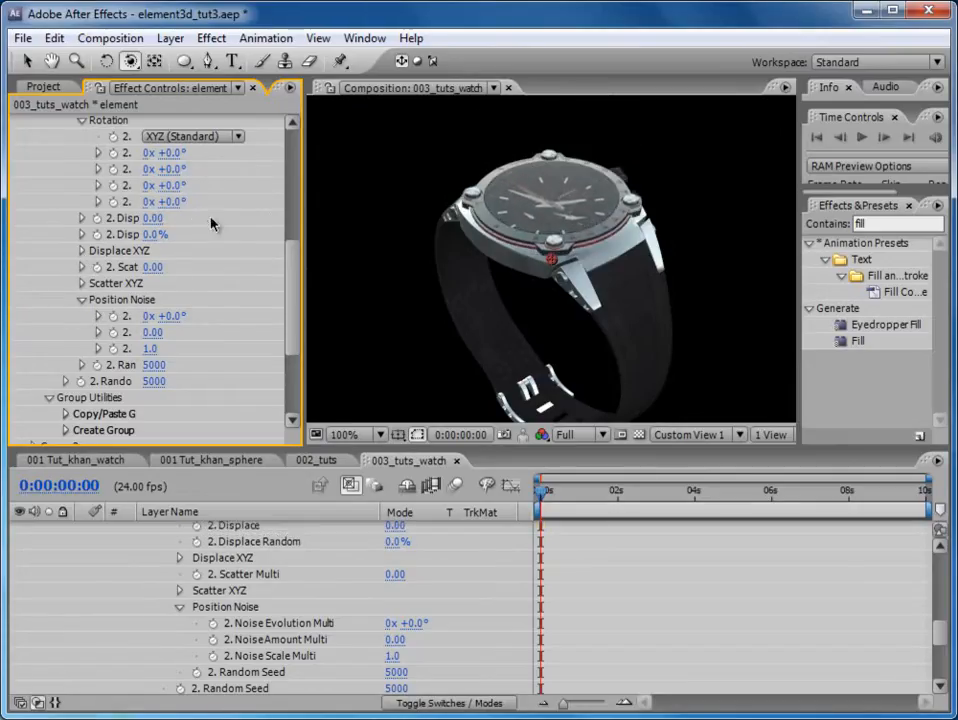
Set Group 2's Multi-Object Y Displace to 0.73 and orbit the view to a lower side angle.
click(82, 251)
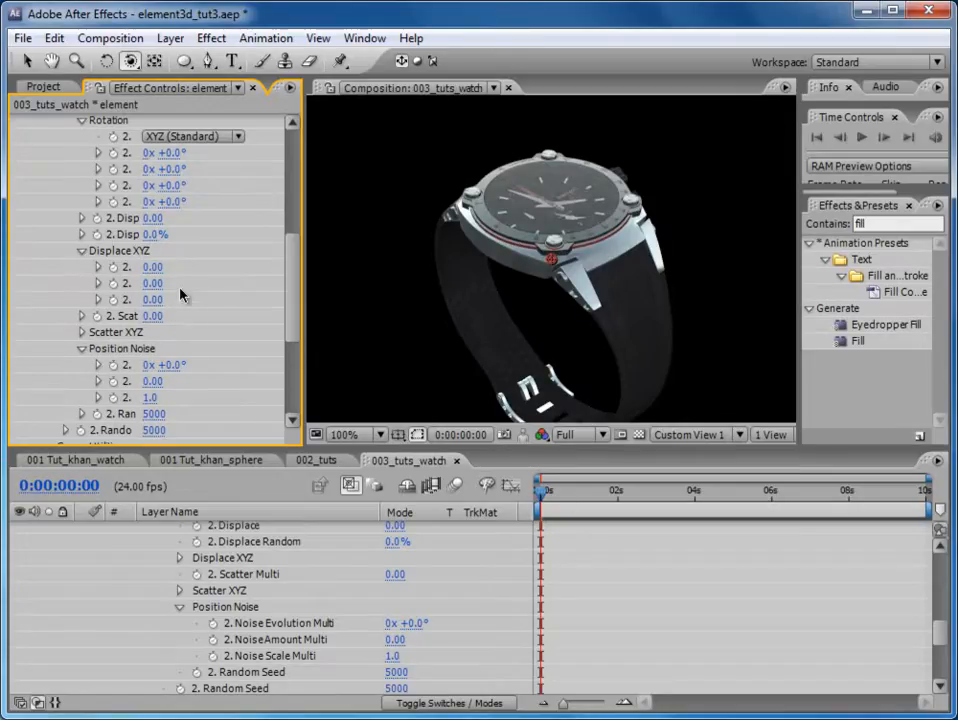
drag(305, 288, 356, 283)
drag(183, 289, 265, 295)
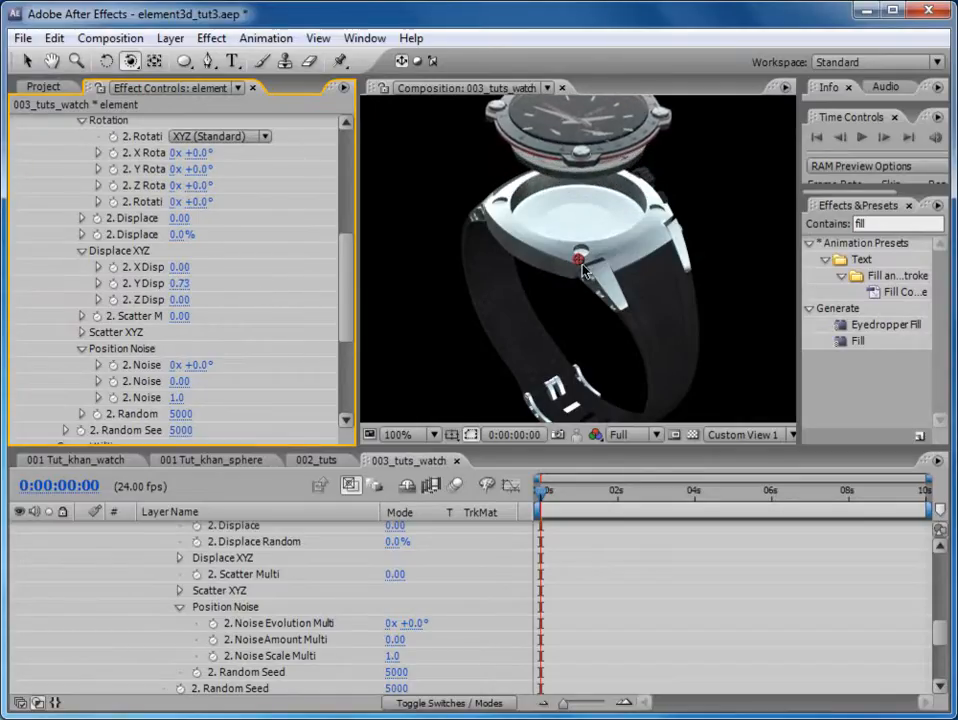
drag(587, 248, 514, 342)
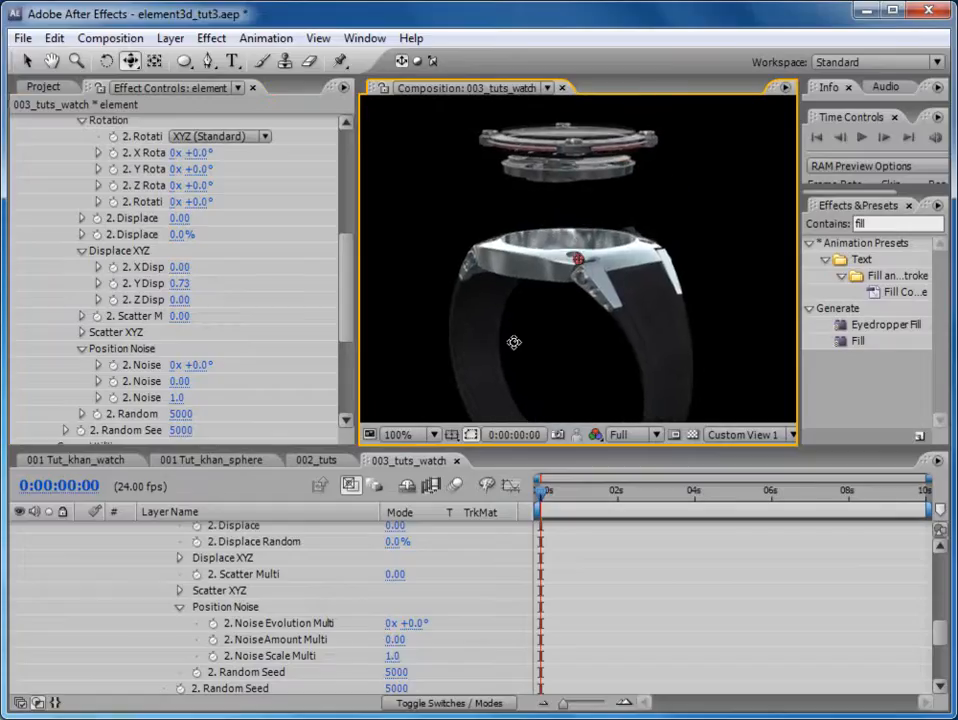
Keyframe Group 2's Y Displace from 0 at the start to 1.02 at 0:00:03:23.
click(178, 284)
text(0)
key(Return)
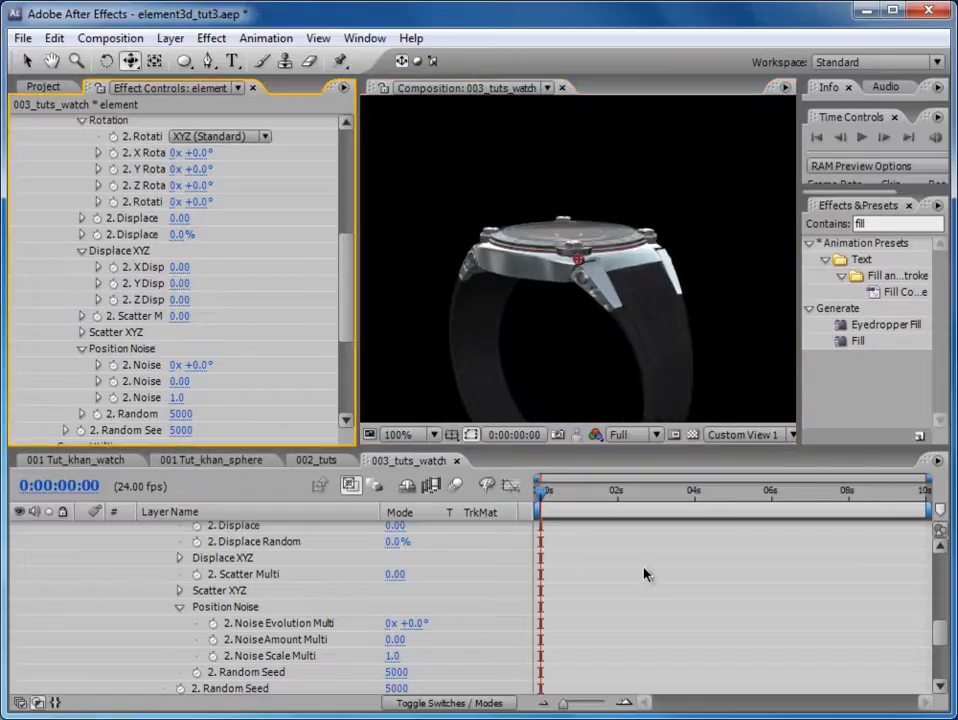
click(114, 287)
drag(556, 493, 695, 495)
drag(178, 286, 303, 305)
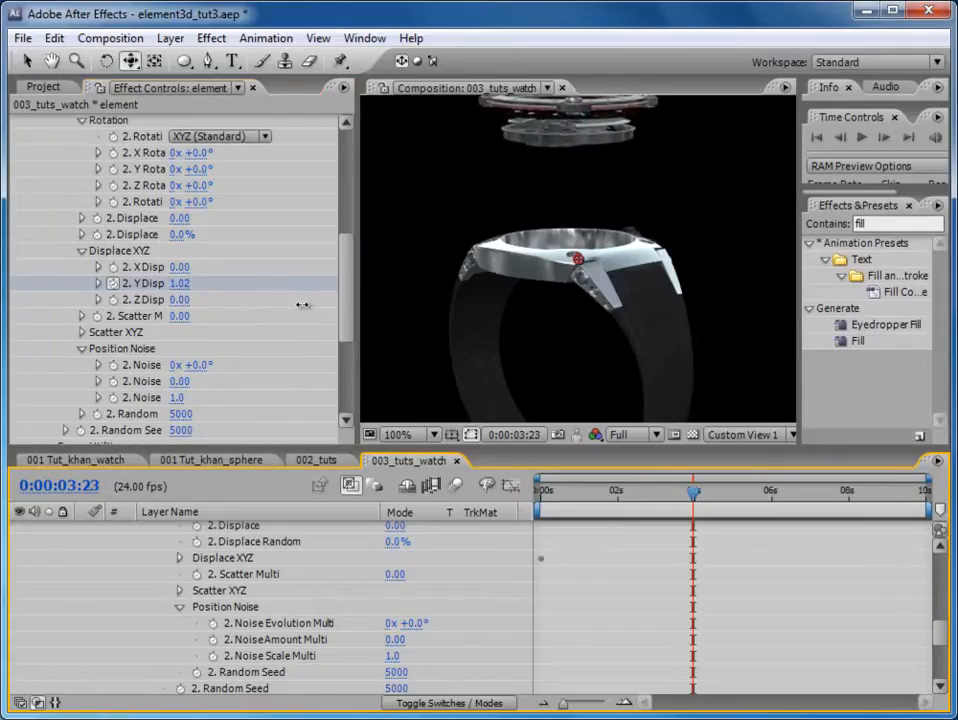
Try setting Group 2's Position XY to 640, 596 and return the playhead to the start.
scroll(342, 289, up, 4)
scroll(357, 265, up, 12)
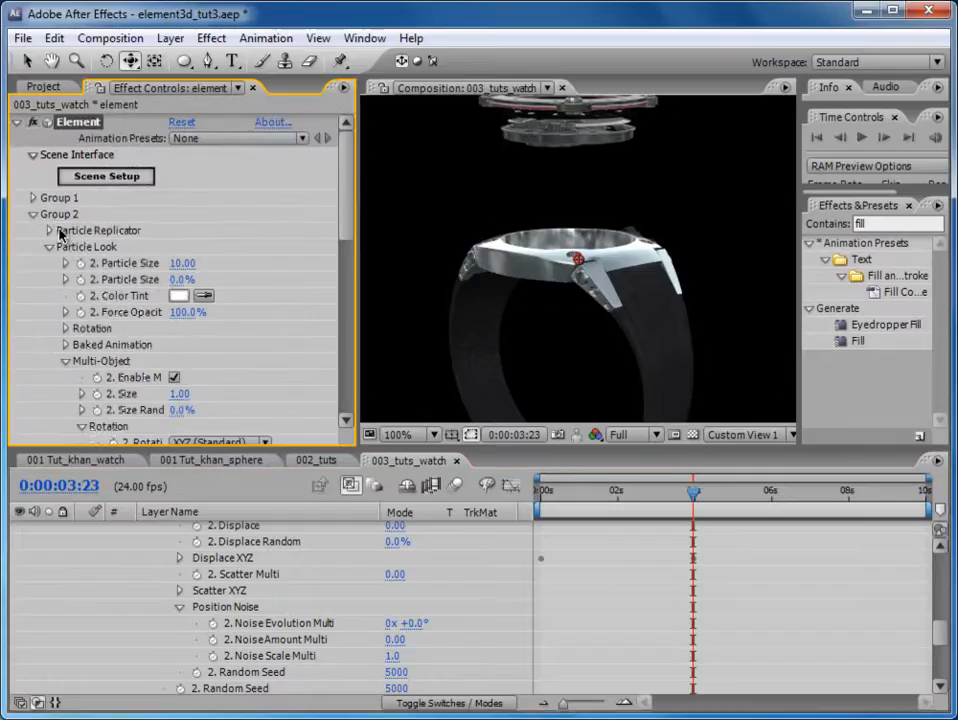
click(50, 230)
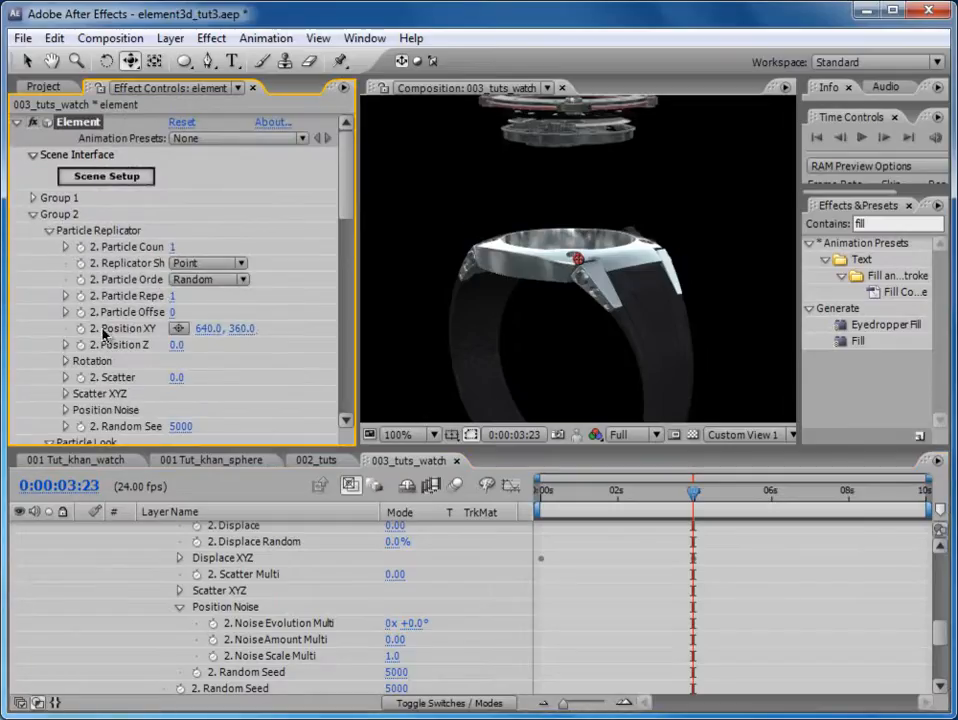
drag(248, 331, 490, 308)
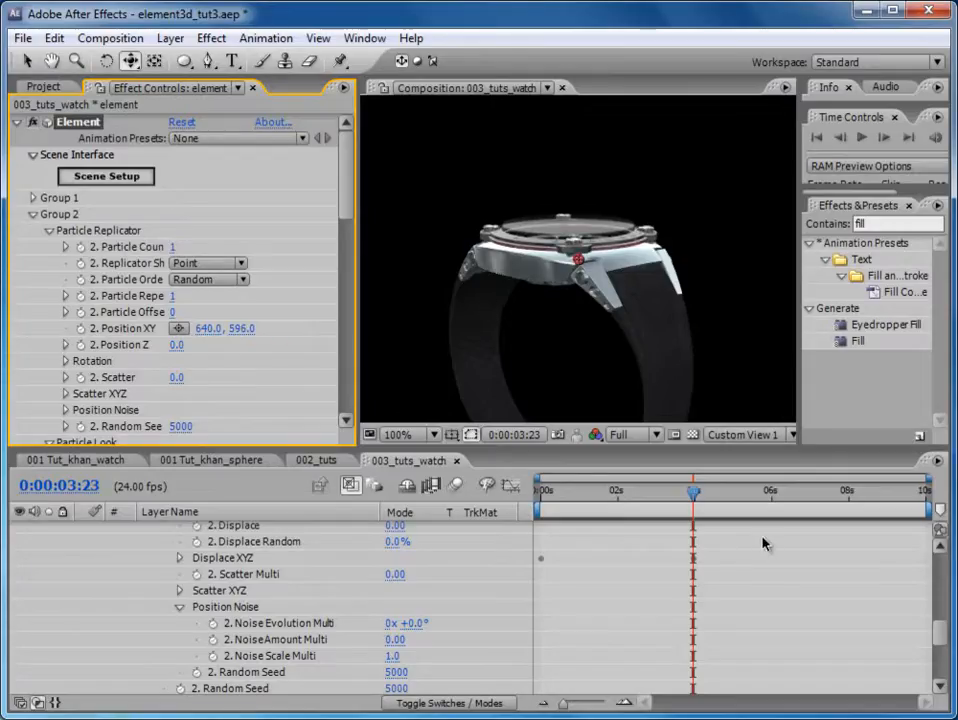
click(942, 632)
drag(707, 494, 534, 513)
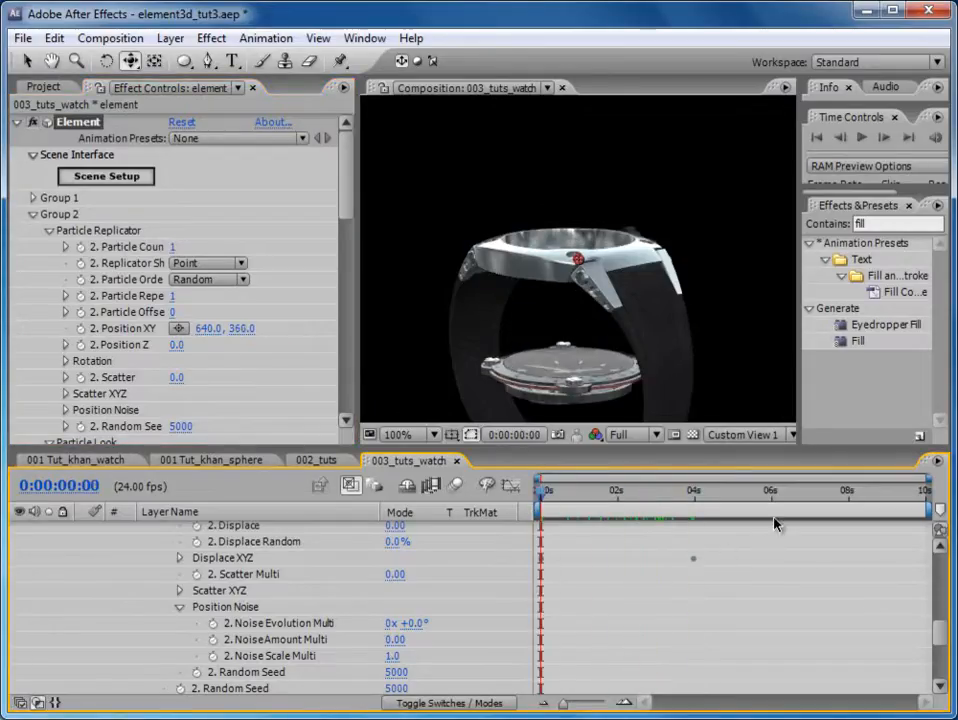
Keyframe Group 2's Position XY at the start of the composition and show only the element layer's animated properties.
key(k)
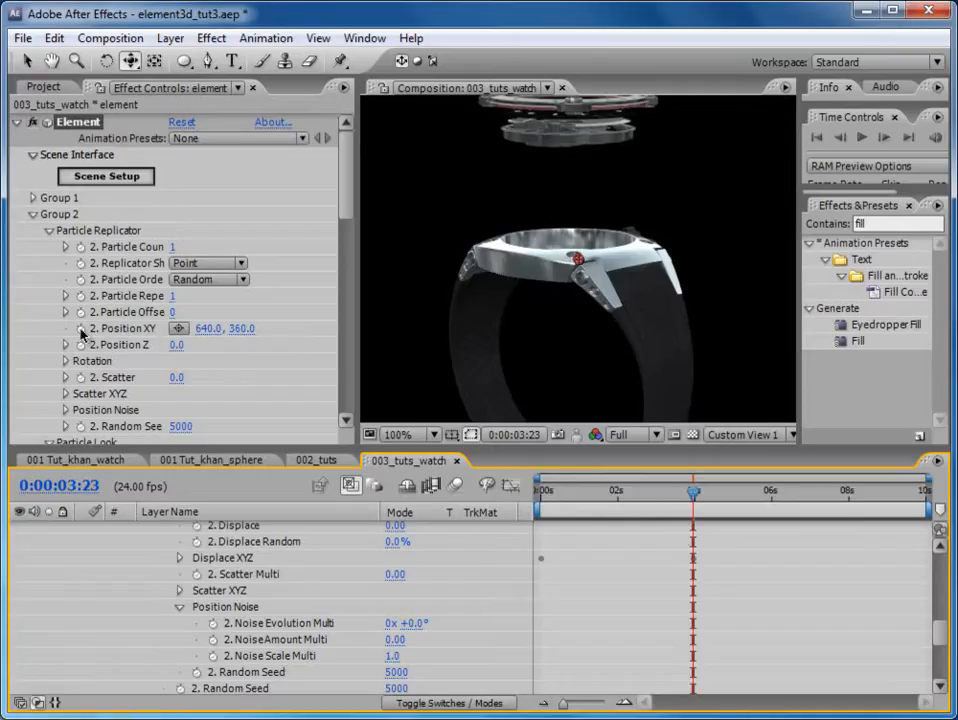
drag(575, 500, 483, 507)
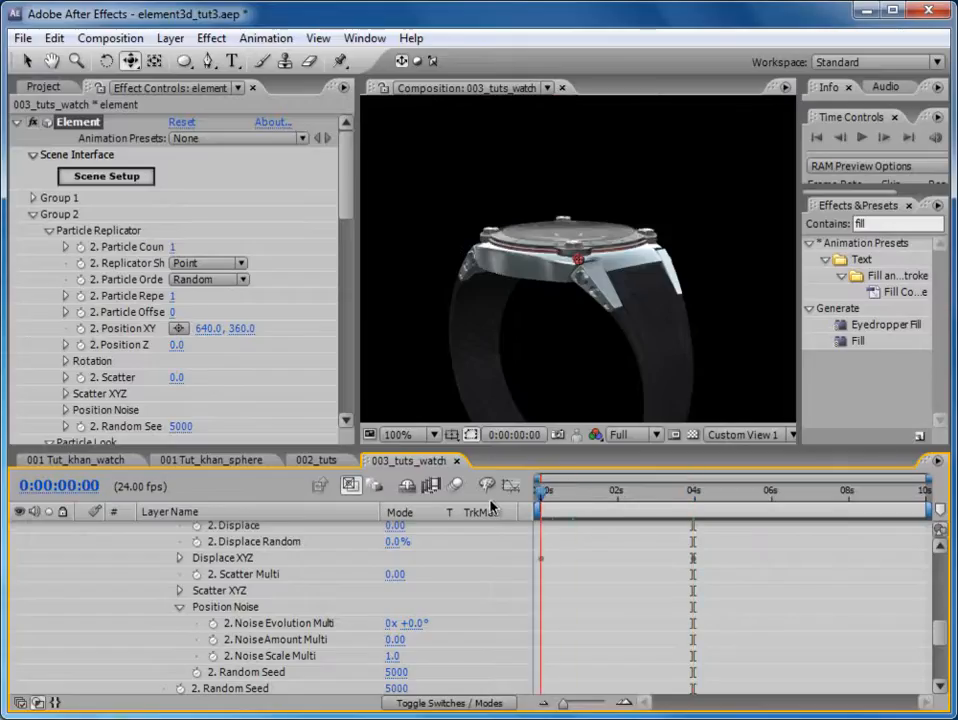
click(80, 329)
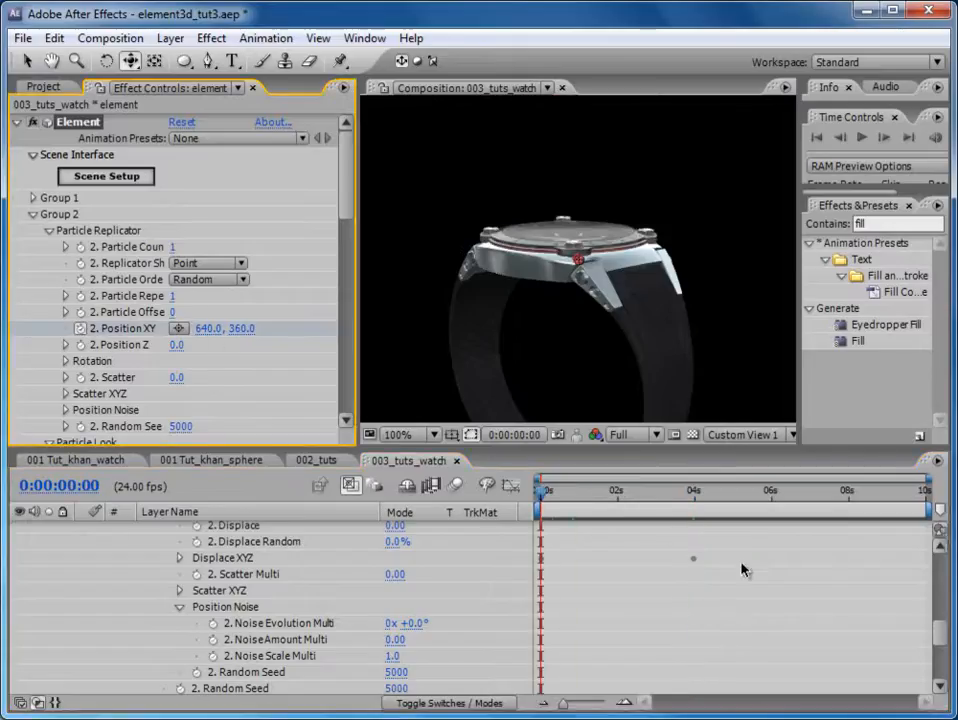
drag(943, 630, 943, 558)
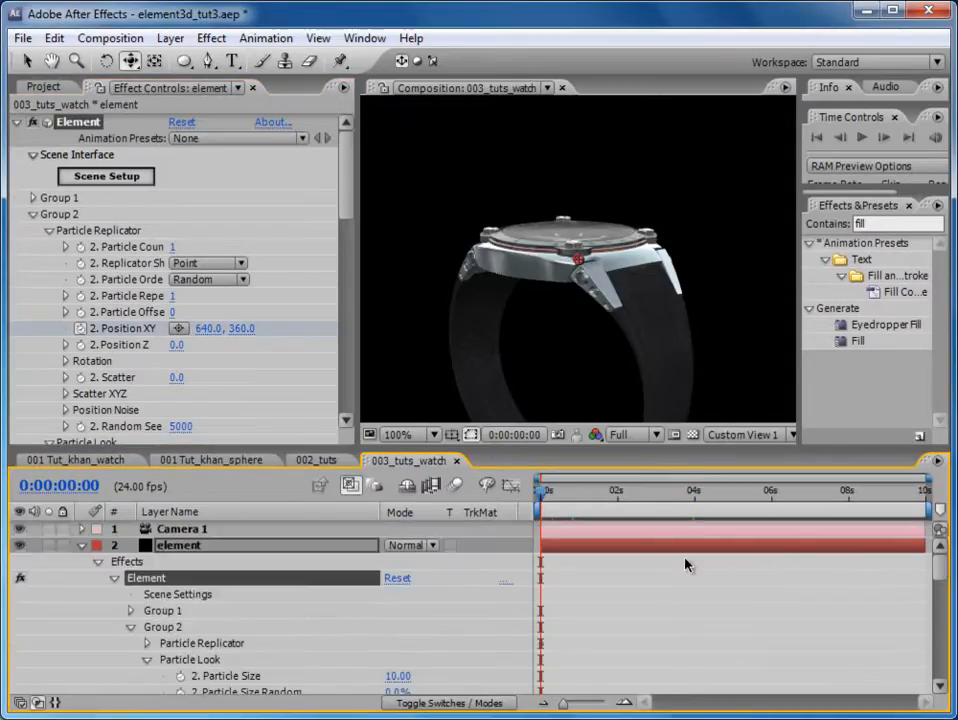
click(662, 547)
key(u)
At 0:00:03:23, set Group 2's Y Displace to 3 and its Position XY to 640, 963.
drag(570, 500, 686, 500)
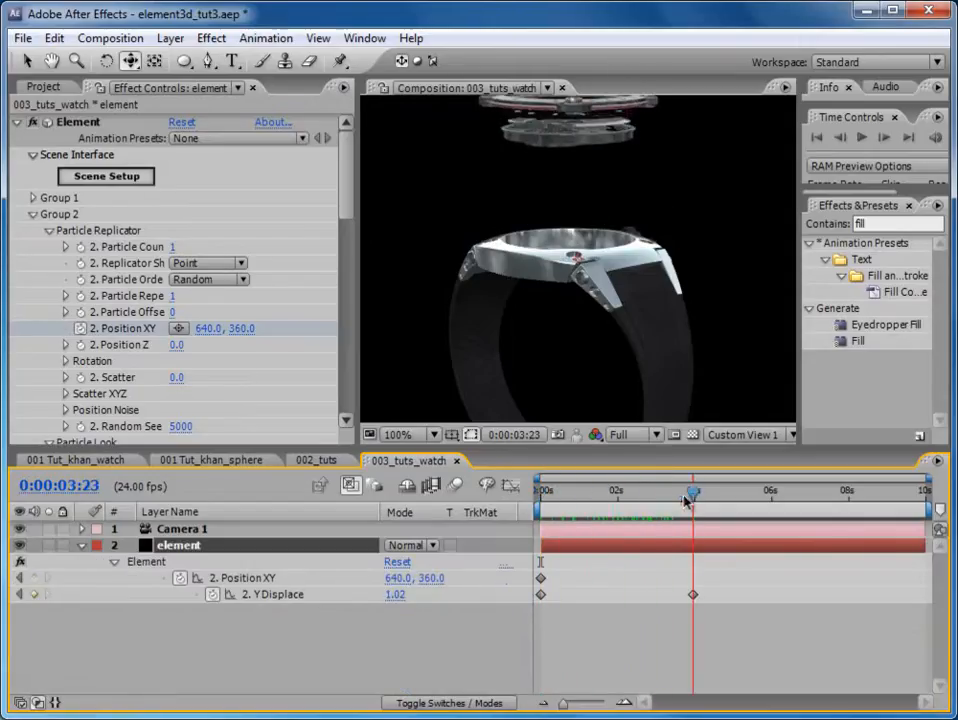
drag(241, 328, 474, 331)
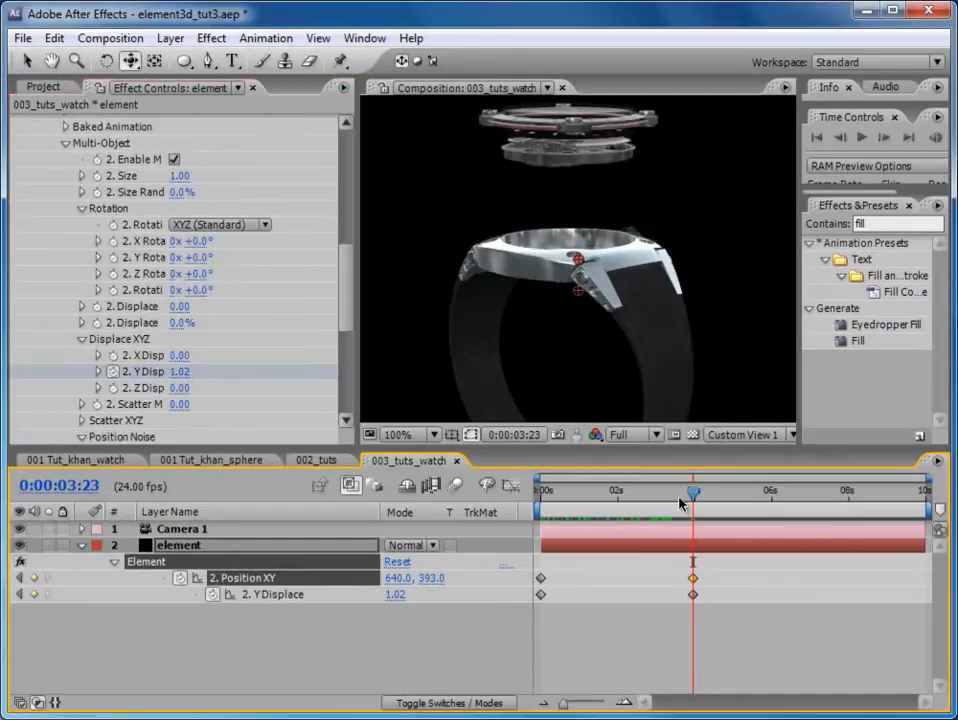
click(180, 372)
text(3)
key(Return)
drag(344, 291, 342, 190)
drag(248, 192, 733, 257)
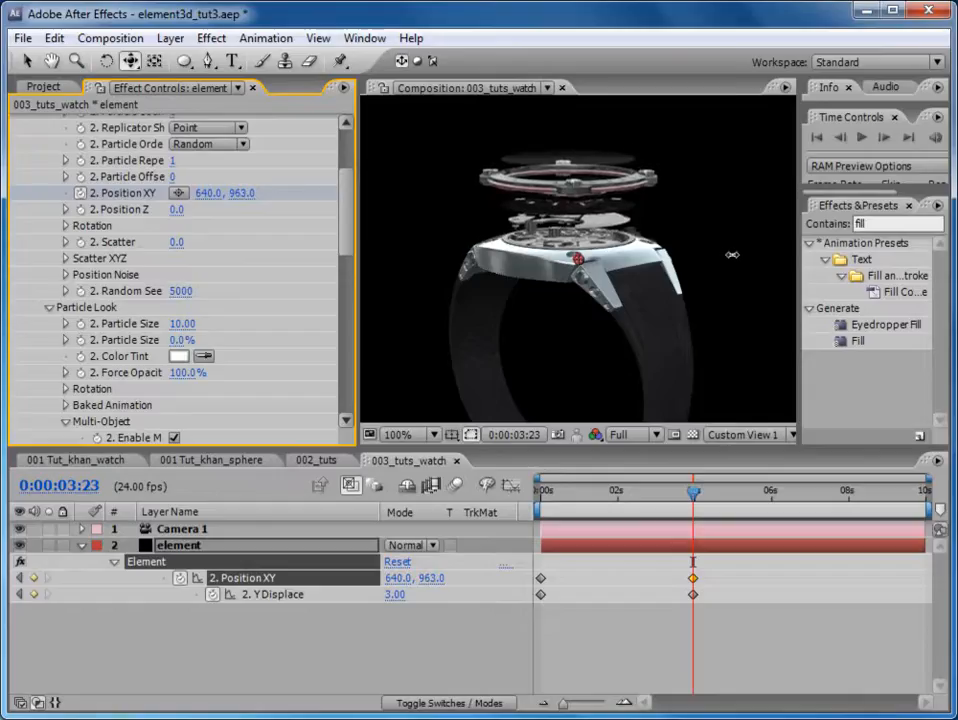
Scrub the watch-face animation back to the start and orbit around the watch to check it from higher and lower angles.
drag(585, 491, 557, 514)
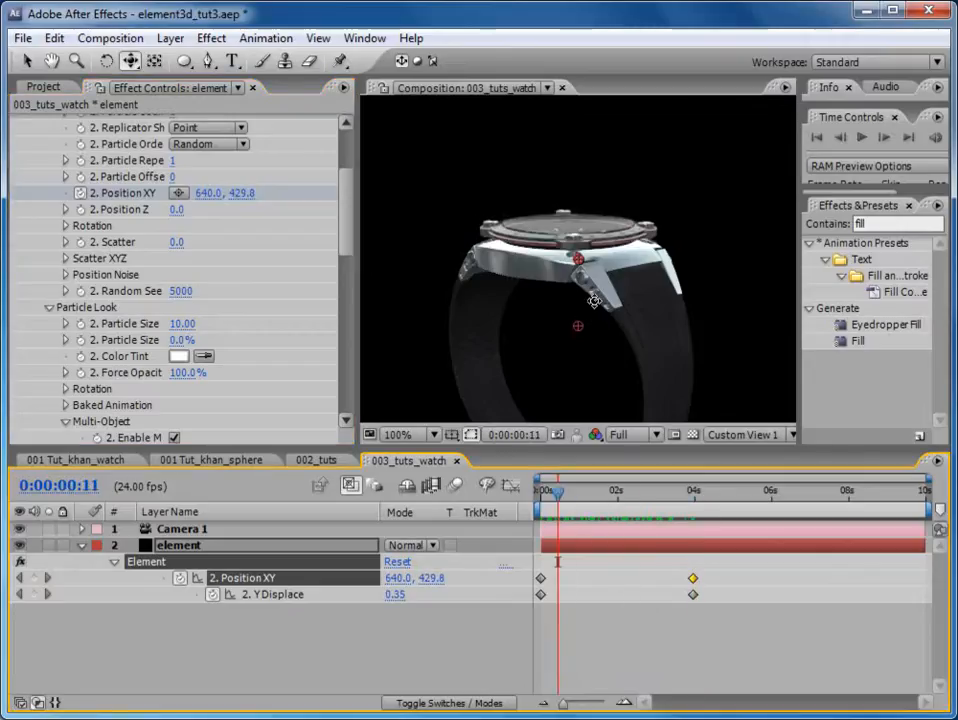
drag(593, 296, 609, 381)
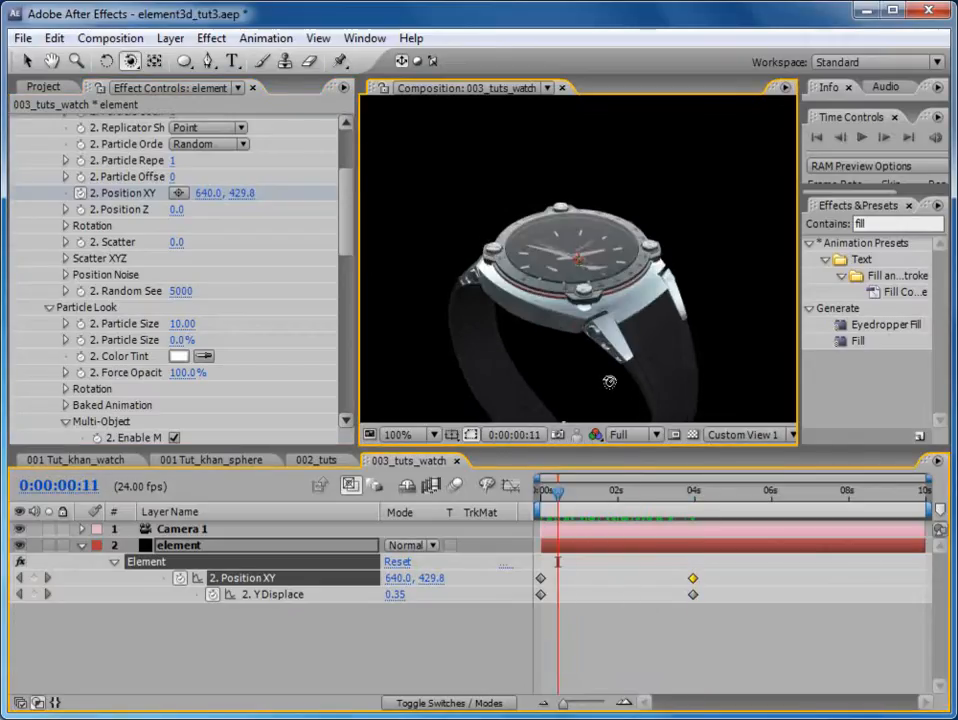
drag(557, 494, 473, 498)
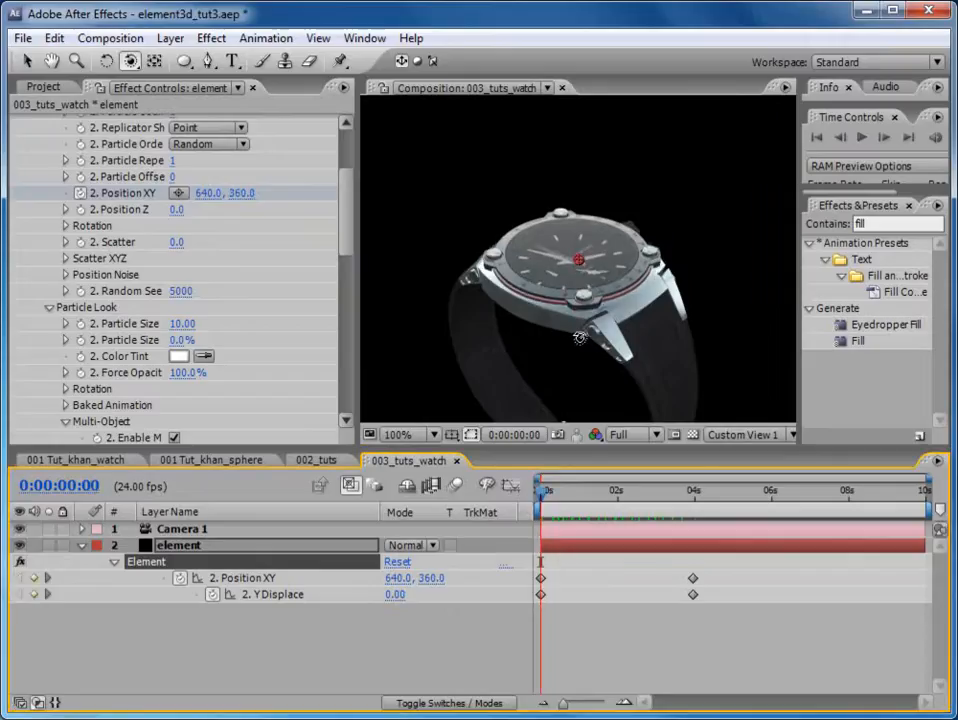
drag(569, 338, 418, 231)
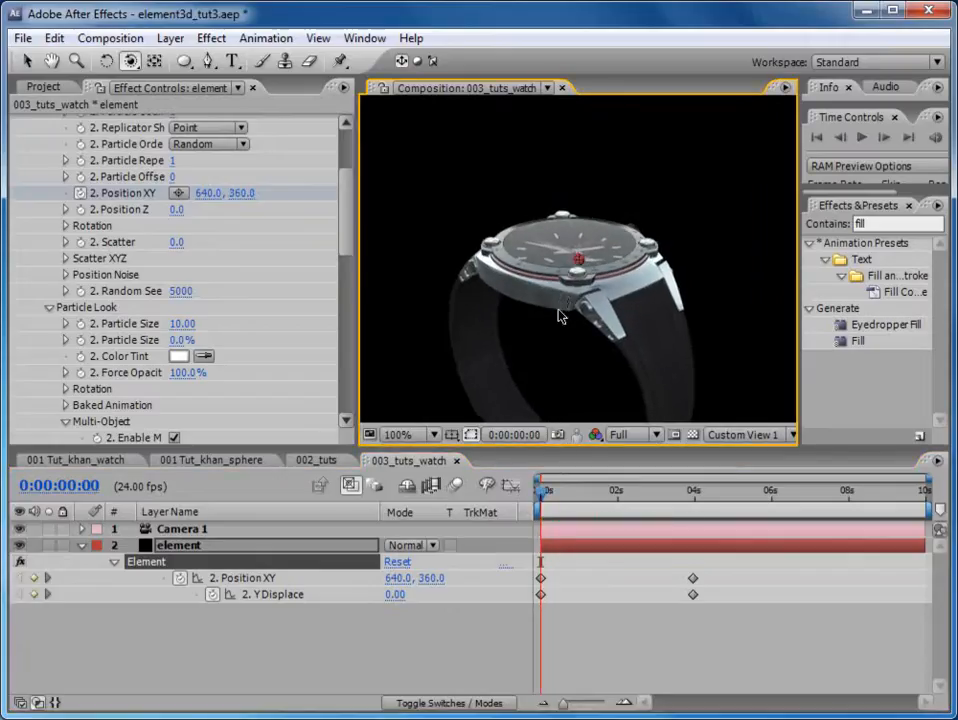
drag(348, 228, 353, 370)
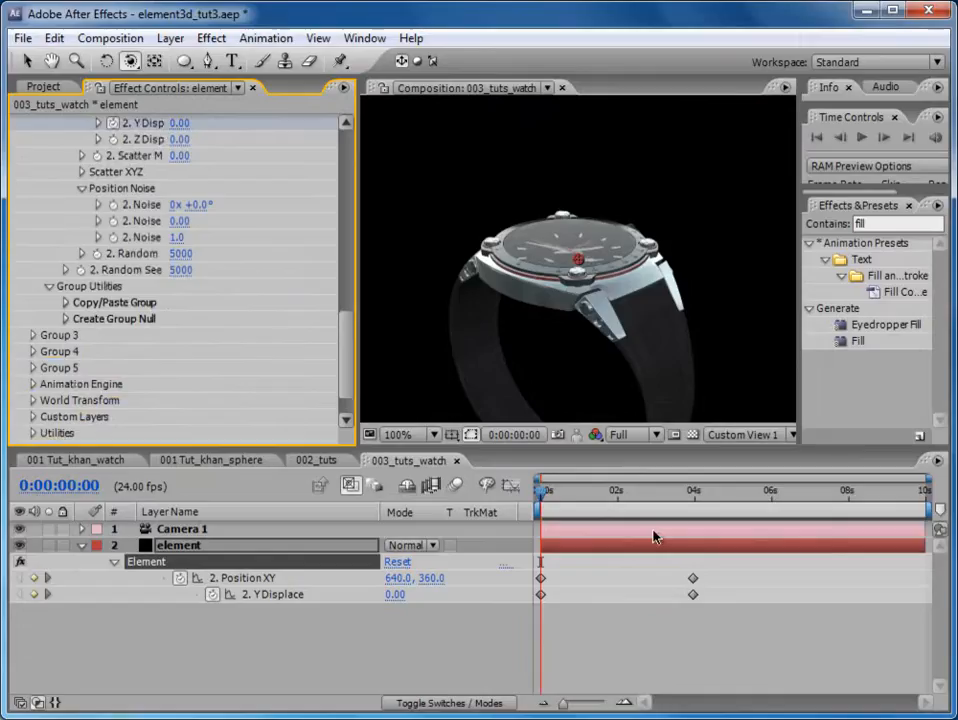
Switch the composition view to Camera 1 and orbit the camera to a raised, angled view of the watch face.
click(762, 434)
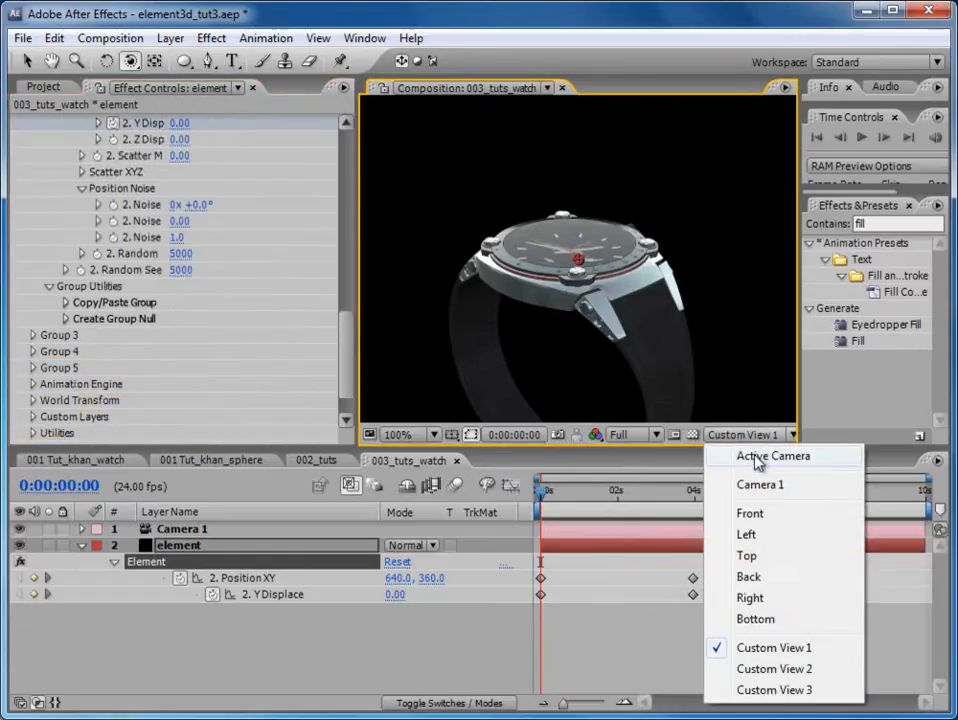
click(762, 486)
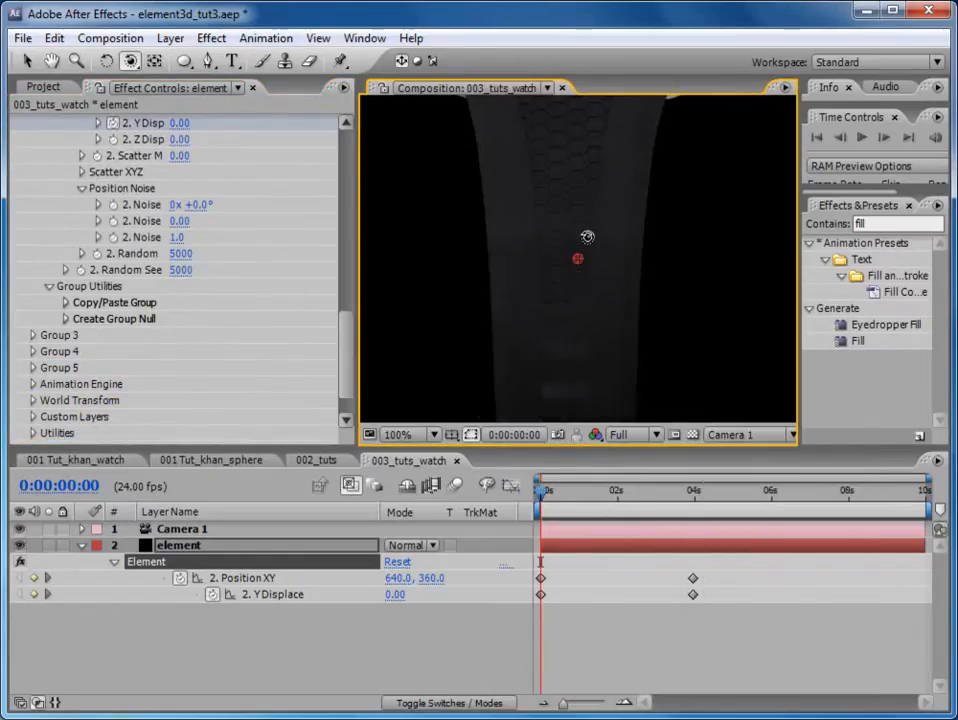
key(c)
drag(584, 216, 668, 393)
key(c)
Enable keyframing for the X, Y and Z World Rotation of the Element effect at 0:00:03:23.
scroll(344, 351, down, 3)
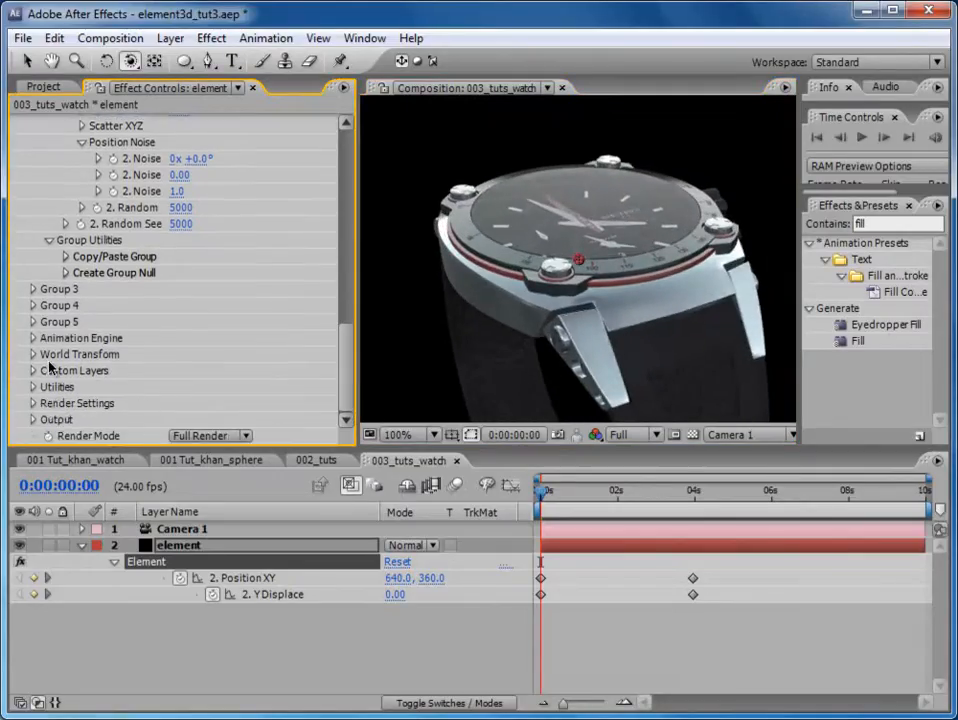
mouse_move(548, 500)
mouse_down()
mouse_move(722, 505)
mouse_move(538, 506)
mouse_up()
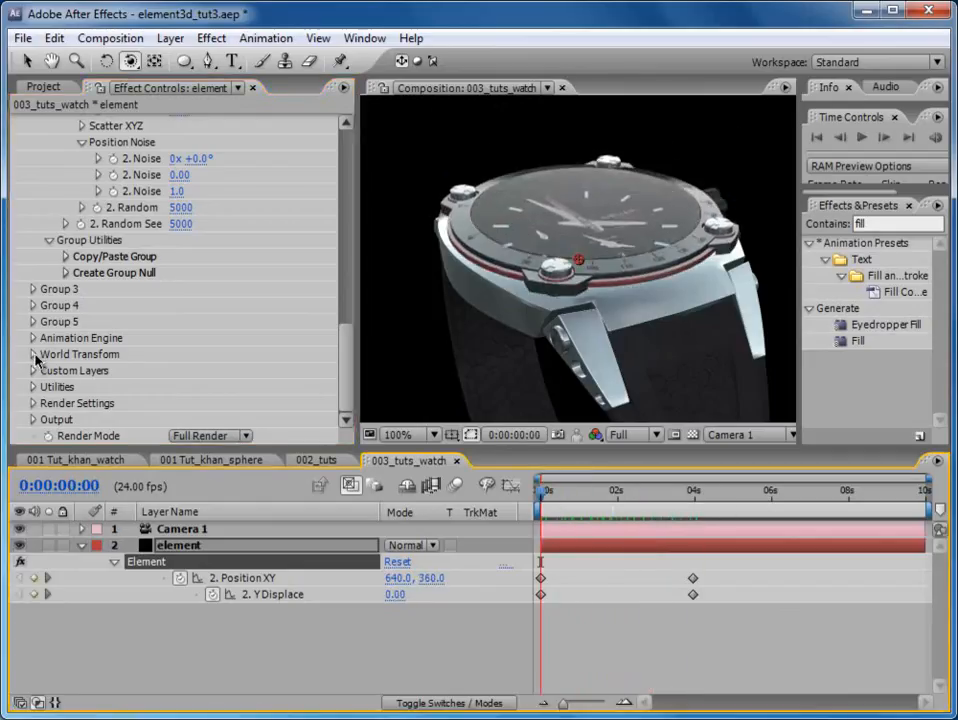
click(33, 354)
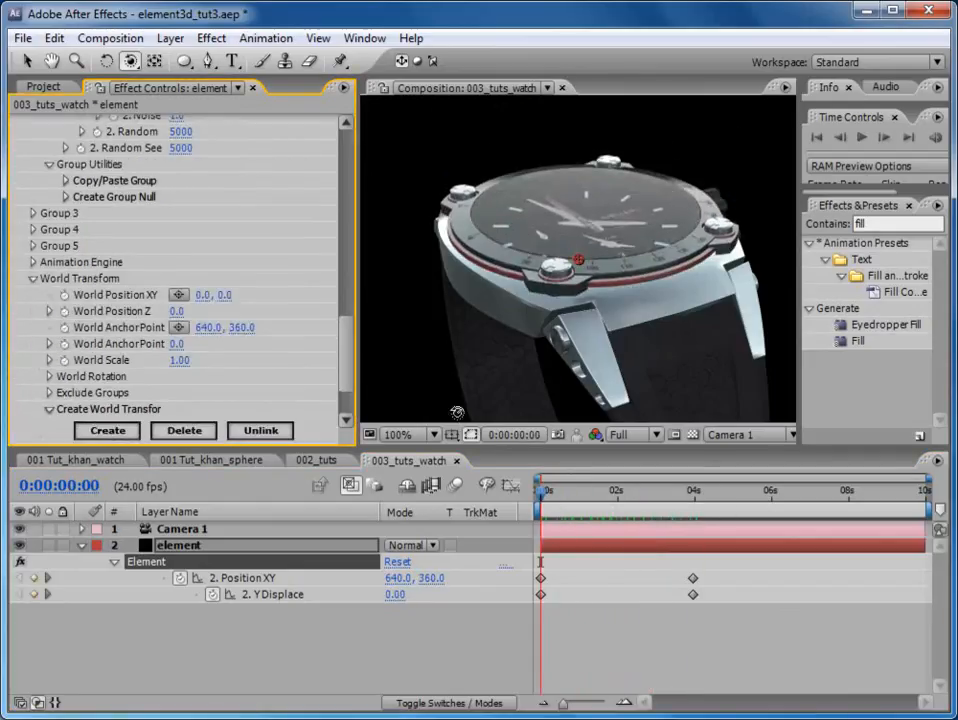
click(48, 376)
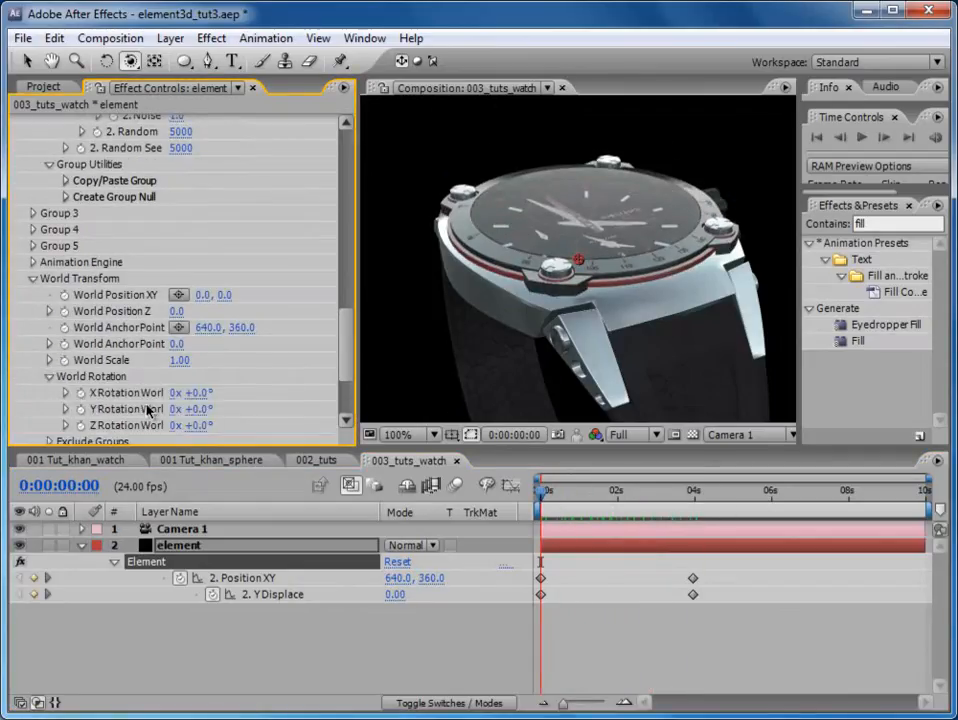
drag(600, 497, 687, 500)
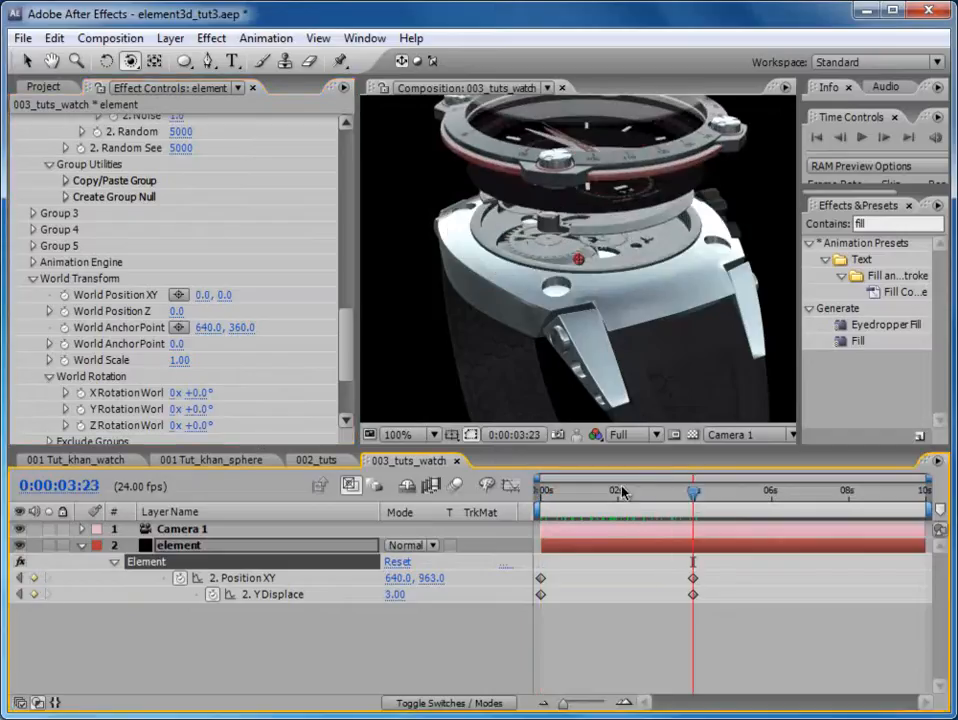
drag(81, 393, 81, 425)
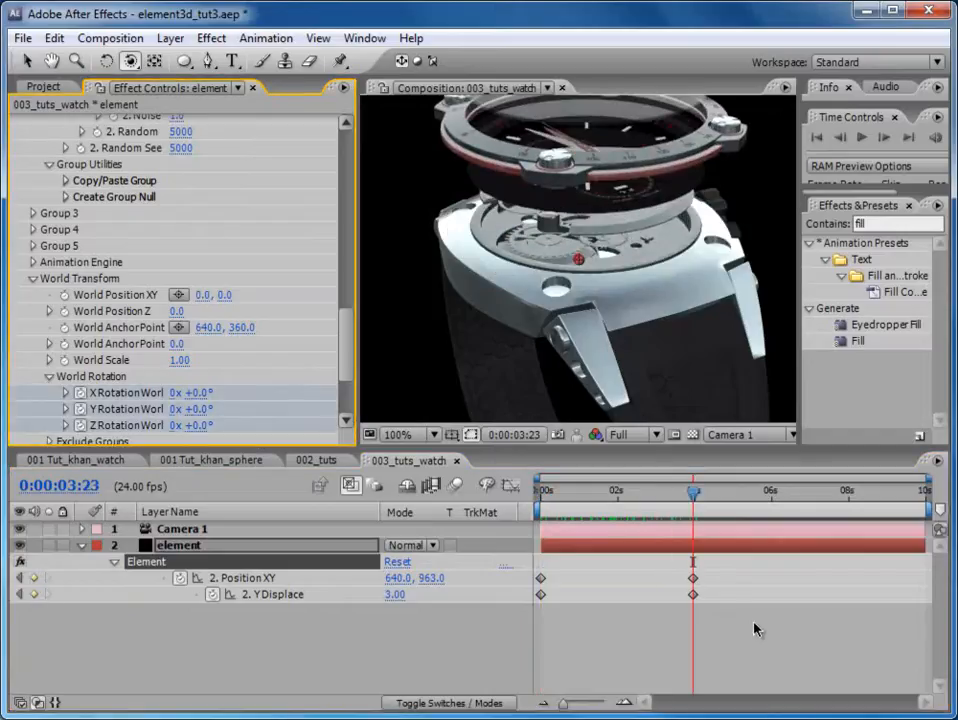
Apply Easy Ease to all of the element layer's keyframes at 0:00:03:23.
key(u)
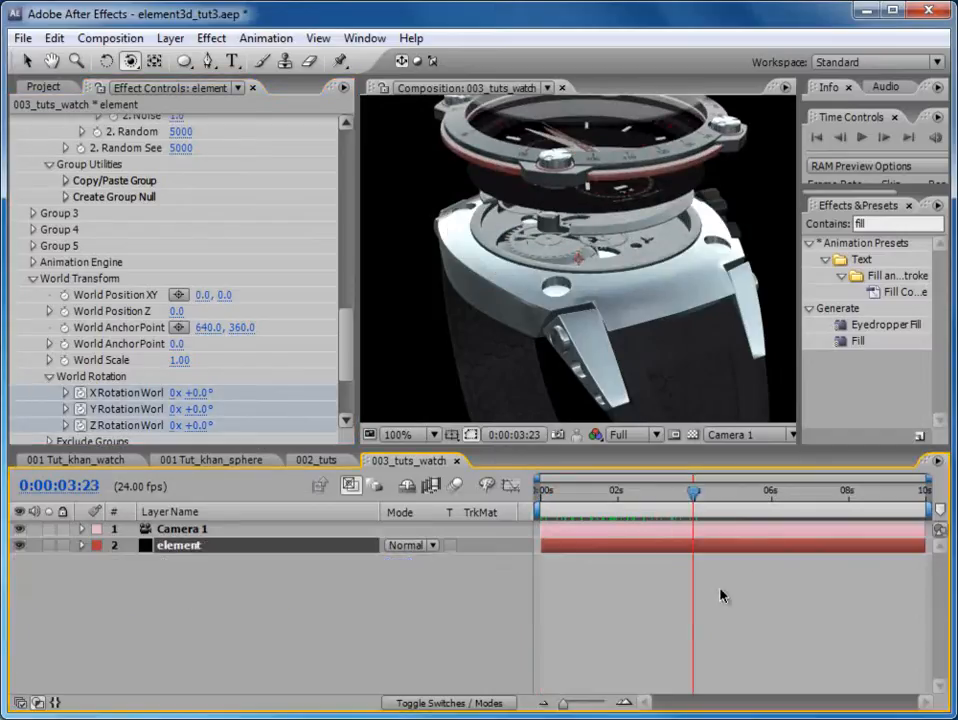
key(u)
drag(718, 582, 682, 655)
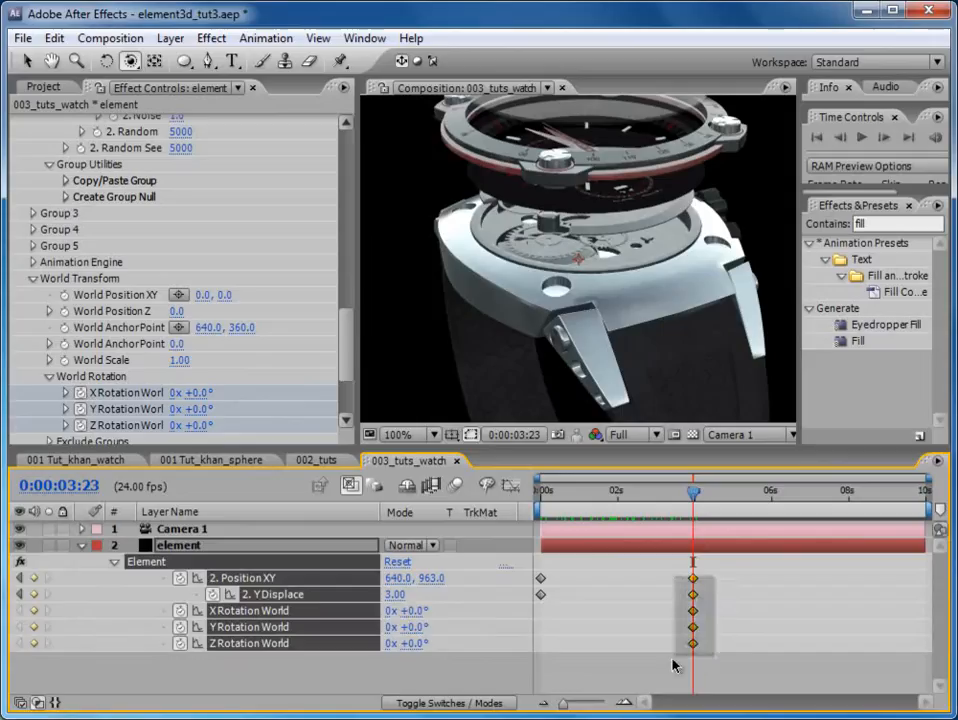
right_click(694, 580)
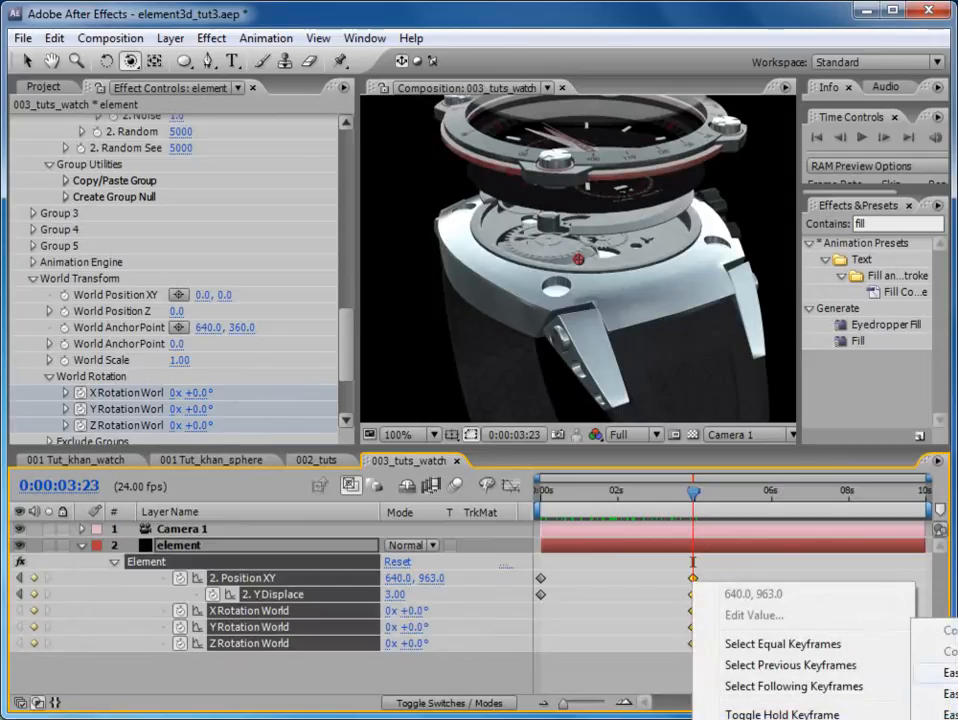
click(940, 671)
Keyframe Y Rotation World at -19° and Z Rotation World at -12° at the start, and scrub to 0:00:03:18 to preview.
key(Home)
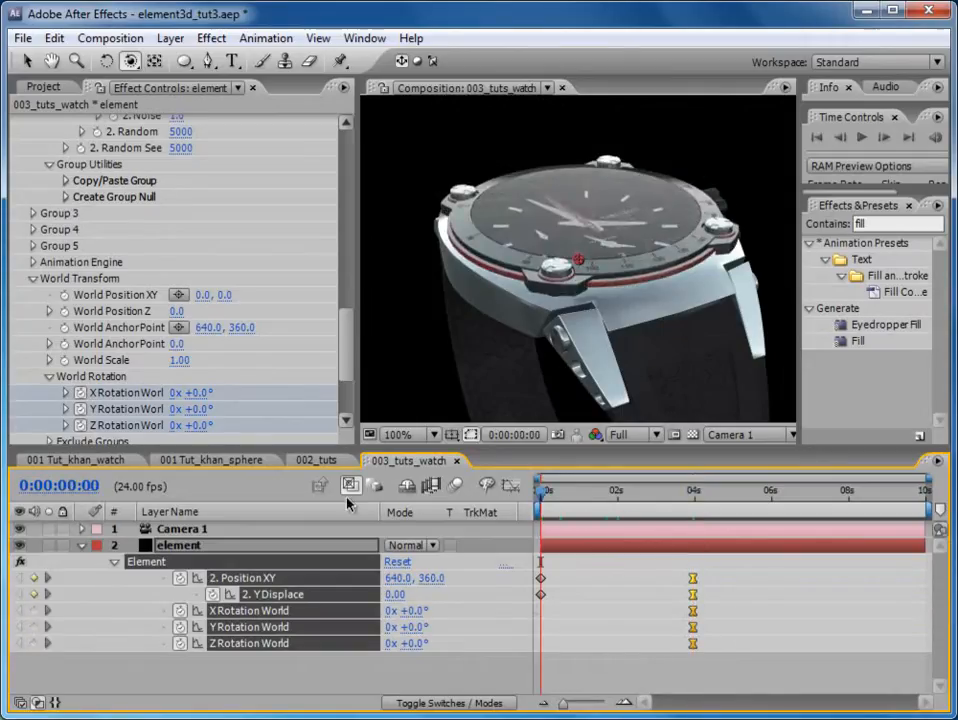
click(587, 622)
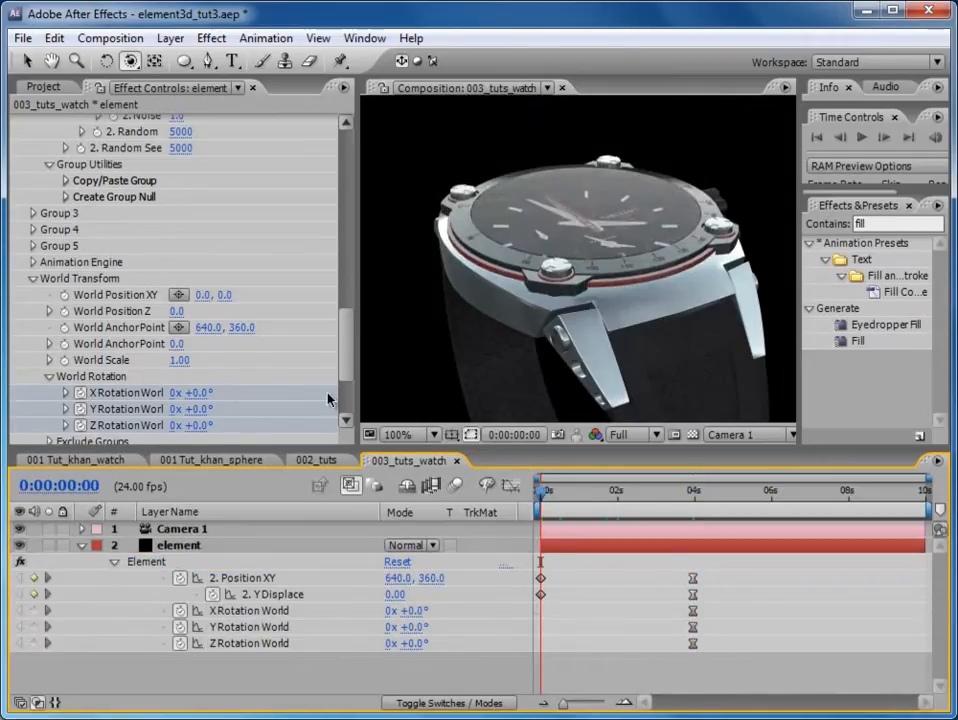
drag(204, 395, 184, 425)
key(ctrl+z)
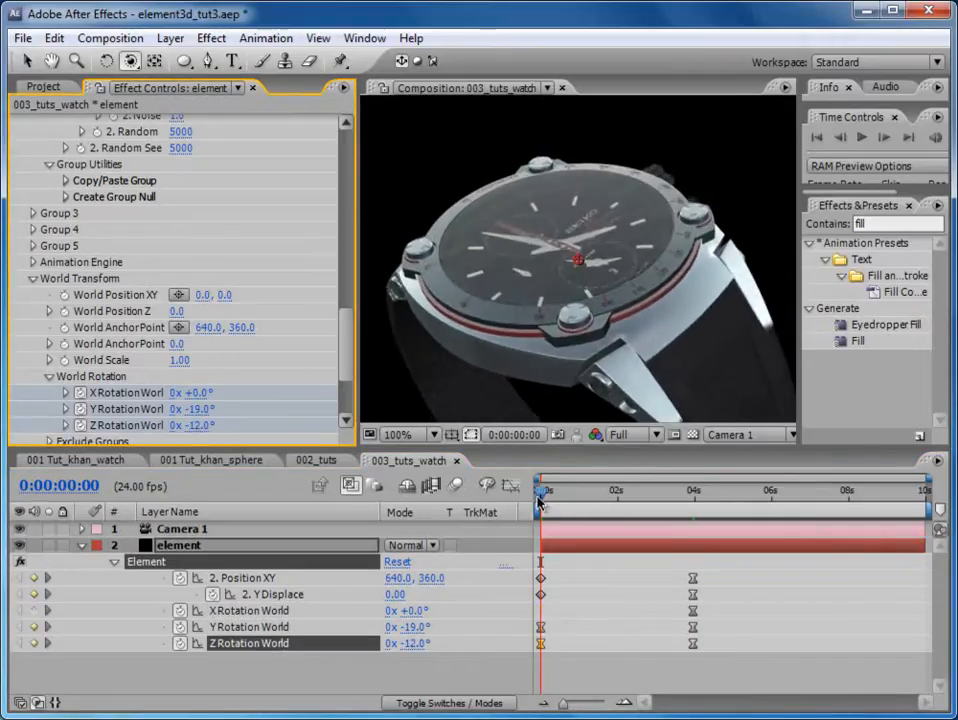
drag(538, 498, 686, 499)
click(82, 545)
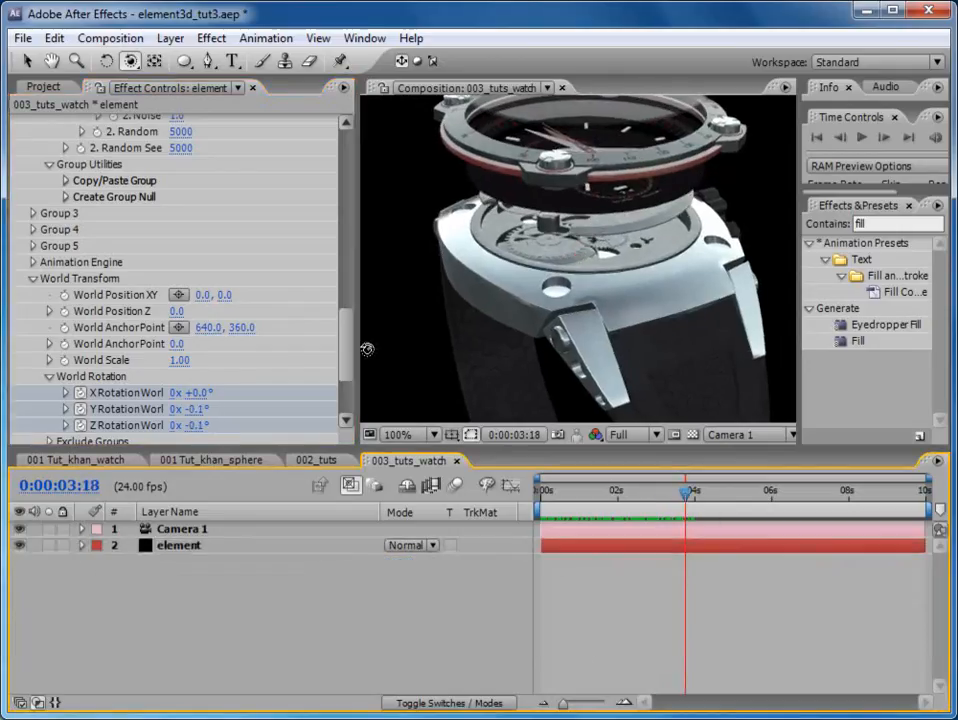
Add a new point light with 150% intensity to the composition.
scroll(260, 258, up, 3)
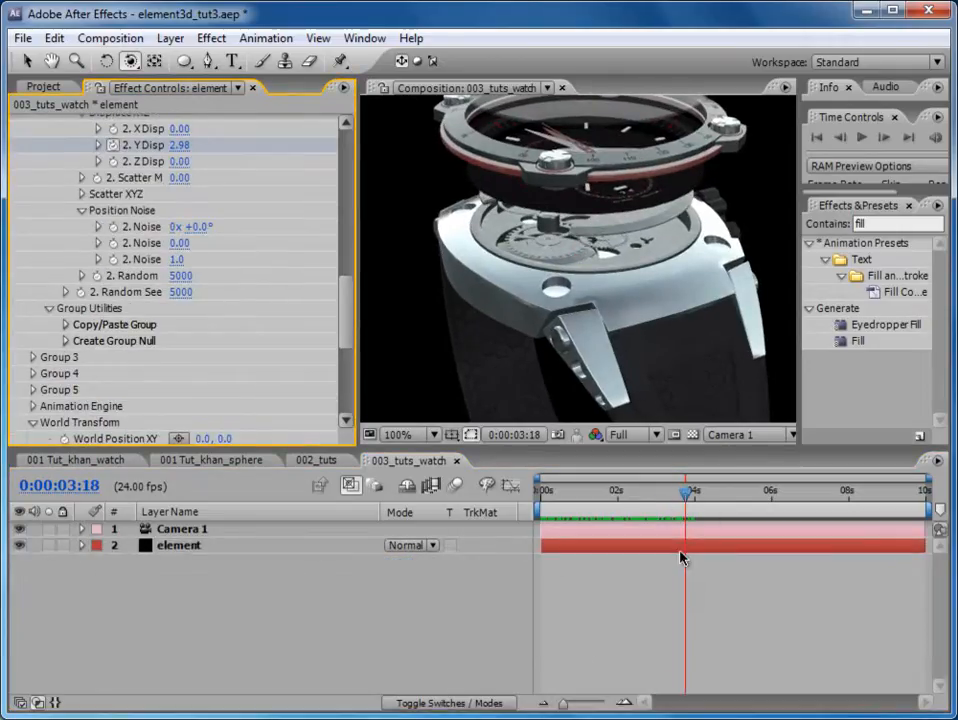
drag(348, 299, 345, 122)
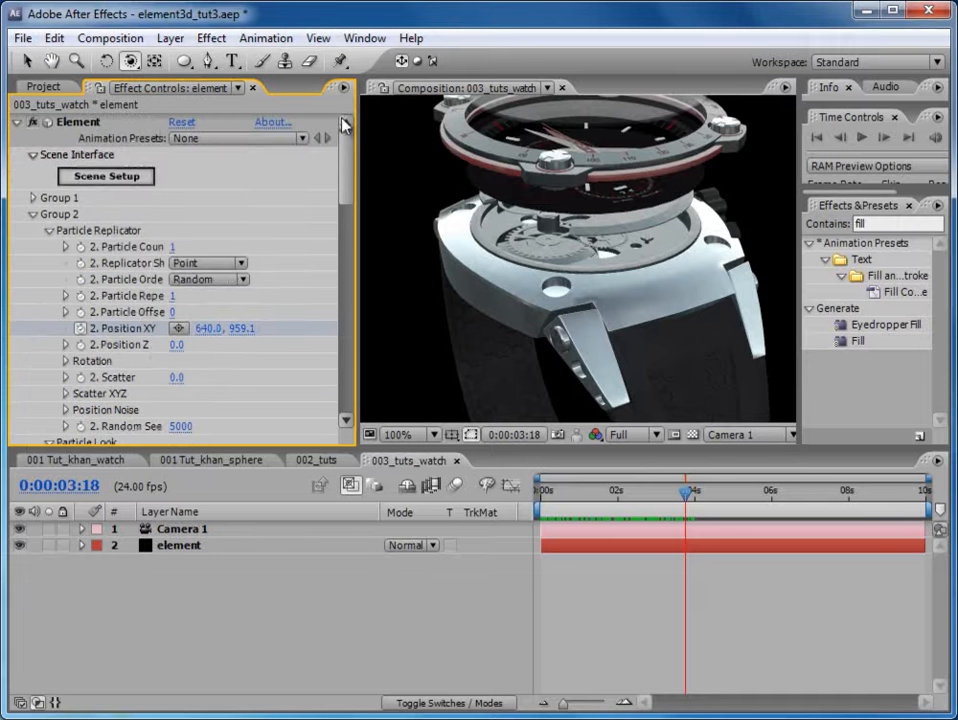
click(170, 38)
mouse_move(180, 61)
click(500, 103)
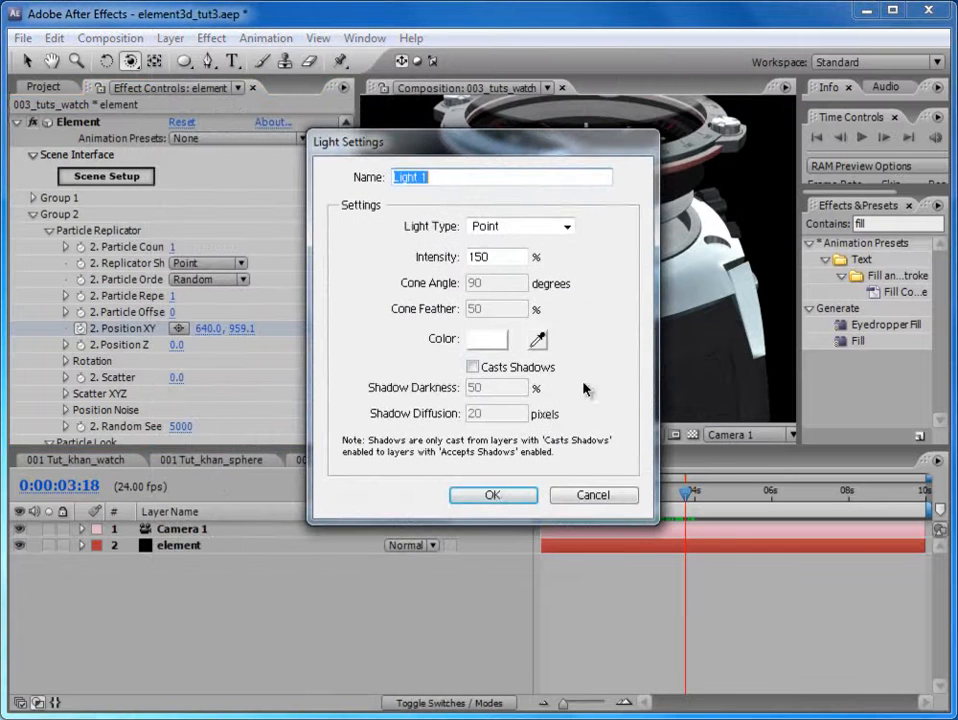
click(495, 497)
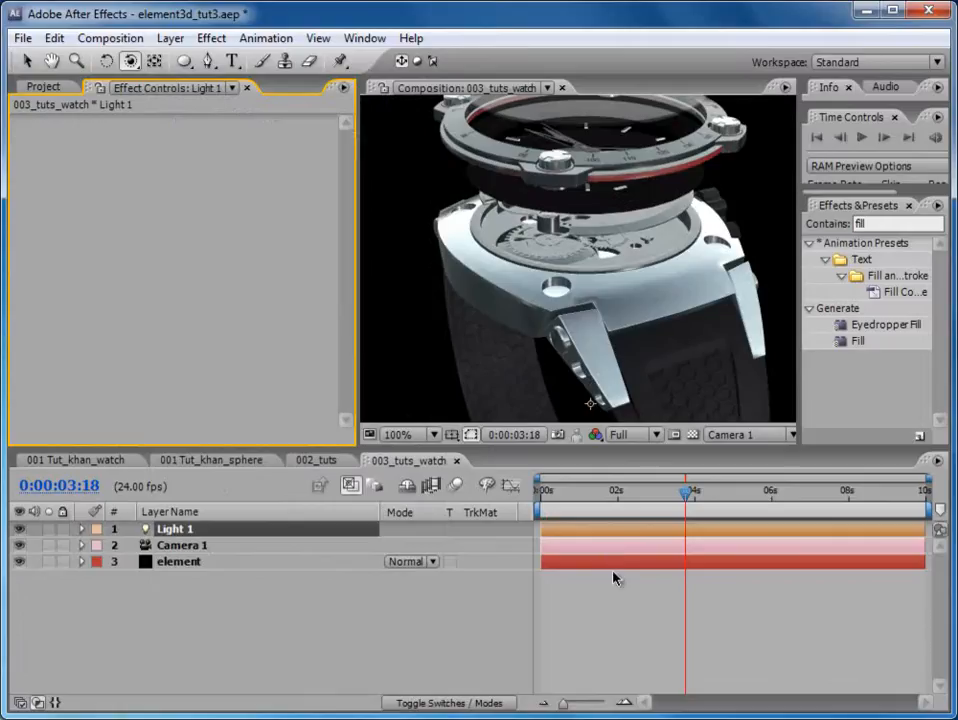
Zoom the composition view out to 50% and move the light to position 460.3, -139.3, -444.4.
scroll(564, 317, down, 1)
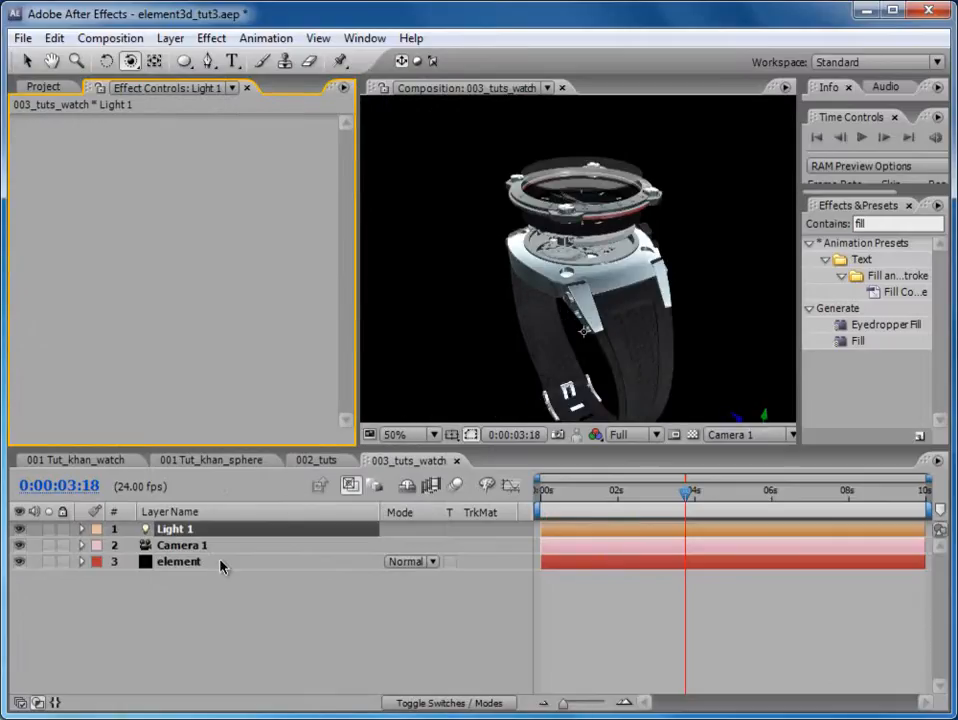
key(p)
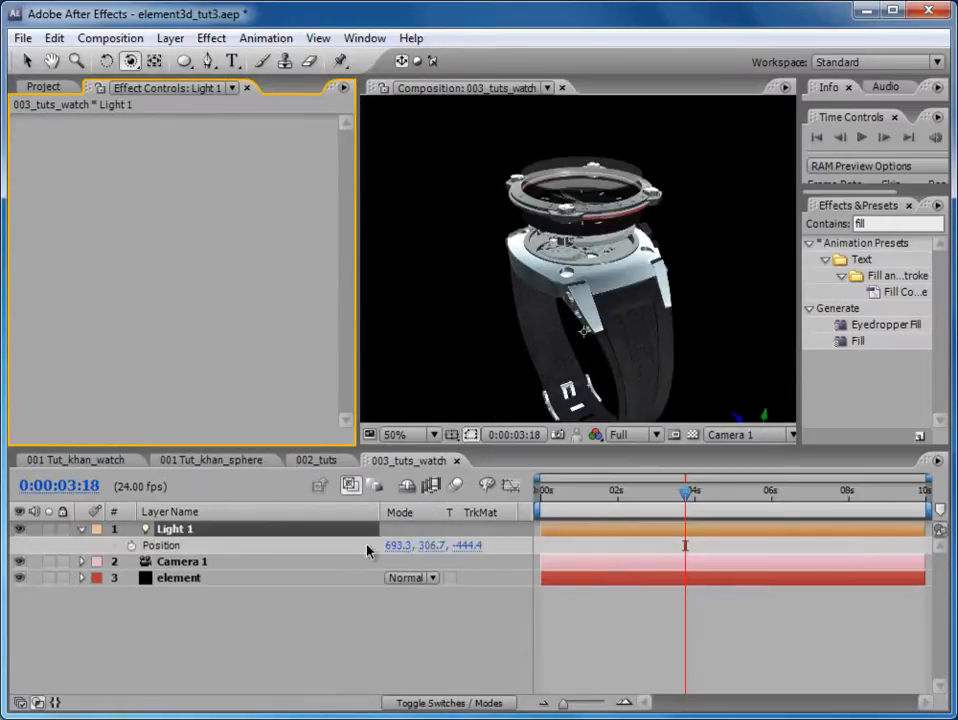
drag(436, 547, 137, 510)
drag(394, 546, 171, 541)
drag(430, 545, 352, 541)
Enable Ambient Occlusion in the element layer's Element render settings and raise AO Intensity to 3.6.
click(43, 88)
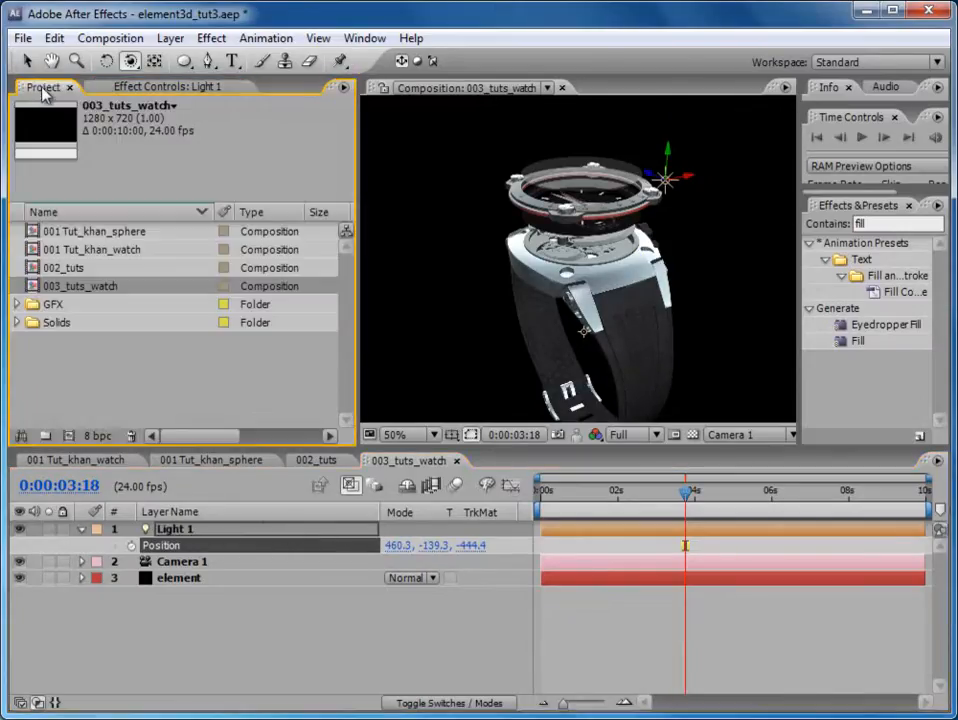
click(179, 580)
key(e)
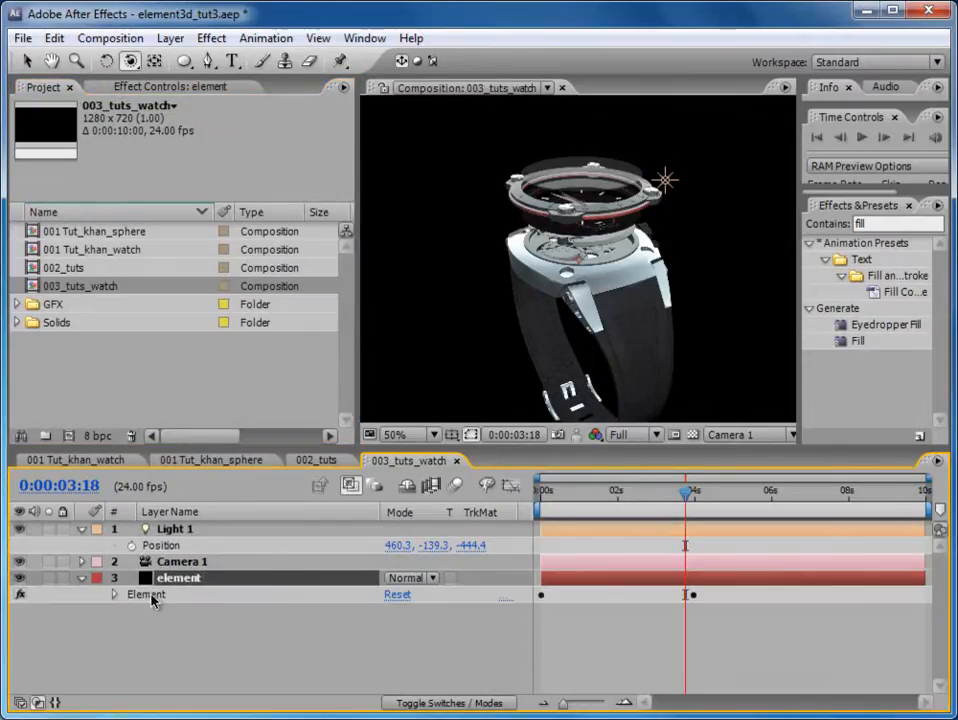
click(150, 596)
scroll(349, 176, down, 15)
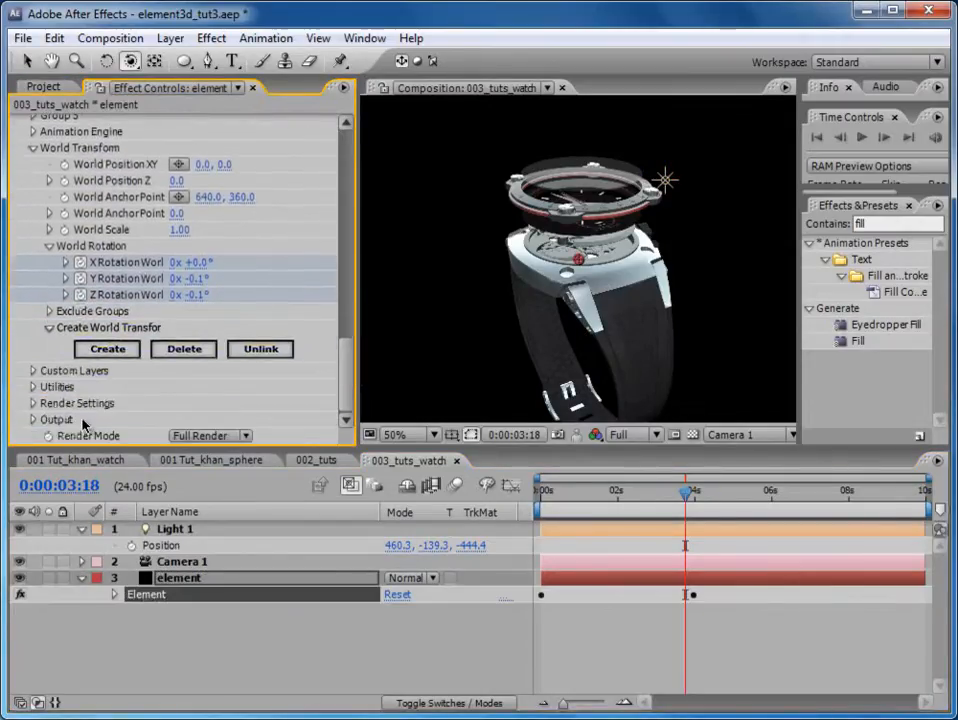
click(33, 403)
scroll(40, 406, down, 3)
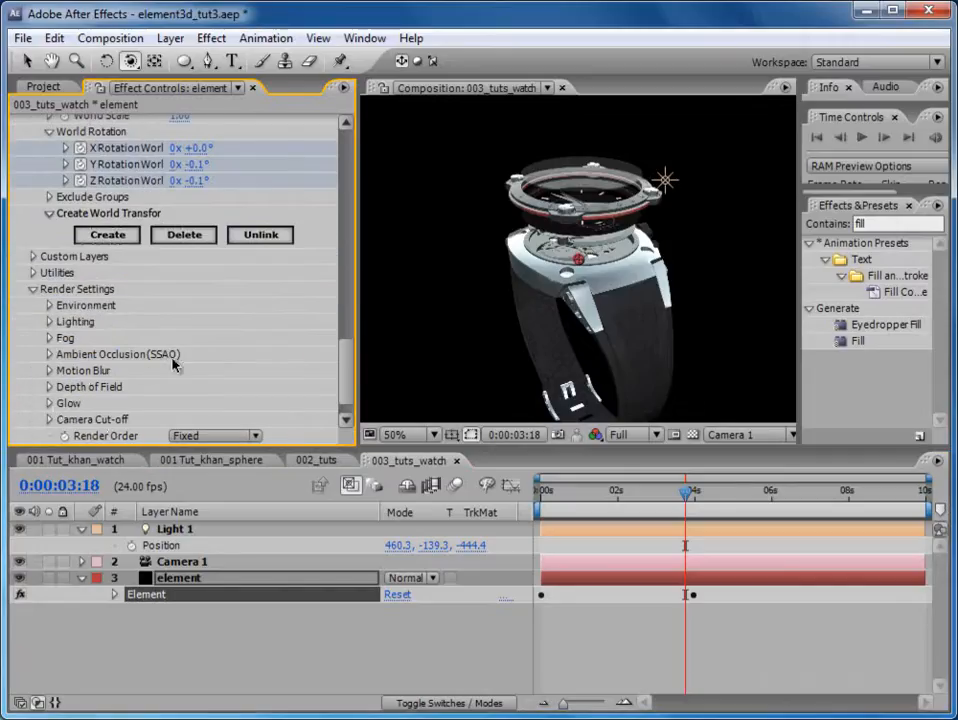
click(49, 355)
scroll(100, 377, down, 3)
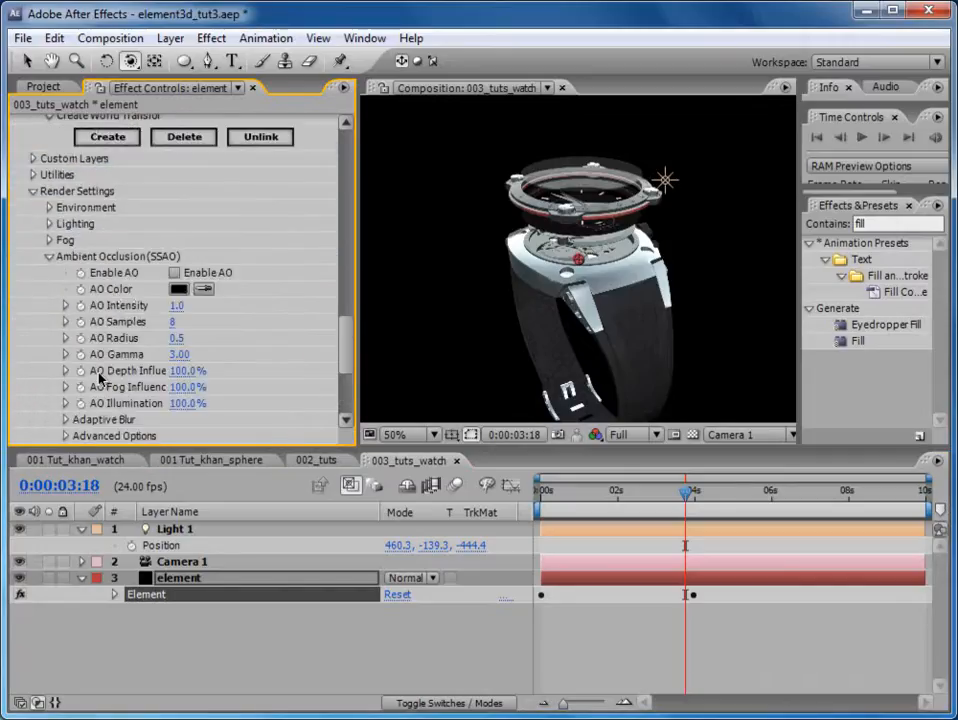
click(175, 272)
drag(178, 305, 200, 303)
drag(352, 343, 354, 371)
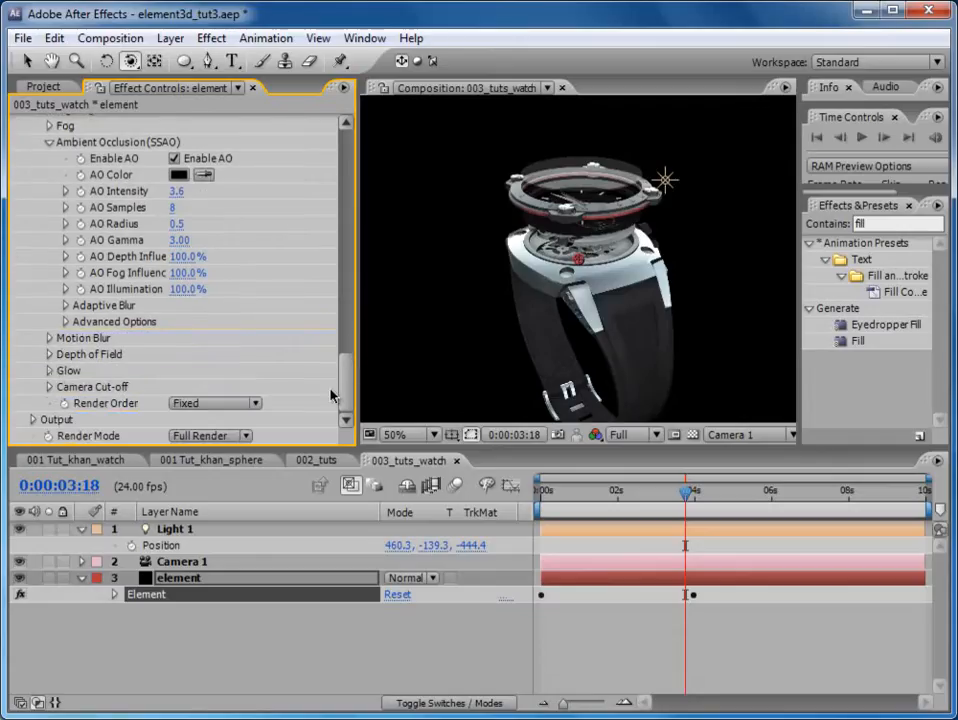
Try the Dramatic and Product presets as Element's added lighting in the render settings.
drag(347, 390, 352, 374)
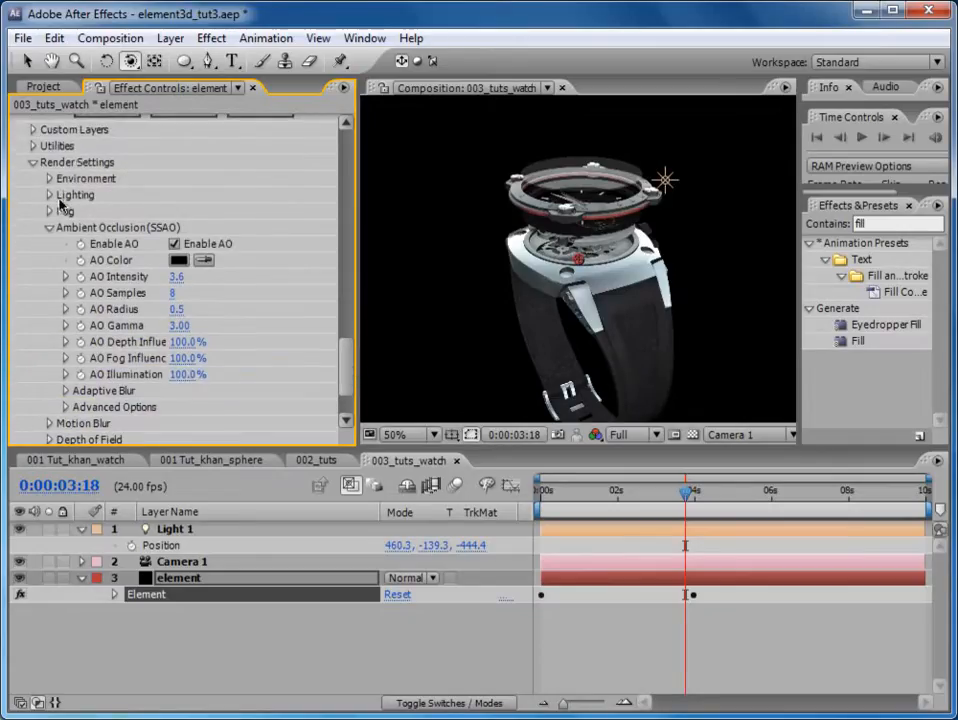
click(49, 195)
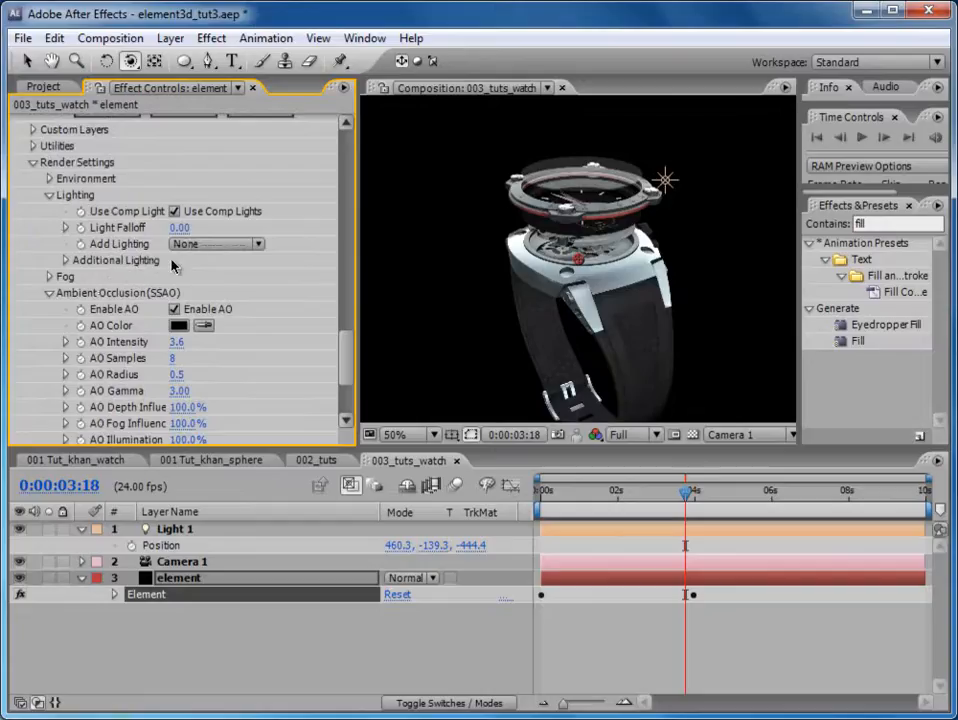
click(215, 245)
click(225, 295)
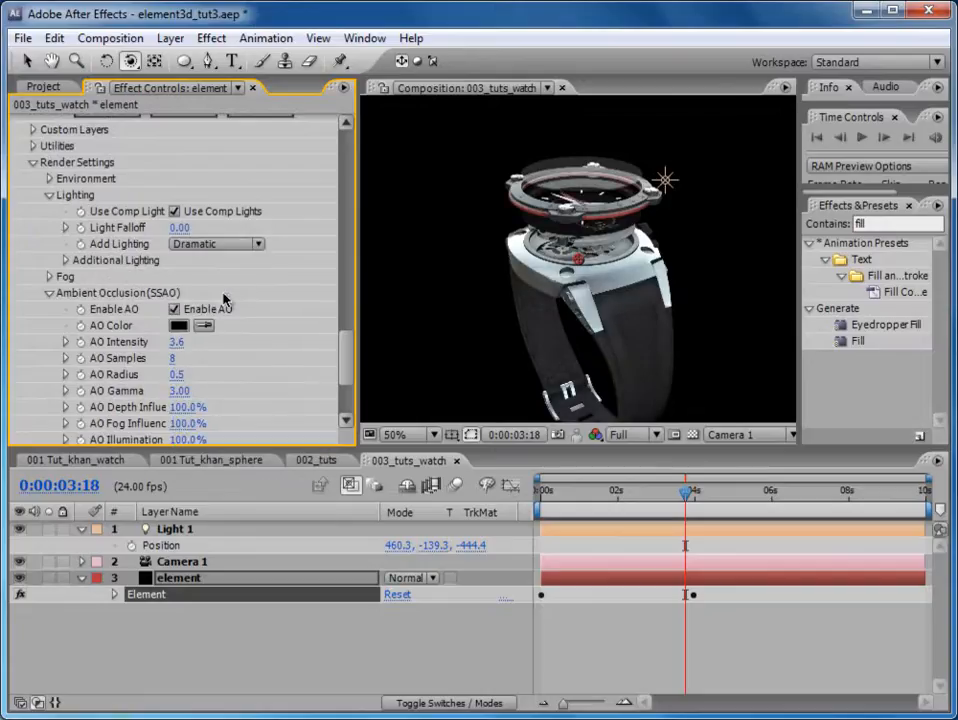
click(230, 244)
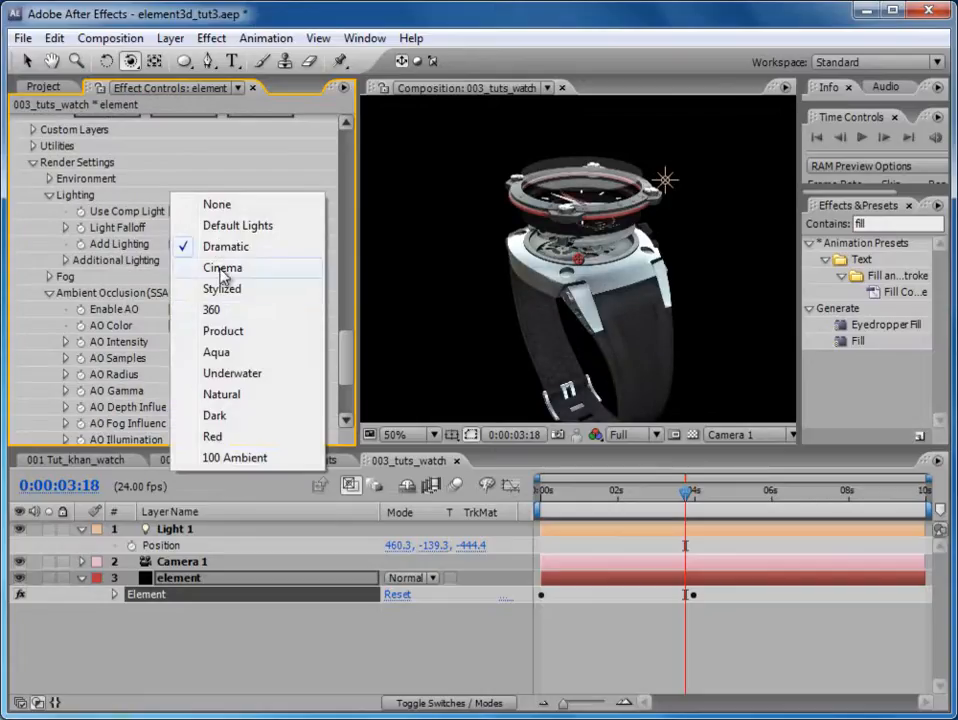
click(225, 331)
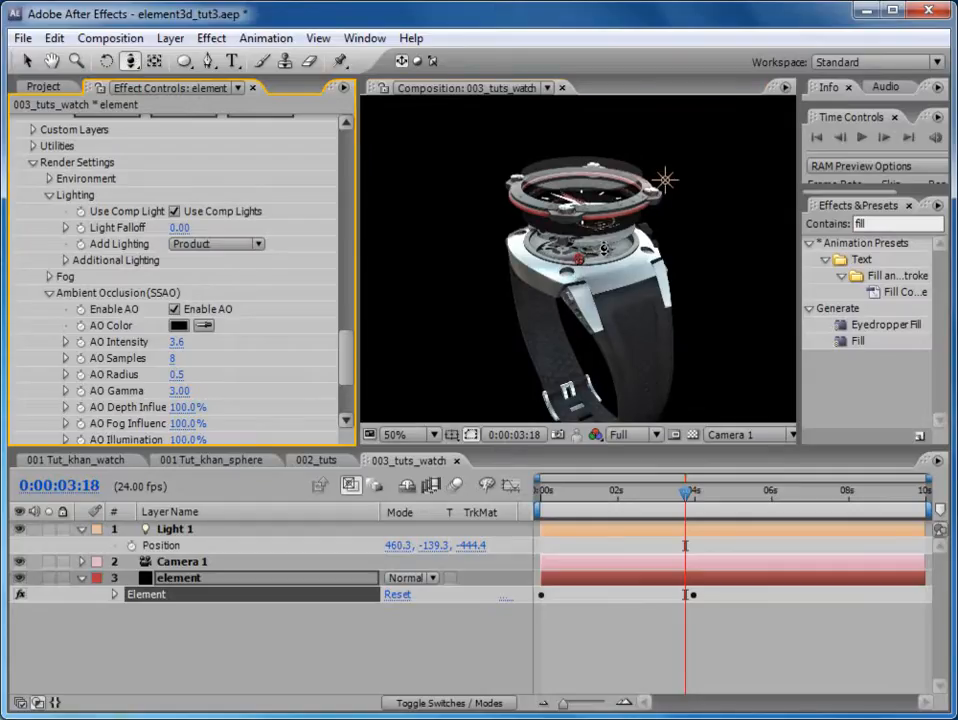
Return to 0:00:00:00 and try the Aqua and Underwater lighting presets, undoing the camera orbit made in between.
click(537, 492)
mouse_move(533, 495)
mouse_down()
mouse_move(575, 495)
mouse_move(531, 491)
mouse_up()
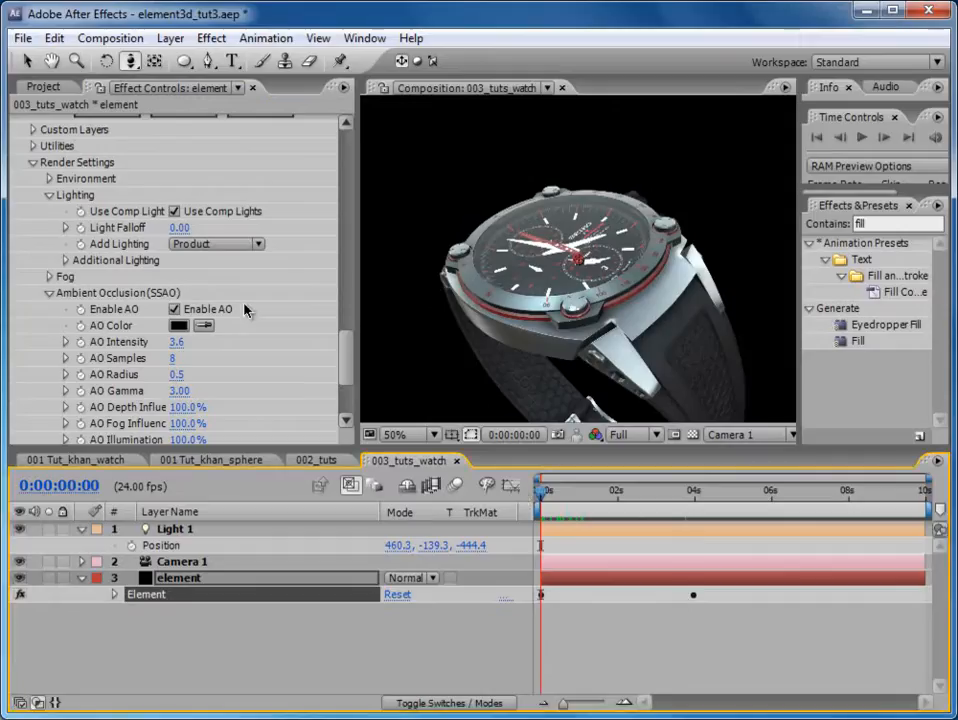
click(214, 244)
click(218, 269)
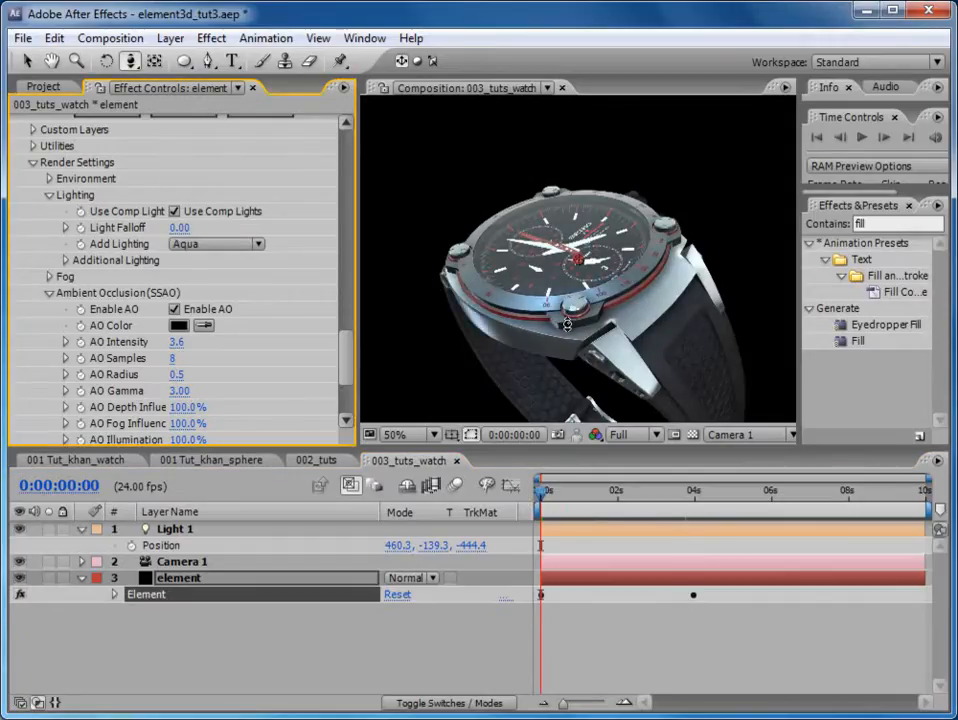
drag(569, 328, 560, 326)
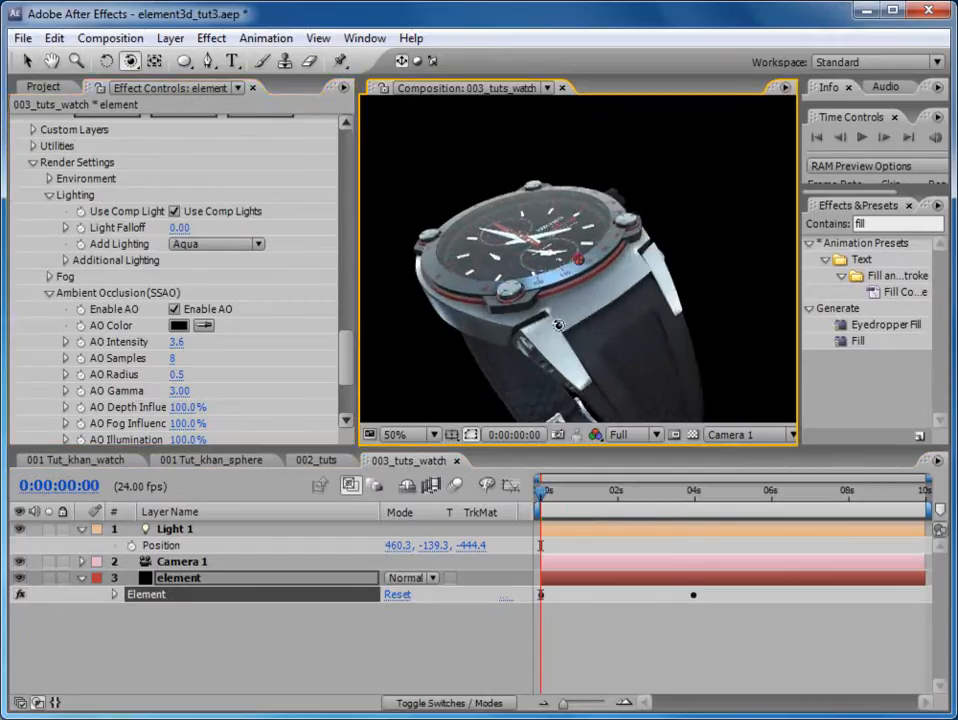
key(ctrl+z)
click(214, 244)
click(216, 266)
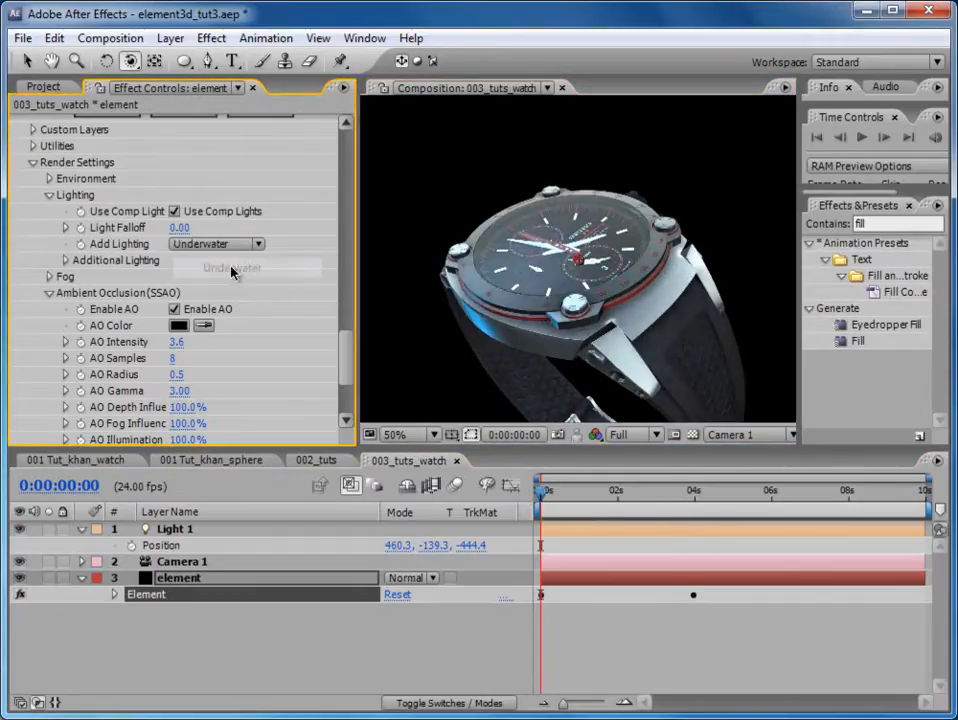
Compare the Product and 360 lighting presets, and settle on Dramatic for Add Lighting.
click(212, 246)
click(220, 204)
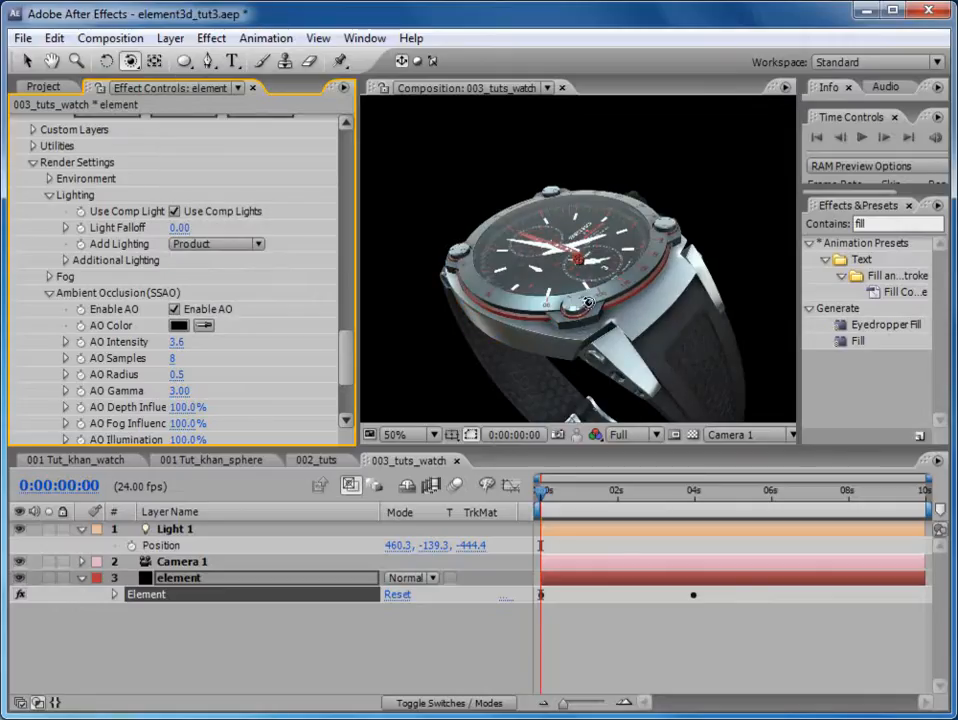
click(222, 248)
click(214, 226)
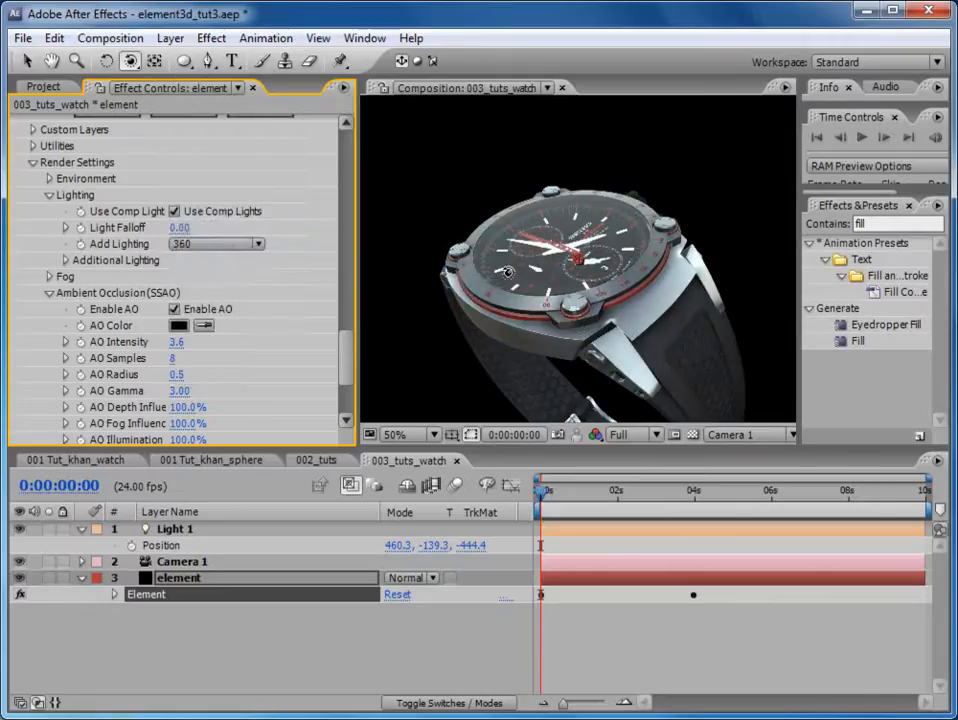
click(216, 251)
click(218, 183)
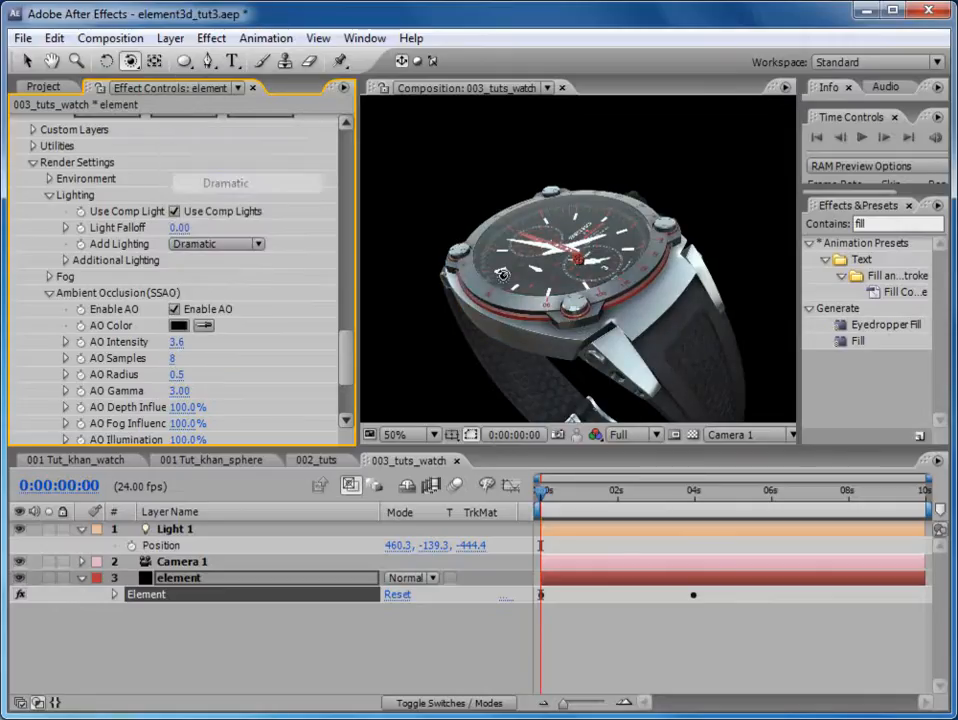
Try different Light Falloff values, leaving it at 0.00, and raise the Additional Lighting brightness to 714%.
drag(180, 228, 268, 231)
drag(352, 365, 352, 345)
scroll(232, 366, down, 3)
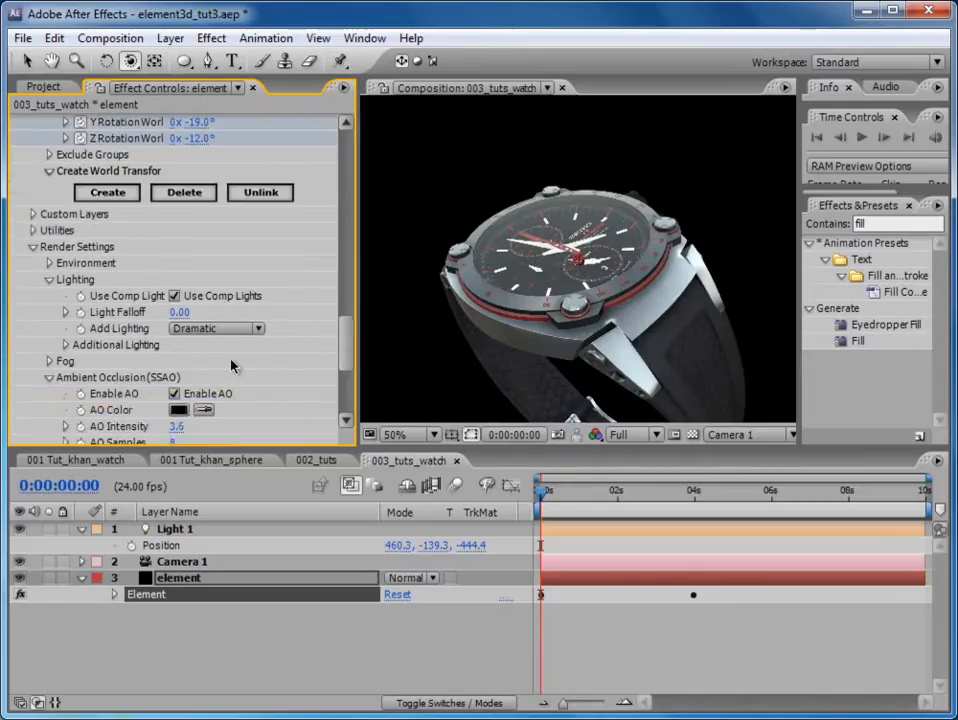
click(65, 345)
drag(186, 361, 740, 321)
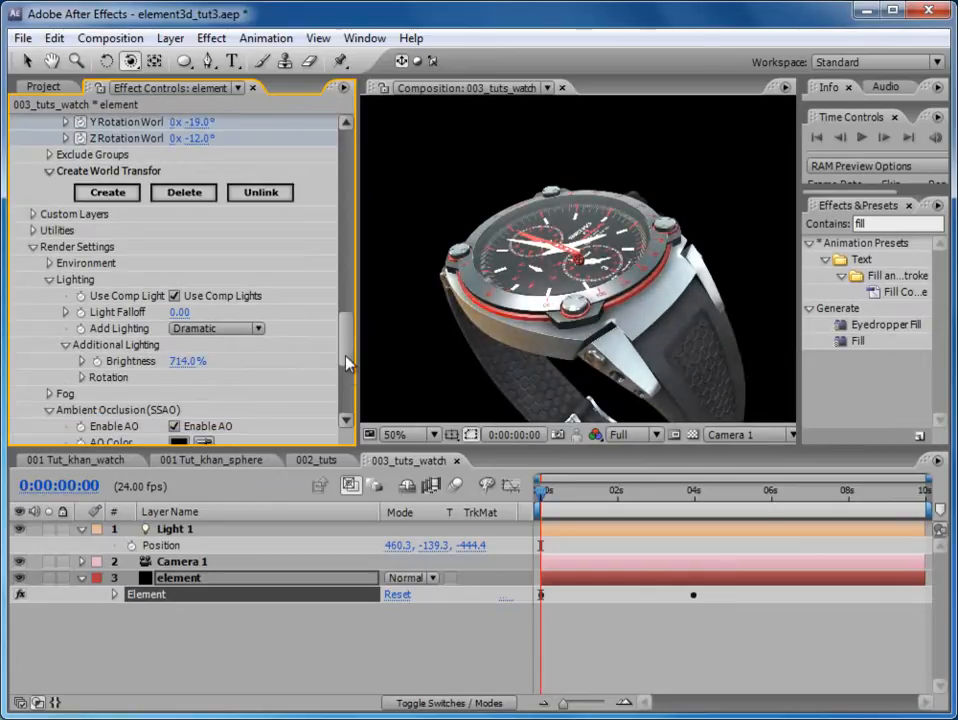
Show the environment in the background and set its X rotation to 67°.
scroll(347, 363, up, 1)
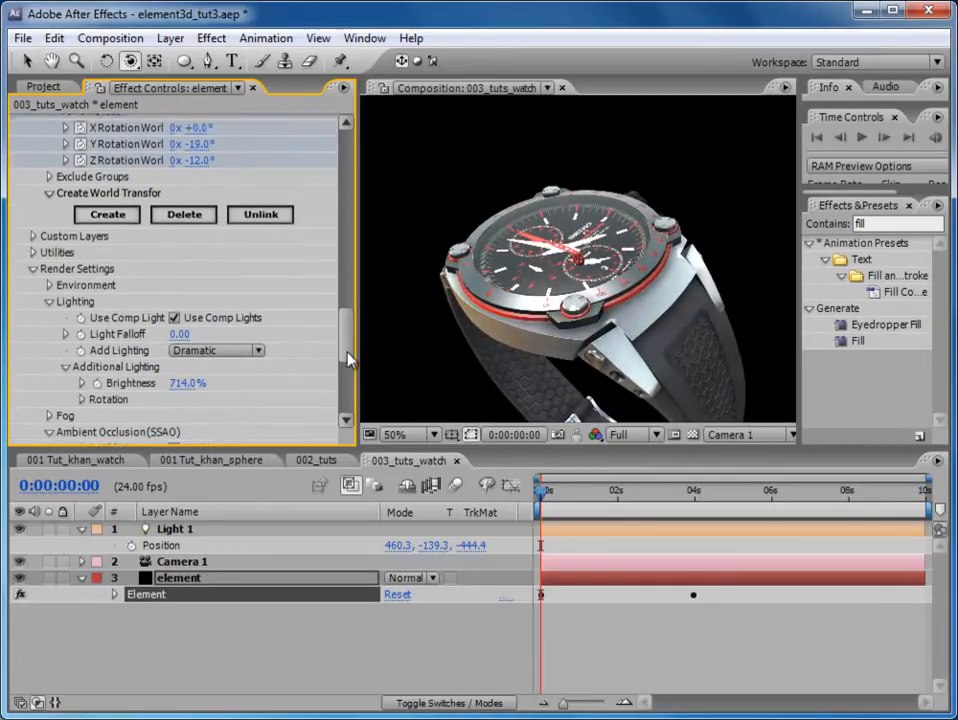
scroll(180, 300, up, 1)
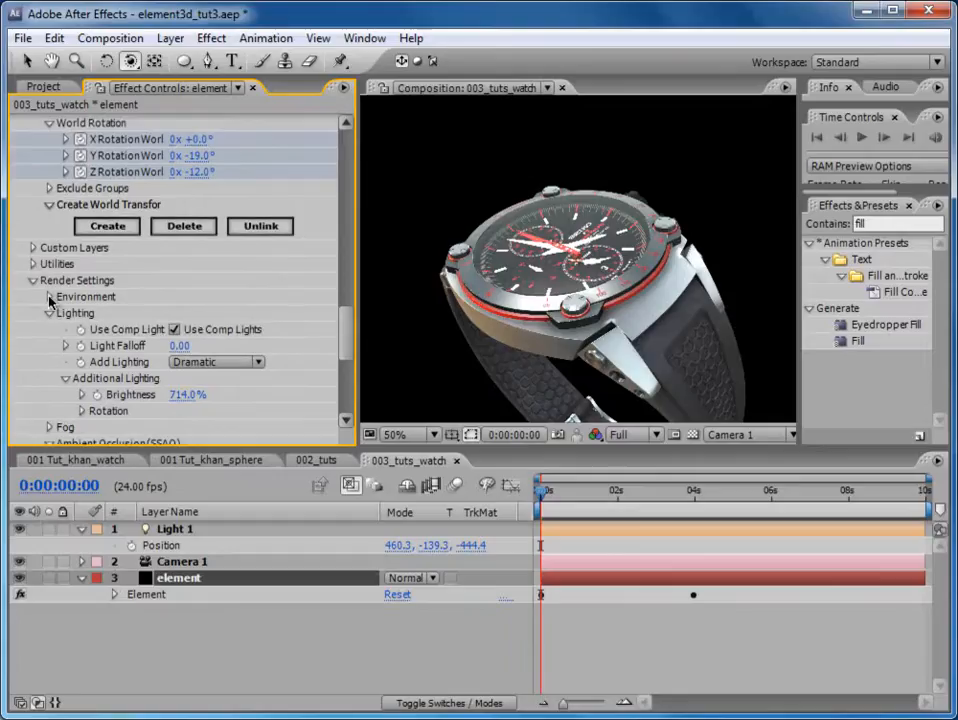
click(48, 298)
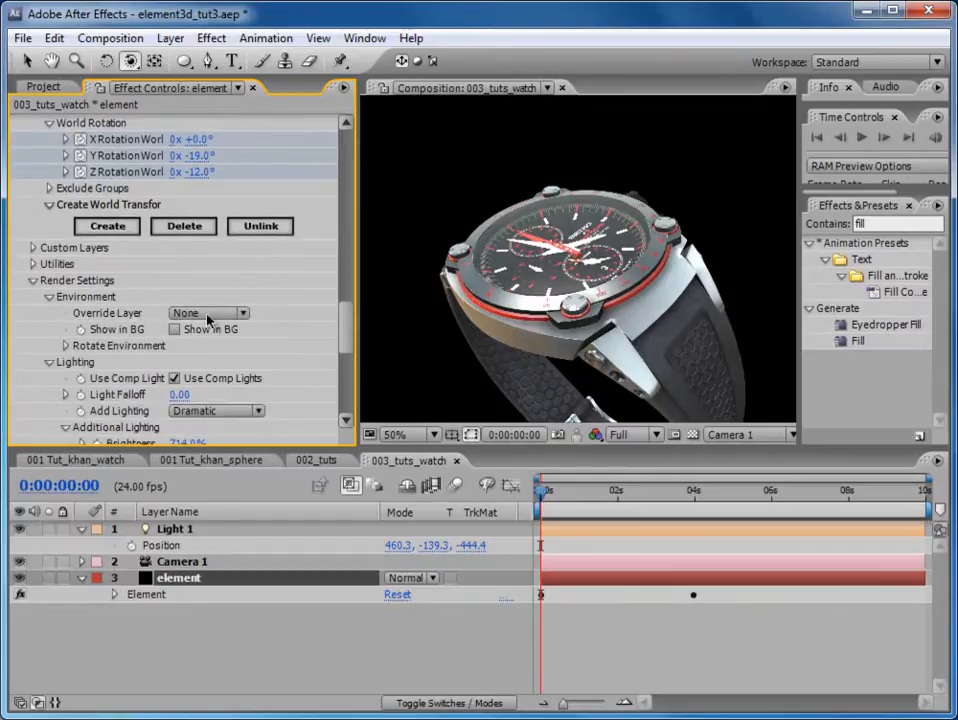
click(175, 330)
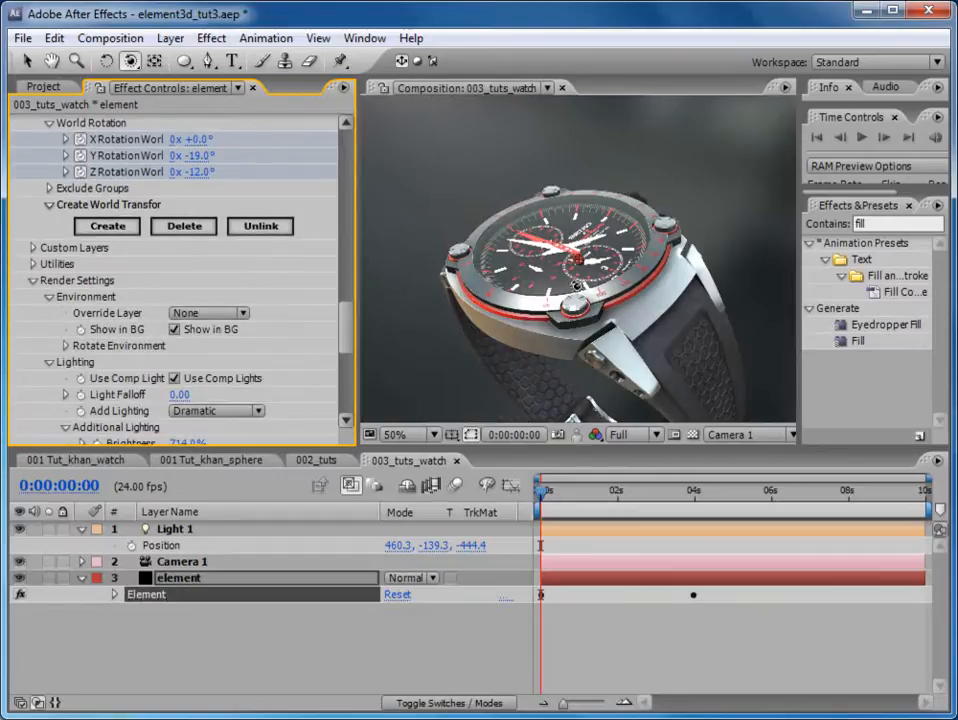
click(217, 318)
click(221, 322)
click(66, 346)
drag(200, 363, 264, 358)
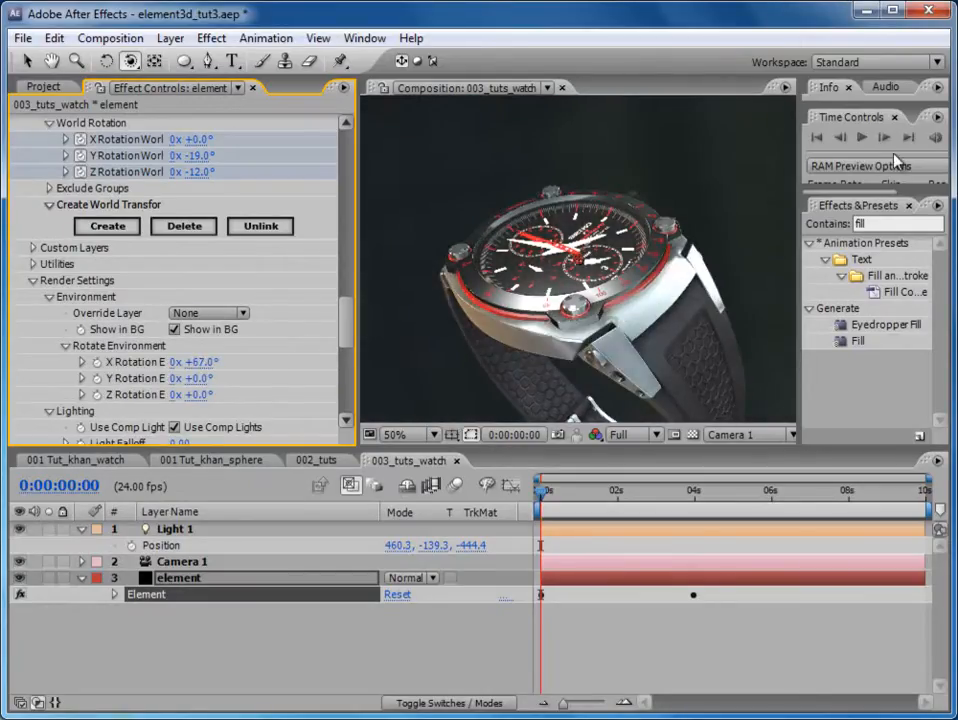
Widen the playback controls area, run a RAM preview of the watch animation, and scrub to 0:00:01:09.
drag(801, 137, 752, 137)
click(936, 138)
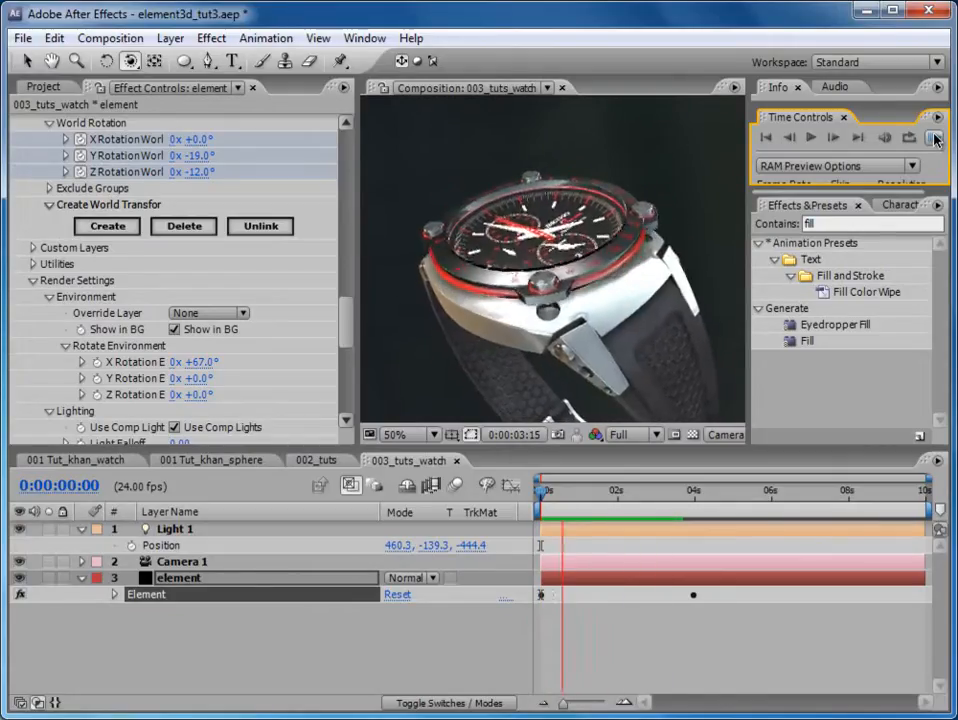
click(935, 138)
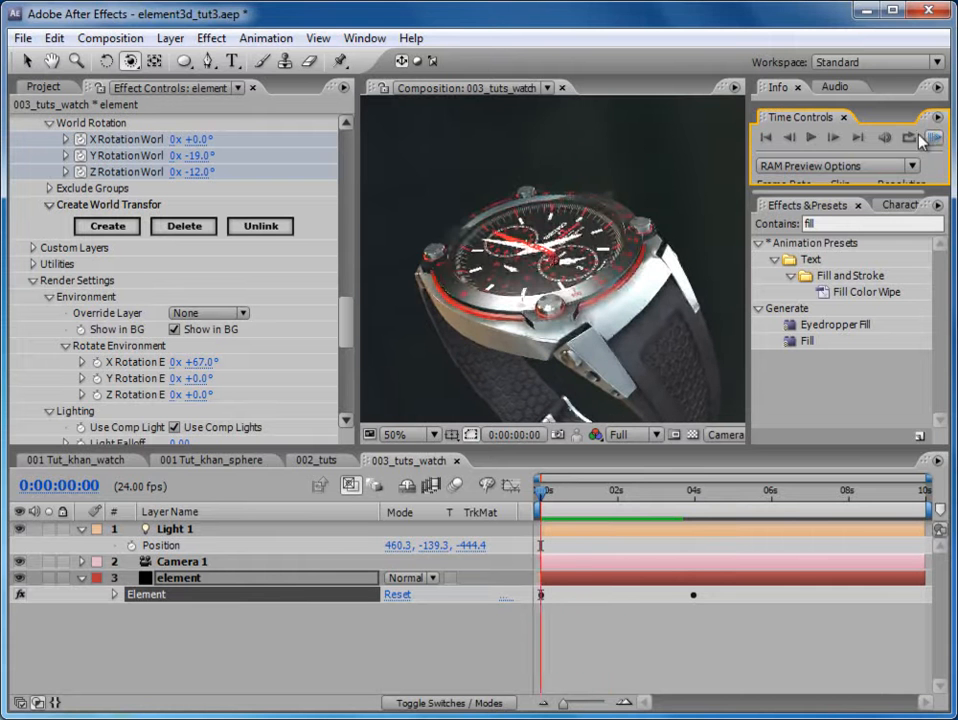
drag(557, 500, 594, 495)
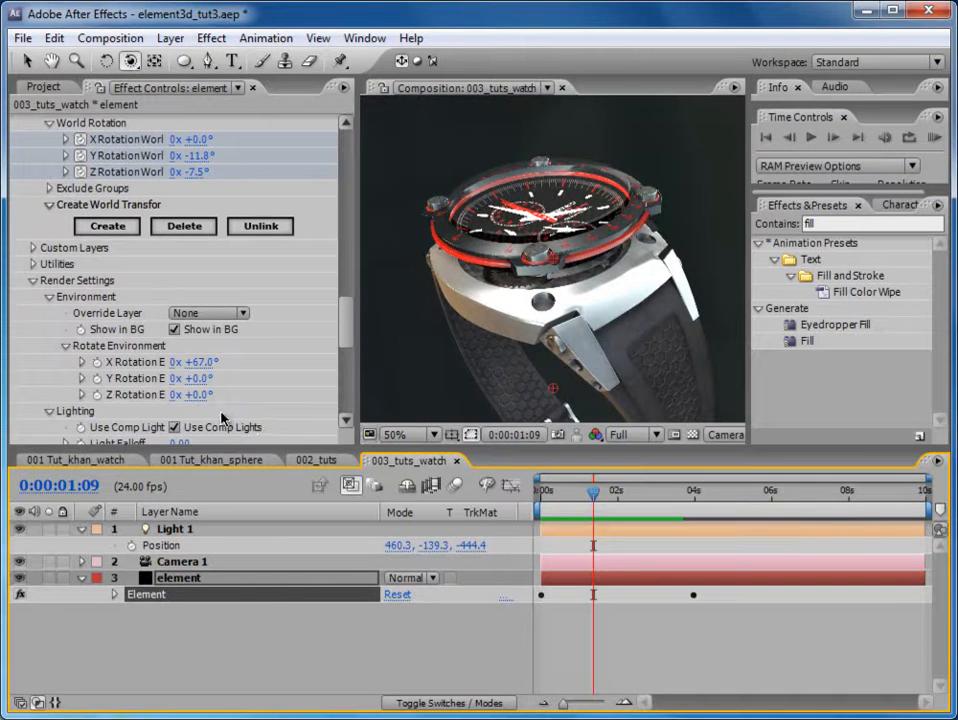
Change the Element scene's environment texture to Studio in Scene Setup and apply the scene changes.
scroll(290, 340, up, 10)
click(106, 178)
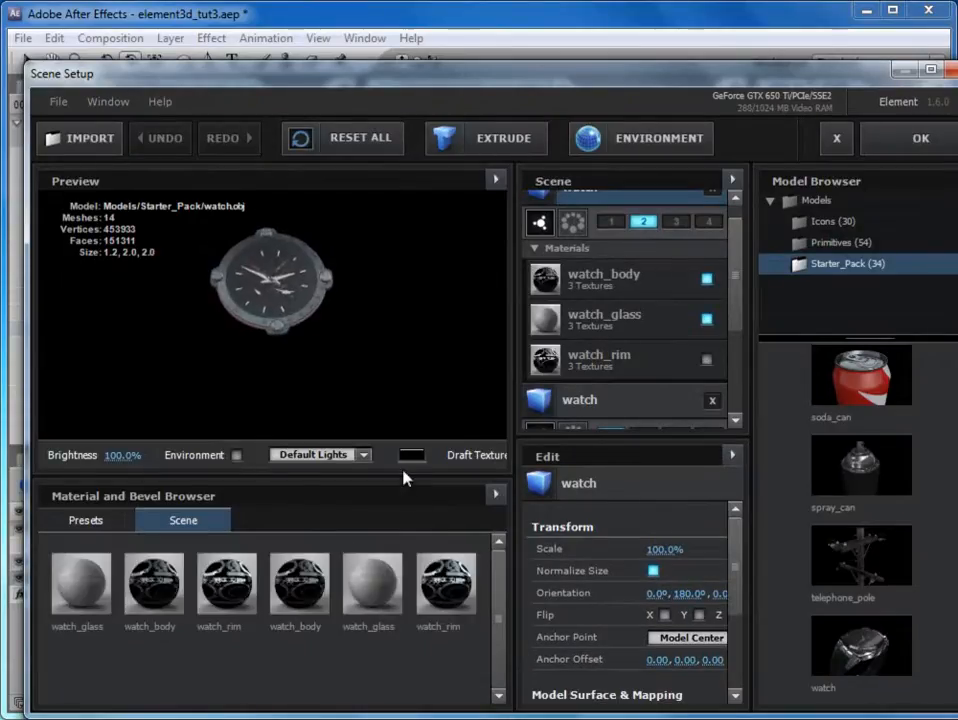
click(631, 143)
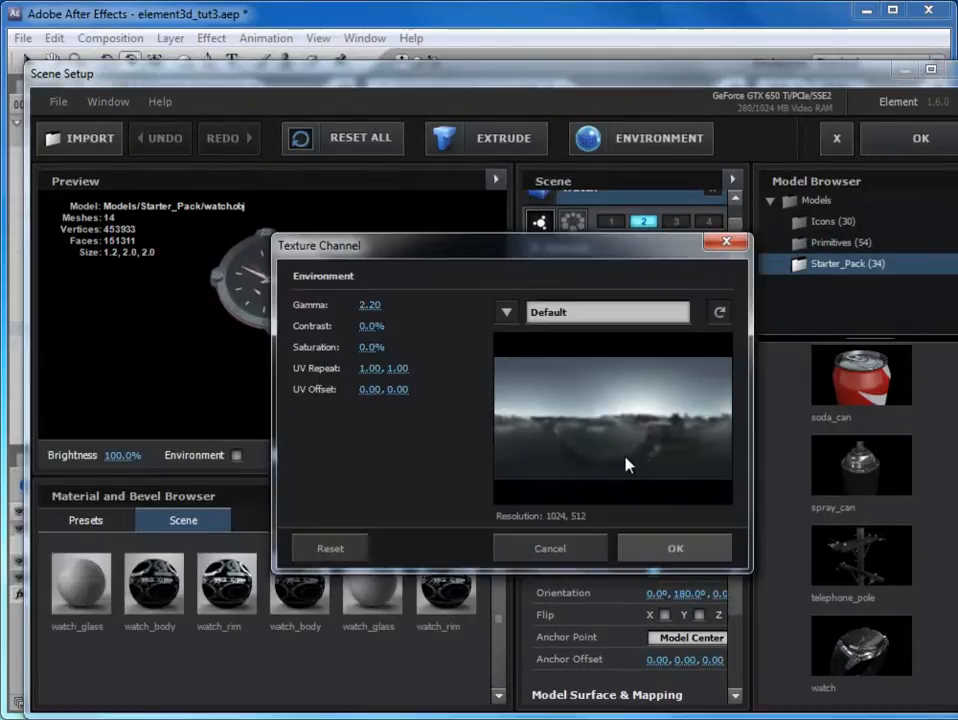
click(507, 312)
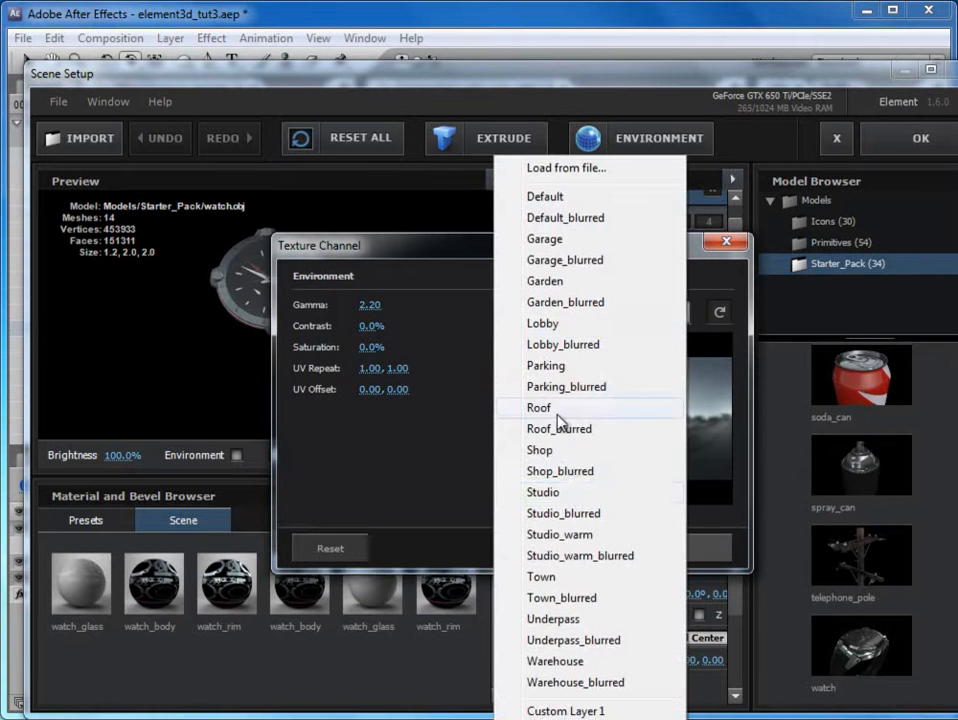
click(582, 493)
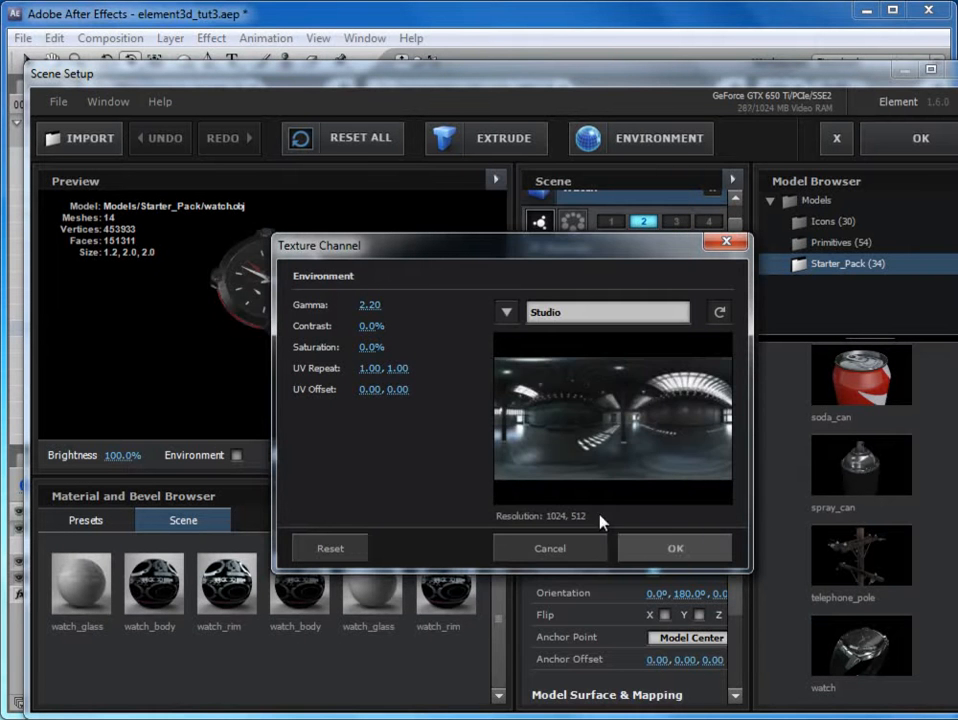
click(636, 545)
click(921, 140)
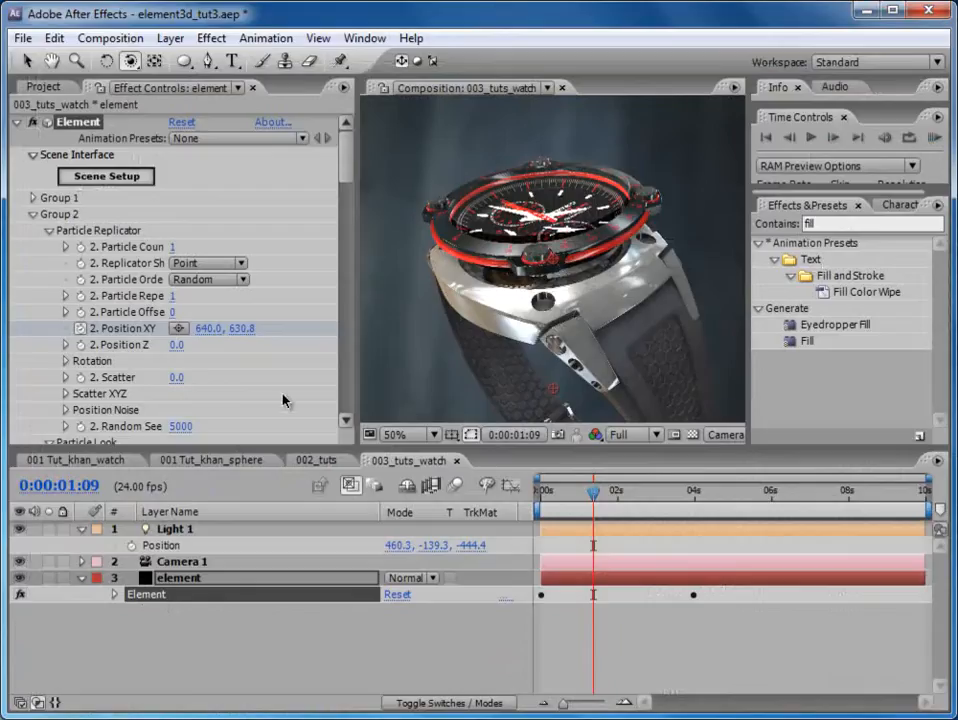
Scrub to 0:00:00:21 and set the Additional Lighting brightness to 100%.
mouse_move(575, 493)
mouse_down()
mouse_move(541, 493)
mouse_move(699, 493)
mouse_move(573, 492)
mouse_up()
drag(348, 160, 357, 356)
click(185, 335)
text(100)
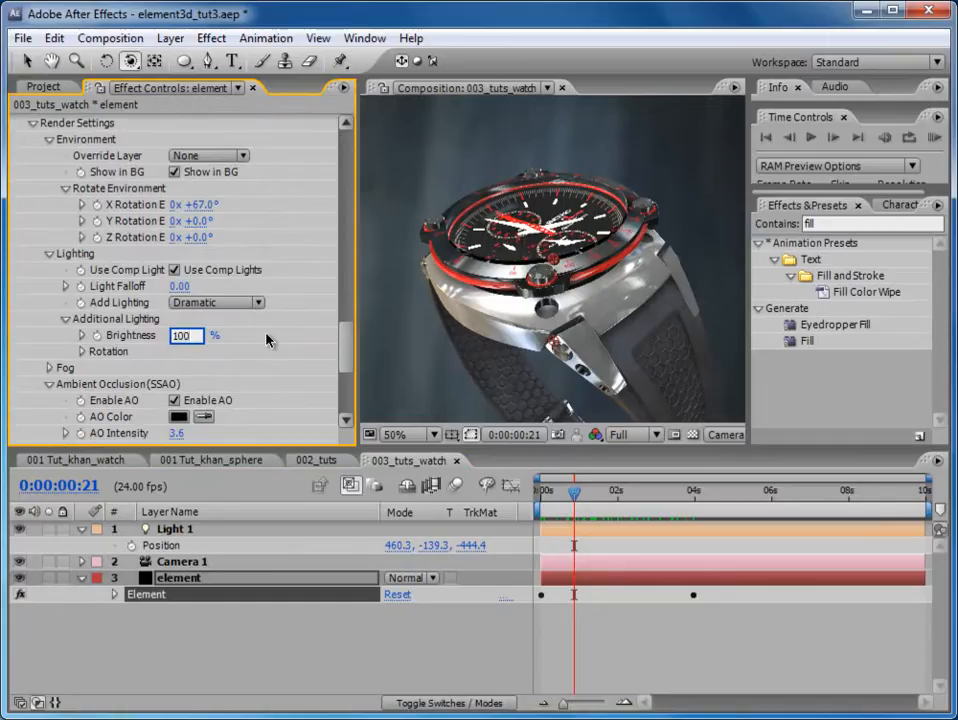
key(Return)
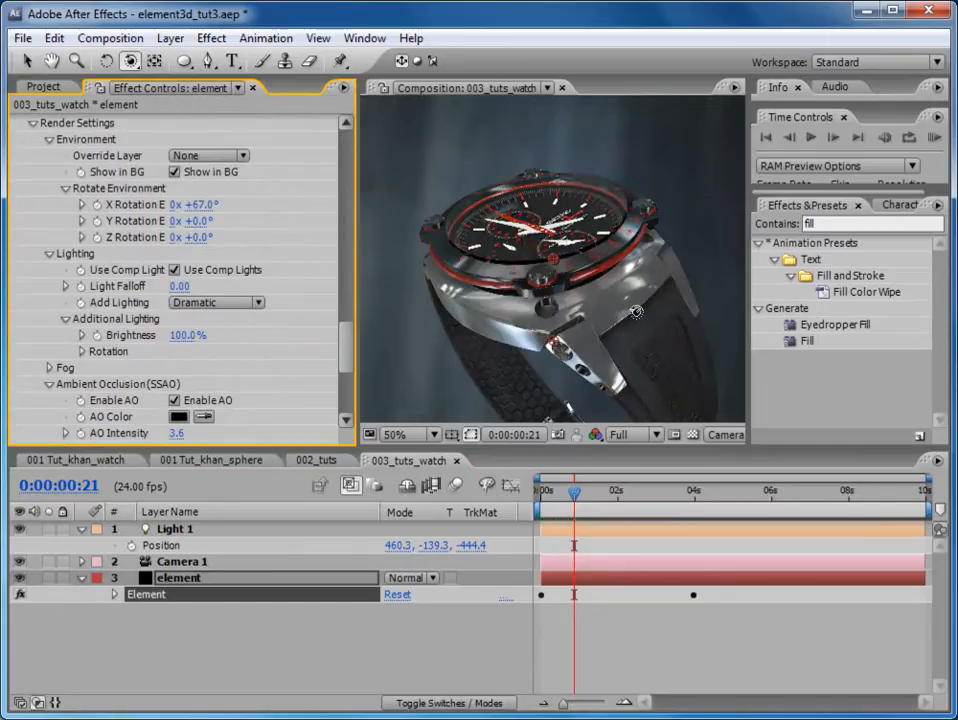
Rotate the environment to X 27°, Y -107° and Z 17°.
drag(203, 207, 92, 217)
drag(202, 238, 232, 239)
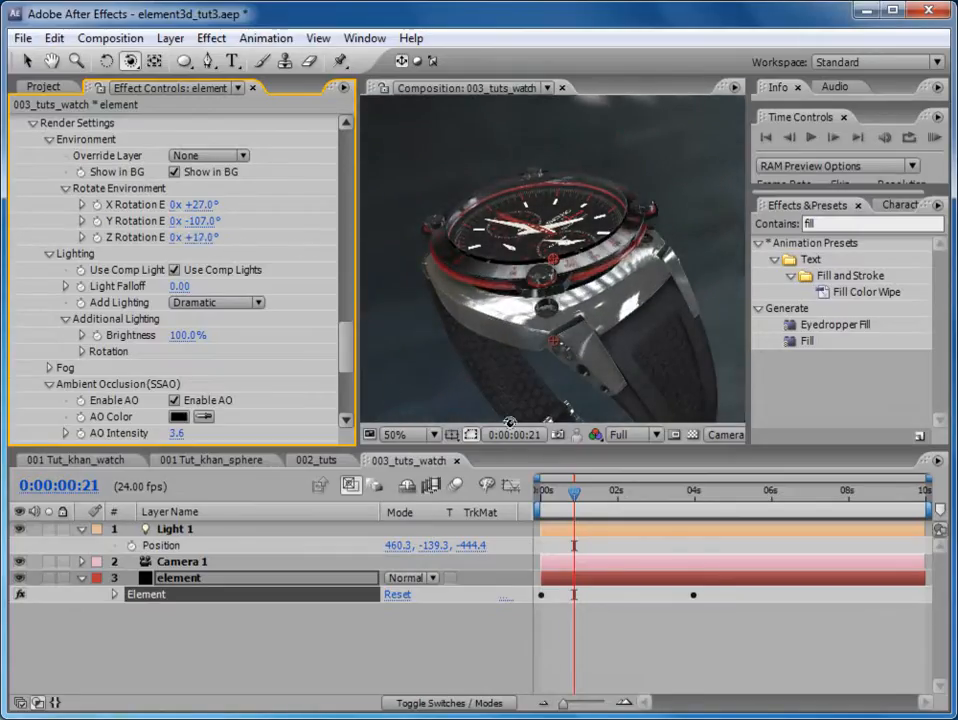
At 0:00:00:00, set the World Rotation to Y -41° and Z 0°, and scrub to 0:00:01:04 to check the motion.
drag(555, 494, 539, 494)
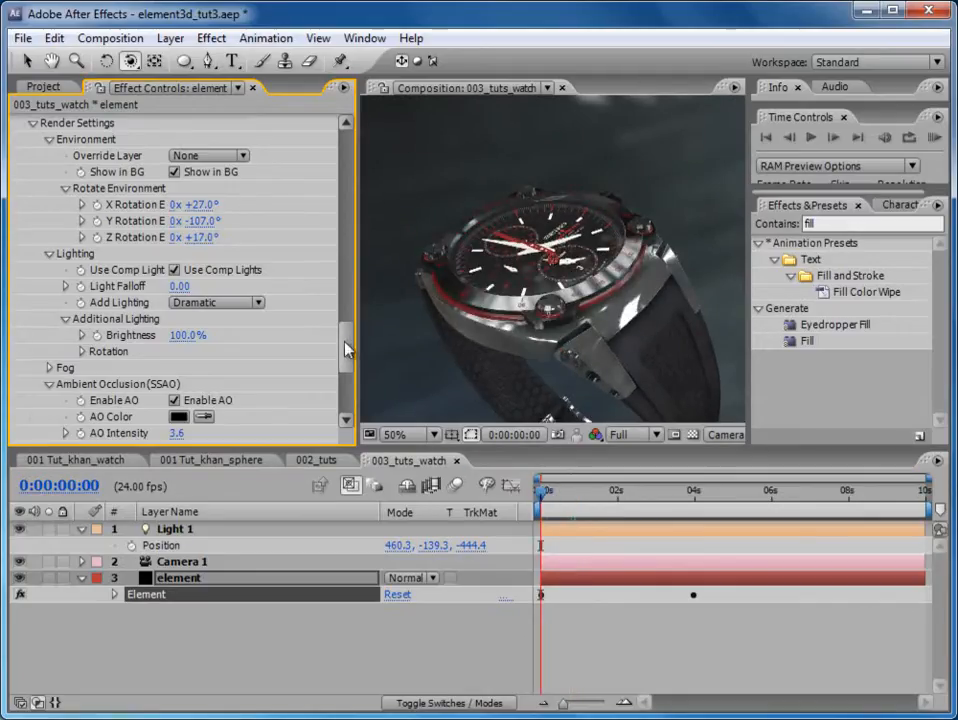
scroll(350, 422, down, 5)
scroll(200, 300, up, 8)
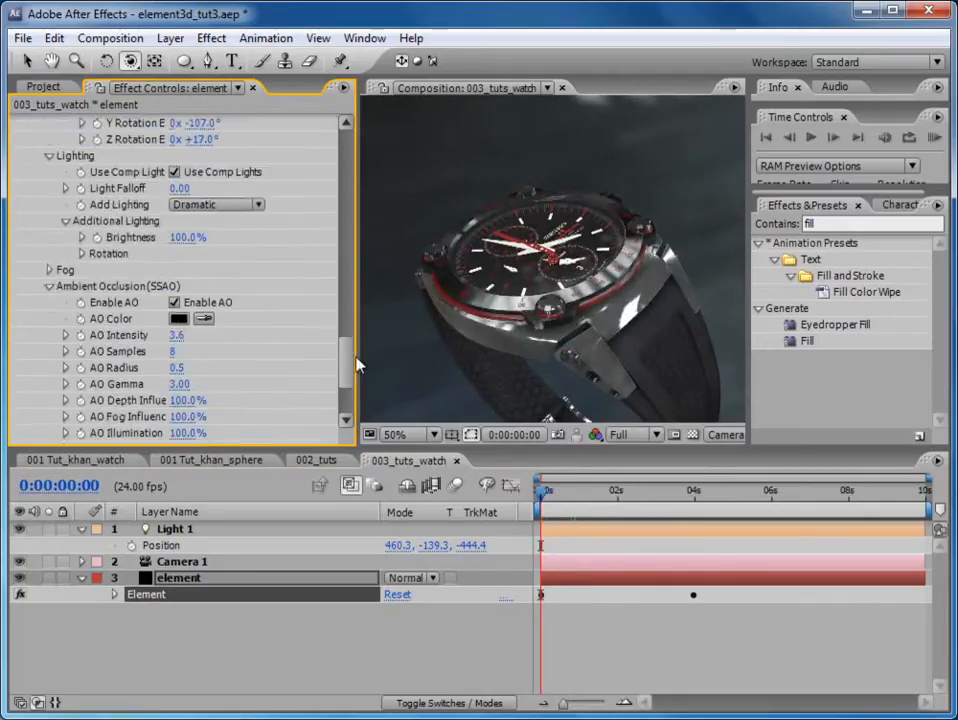
mouse_move(198, 341)
mouse_down()
mouse_move(189, 341)
mouse_move(210, 341)
mouse_up()
drag(342, 323, 358, 304)
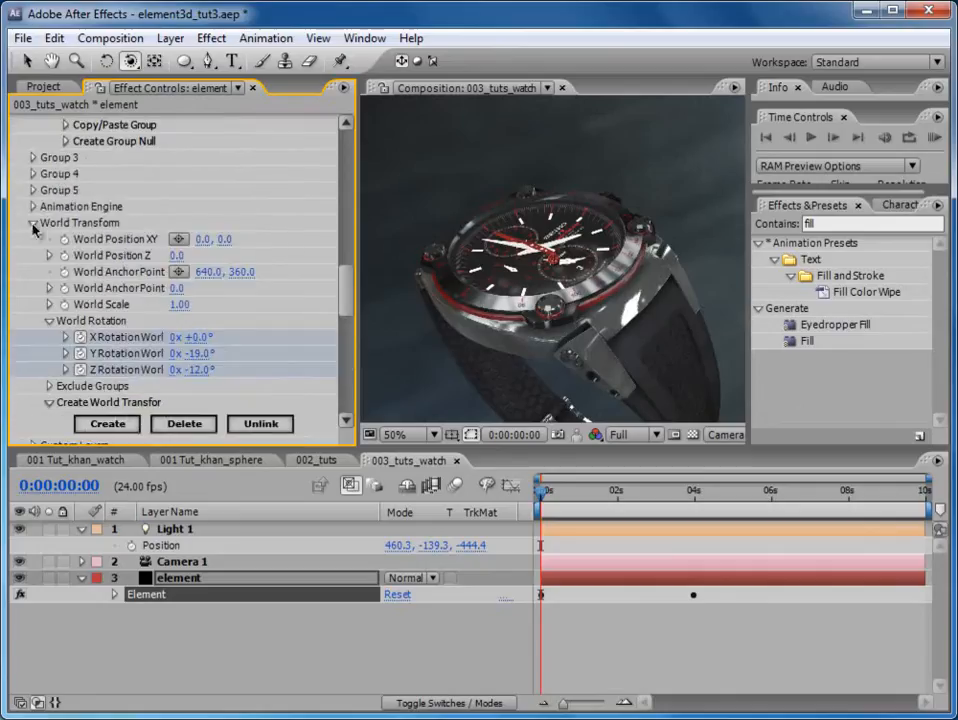
drag(177, 353, 205, 366)
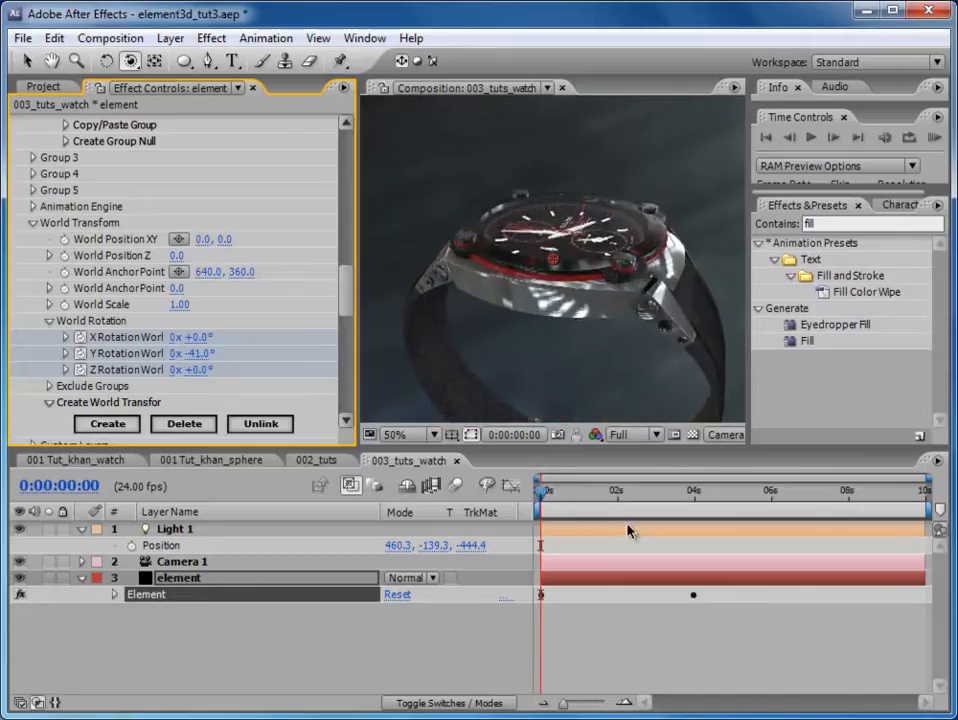
drag(545, 494, 586, 495)
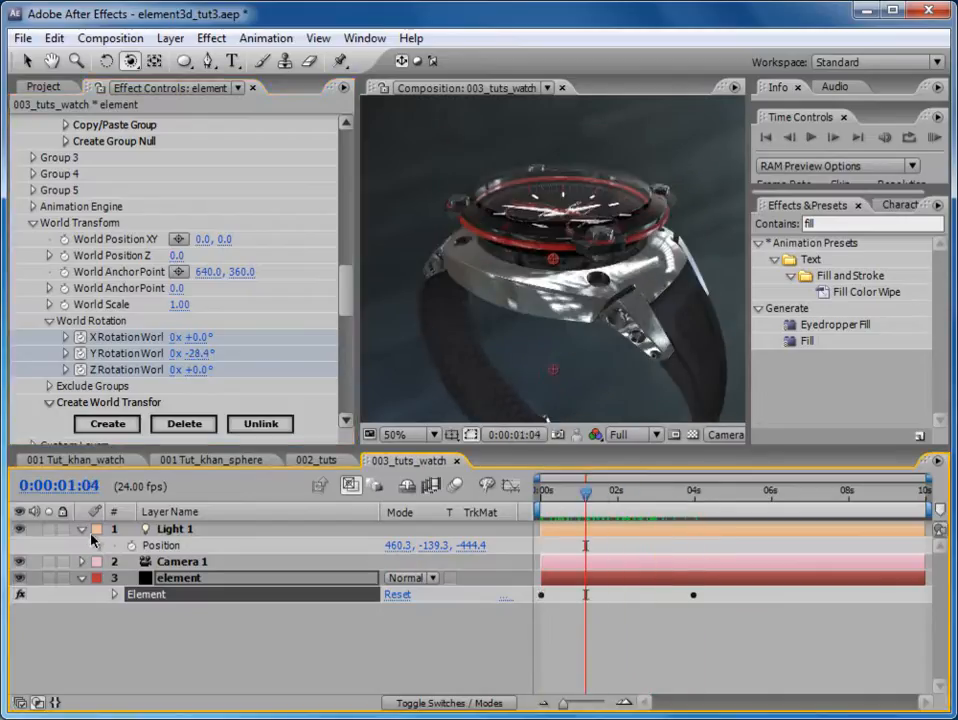
Add the lenstripe composition from the GFX folder between Light 1 and Camera 1, using the Add blending mode.
click(81, 529)
click(82, 562)
click(43, 88)
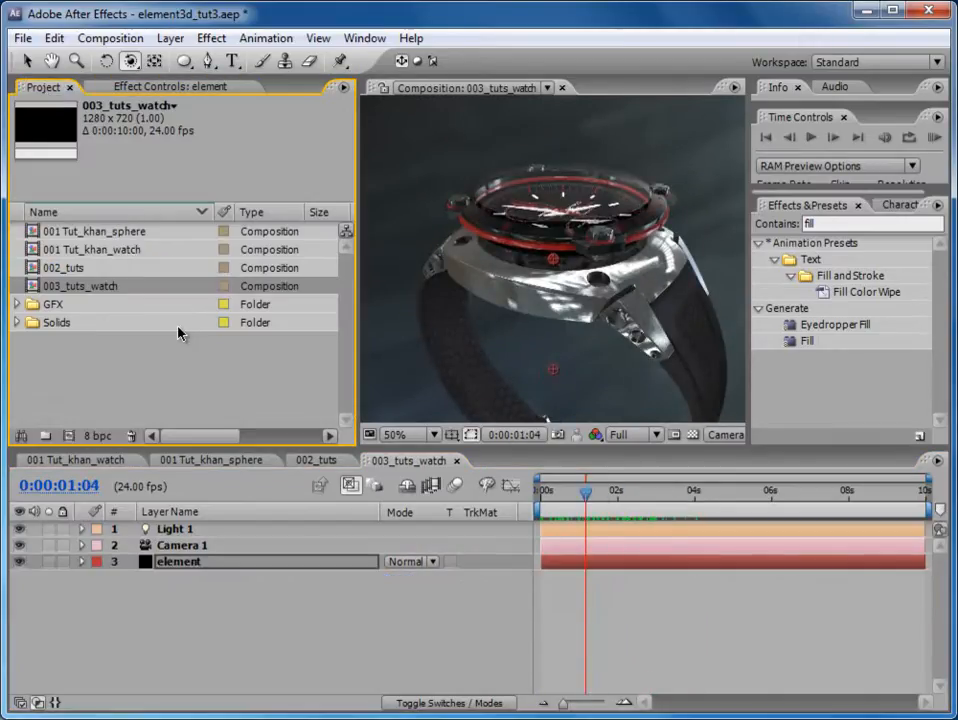
click(16, 304)
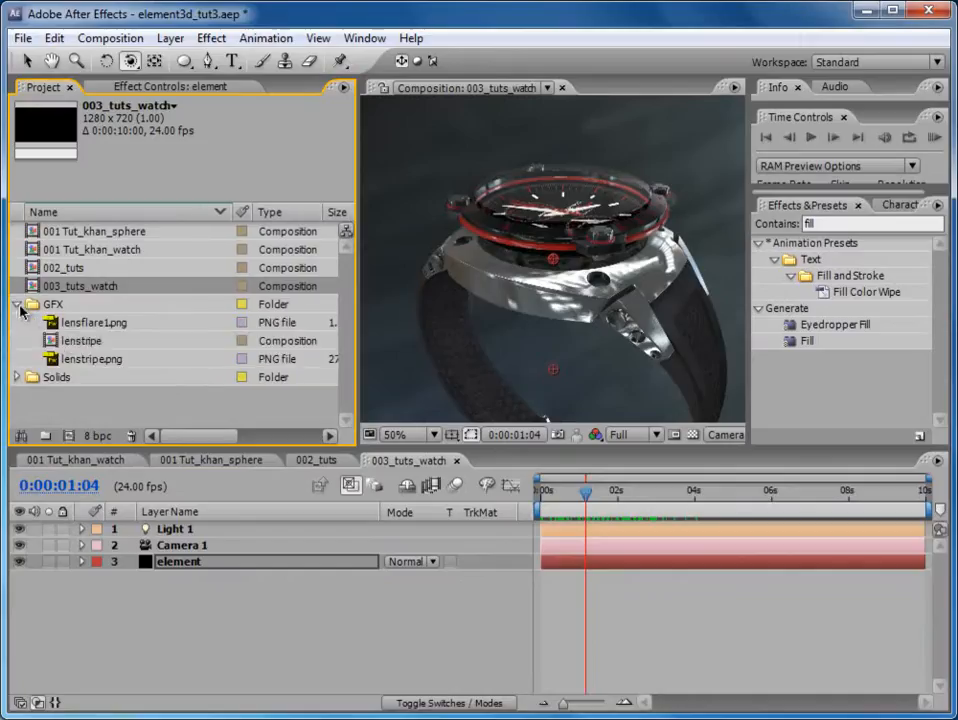
drag(79, 342, 200, 537)
click(413, 546)
click(420, 310)
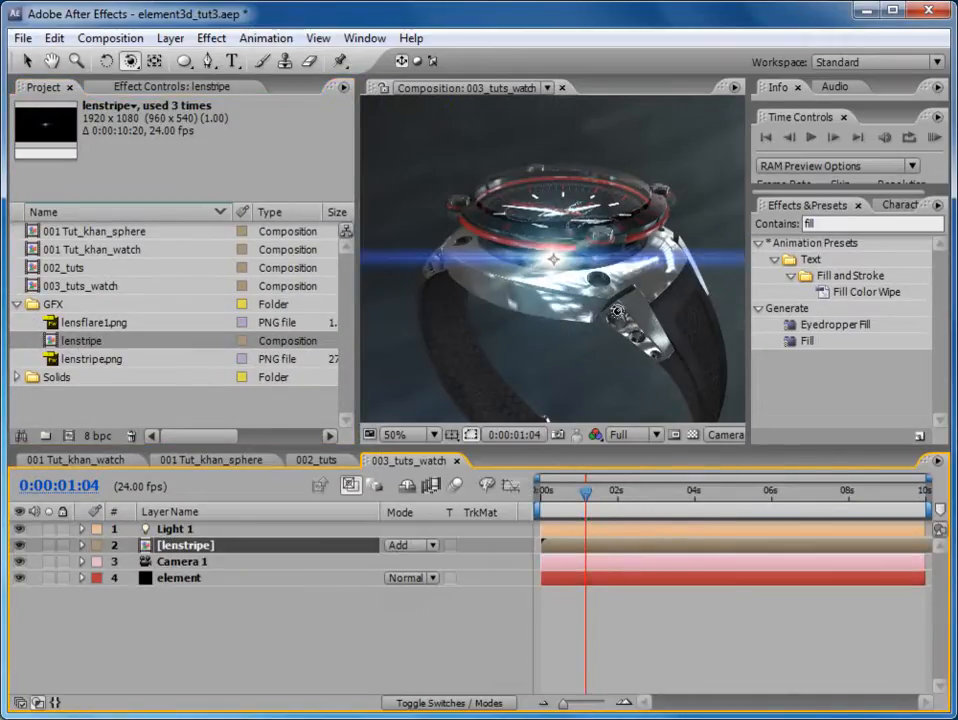
Reposition the lens flare over the highlight on the watch's metal case and scrub to 0:00:00:21.
click(29, 61)
drag(571, 273, 600, 290)
click(731, 651)
mouse_move(558, 502)
mouse_down()
mouse_move(657, 509)
mouse_move(575, 500)
mouse_up()
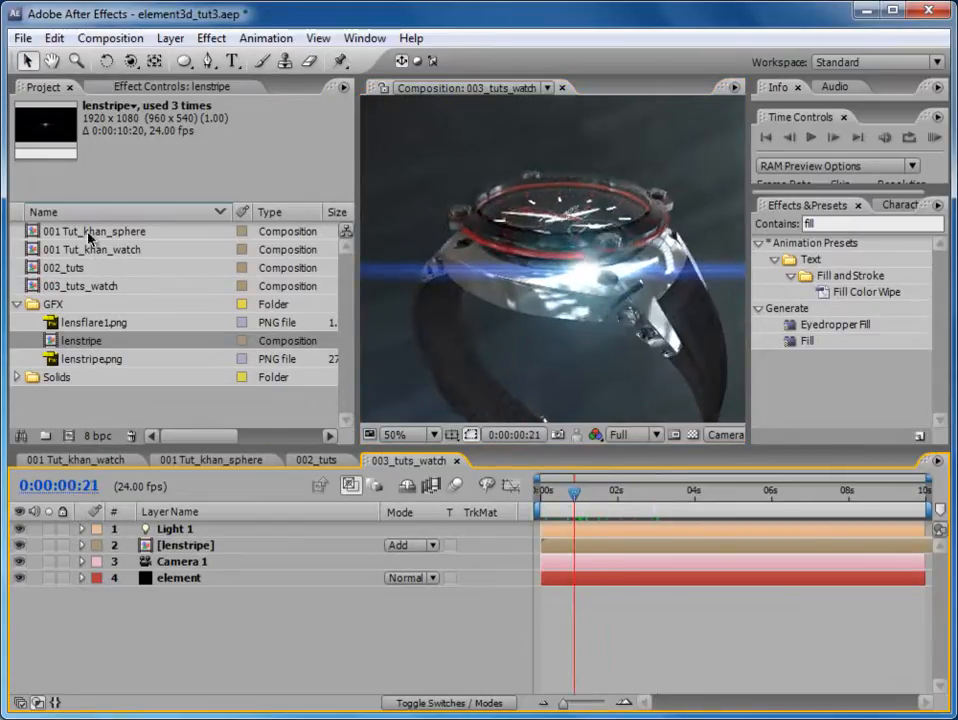
Open the 001 Tut_khan_watch composition, scrub to 0:00:00:22 to examine its look, and collapse the GFX folder.
double_click(88, 249)
key(comma)
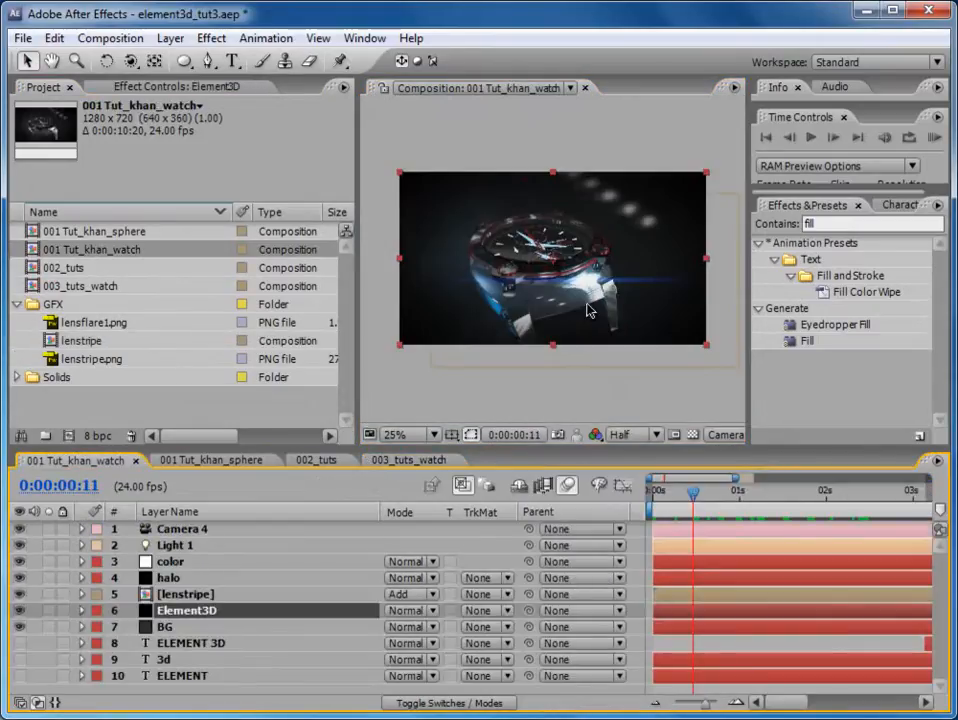
drag(705, 505, 734, 492)
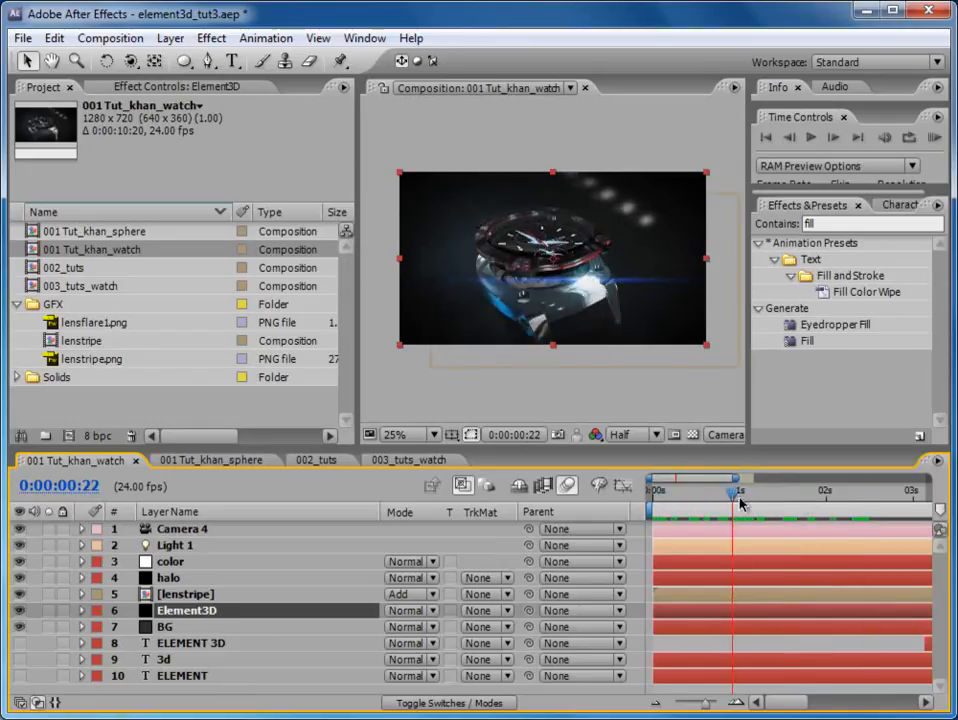
click(17, 305)
click(45, 374)
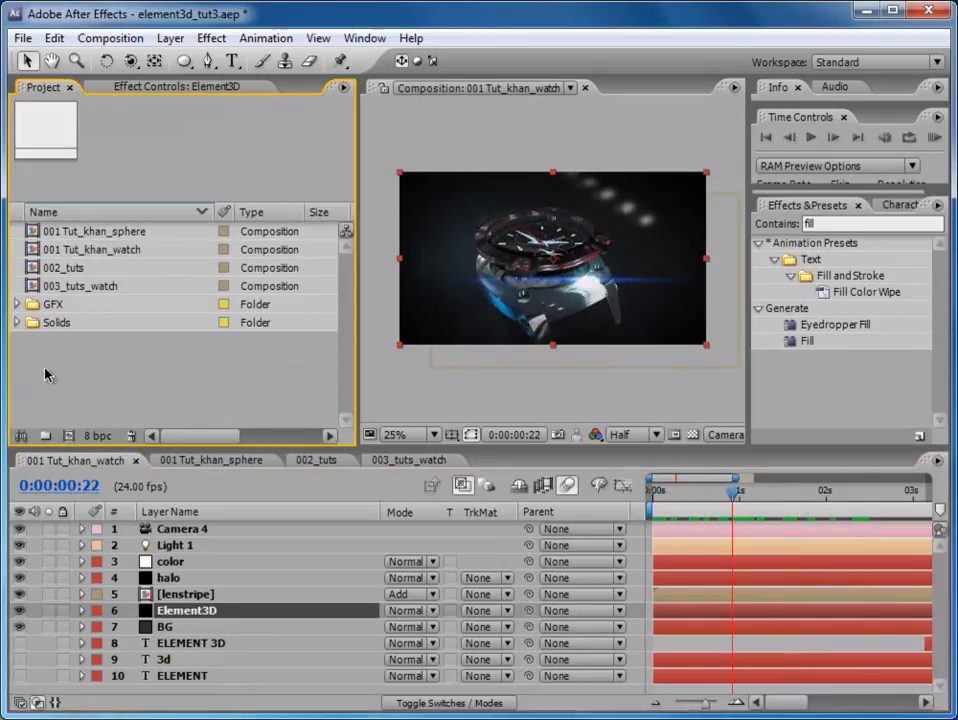